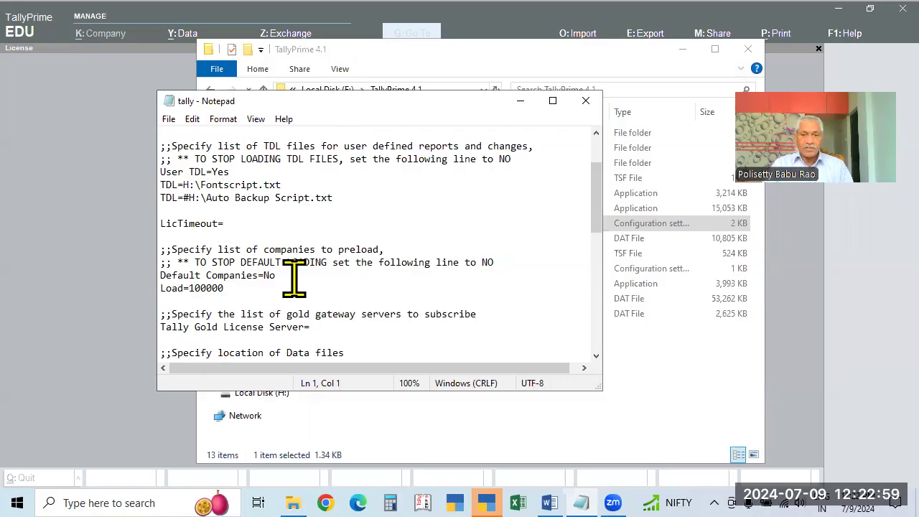
- Close the tally configuration file in Notepad and continue TallyPrime in educational mode
left_click(585, 101)
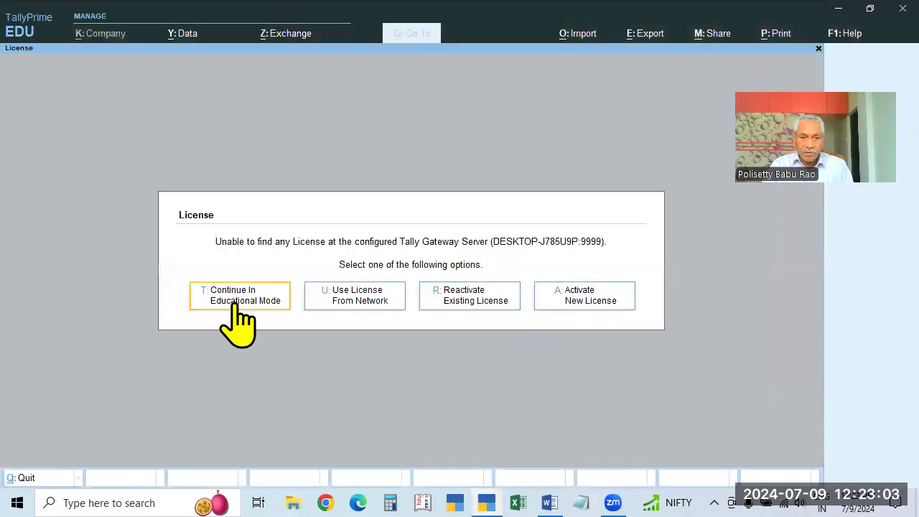
left_click(238, 316)
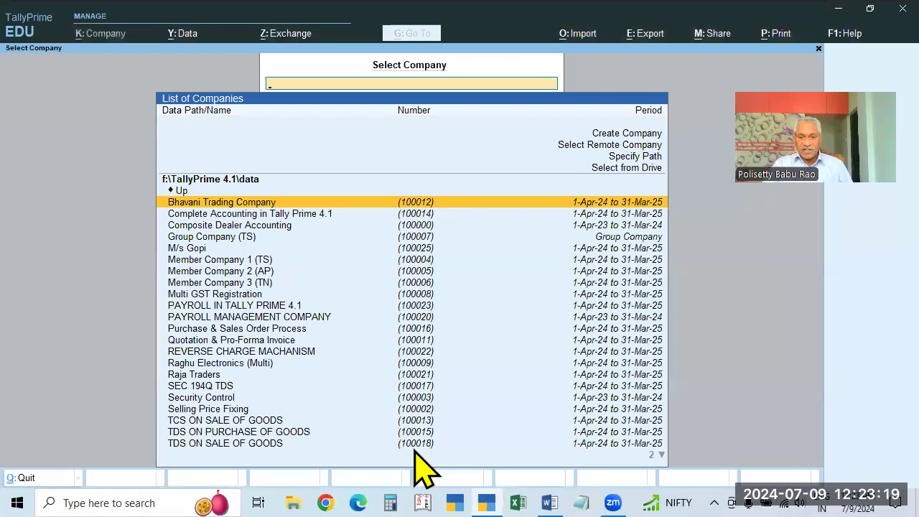
- Switch to the Tallyprime Syllabus document in Word and review topic 4 on creating, altering, deleting and default loading of a company
left_click(549, 503)
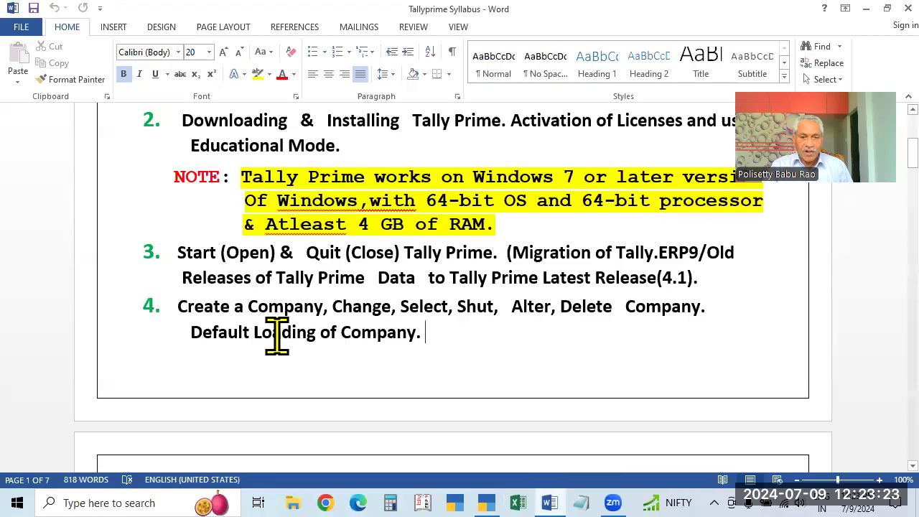
scroll(375, 359, "down", 2)
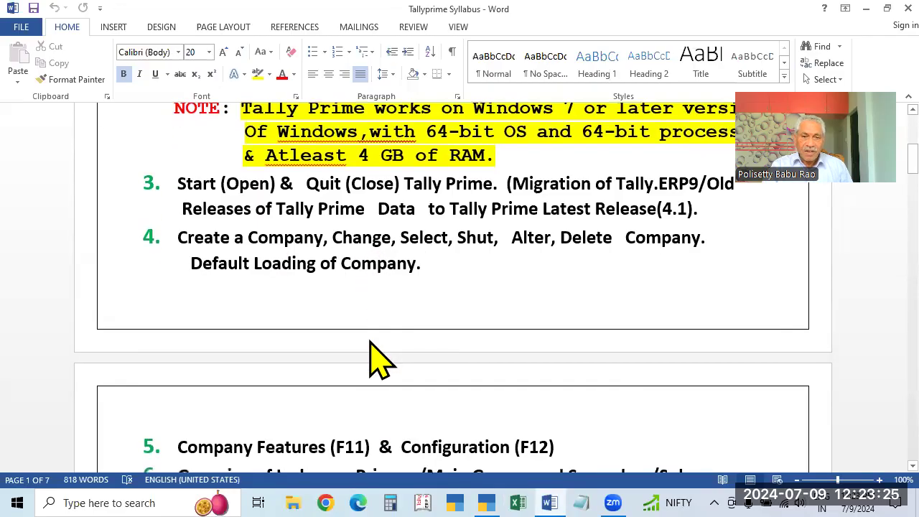
scroll(861, 185, "up", 2)
scroll(861, 185, "down", 2)
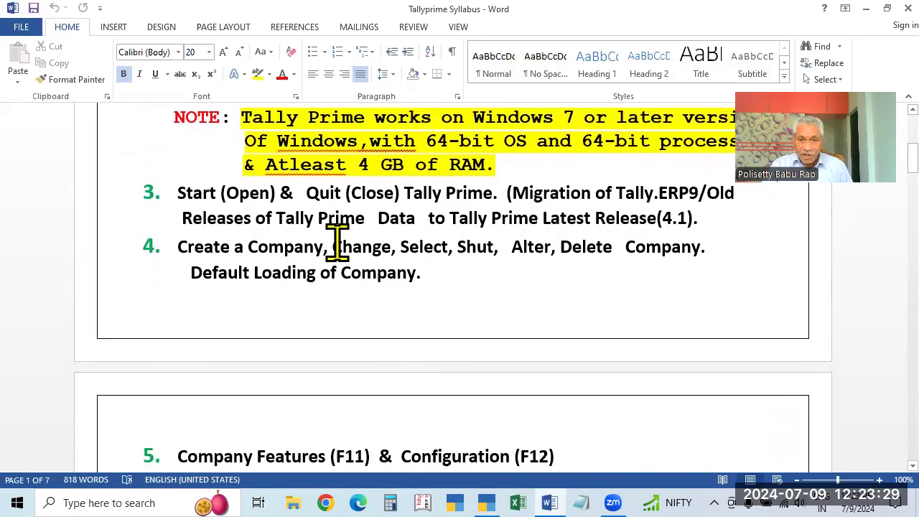
left_click(422, 273)
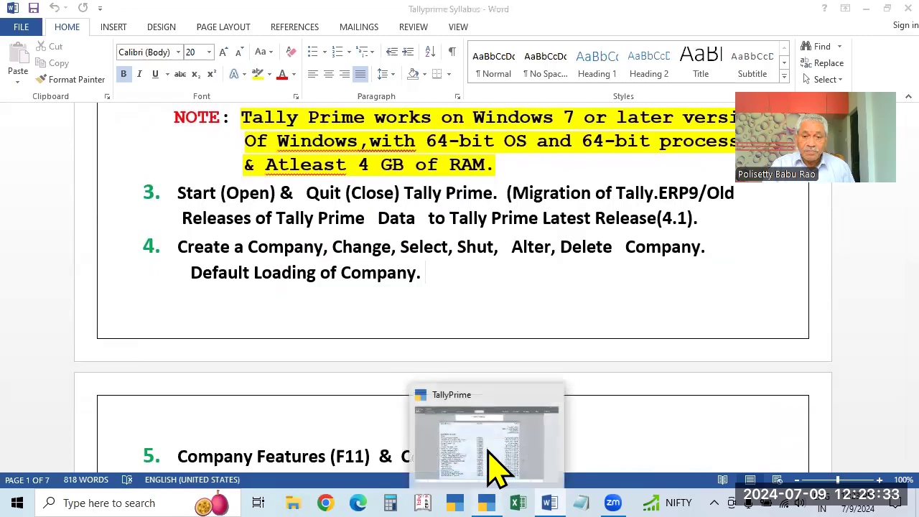
- Switch back to TallyPrime and load Bhavani Trading Company from the list of companies
left_click(488, 452)
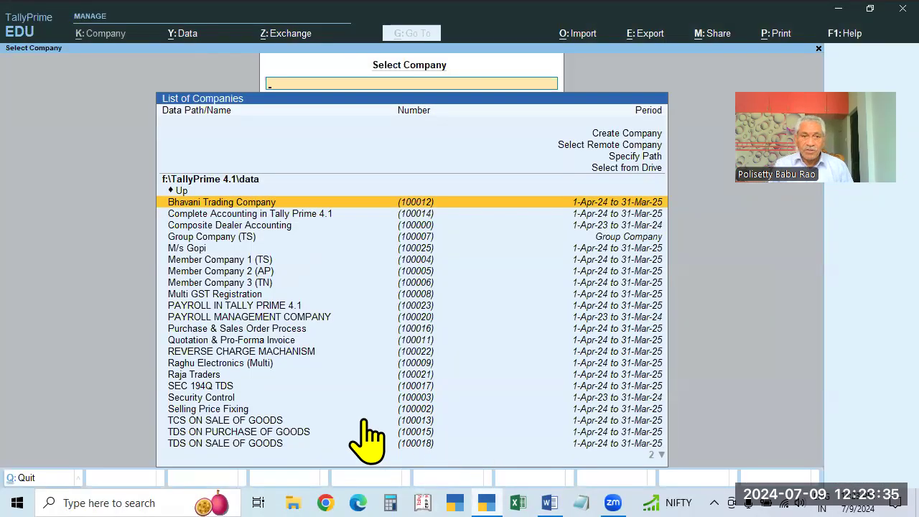
key("Return")
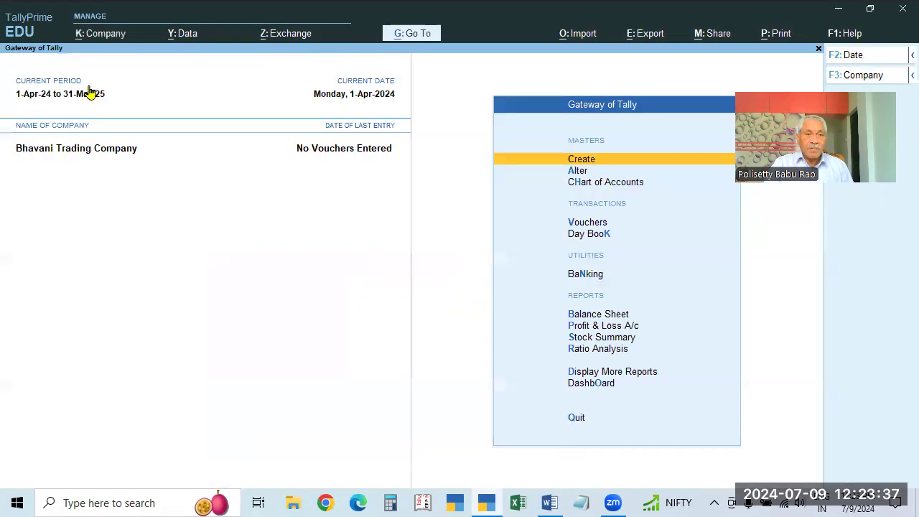
- Open Bhavani Trading Company for alteration, go through its currency and books beginning fields, and accept the form
left_click(107, 34)
left_click(108, 74)
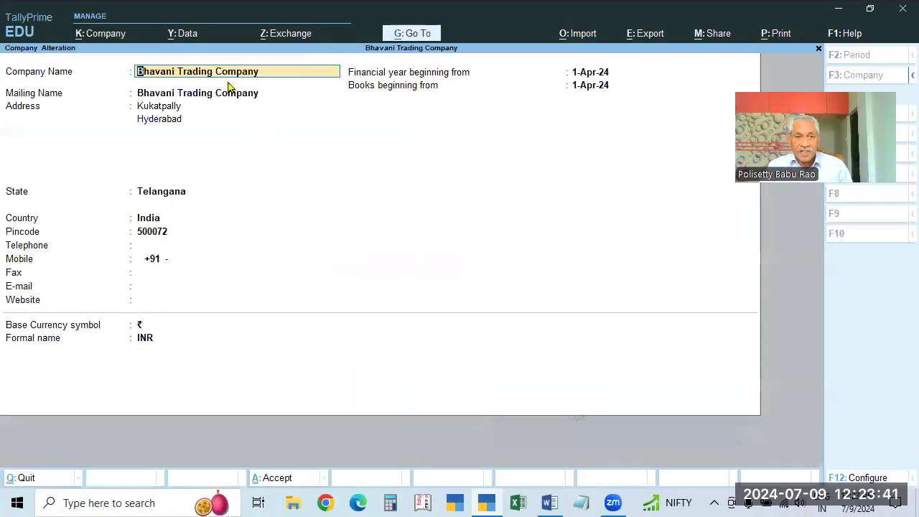
left_click(594, 90)
key("Return")
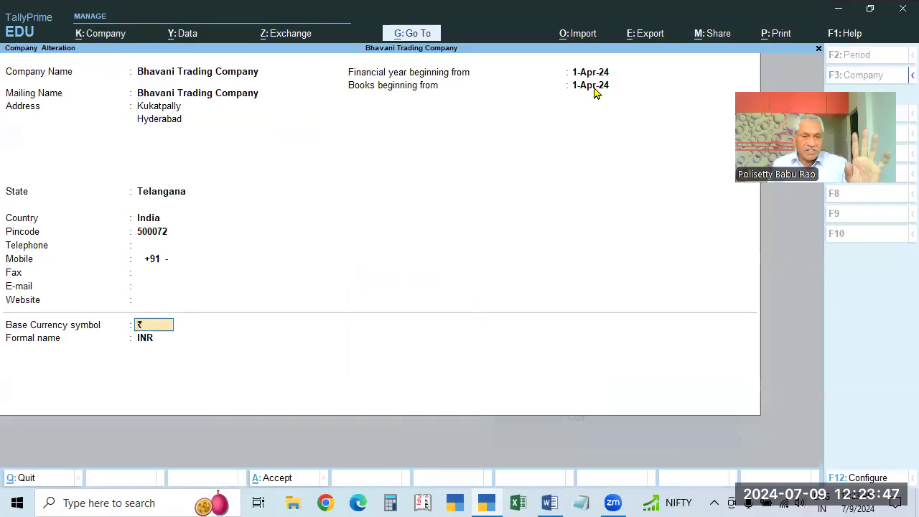
key("Return")
key("Return")
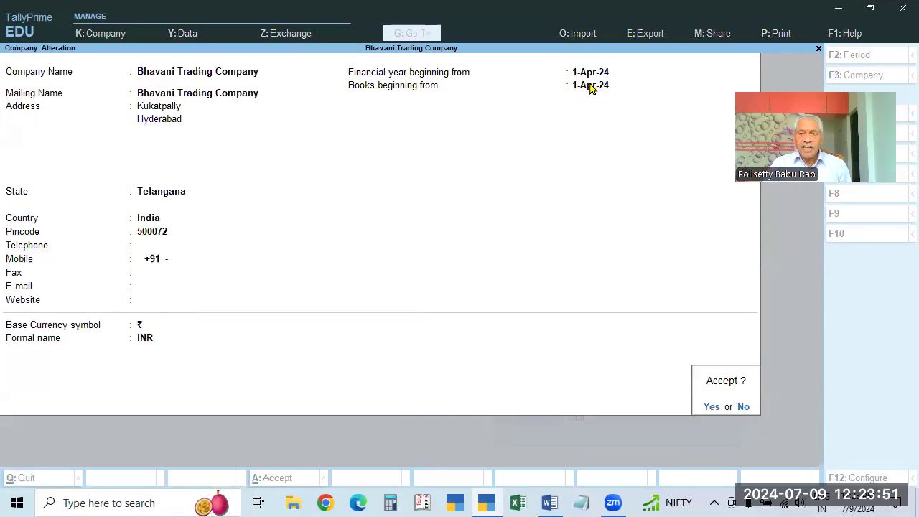
key("Escape")
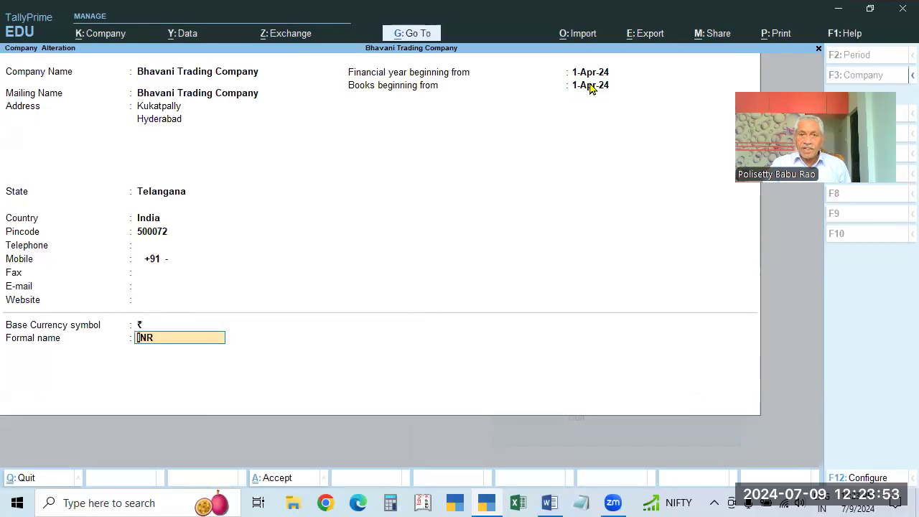
left_click(589, 85)
key("ctrl")
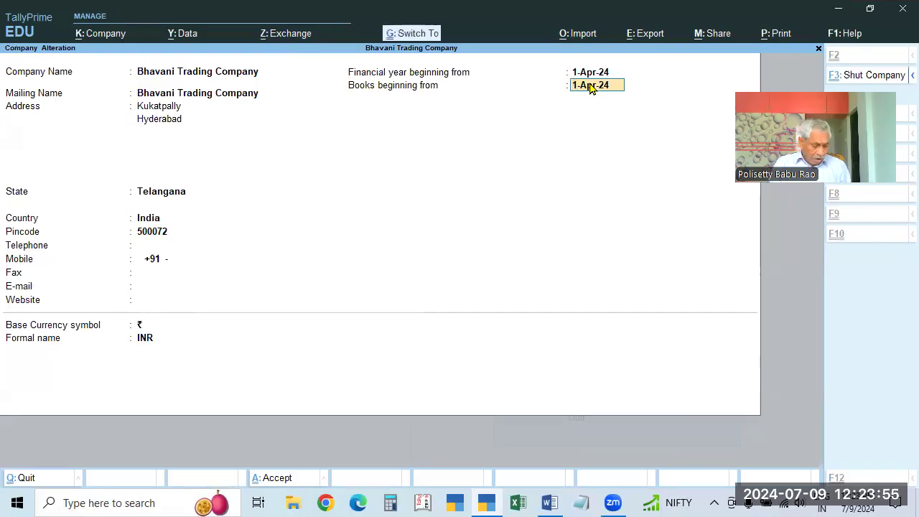
key("ctrl+a")
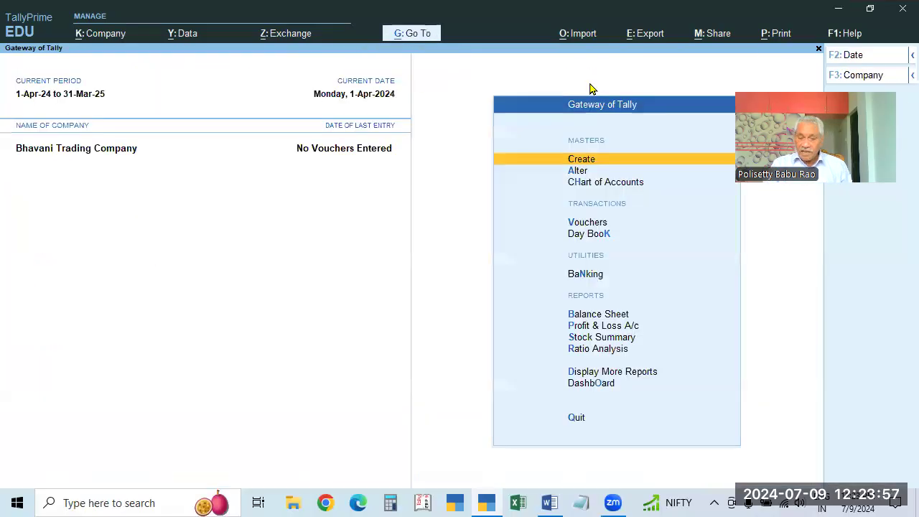
- Reopen the company for alteration, go straight to the currency's formal name and confirm saving the form
left_click(105, 39)
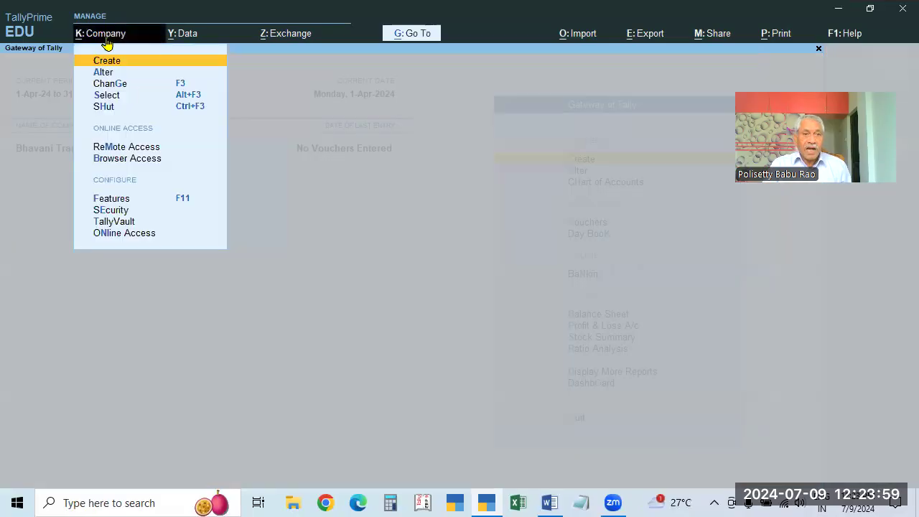
left_click(106, 72)
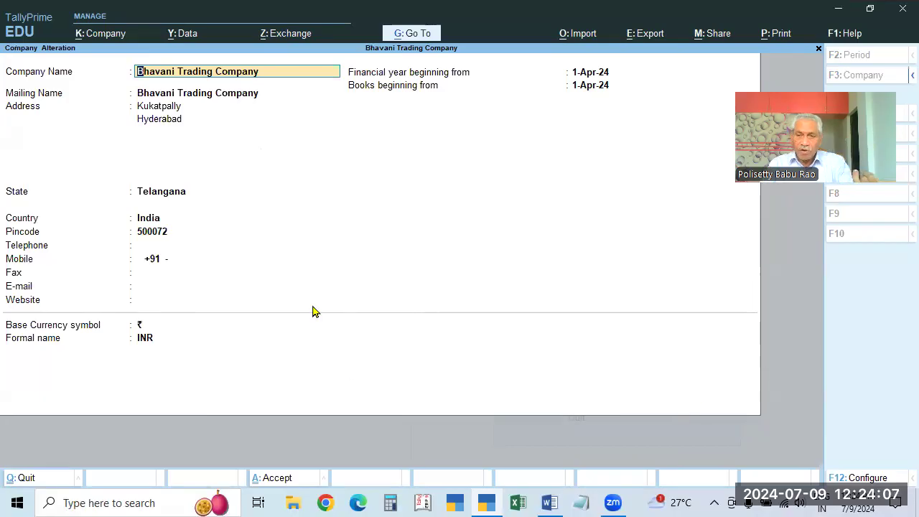
left_click(145, 338)
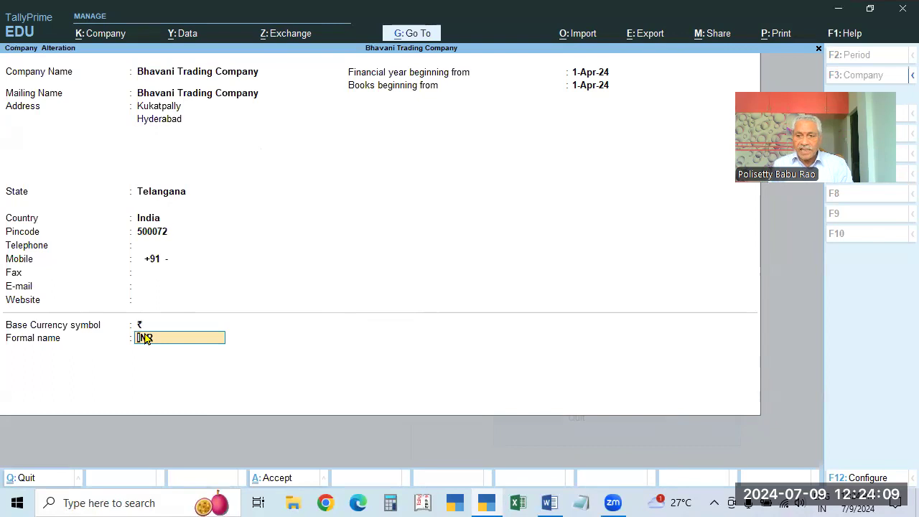
key("Return")
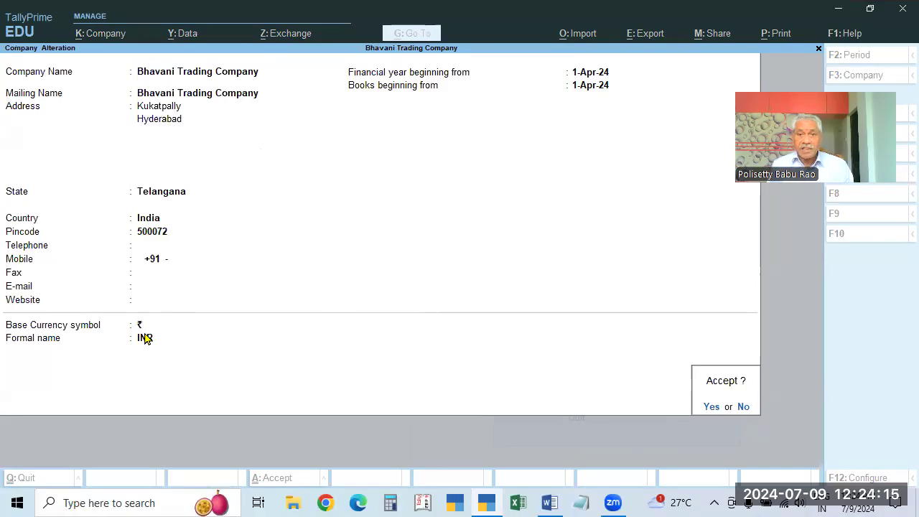
key("y")
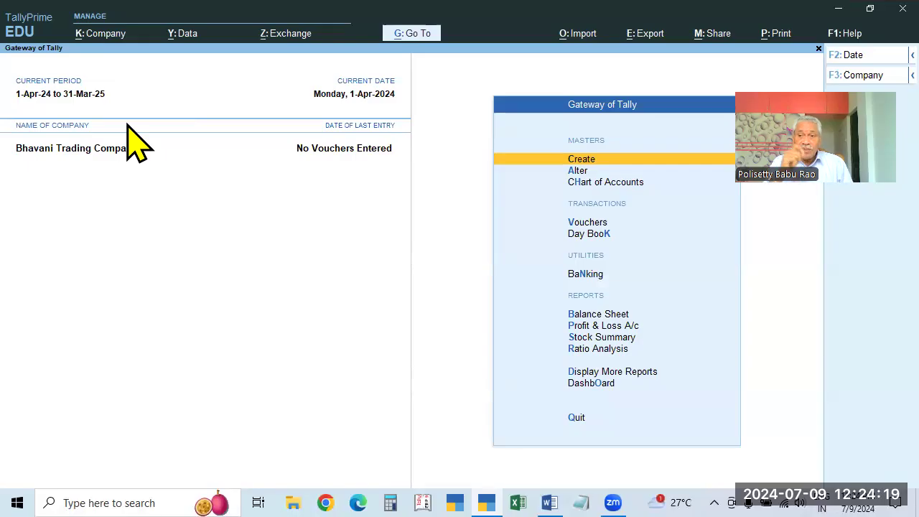
- Open the company alteration form once more and quit it without saving
key("alt+k")
left_click(103, 74)
key("BackSpace")
key("Escape")
key("y")
- Review the accounting, inventory and taxation features of Bhavani Trading Company and accept them
key("F11")
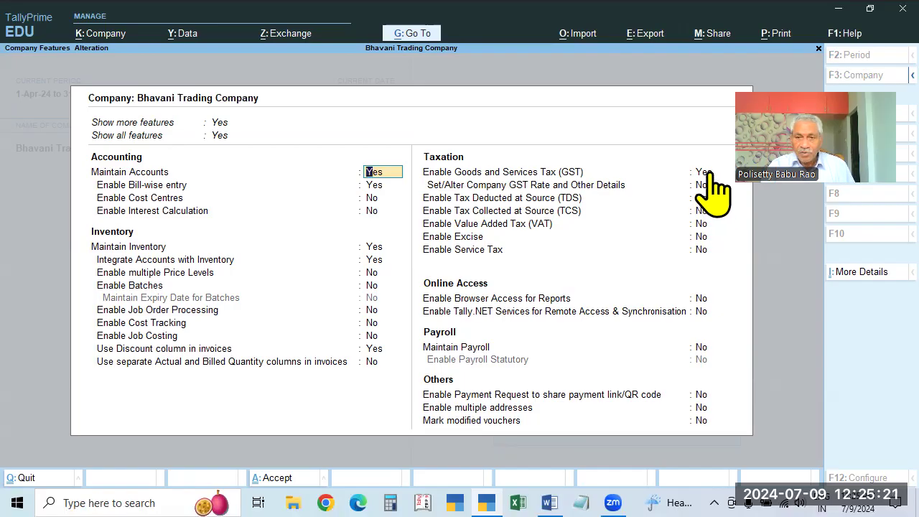
key("ctrl")
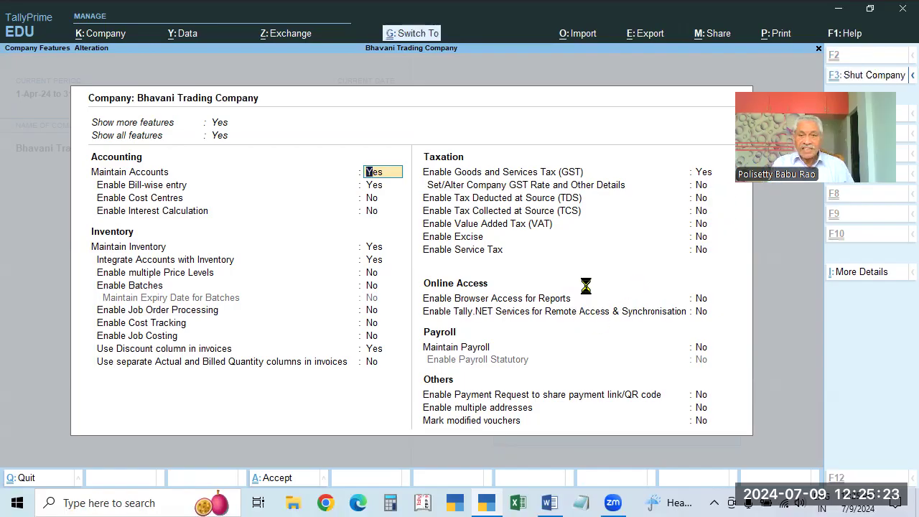
key("ctrl+a")
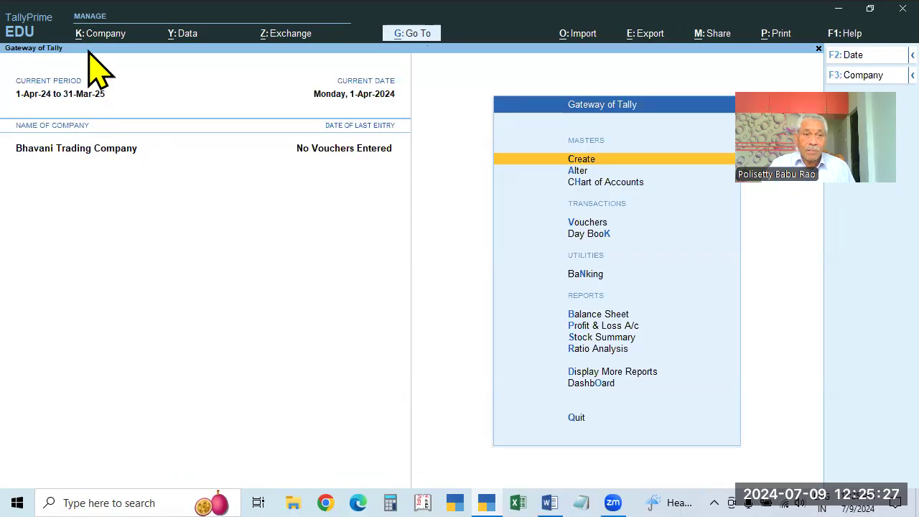
- Restart TallyPrime in educational mode and reload Bhavani Trading Company
key("Escape")
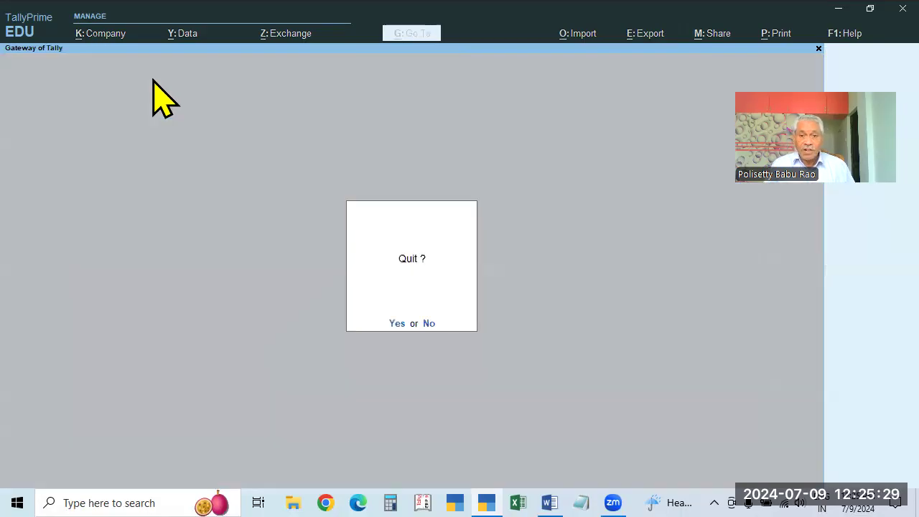
key("Return")
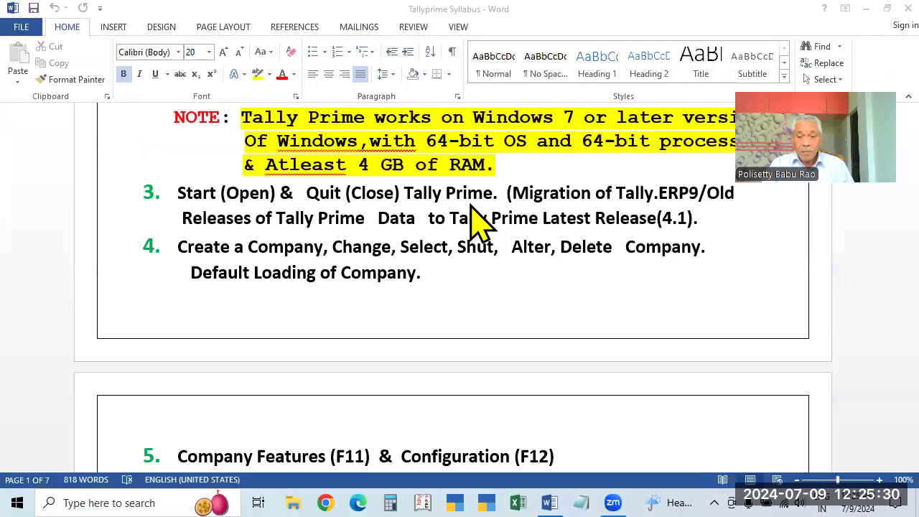
left_click(488, 452)
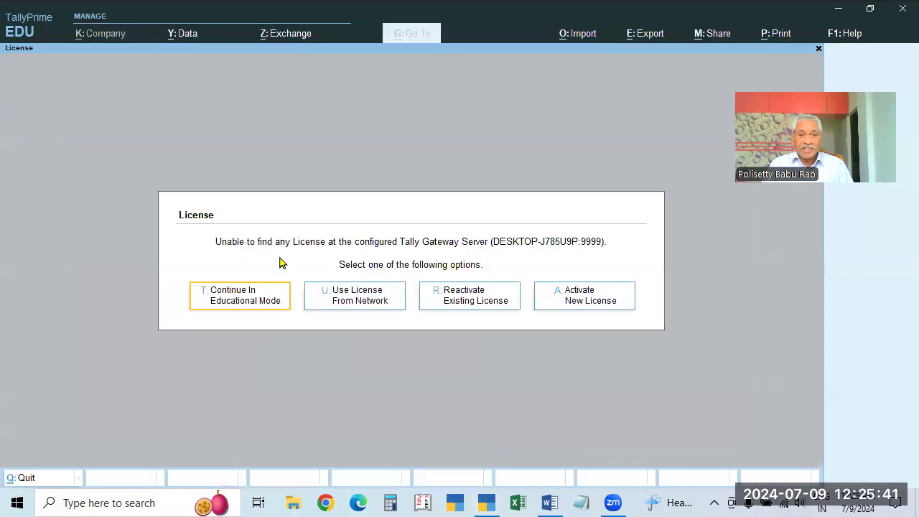
left_click(252, 295)
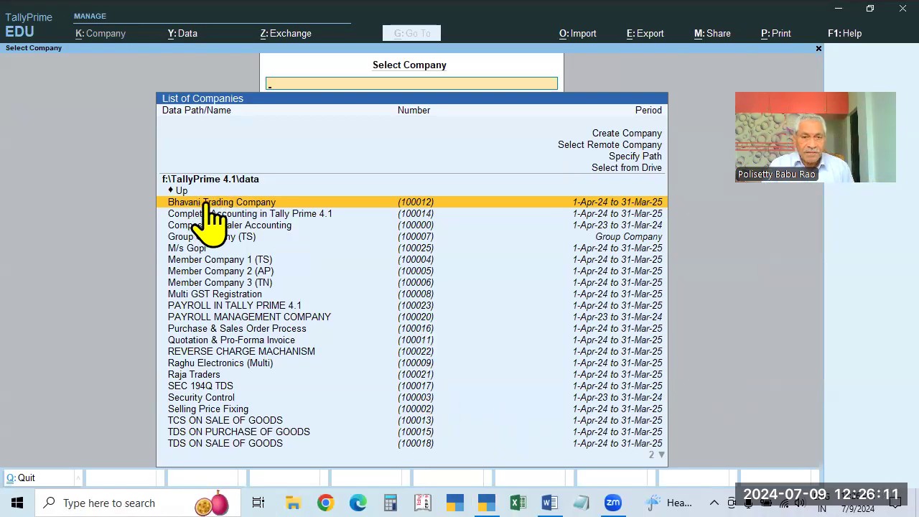
left_click(254, 203)
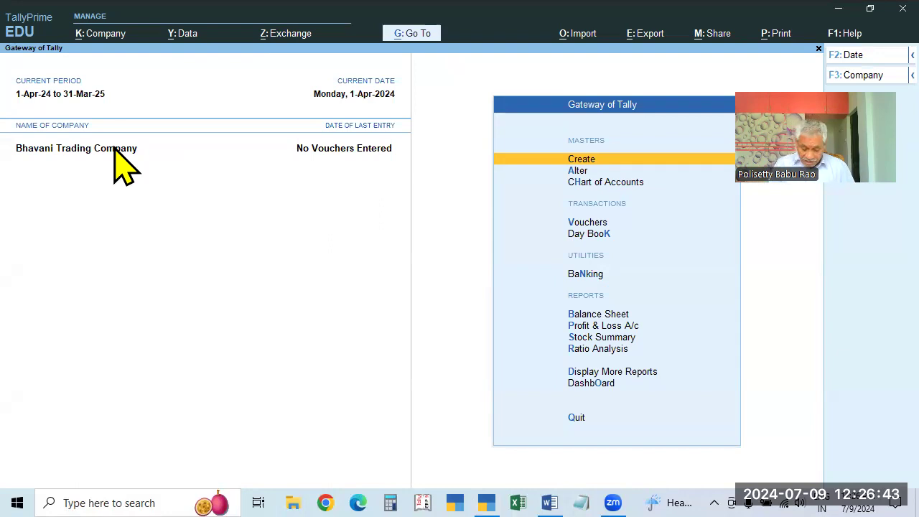
- Check and accept the company features, and shut Bhavani Trading Company
key("F11")
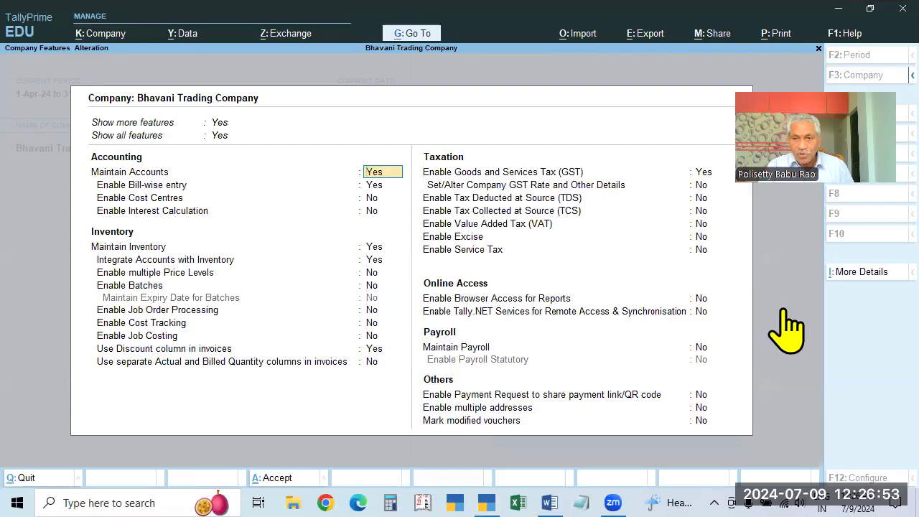
key("ctrl+a")
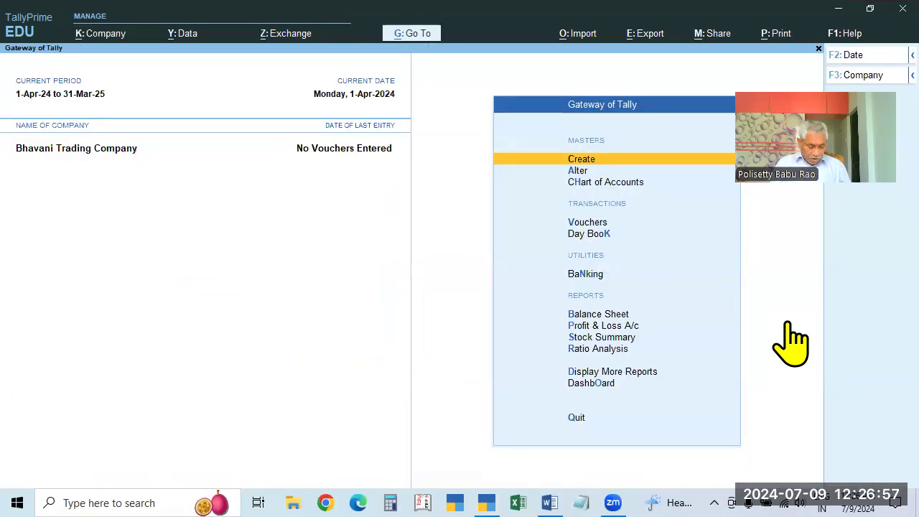
key("ctrl+F3")
key("Return")
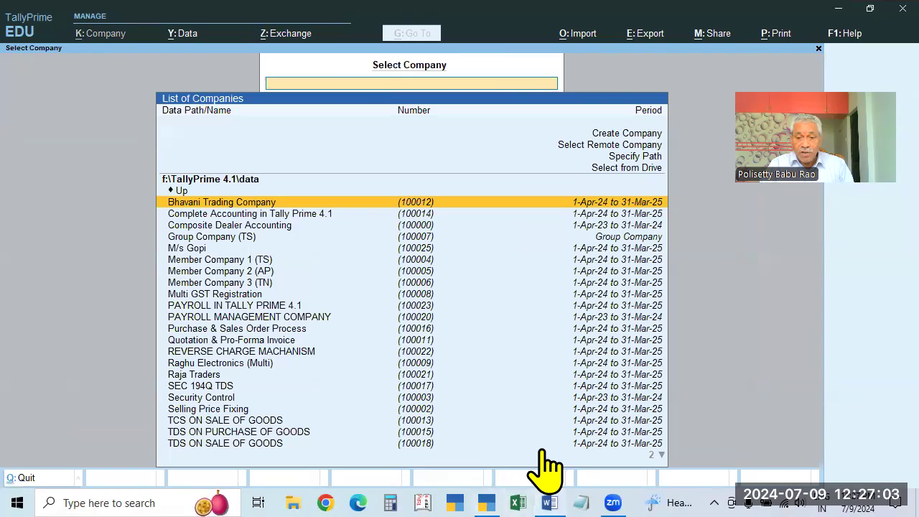
- Review topic 5 on company features and configuration in the Word syllabus, and return to TallyPrime's company list
left_click(549, 503)
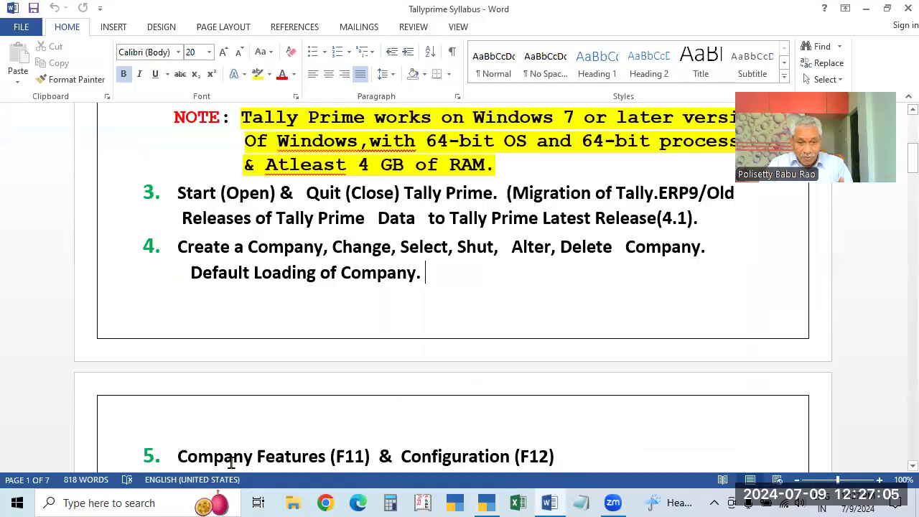
left_click_drag(396, 457, 567, 460)
left_click(29, 416)
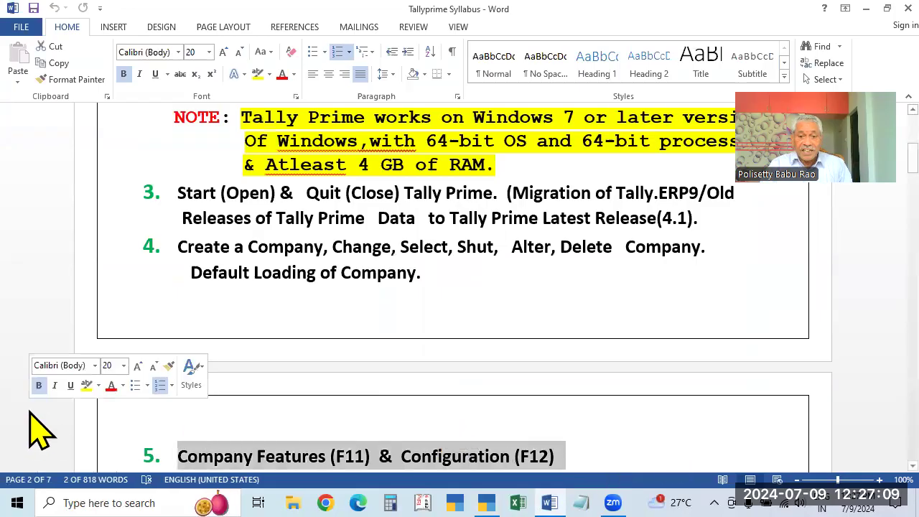
left_click(862, 399)
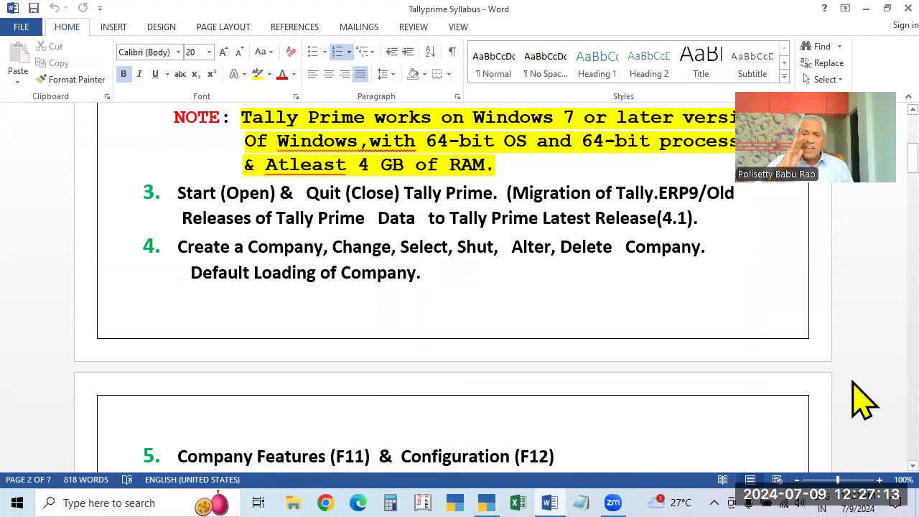
left_click_drag(398, 455, 572, 465)
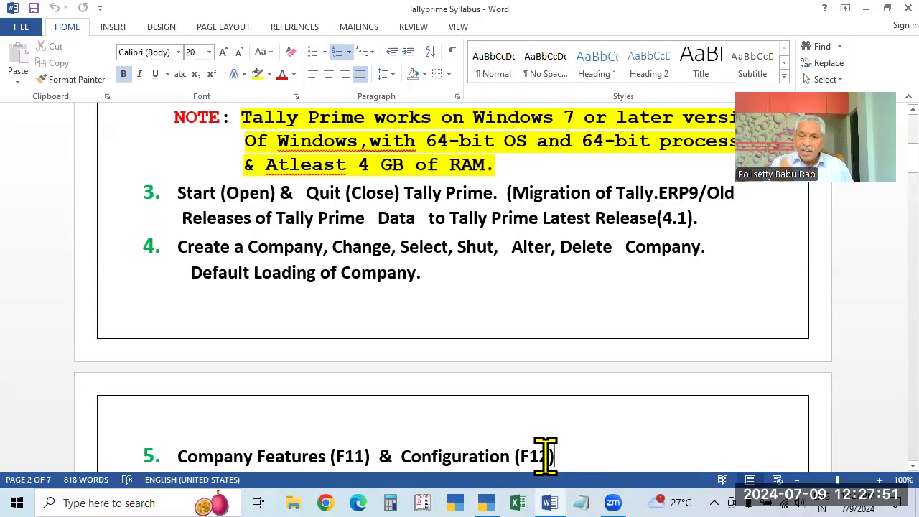
left_click(488, 502)
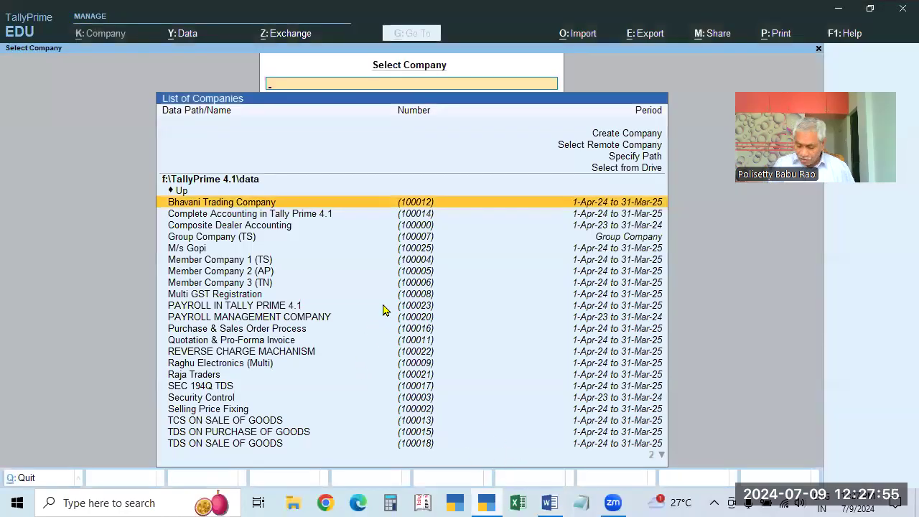
- Load Bhavani Trading Company and review the payment voucher's configuration options, accepting them as they are
key("Return")
key("Down")
key("Down")
key("Down")
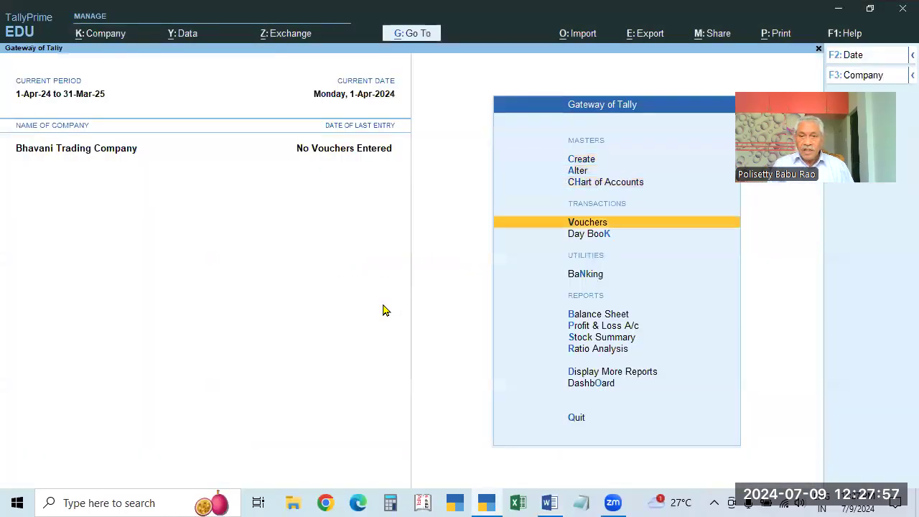
key("Return")
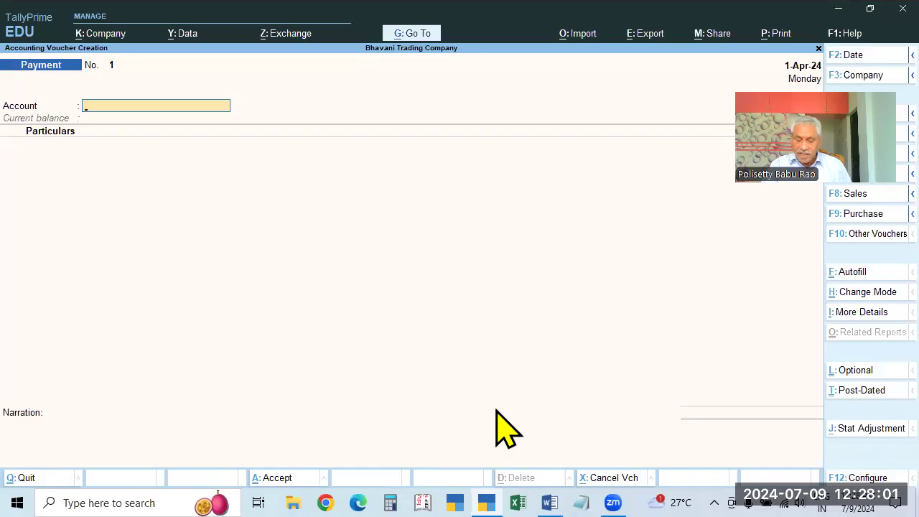
key("F12")
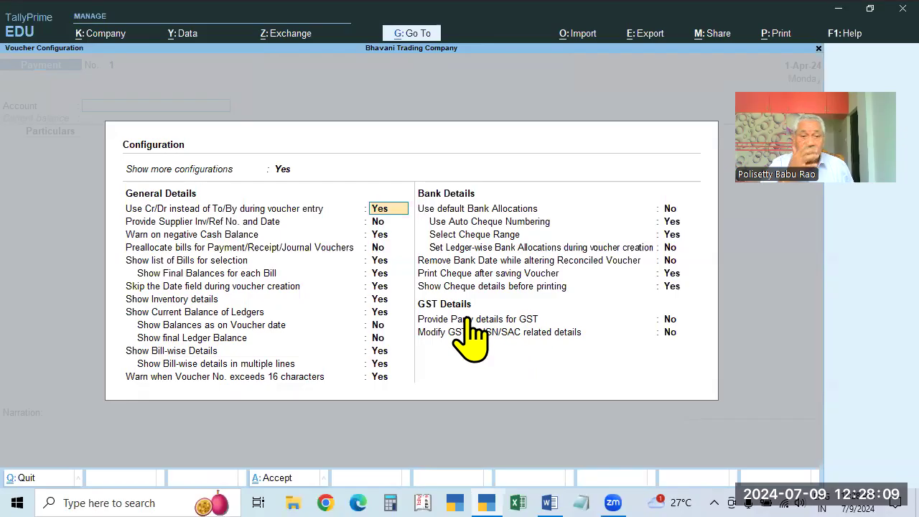
key("ctrl+a")
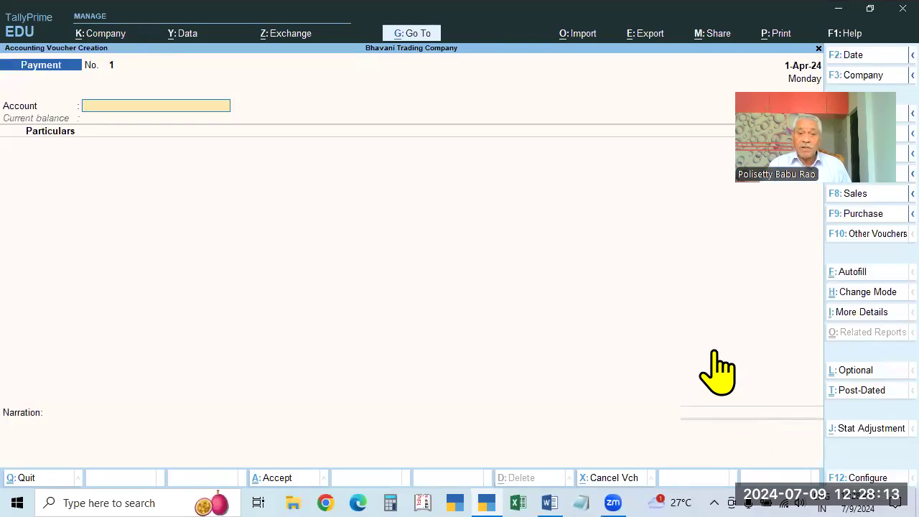
- Leave voucher entry and shut Bhavani Trading Company
key("Escape")
key("y")
key("Escape")
key("Escape")
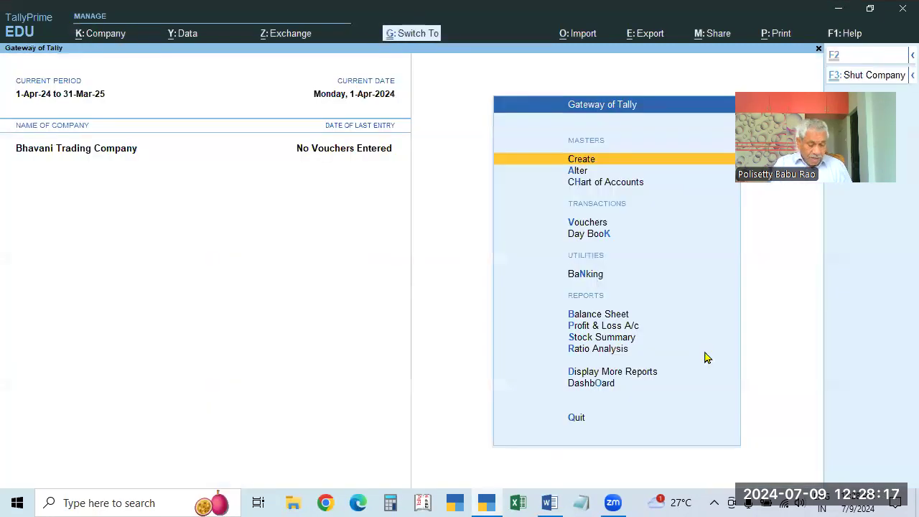
key("ctrl+F3")
key("Return")
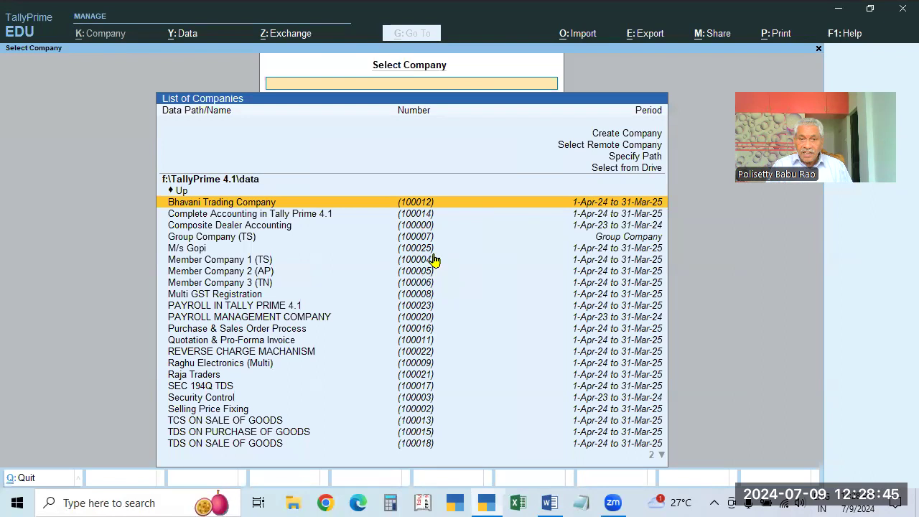
- Reload Bhavani Trading Company, look briefly at voucher entry and return to the Gateway of Tally
key("Escape")
key("n")
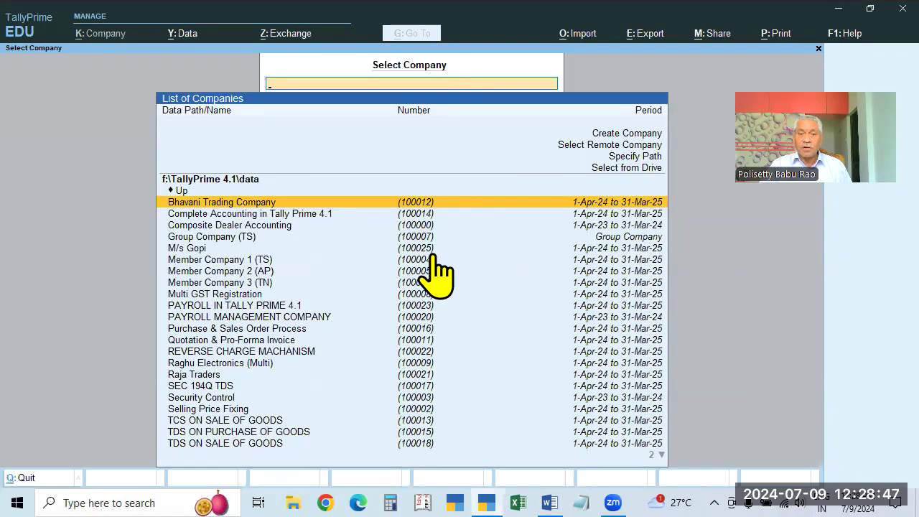
key("Return")
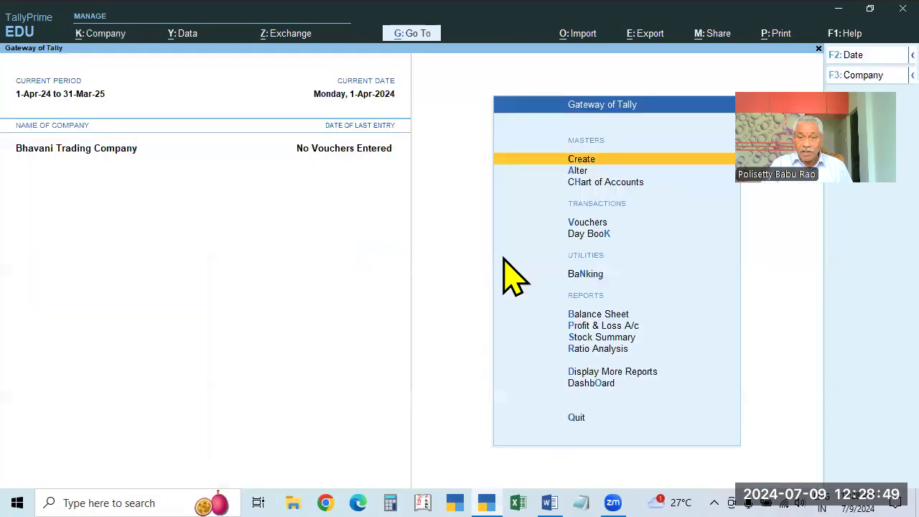
left_click(578, 223)
key("Escape")
key("y")
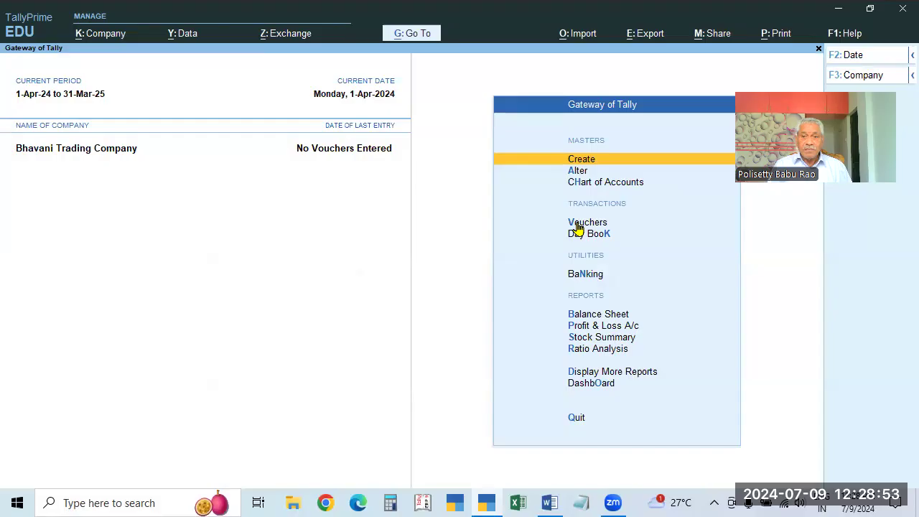
- Check the company features of Bhavani Trading Company and its payment voucher entry screen without changing anything
key("F11")
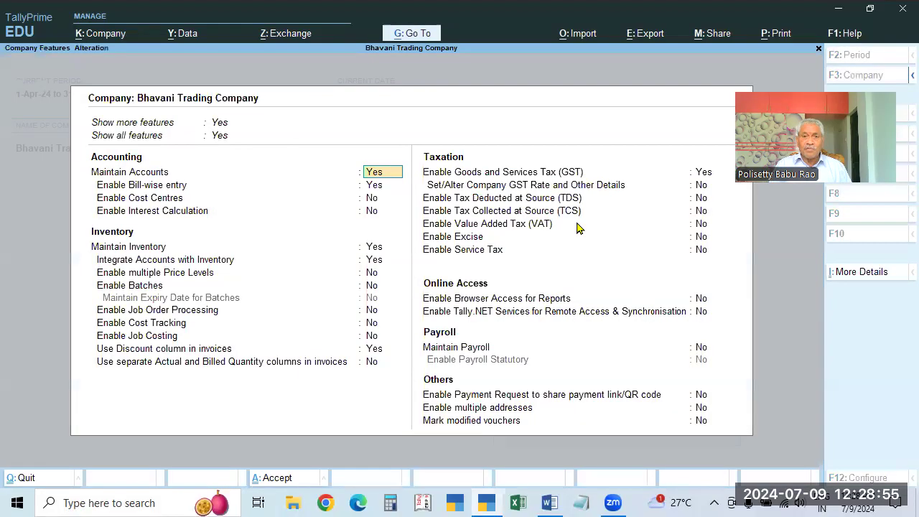
key("Escape")
key("y")
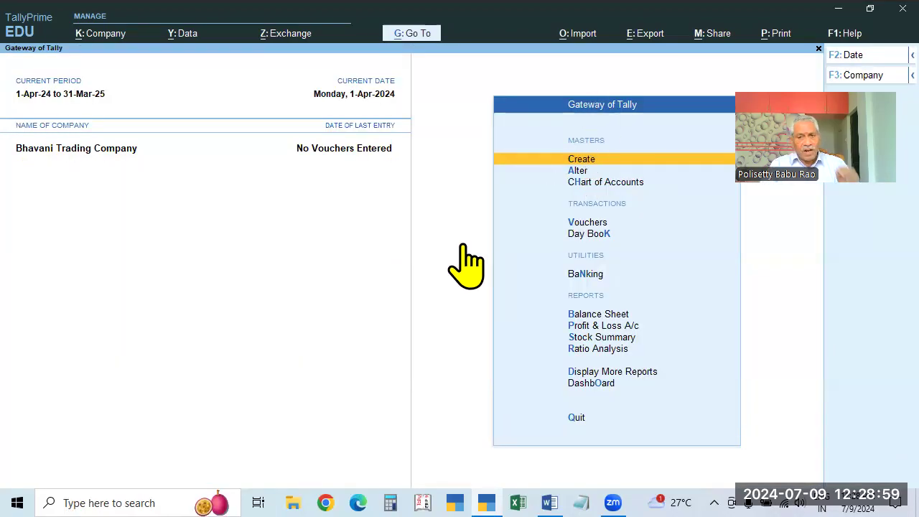
left_click(595, 223)
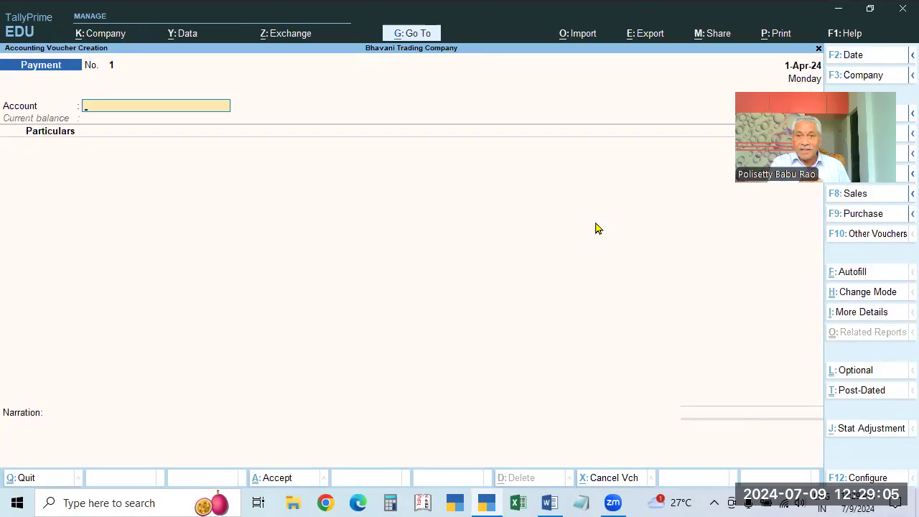
key("Escape")
key("Escape")
key("Escape")
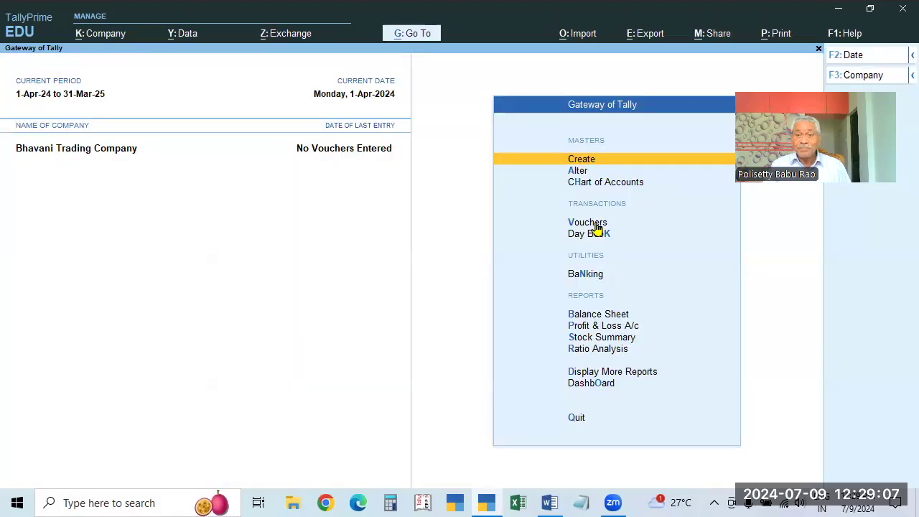
key("Down")
key("Down")
key("Down")
key("Down")
key("Down")
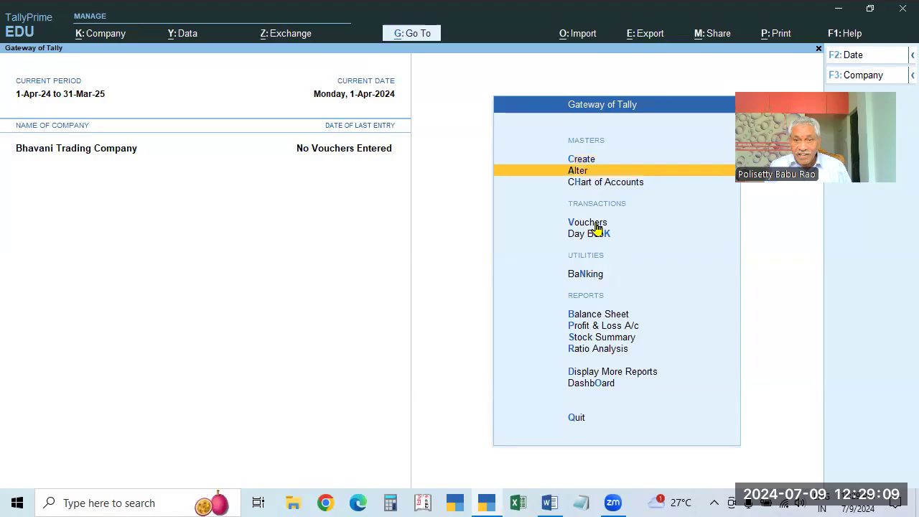
key("Up")
key("Up")
key("Up")
key("Up")
key("Down")
key("Up")
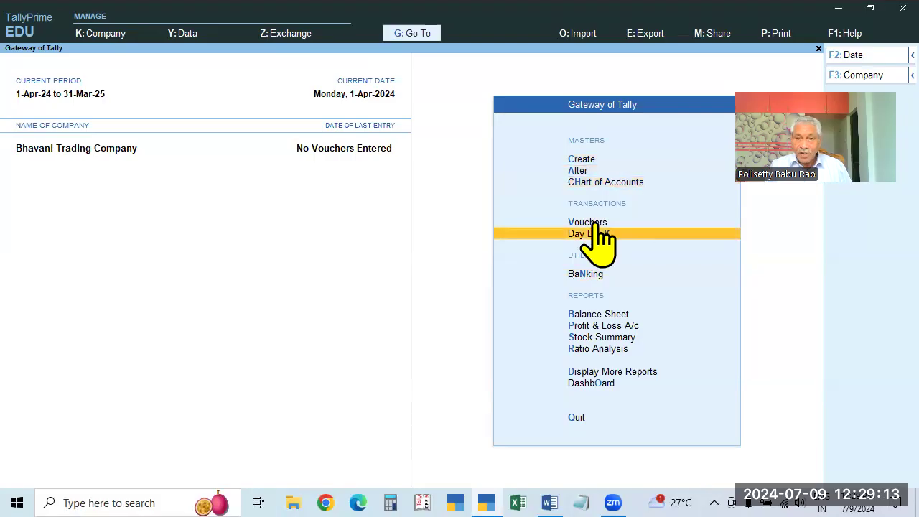
- View the blank payment voucher again and return to the Gateway of Tally
left_click(594, 223)
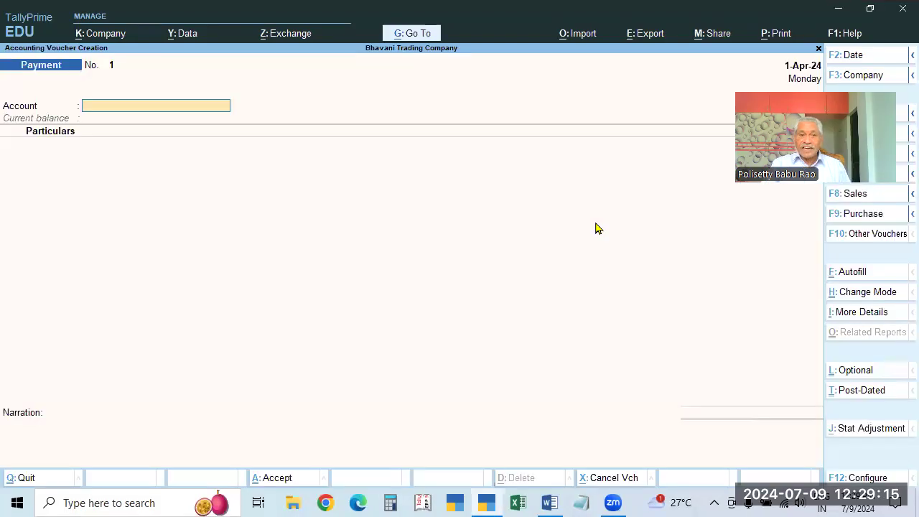
key("Escape")
key("Escape")
key("Escape")
- Start creating a new ledger master in Bhavani Trading Company
key("Up")
key("Down")
key("Down")
key("Return")
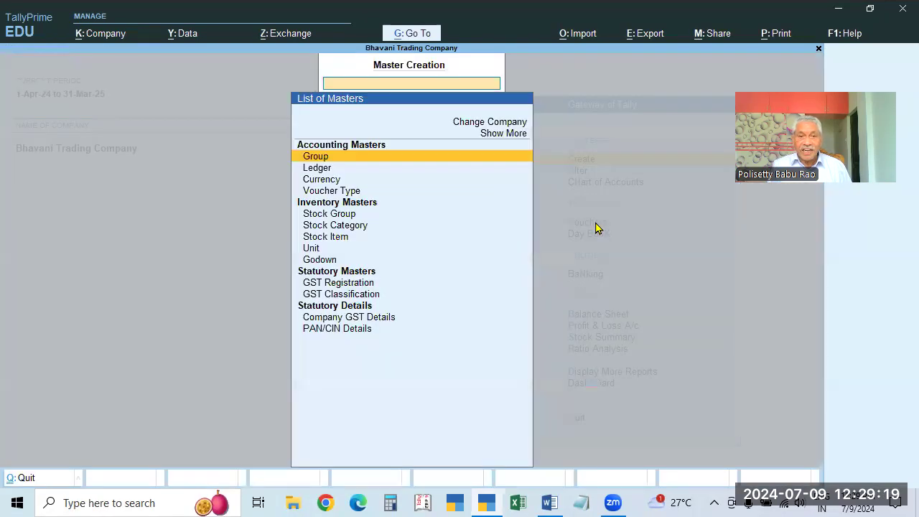
key("Down")
key("Return")
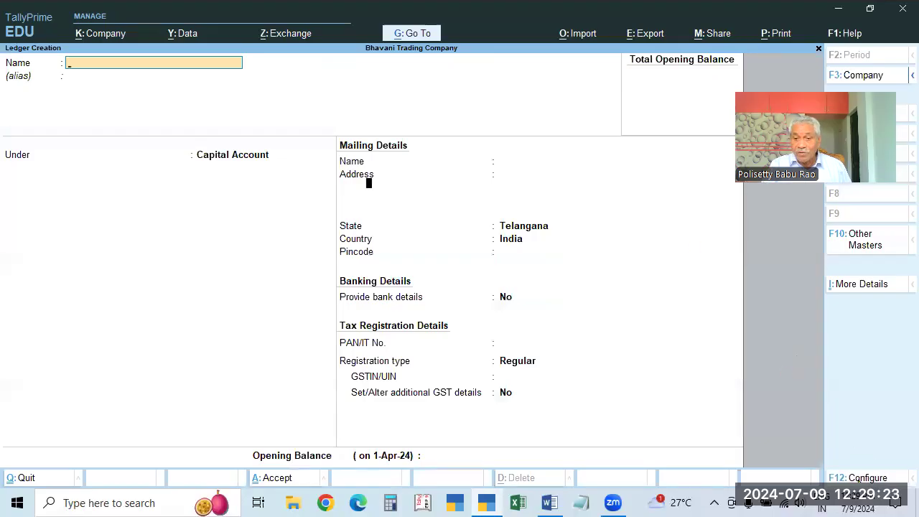
- In the ledger creation configuration, set Show more configurations and Show all configurations to Yes and accept
key("F12")
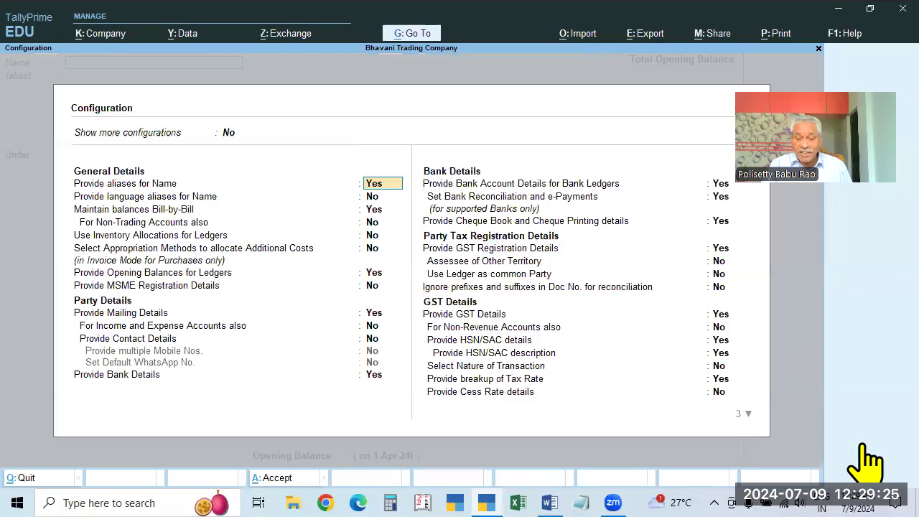
left_click(230, 133)
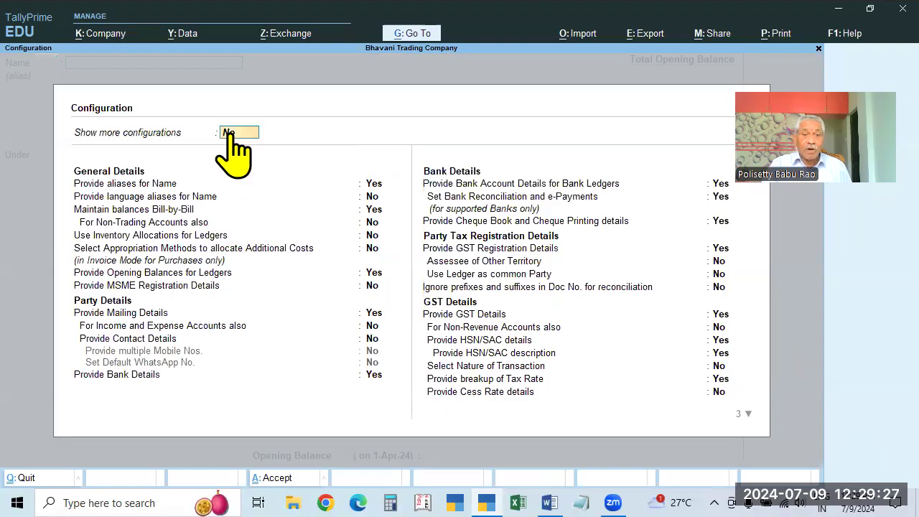
type("y")
key("Return")
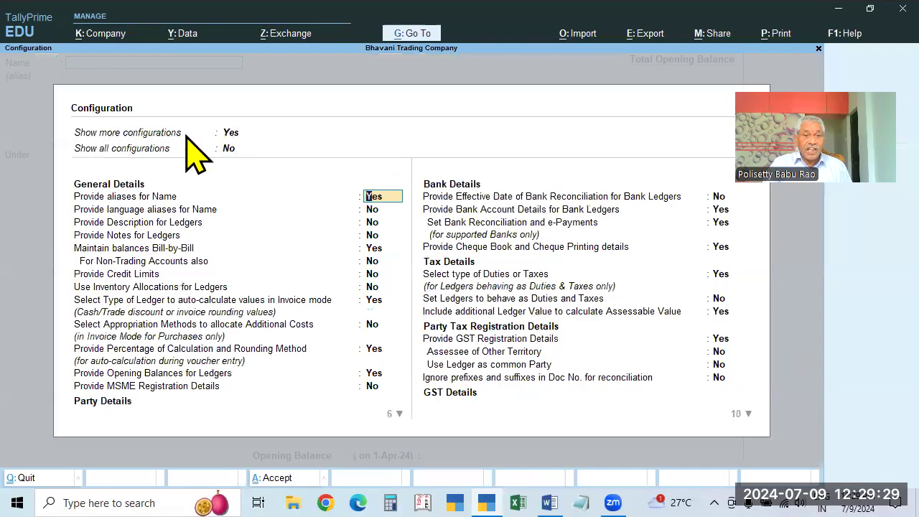
left_click(228, 150)
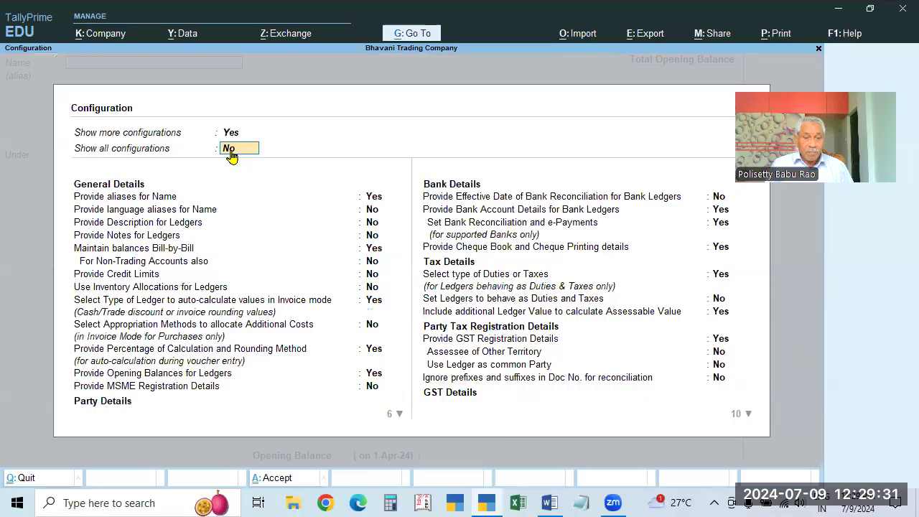
type("y")
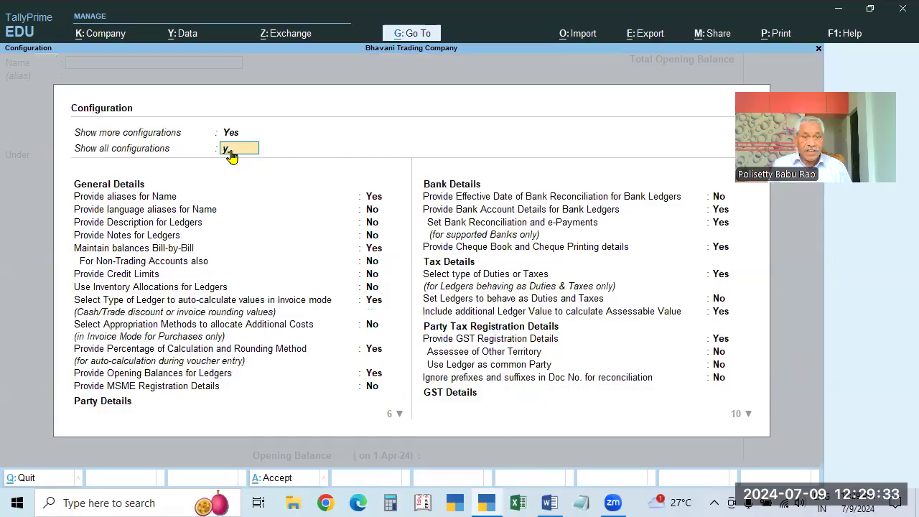
key("Return")
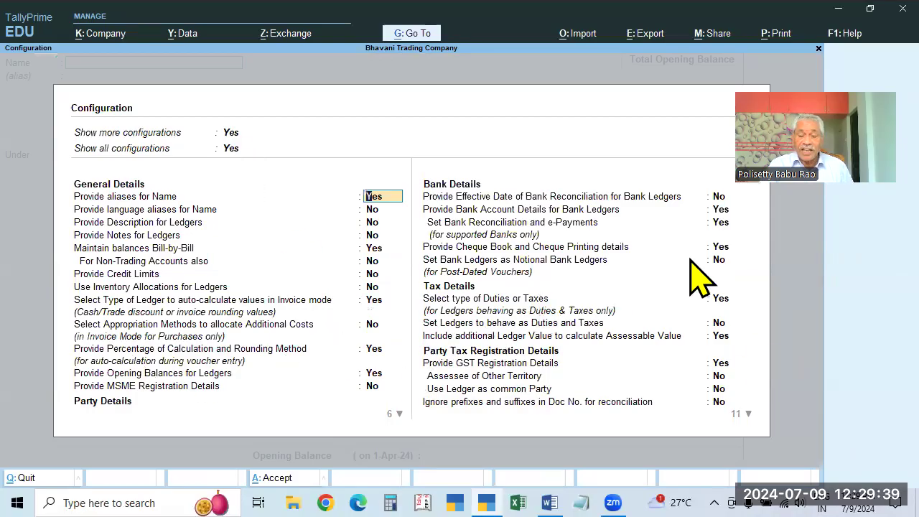
key("ctrl+a")
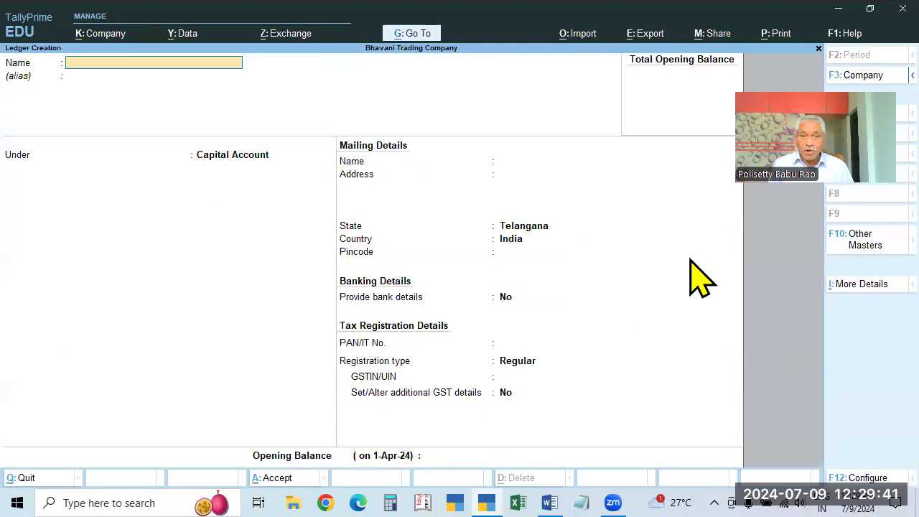
- Abandon the blank ledger creation and shut Bhavani Trading Company
key("Escape")
key("y")
key("Escape")
key("Escape")
key("n")
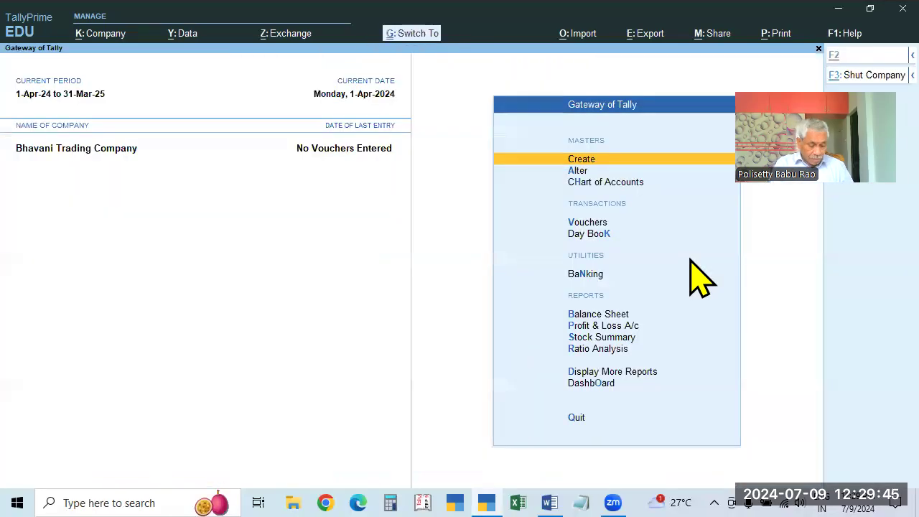
key("alt+F3")
key("Return")
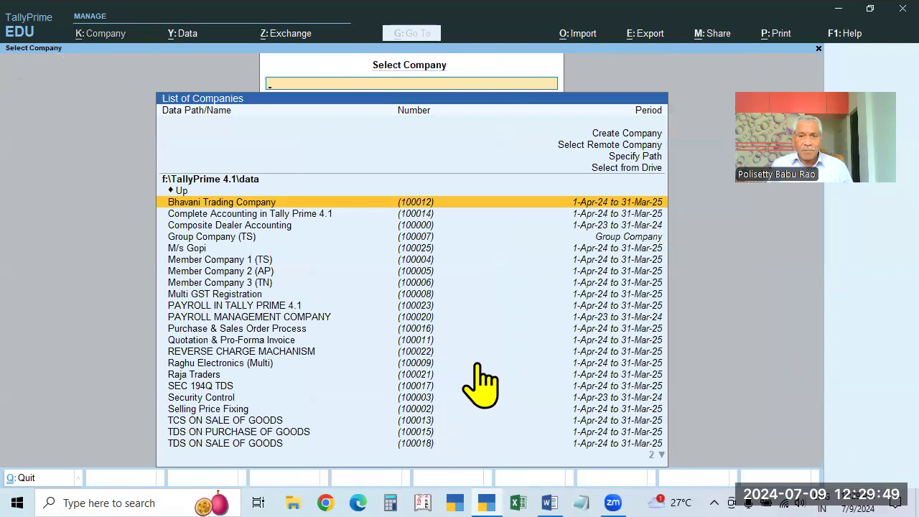
- Reload Bhavani Trading Company and set the voucher configuration Use Cr/Dr instead of To/By during voucher entry to No
key("Return")
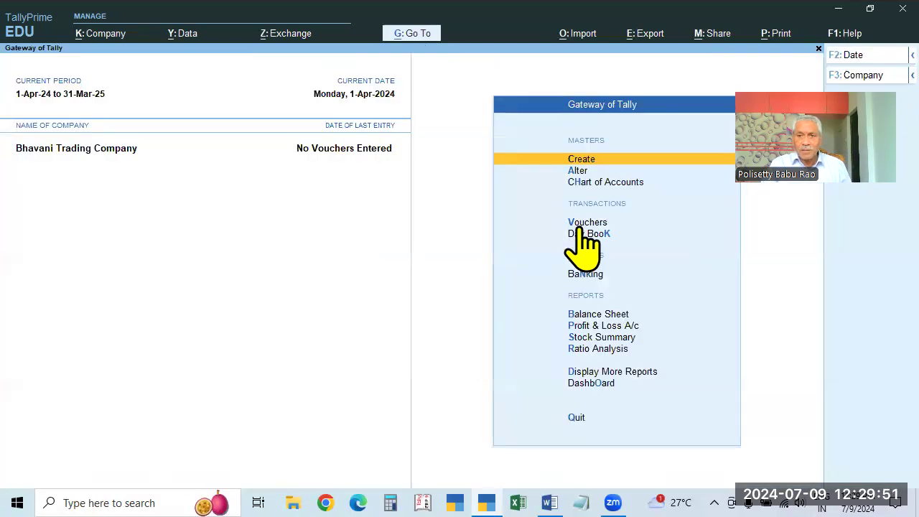
key("v")
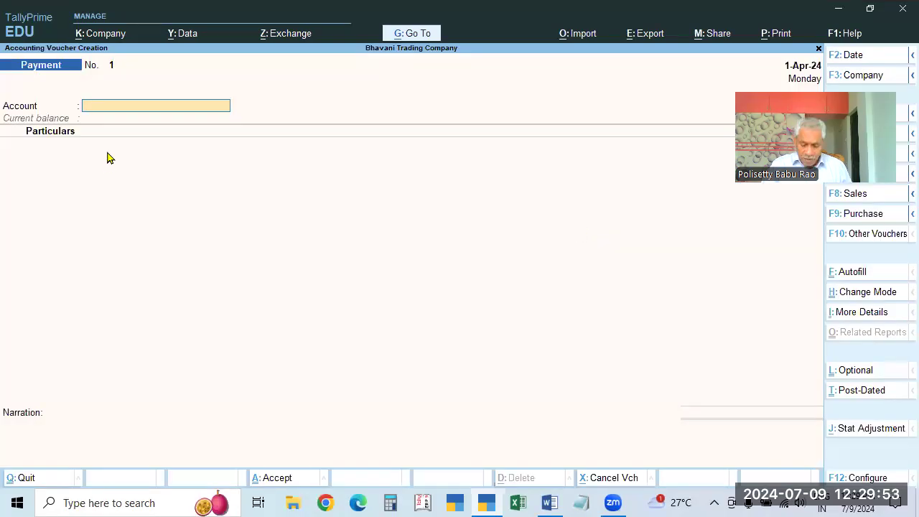
left_click(849, 477)
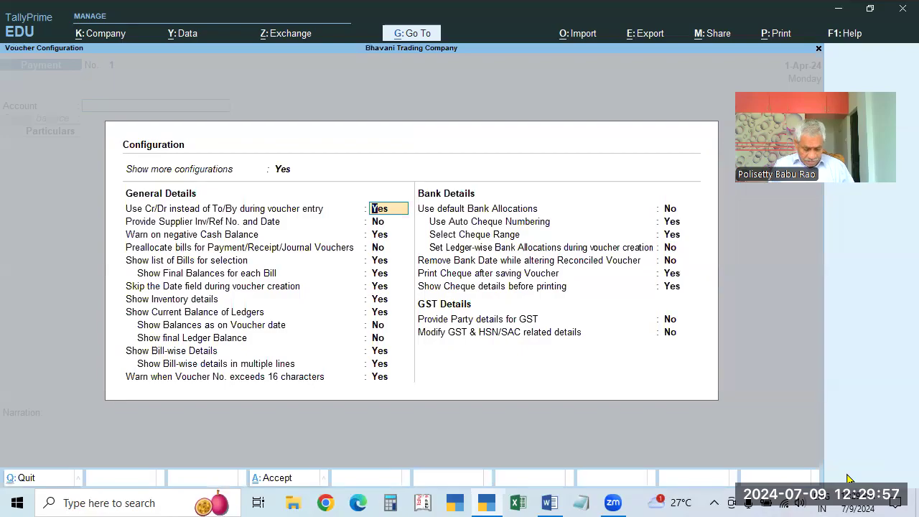
key("n")
key("ctrl+a")
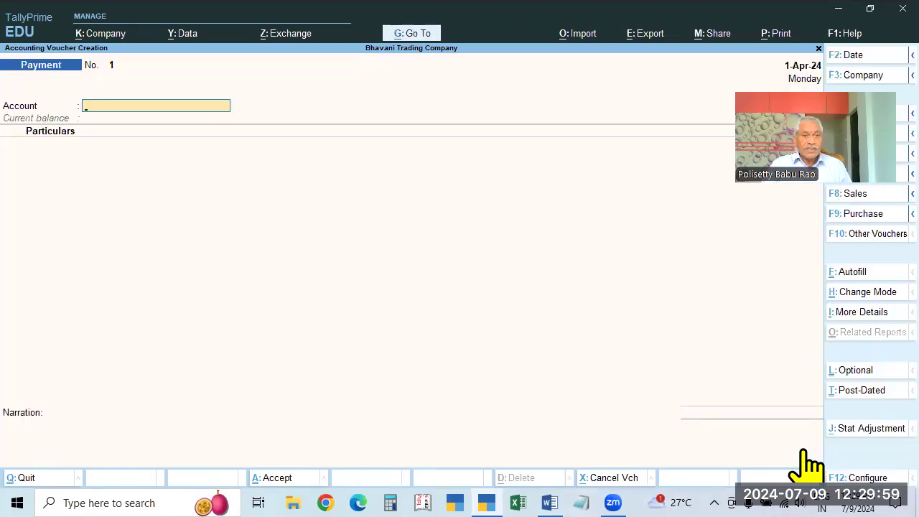
- Reopen the payment voucher and check the Use Cr/Dr instead of To/By setting in its configuration
key("Escape")
key("Return")
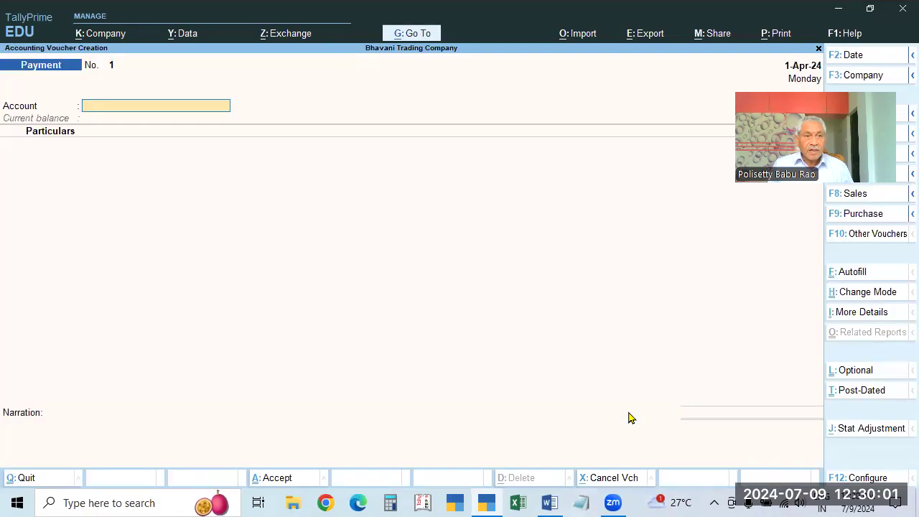
left_click(861, 477)
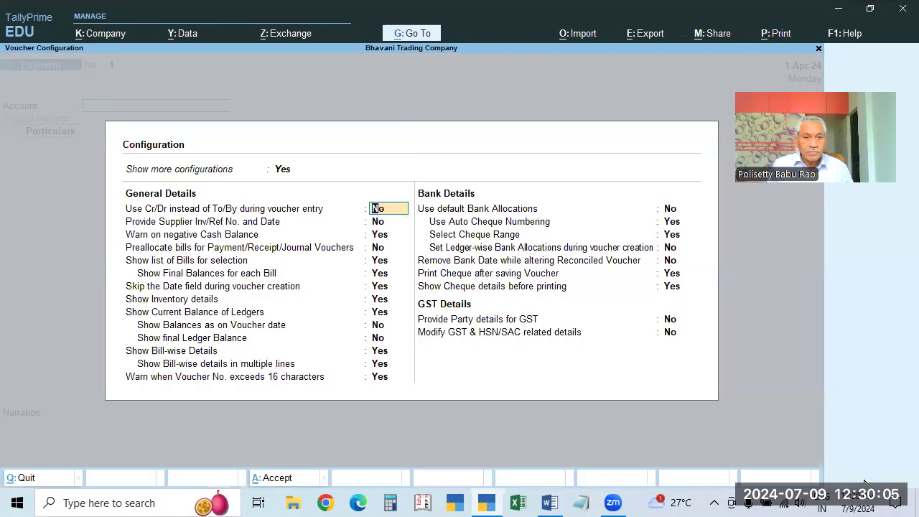
key("Escape")
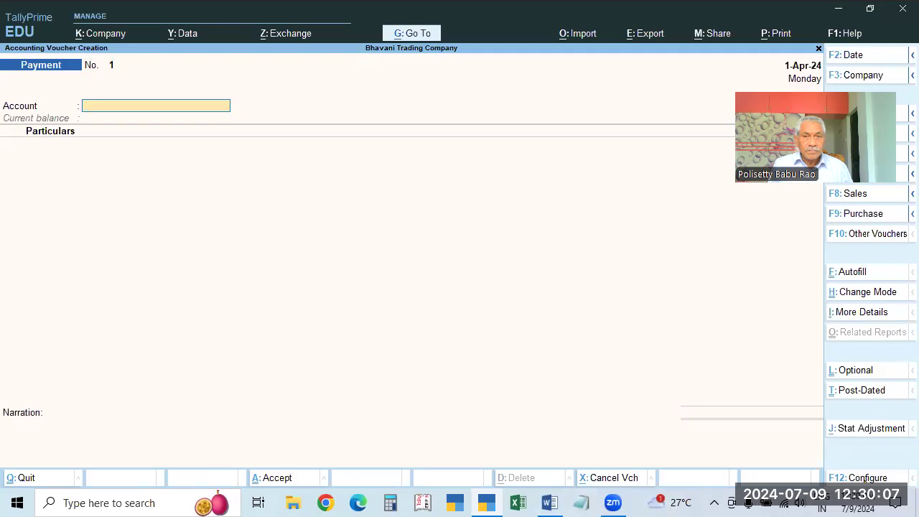
key("Escape")
key("Return")
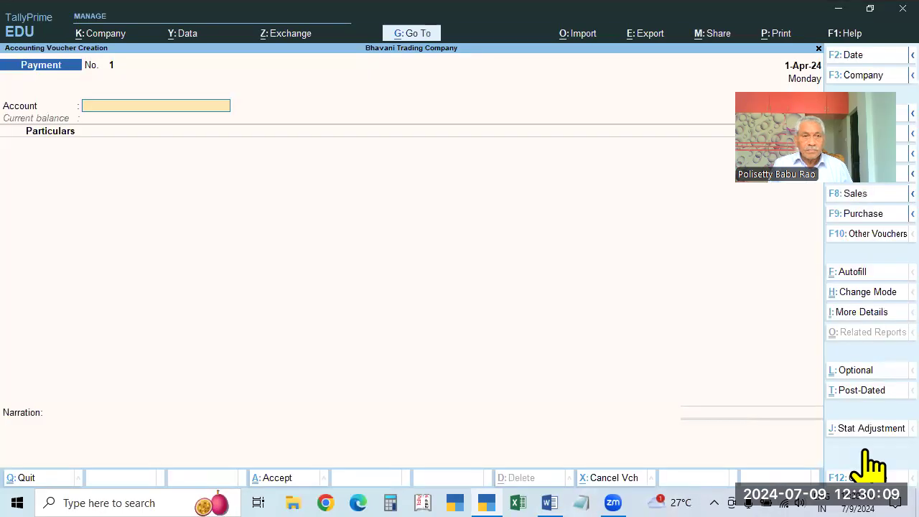
- Leave the payment voucher, quit and restart TallyPrime in its educational version, and bring up Bhavani Trading Company's gateway
key("Escape")
key("Escape")
key("Escape")
key("Escape")
key("Return")
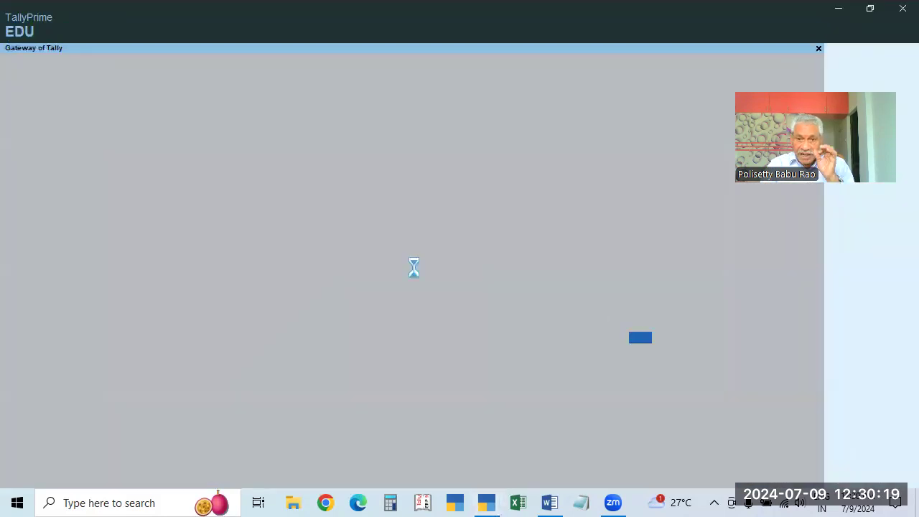
left_click(247, 305)
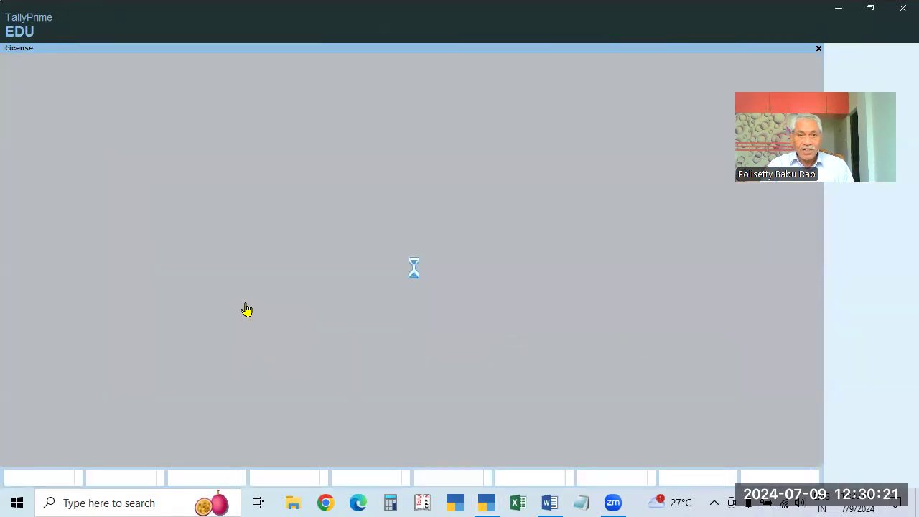
key("Return")
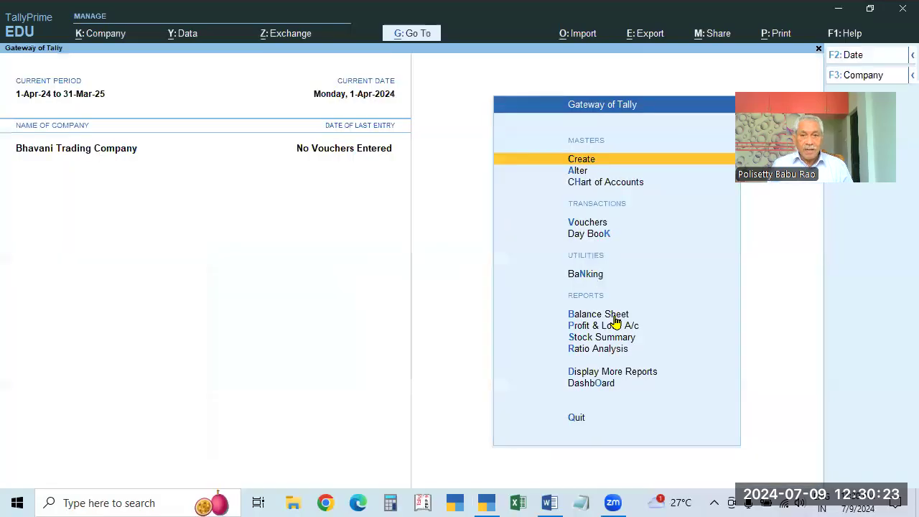
- Open the payment voucher's configuration, check the Use Cr/Dr instead of To/By during voucher entry option, and accept the configuration
key("Down")
key("Down")
key("Down")
key("Return")
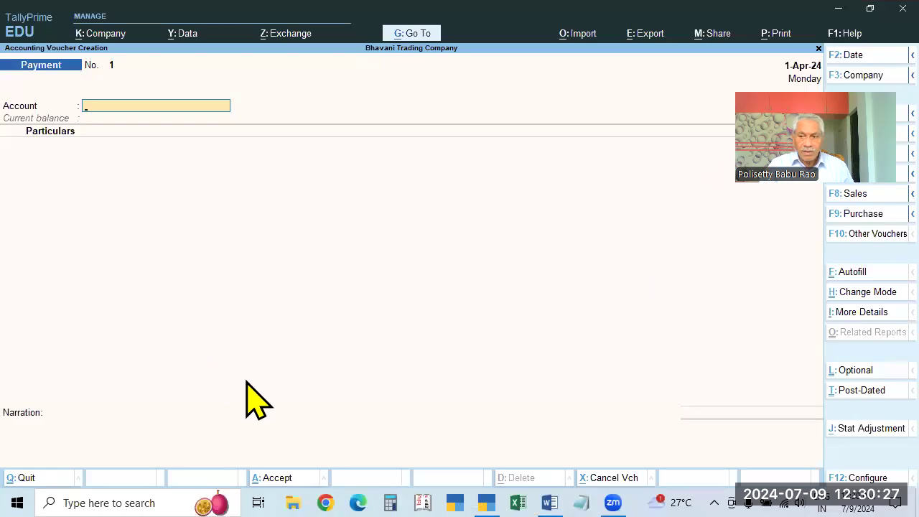
left_click(855, 478)
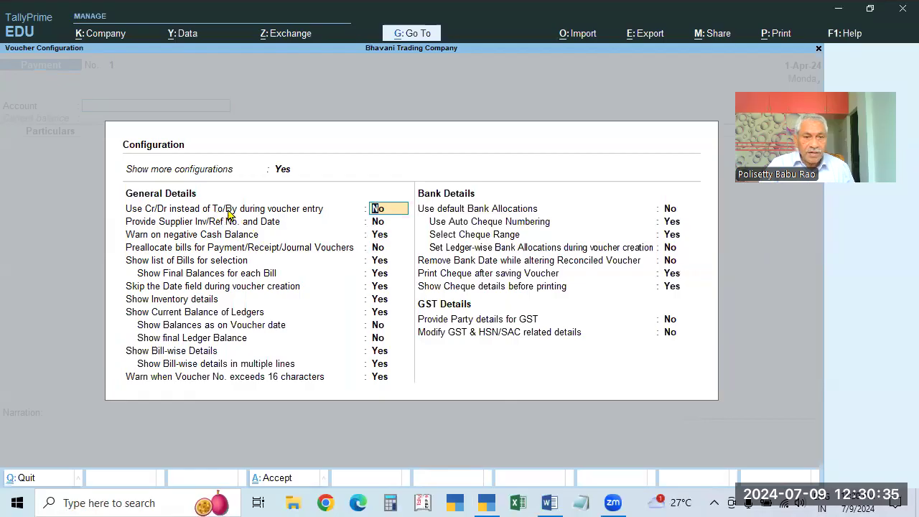
key("Down")
key("Down")
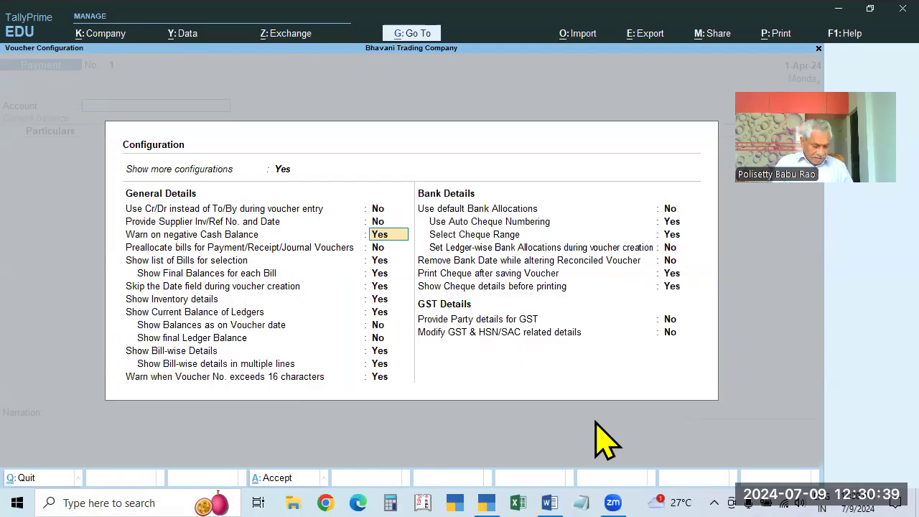
key("ctrl+a")
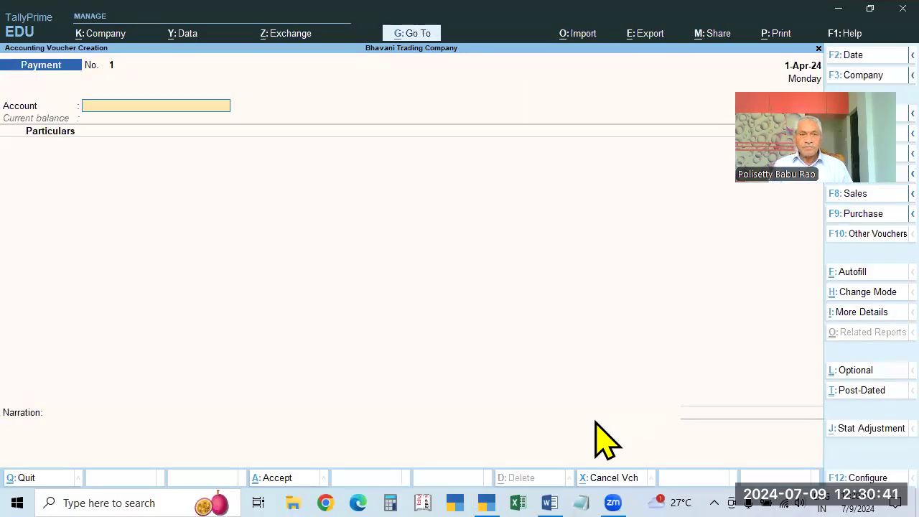
- Leave the payment voucher and shut Bhavani Trading Company
key("Escape")
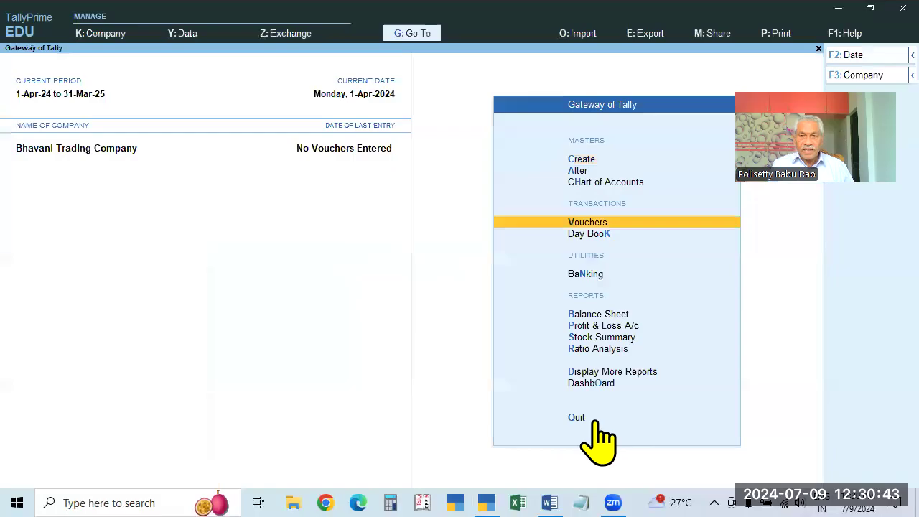
left_click(596, 426)
key("n")
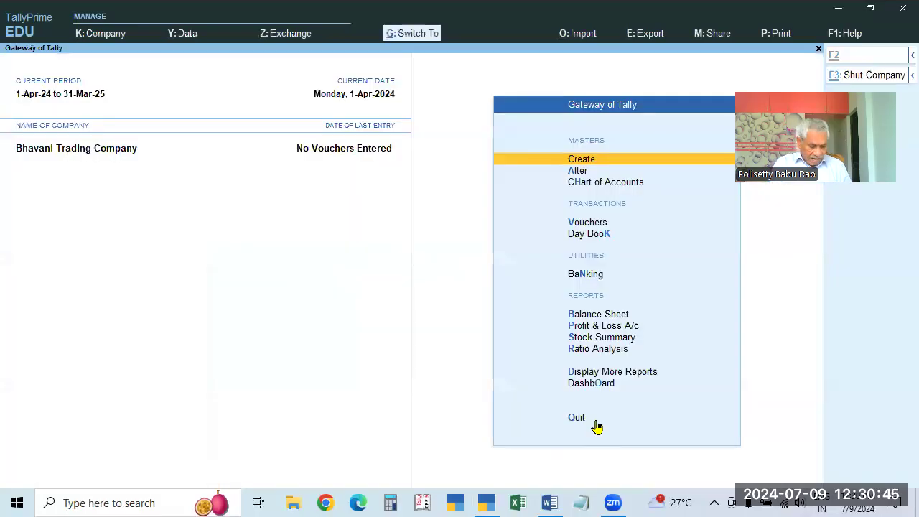
key("ctrl+F3")
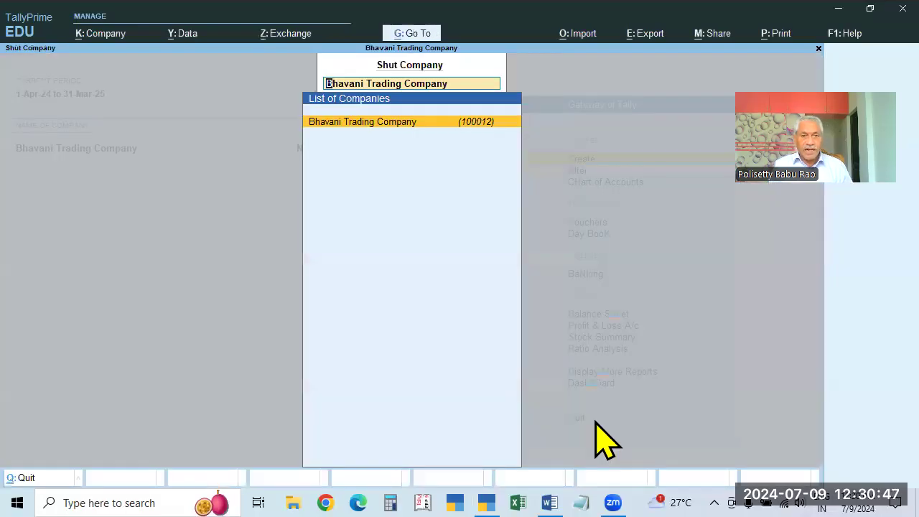
key("Return")
- Load the company Complete Accounting in Tally Prime 4.1 from the company list
key("Down")
key("Down")
key("Down")
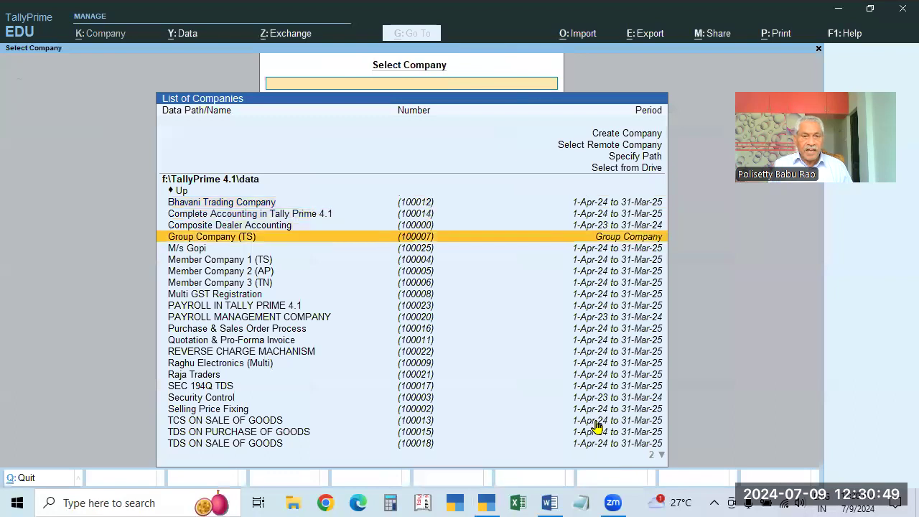
key("Up")
key("Up")
key("Return")
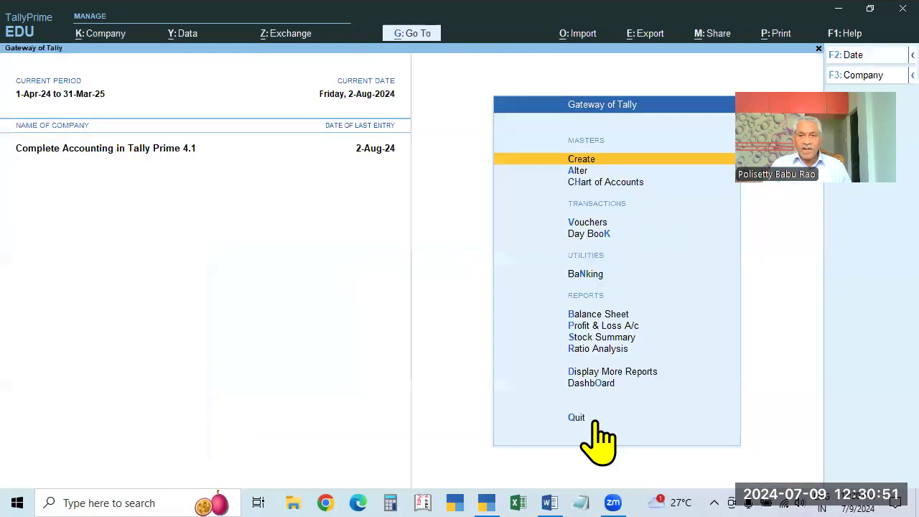
- Open a payment voucher and change its voucher mode to Double Entry
left_click(586, 224)
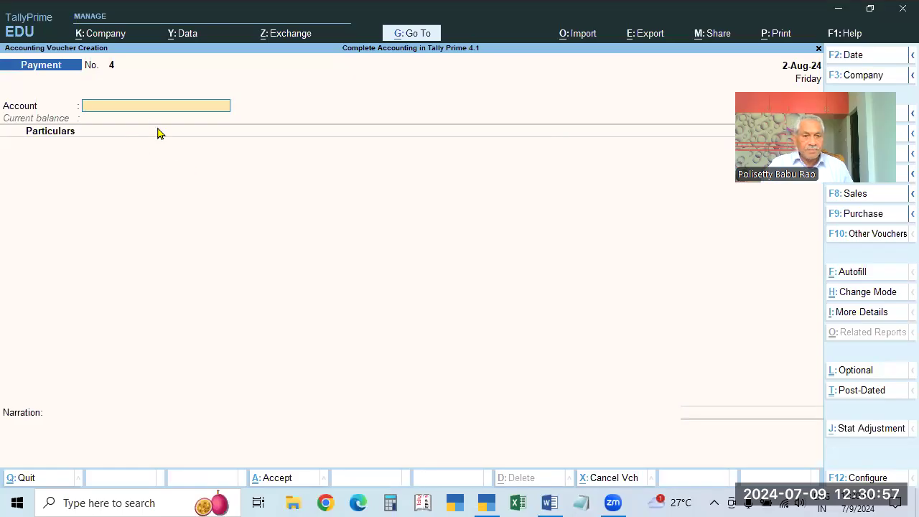
left_click(858, 292)
key("Up")
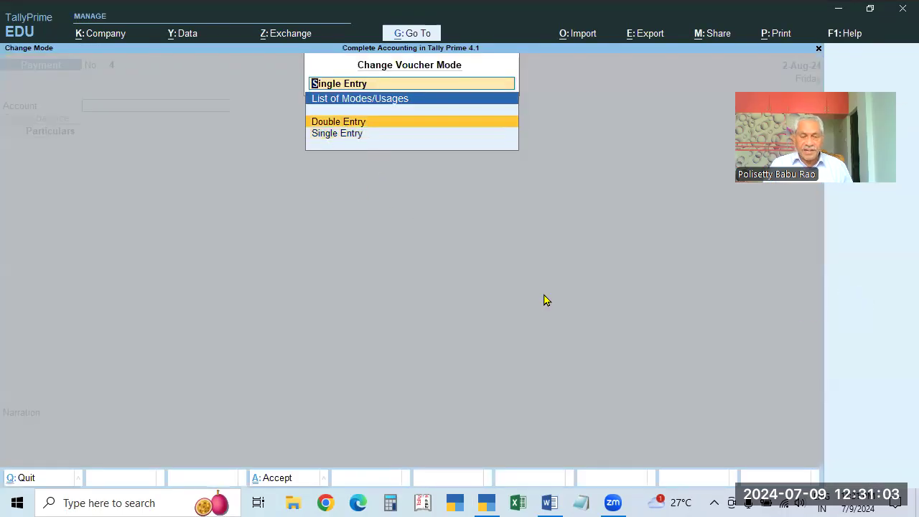
key("Return")
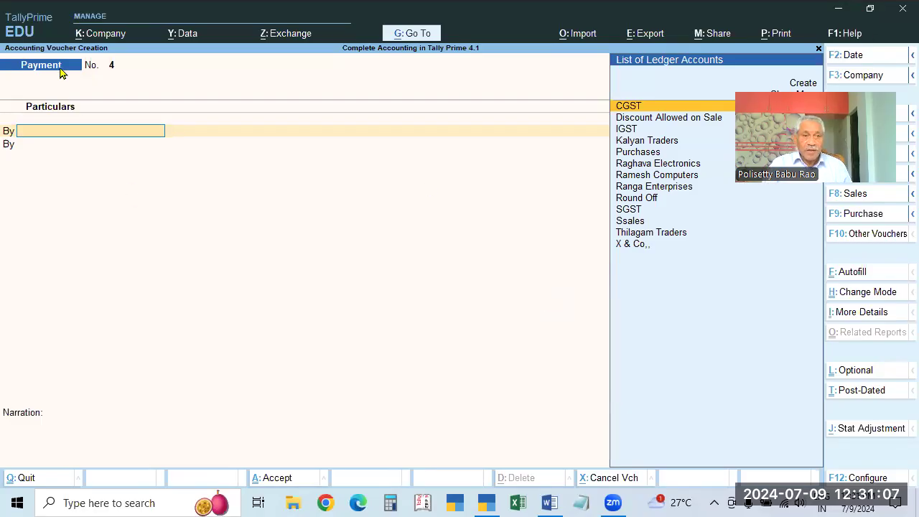
- Reopen voucher entry, switch to a journal voucher to view its To/By entry prefix, and return to the gateway
key("Escape")
key("Return")
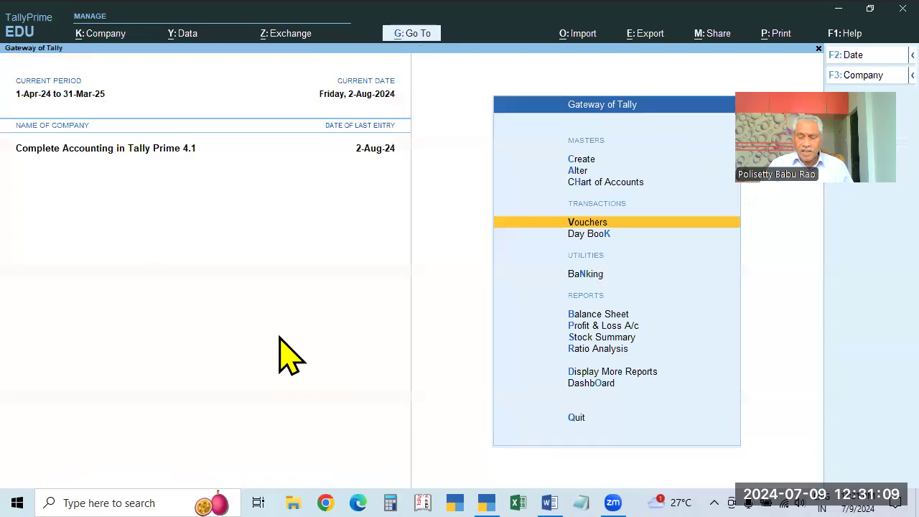
key("Return")
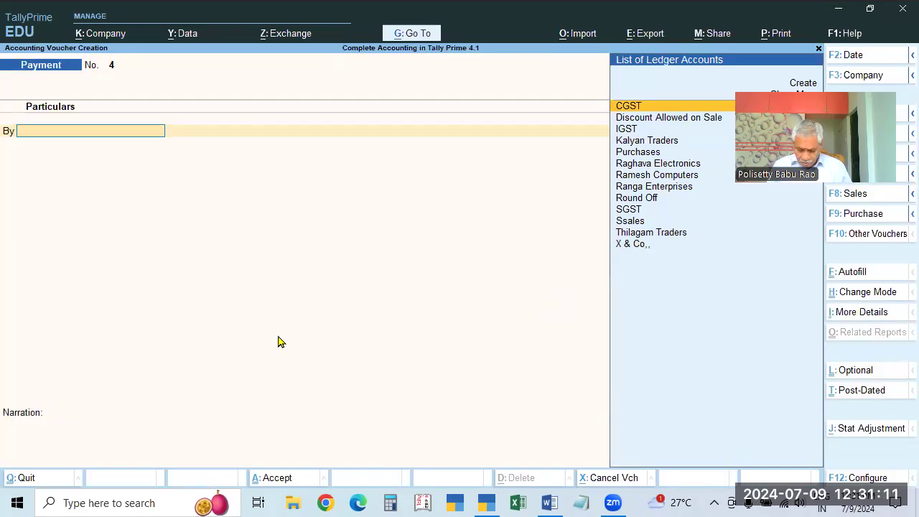
key("Up")
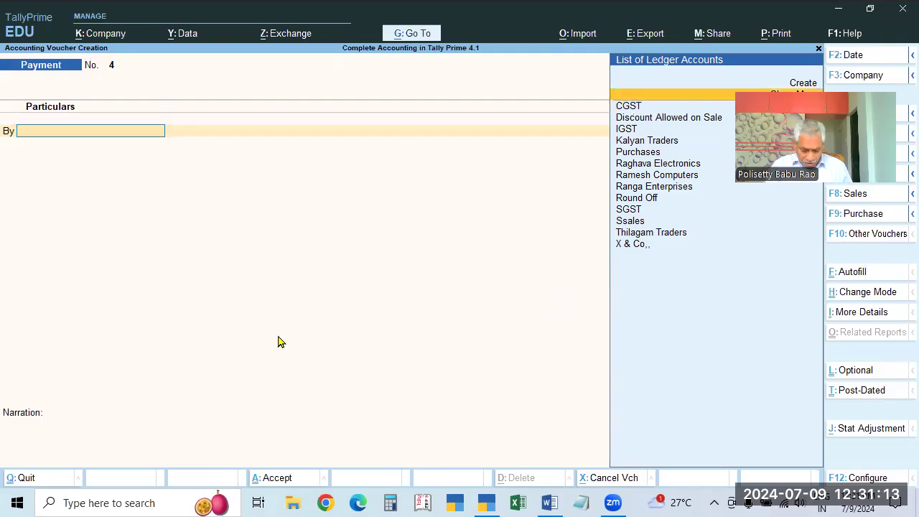
key("F6")
key("F5")
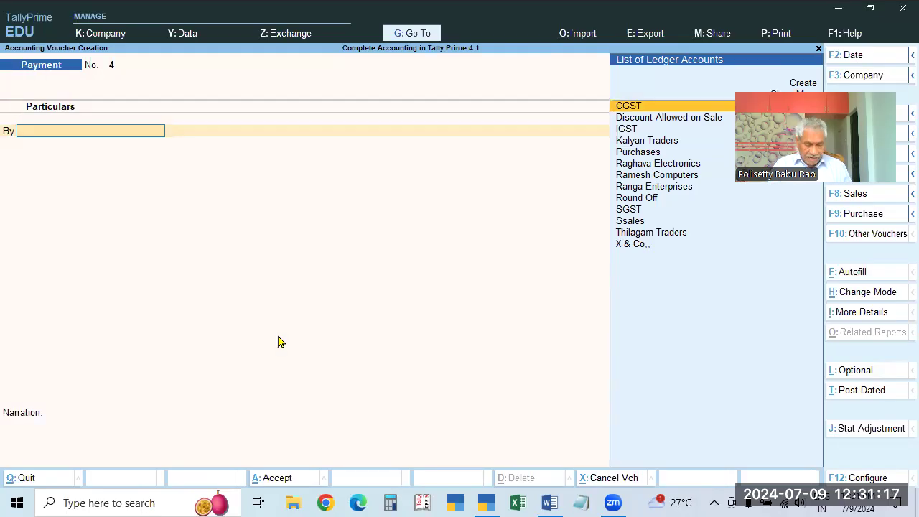
key("F7")
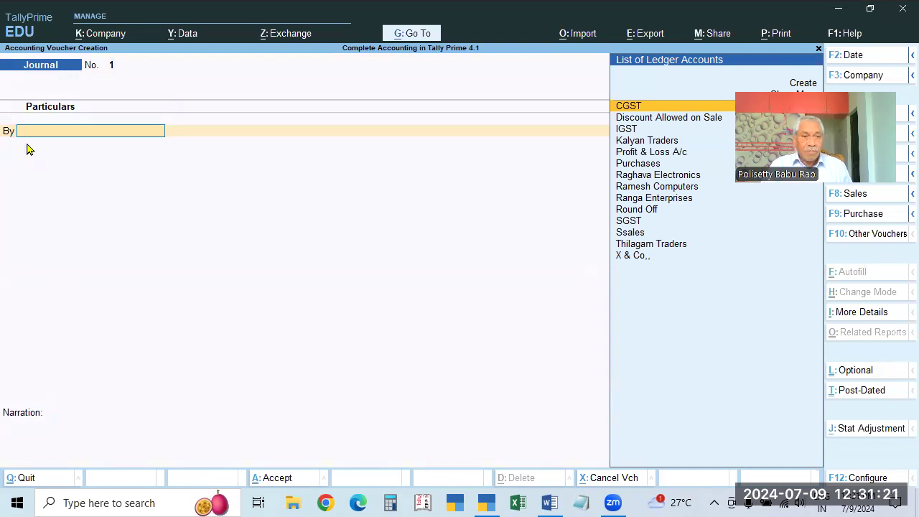
key("Escape")
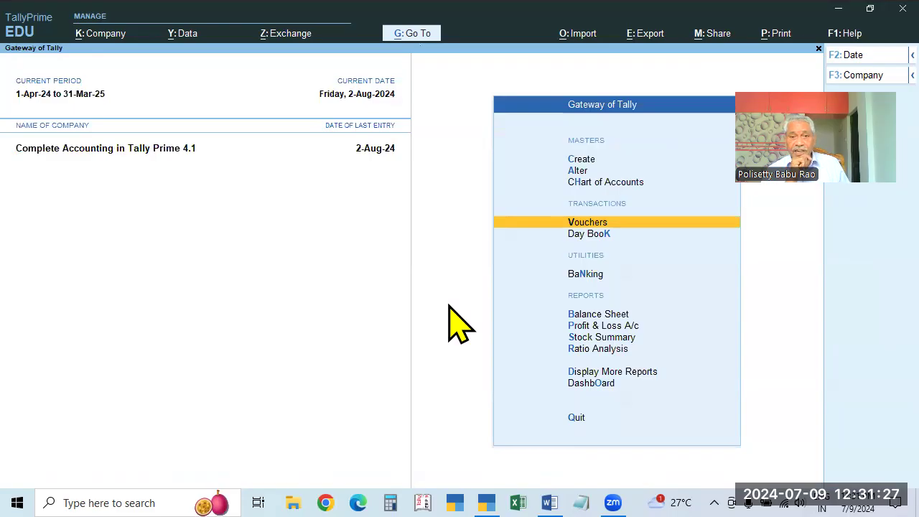
- In the journal voucher's configuration, set Use Cr/Dr instead of To/By during voucher entry to Yes and accept
key("Return")
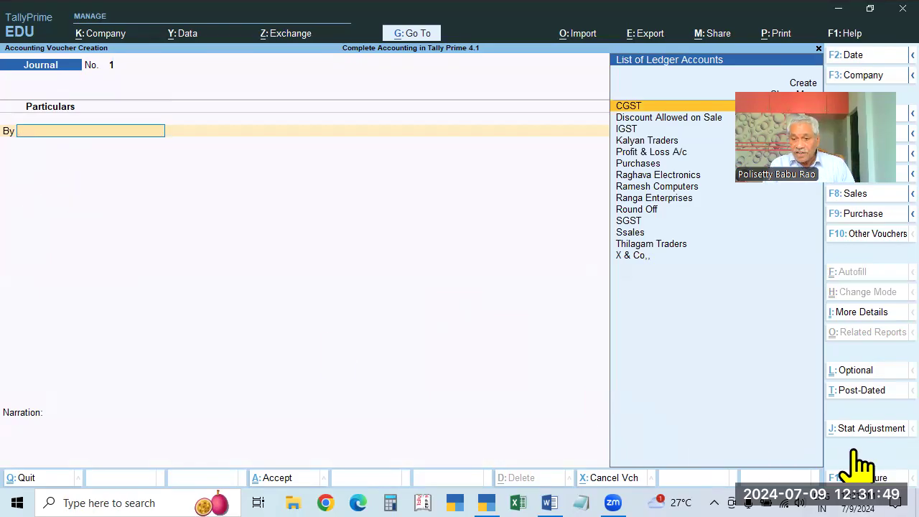
left_click(854, 478)
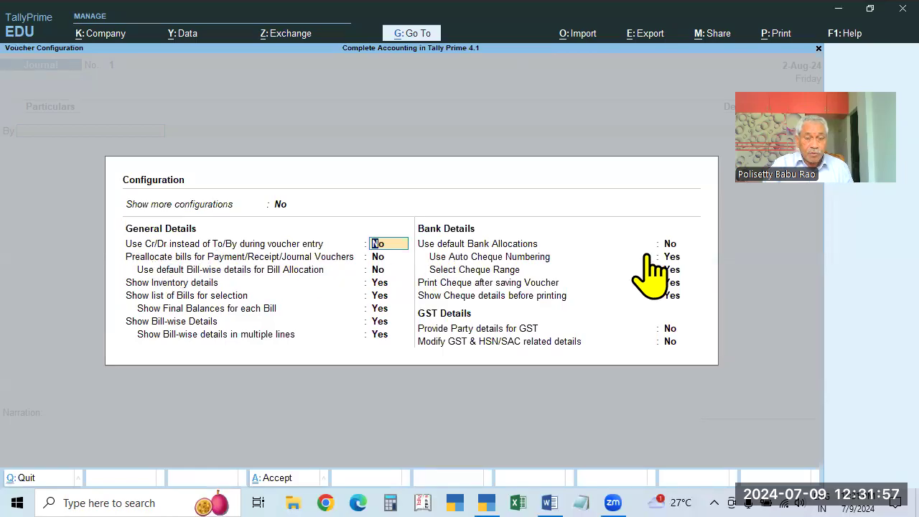
key("y")
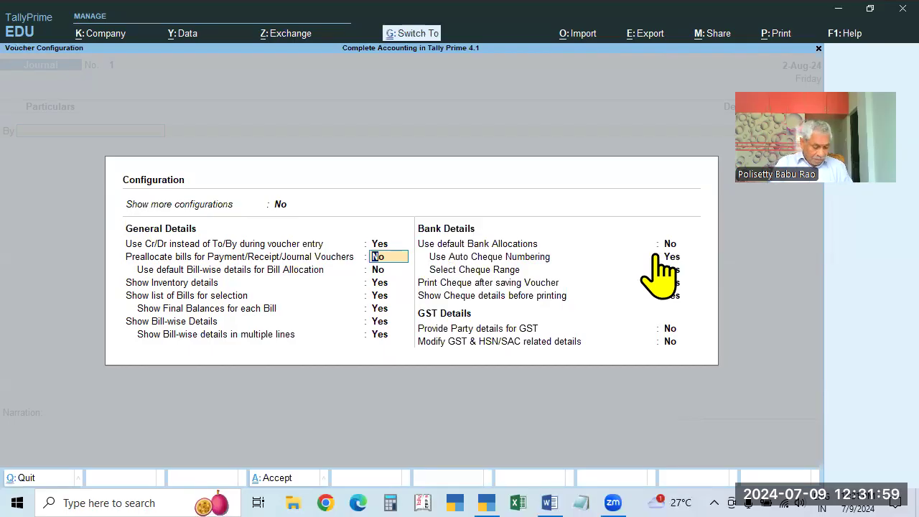
key("ctrl+a")
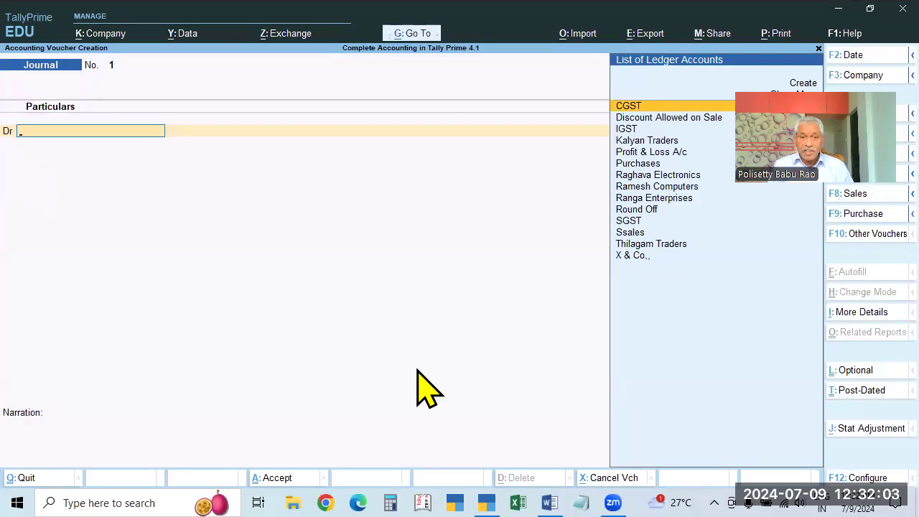
- Leave the journal voucher, close Complete Accounting in Tally Prime 4.1 and load Bhavani Trading Company
key("Escape")
key("Escape")
key("n")
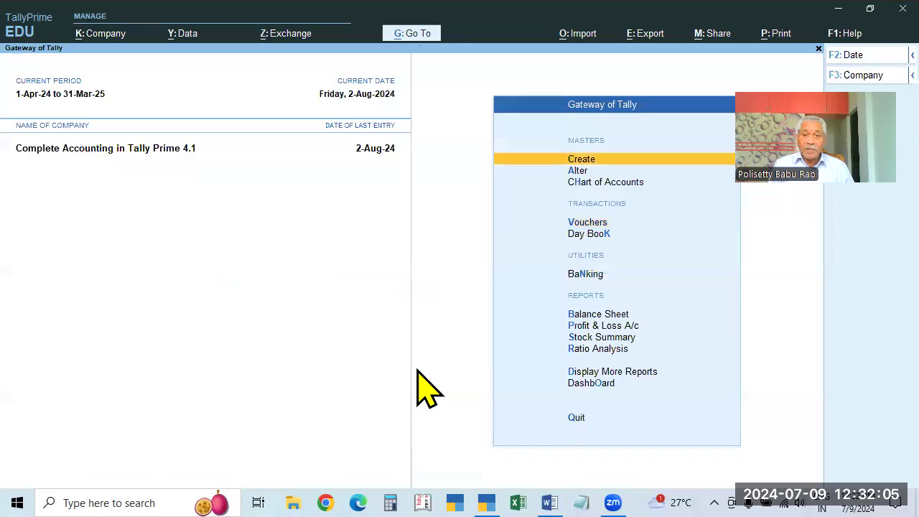
key("F3")
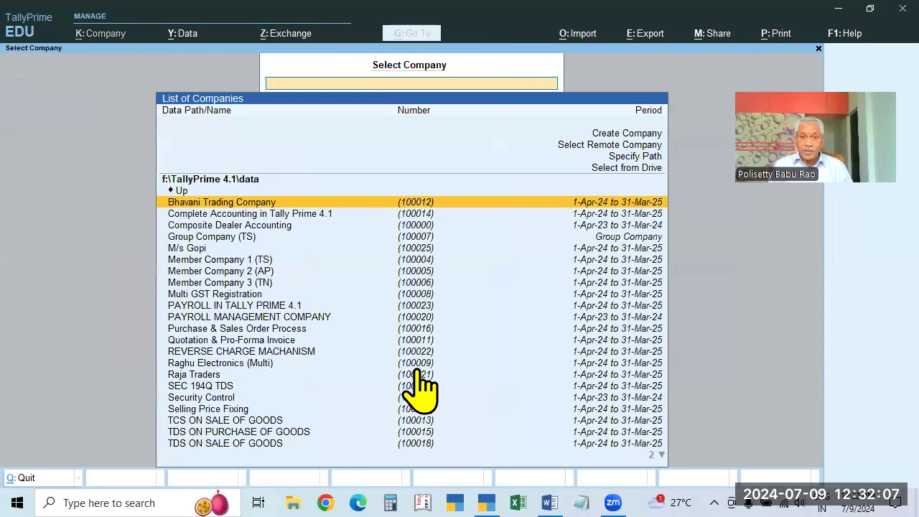
key("Return")
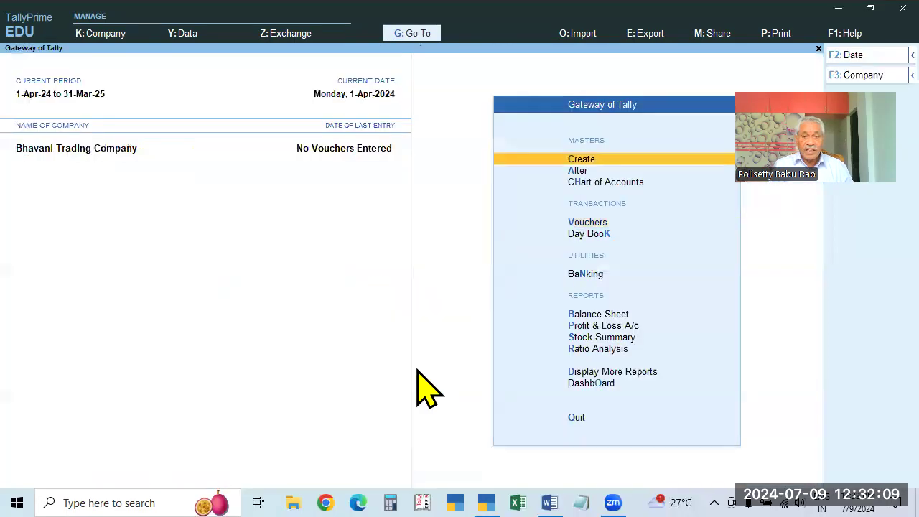
- Open voucher entry in Bhavani Trading Company to check the entry prefix, and return to the gateway
key("Down")
key("Down")
key("Down")
key("Return")
key("Escape")
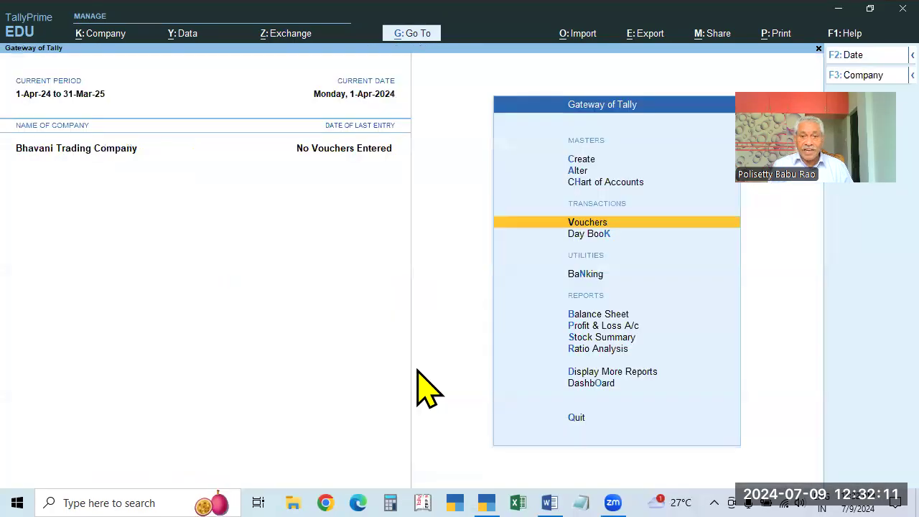
- Shut Bhavani Trading Company and load Member Company 3 (TN) from the company list
key("alt+F3")
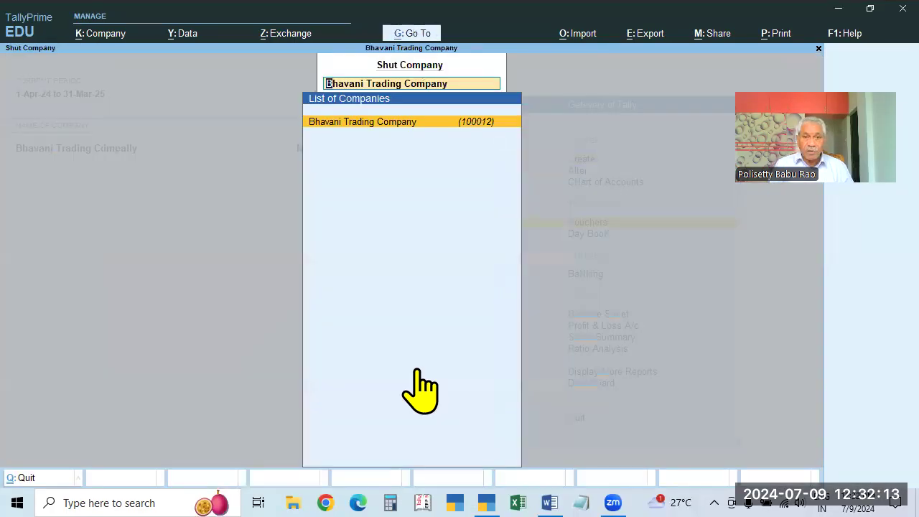
key("Return")
key("Down")
key("Down")
key("Down")
key("Down")
key("Down")
key("Down")
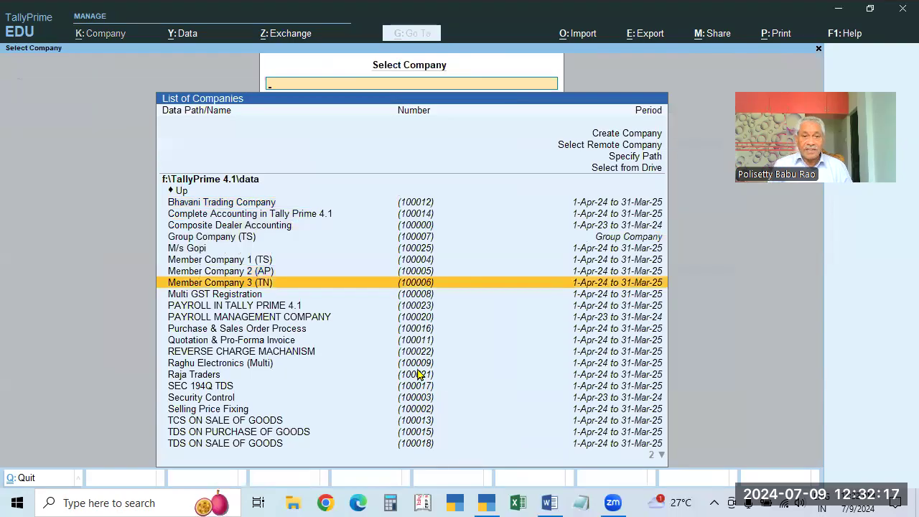
key("Return")
- Open the journal voucher in Member Company 3 (TN) to check the Cr/Dr entry prefix, and leave the voucher
left_click(594, 227)
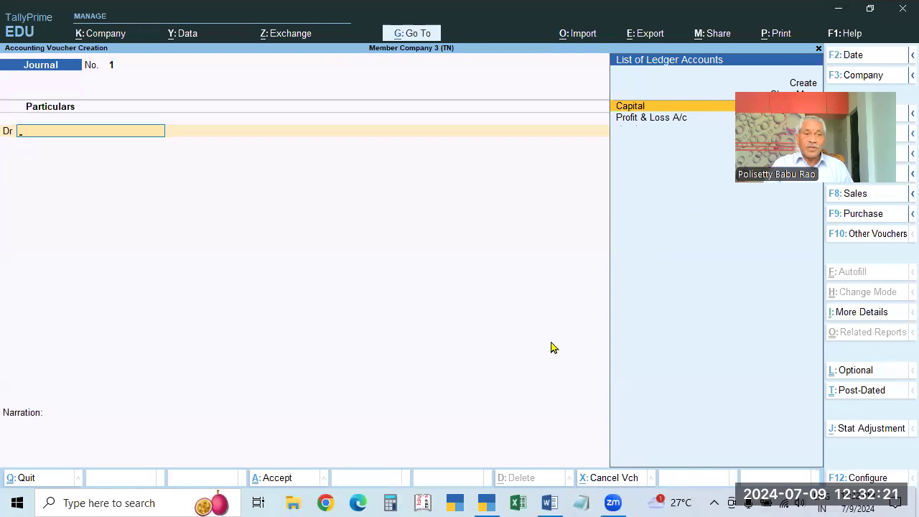
key("Escape")
key("y")
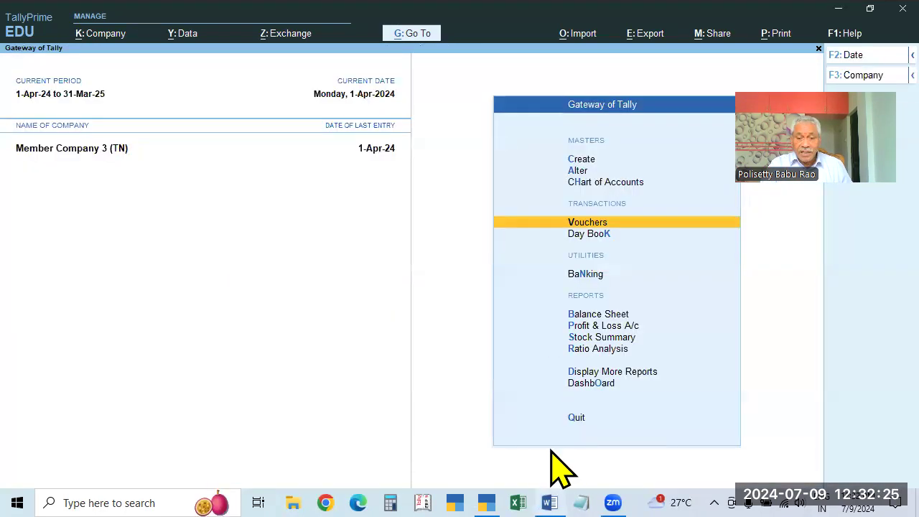
- Switch to the Tallyprime Syllabus document in Word and review the Company Features (F11) & Configuration (F12) topic
left_click(549, 503)
scroll(448, 371, "down", 1)
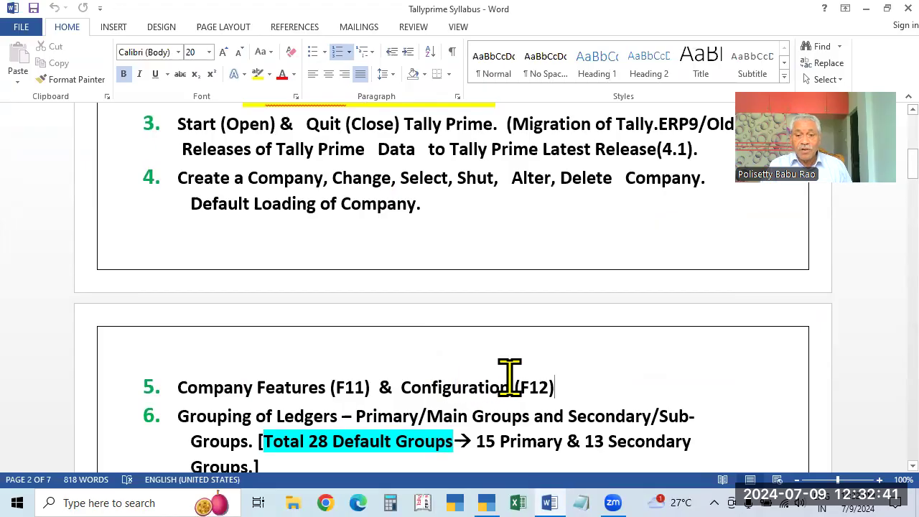
scroll(609, 373, "up", 2)
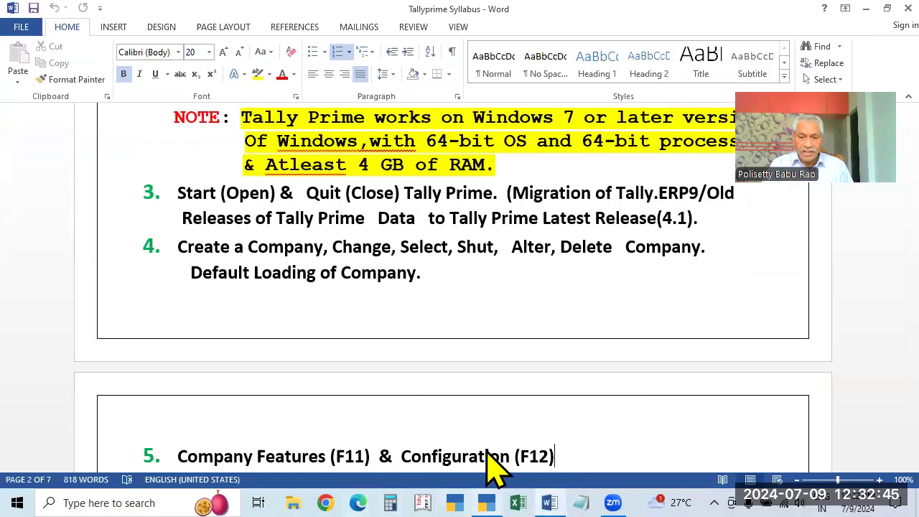
- Switch back to TallyPrime, shut Member Company 3 (TN) and load Bhavani Trading Company from the company list
left_click(486, 502)
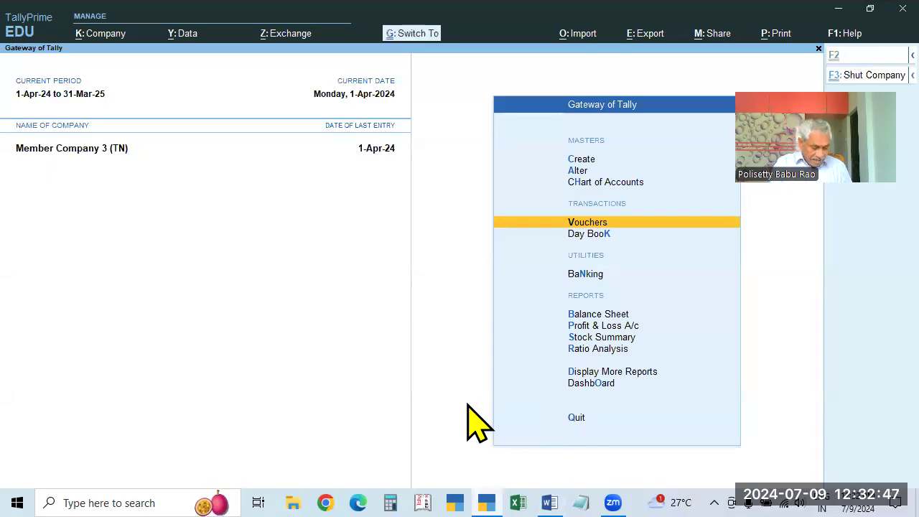
key("F3")
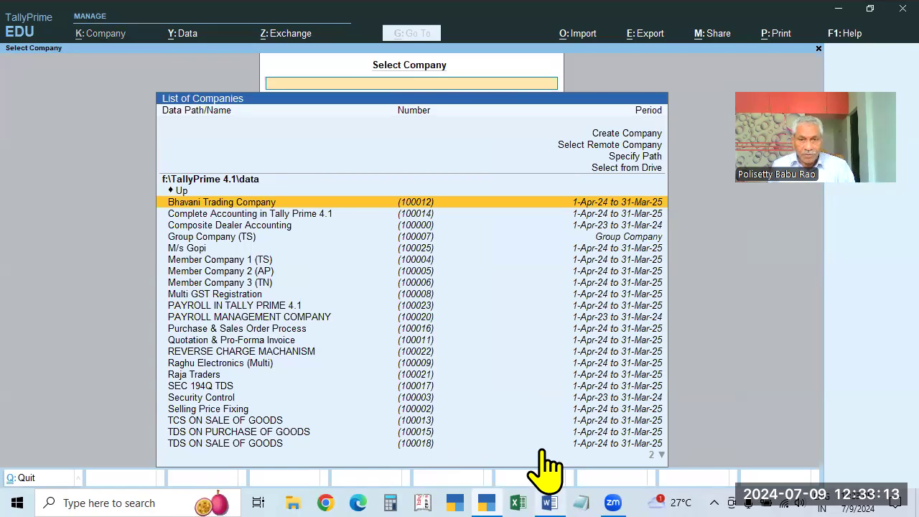
key("Return")
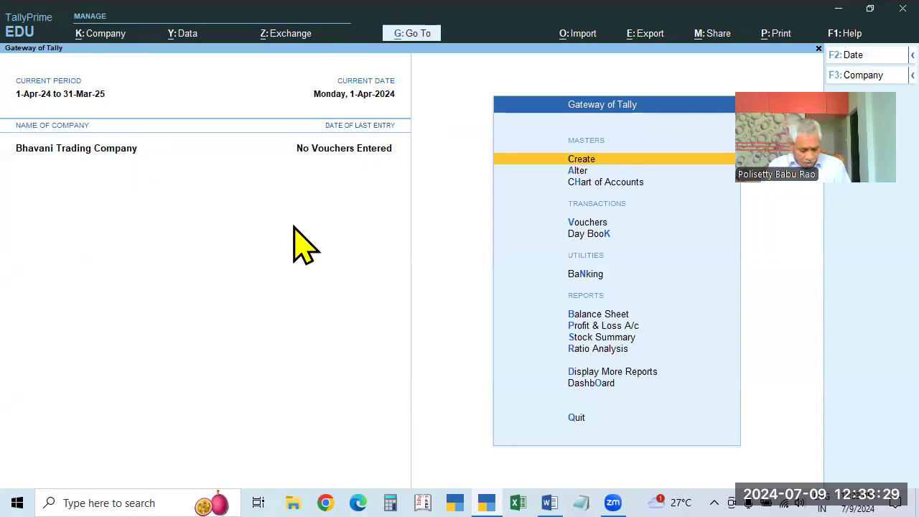
- Load Composite Dealer Accounting alongside Bhavani Trading Company, and shut it again
key("F3")
key("Down")
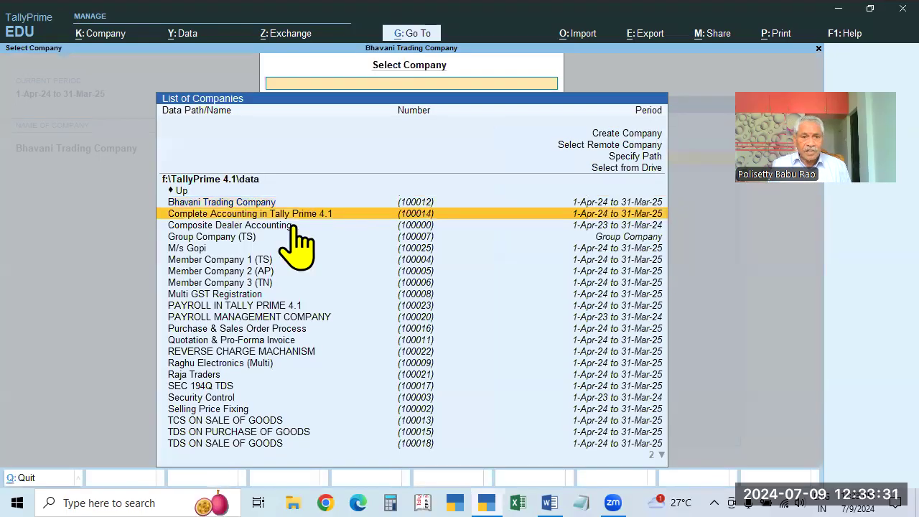
key("Down")
key("Return")
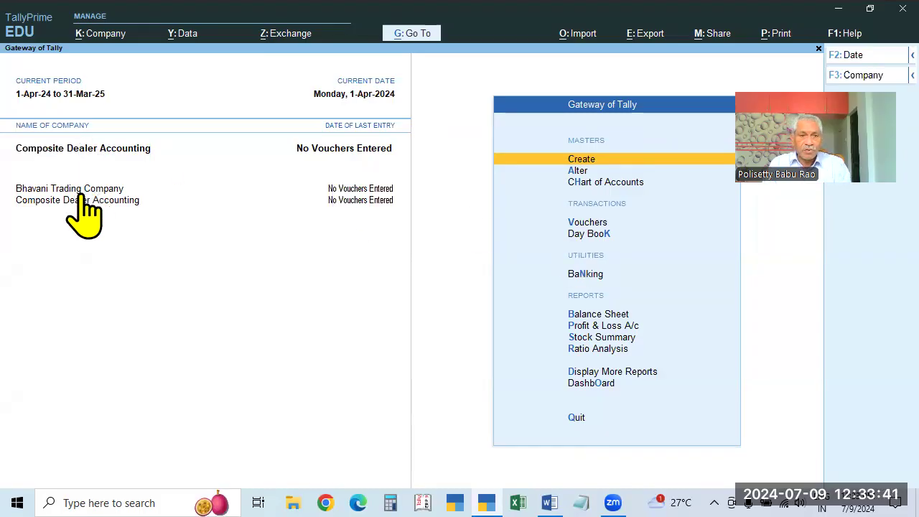
key("ctrl+F3")
key("Return")
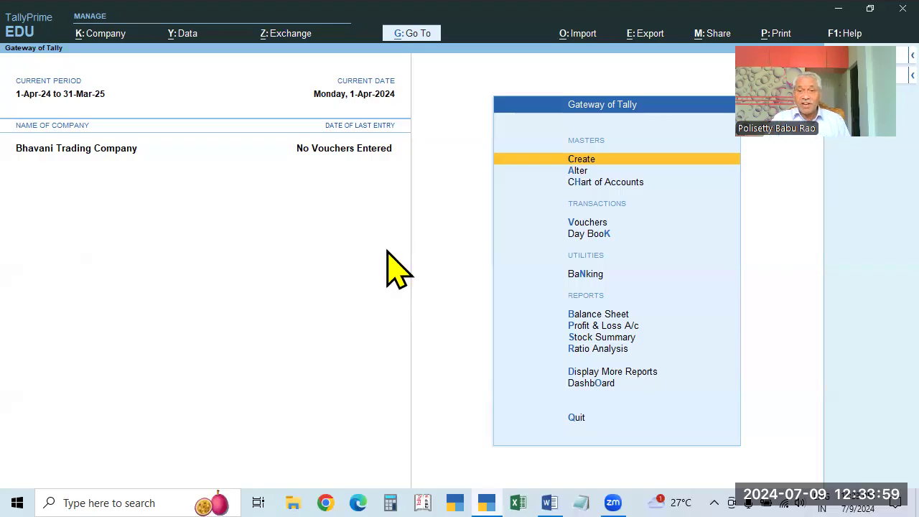
- View the company management commands and the list of masters available for creation in Bhavani Trading Company
left_click(97, 36)
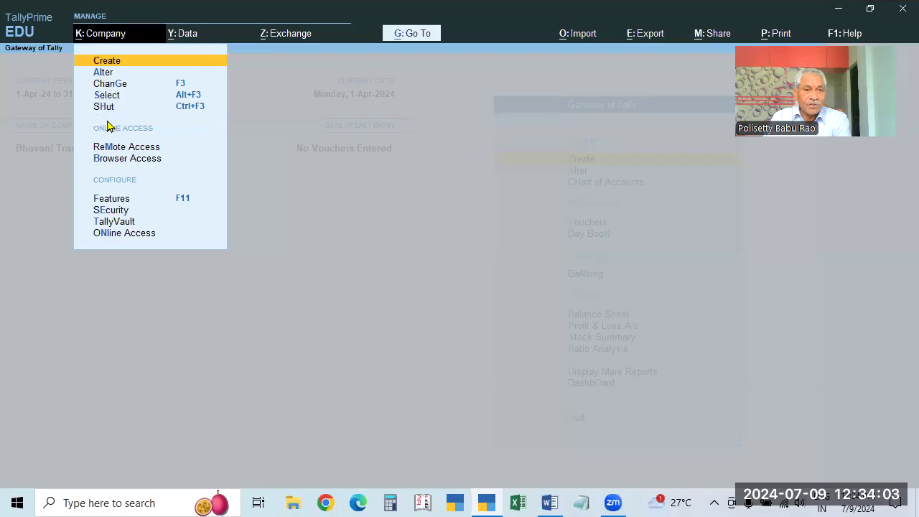
left_click(342, 300)
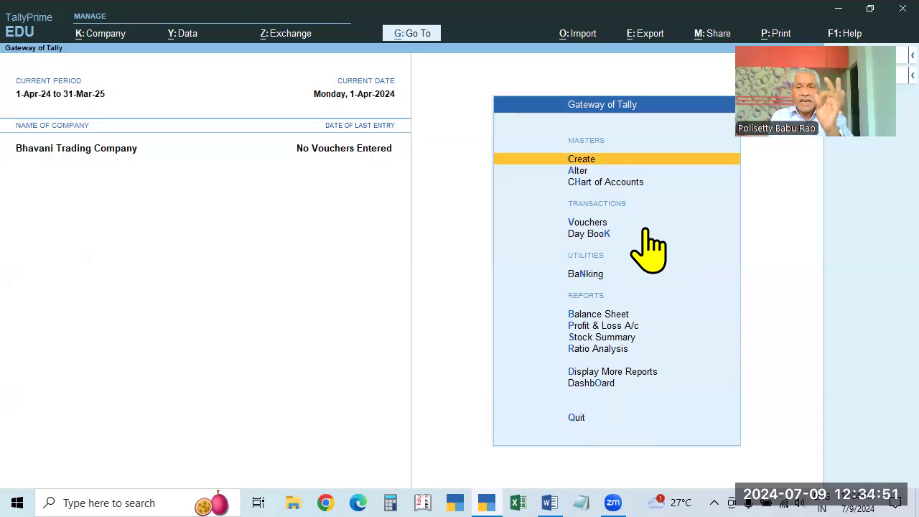
key("Return")
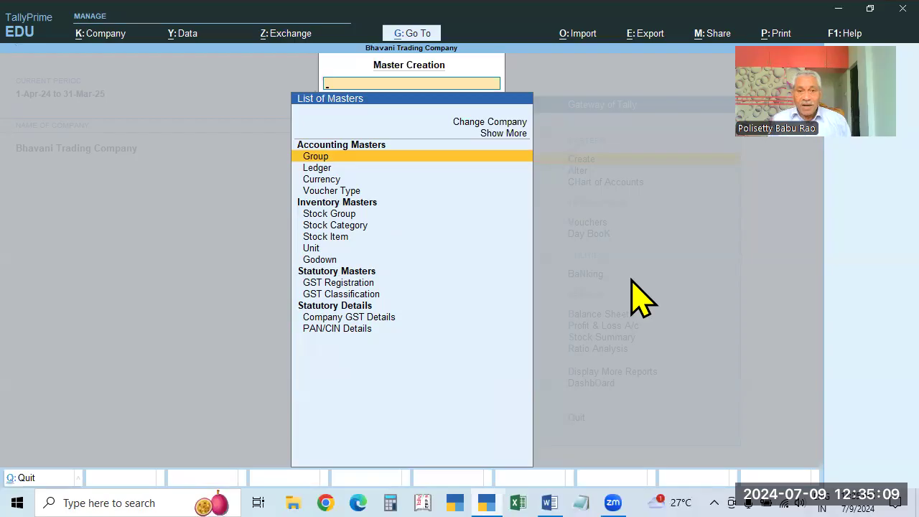
key("Escape")
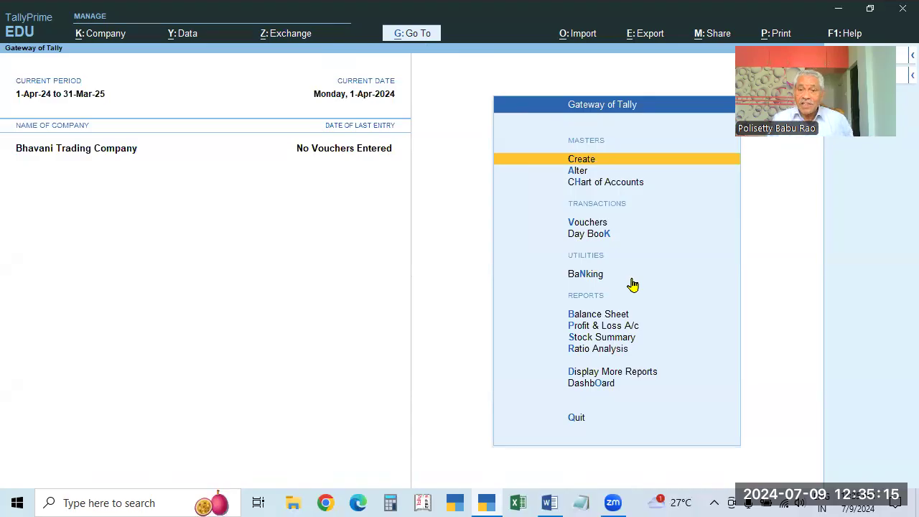
key("Return")
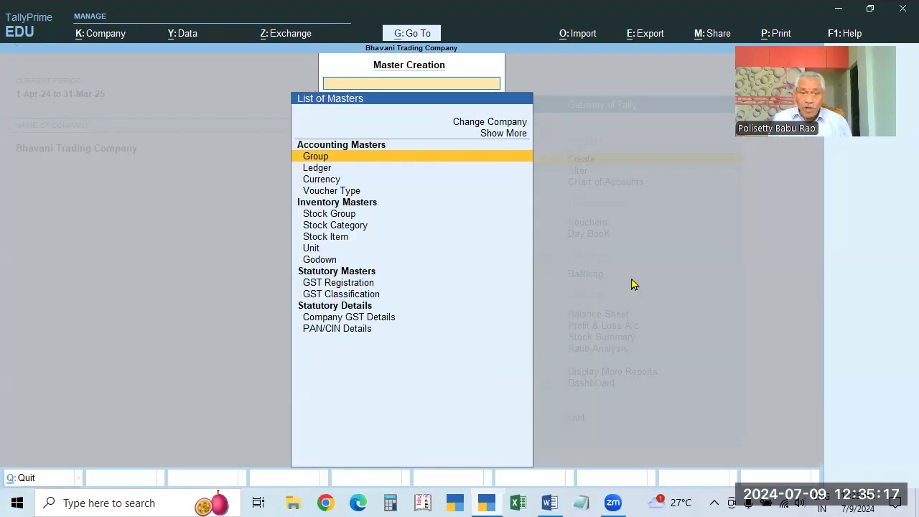
key("Escape")
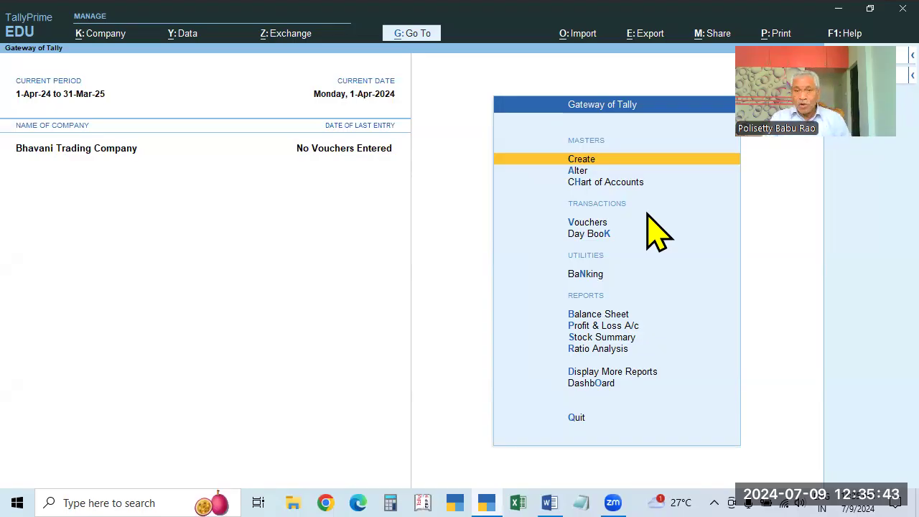
- Look through the accounting masters from Group to Voucher Type in the master creation list, and return to the gateway
key("Return")
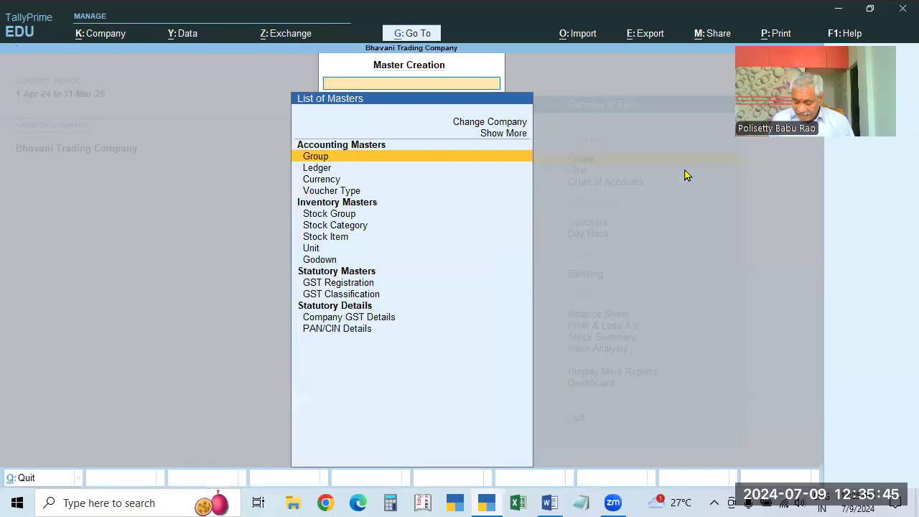
key("Down")
key("Down")
key("Down")
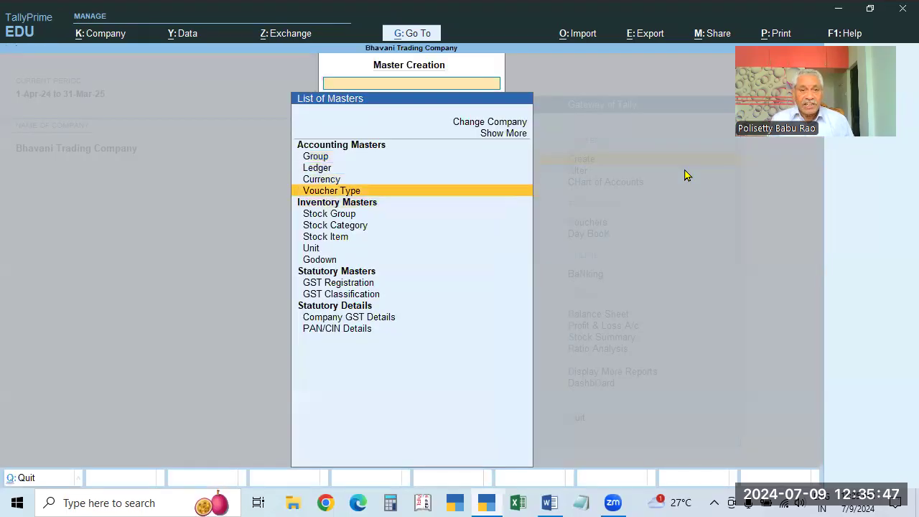
key("Up")
key("Up")
key("Up")
key("Down")
key("Down")
key("Down")
key("Escape")
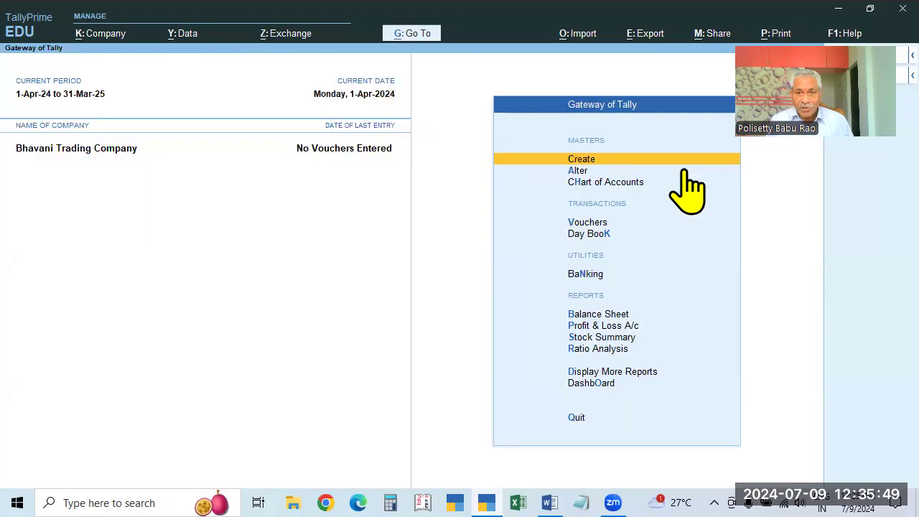
- View the ledgers and the groups available under Master Alteration, and return to the gateway
left_click(684, 172)
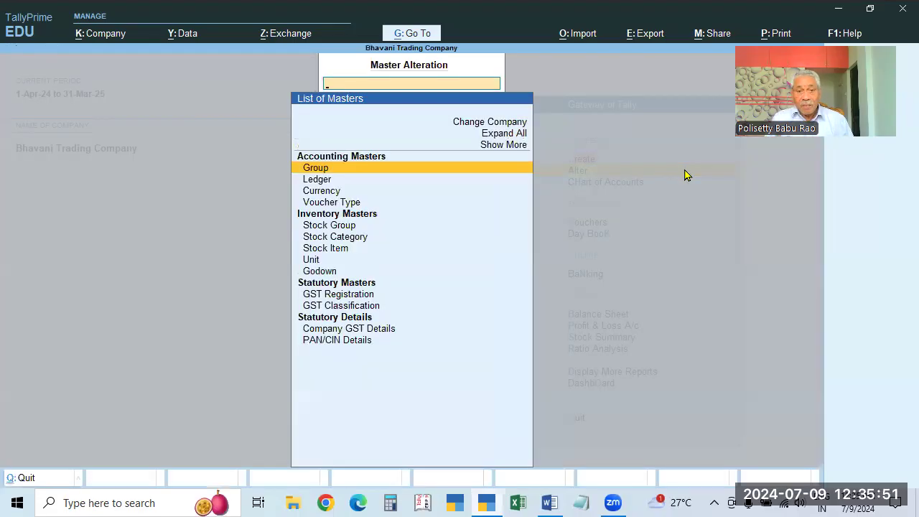
key("Up")
key("Down")
key("Down")
key("Down")
key("Up")
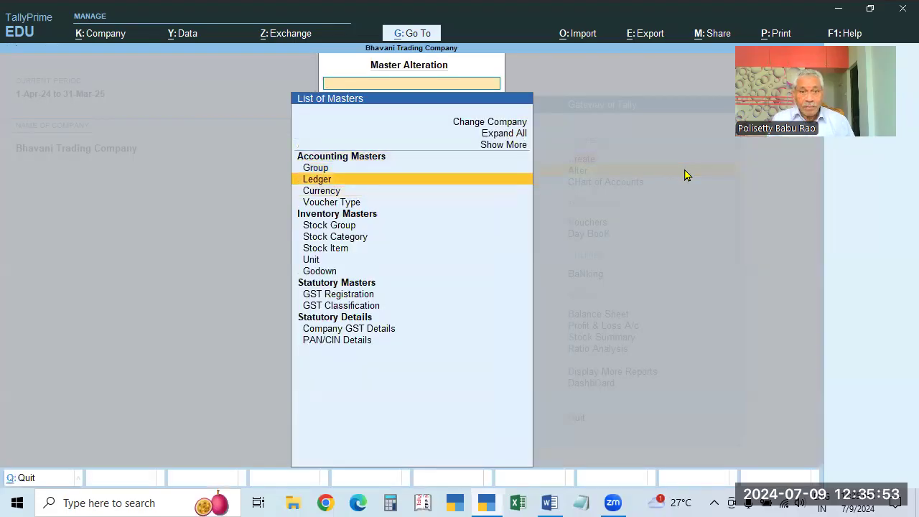
key("Return")
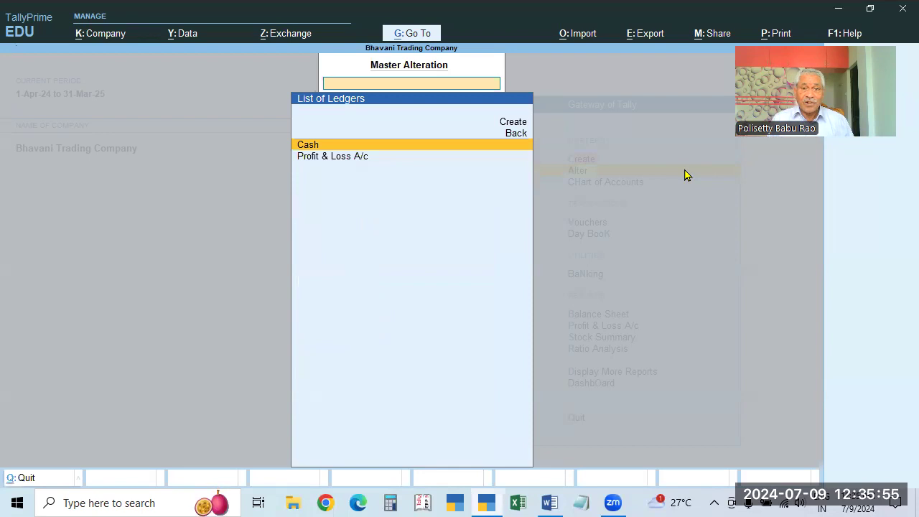
key("Escape")
key("Up")
key("Return")
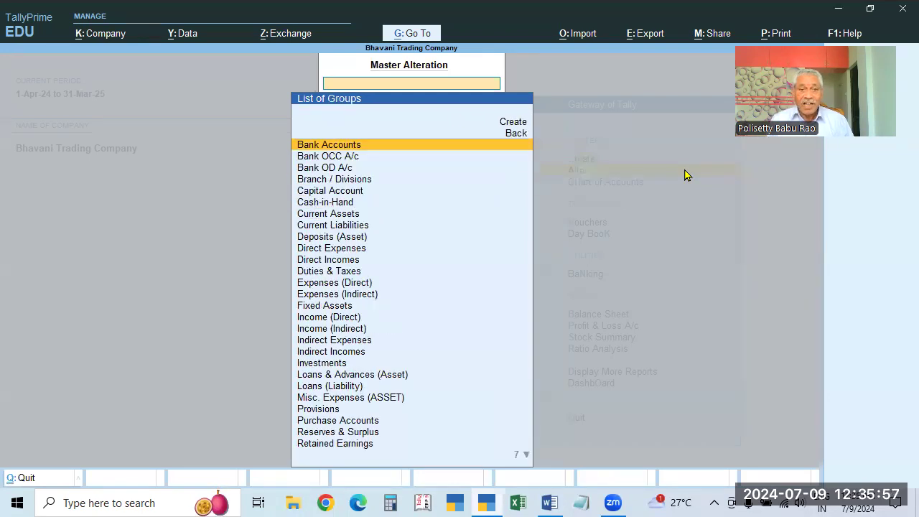
key("Escape")
key("Escape")
key("Up")
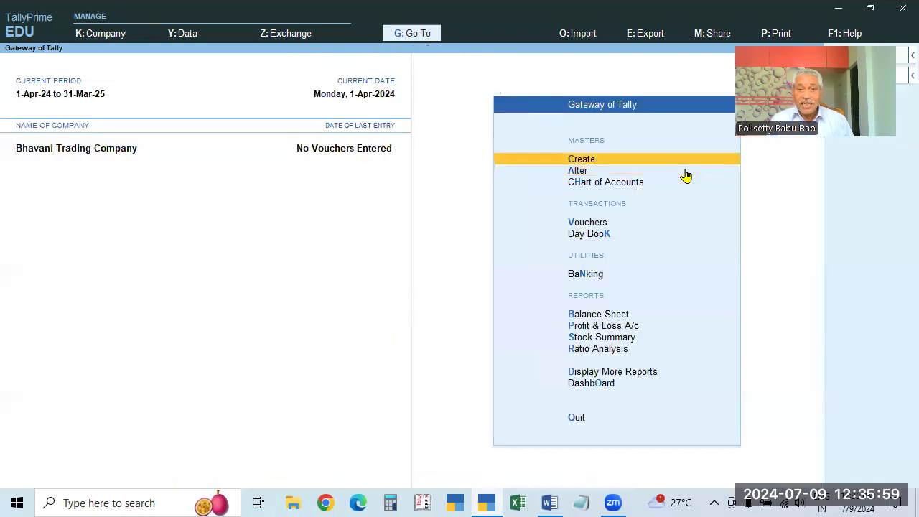
- Open a blank Group Creation form to view its fields, and leave it without creating a group
key("Return")
key("Return")
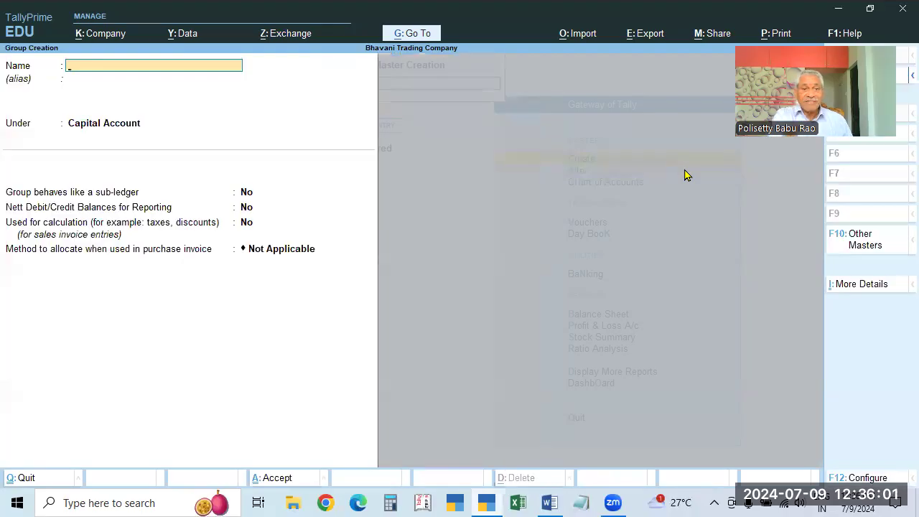
key("Escape")
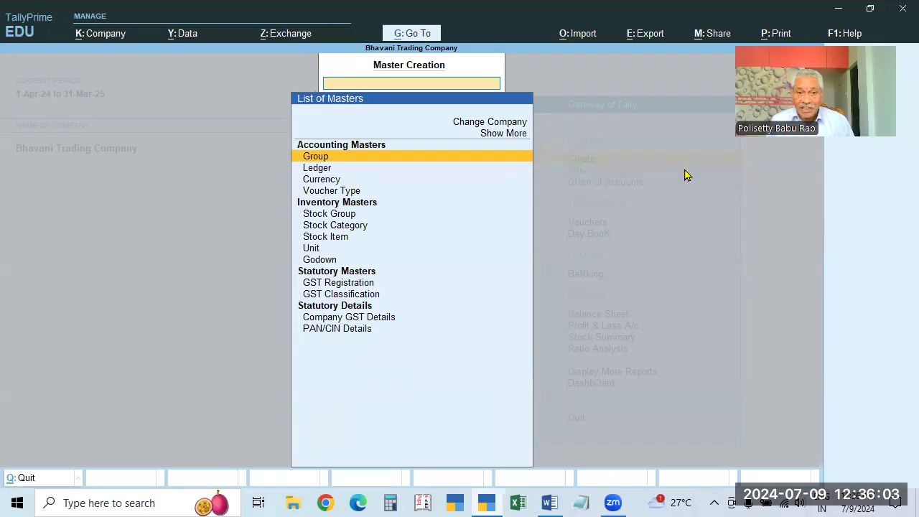
key("Escape")
key("Down")
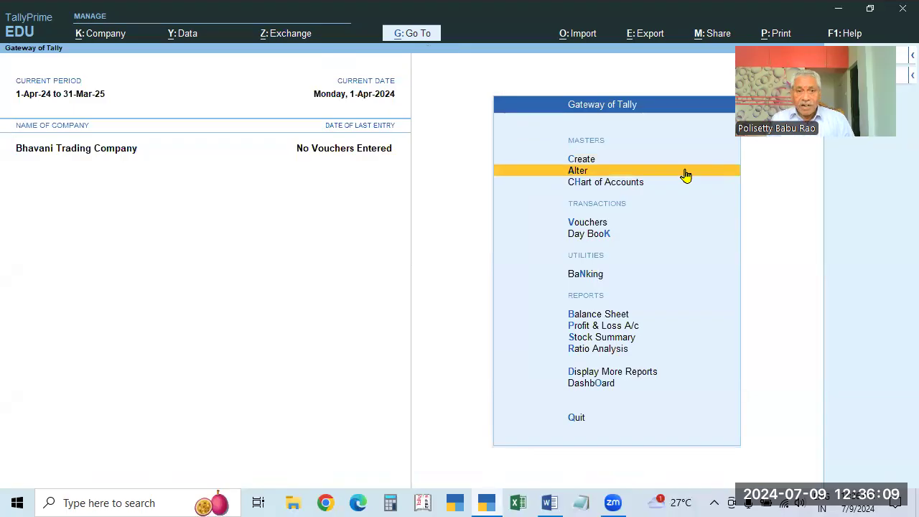
- Open only the ledger list for alteration to show the existing ledgers, and return to the gateway
left_click(685, 175)
key("Down")
key("Return")
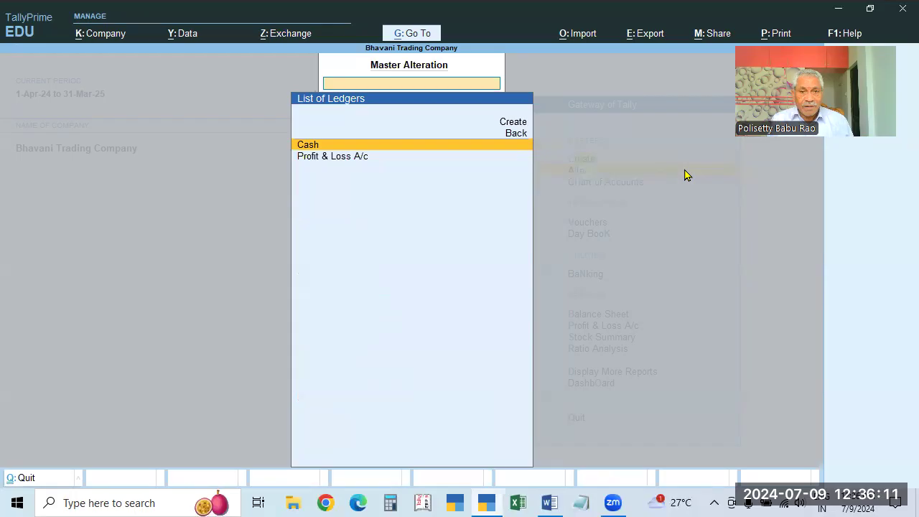
key("Escape")
key("Escape")
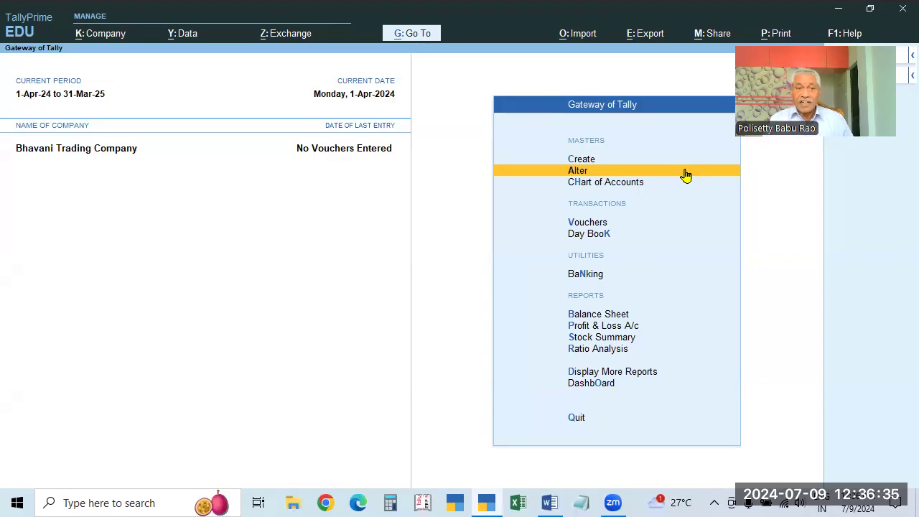
- View the Company Alteration form of Bhavani Trading Company and the blank Company Creation form, leaving both without saving
left_click(102, 37)
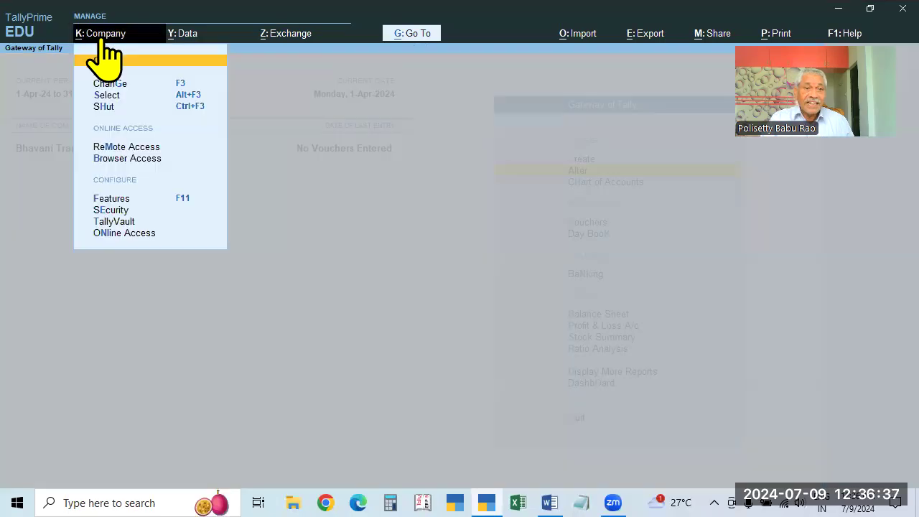
left_click(104, 72)
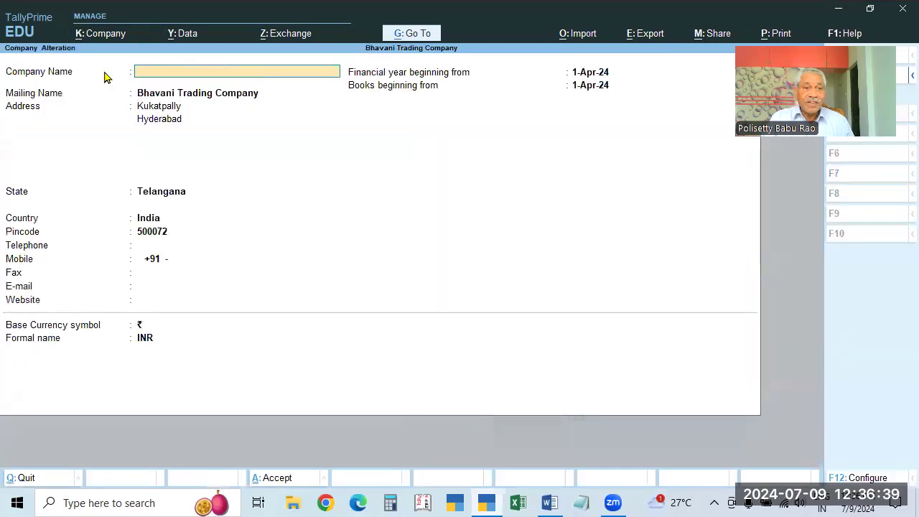
key("Escape")
left_click(102, 34)
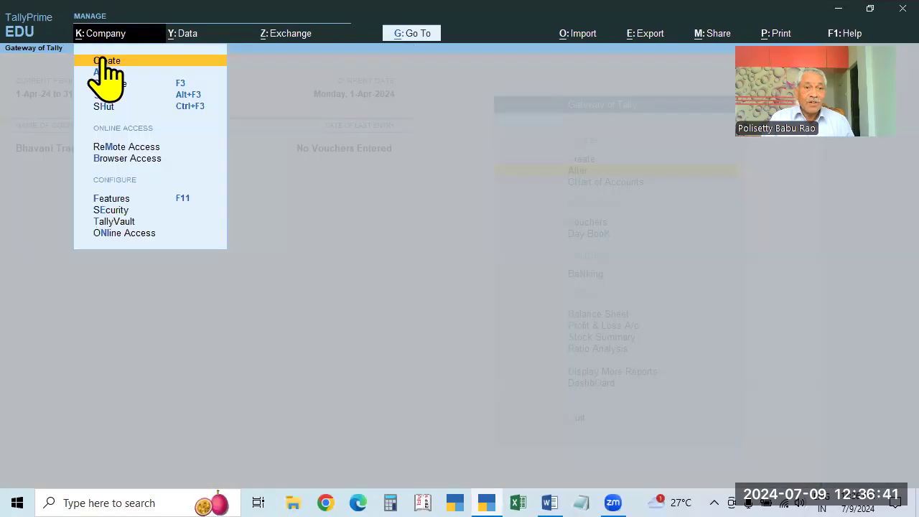
left_click(105, 60)
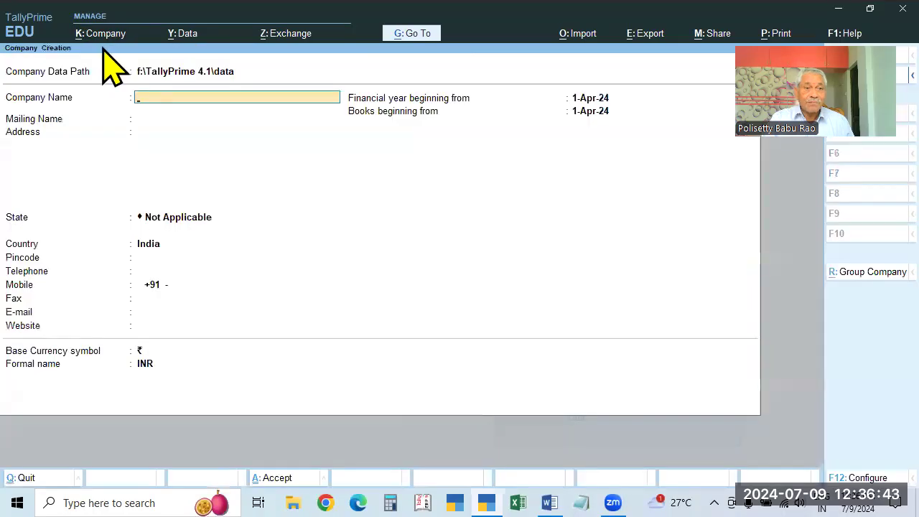
key("Escape")
- Start deleting Bhavani Trading Company from its Company Alteration form, decline the deletion and quit the form
left_click(102, 33)
left_click(104, 73)
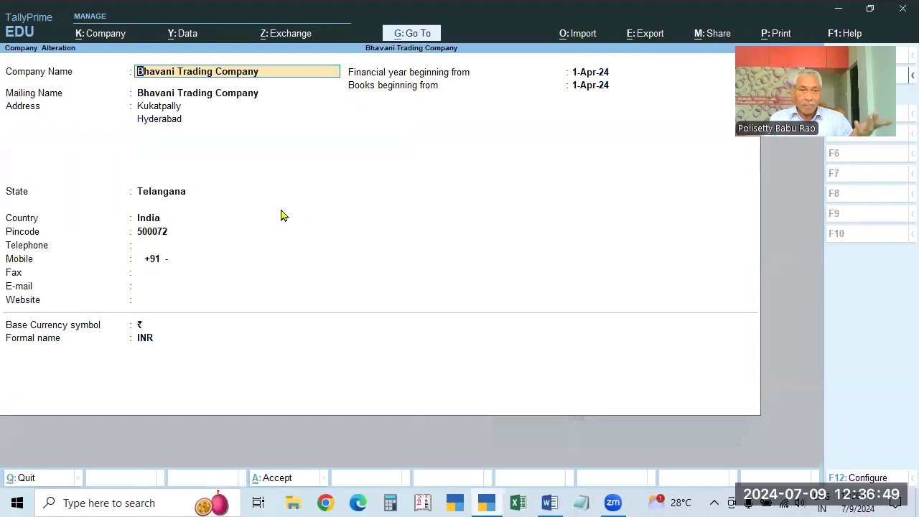
left_click(154, 233)
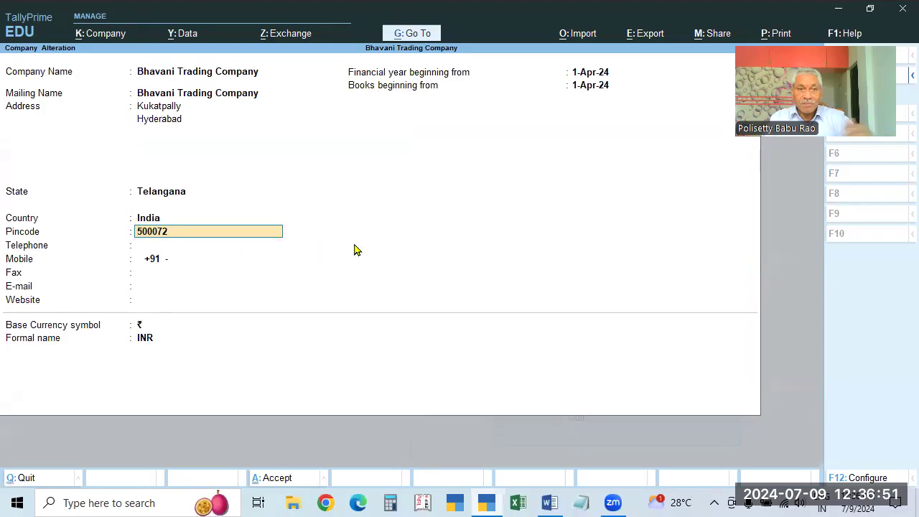
key("alt+d")
key("n")
key("BackSpace")
key("Escape")
key("y")
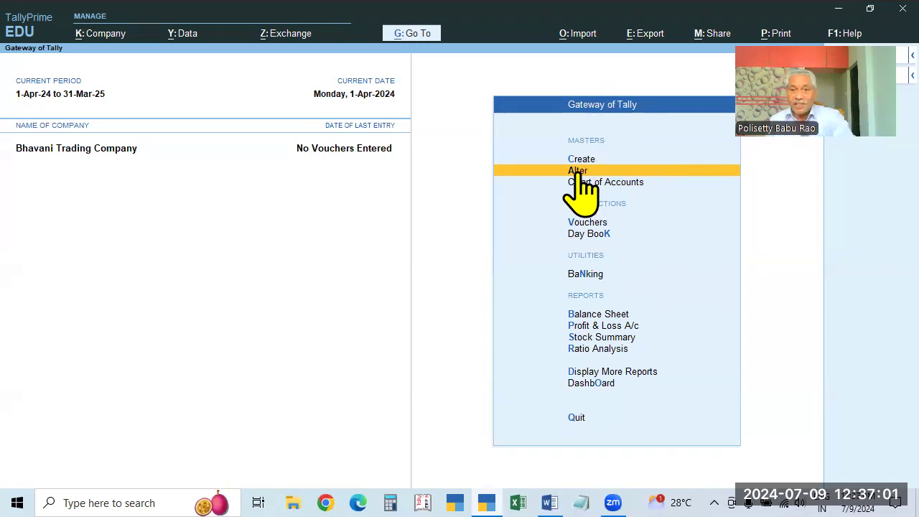
- Compare the master creation list with the master alteration list, leaving the alteration list open
key("Up")
key("Return")
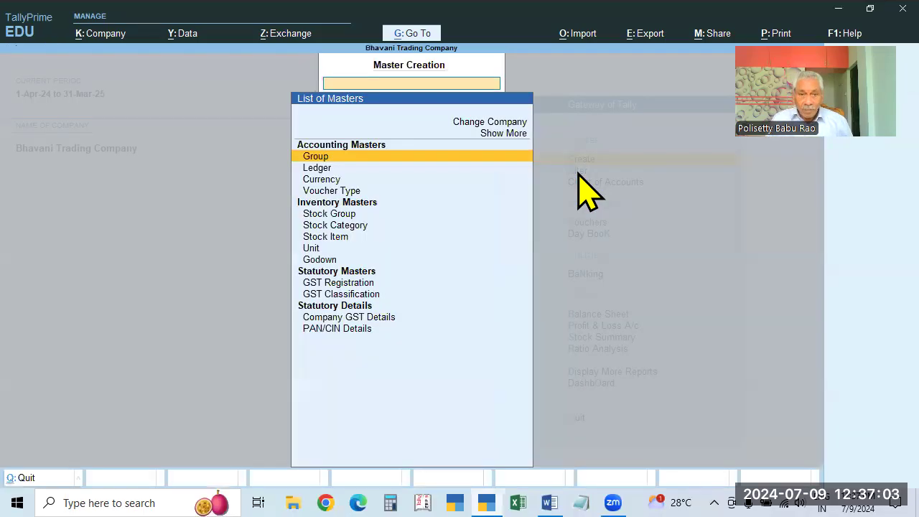
key("Escape")
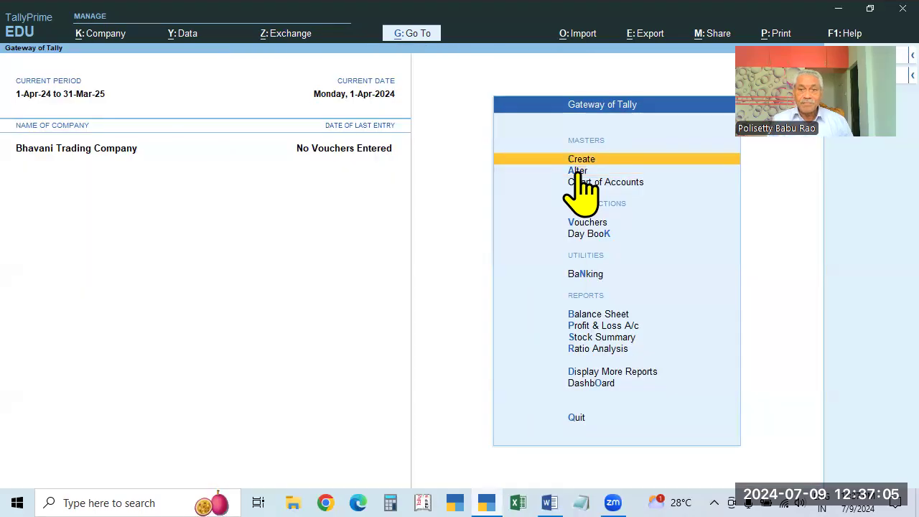
left_click(577, 172)
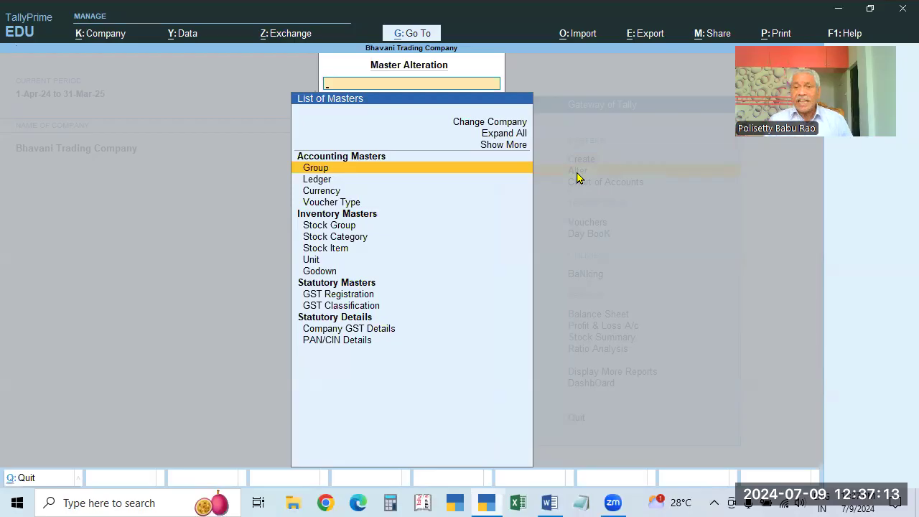
- Compare the master alteration list with the master creation list of Bhavani Trading Company and return to the gateway
key("Escape")
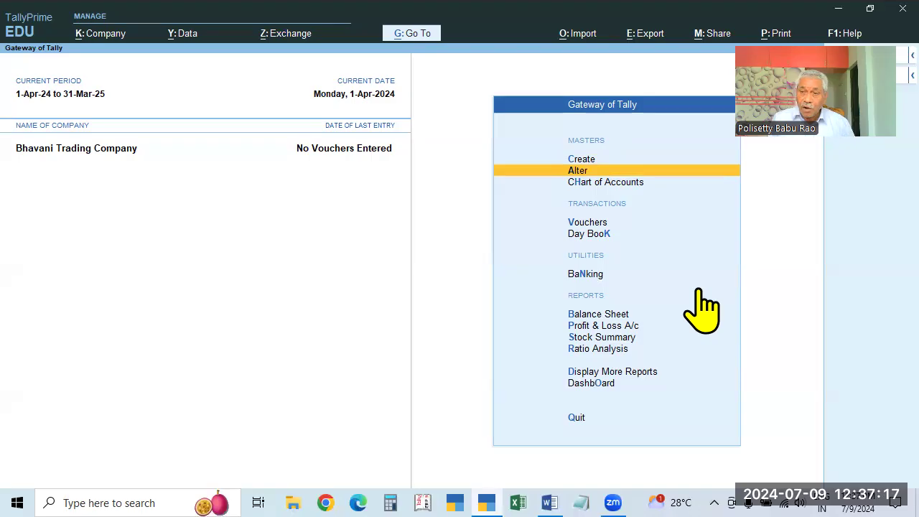
key("Return")
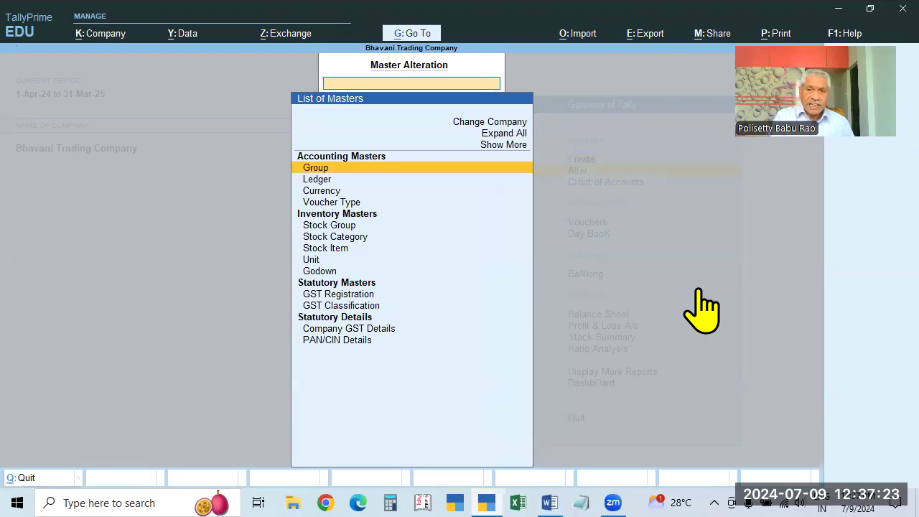
left_click(697, 290)
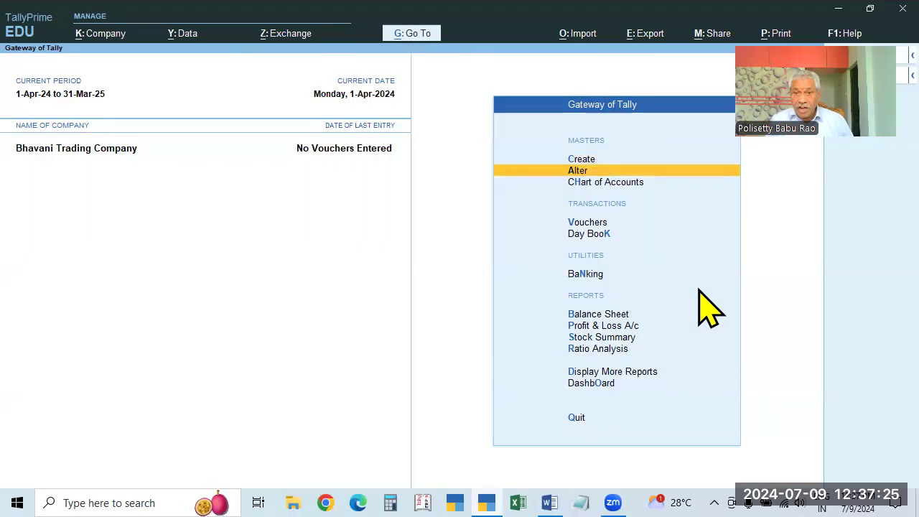
key("Up")
key("Return")
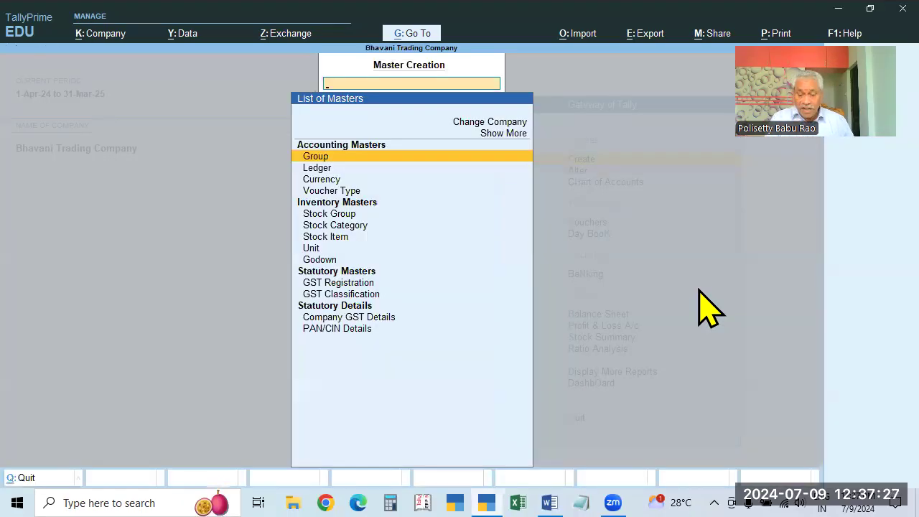
key("Escape")
key("Down")
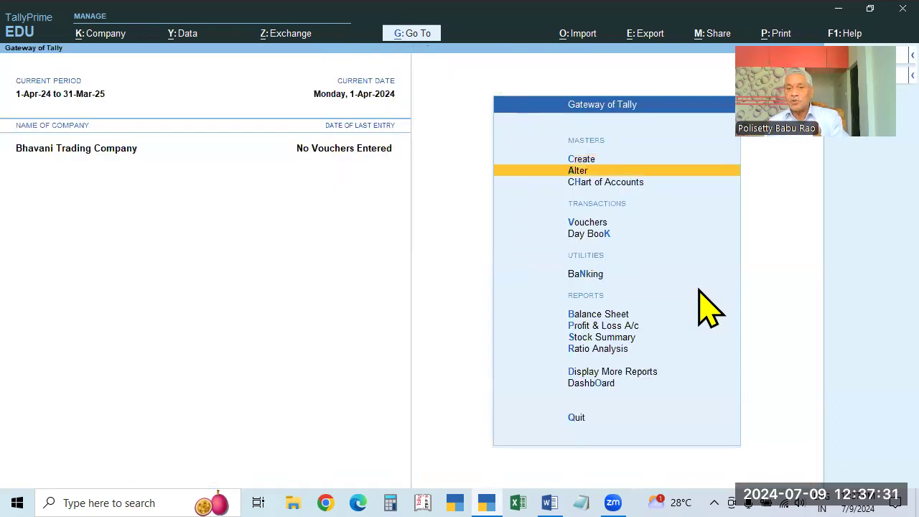
- View the ledgers available for alteration in Bhavani Trading Company, and go back to the gateway
key("Return")
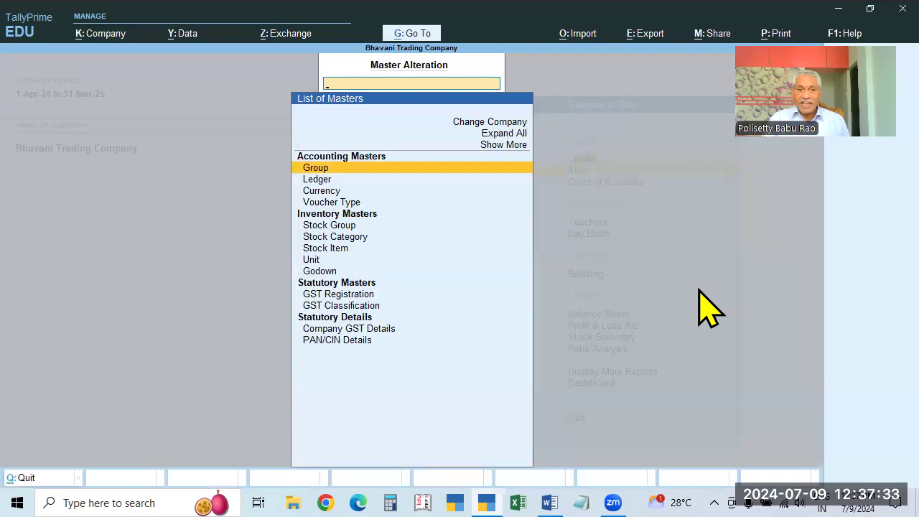
left_click(326, 188)
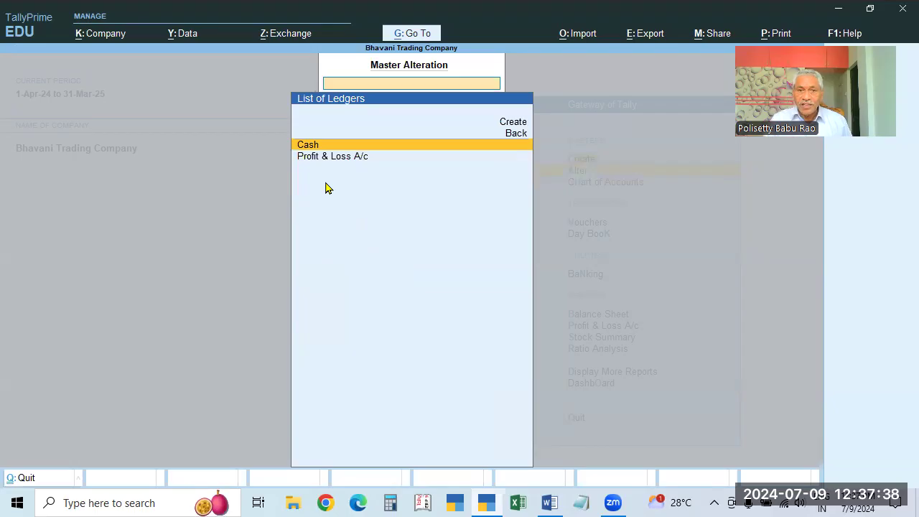
left_click(514, 132)
key("Escape")
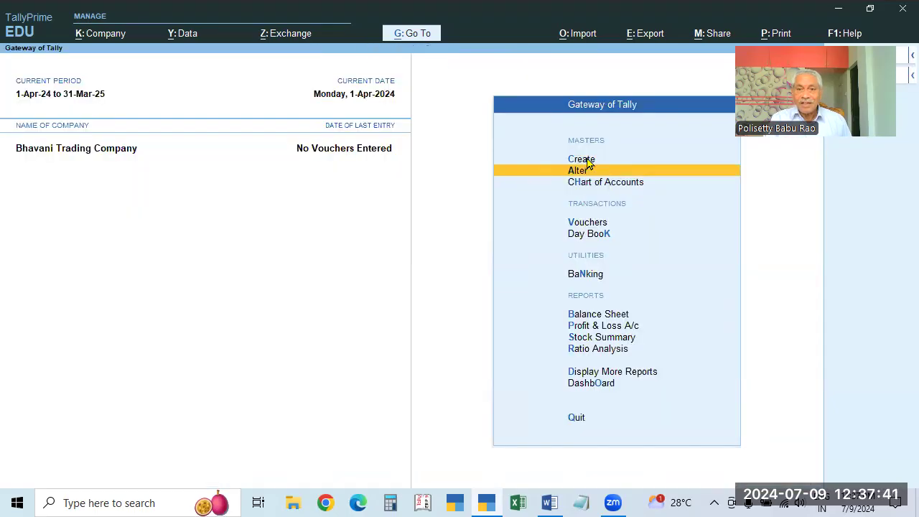
- View the blank Group Creation form and quit it without saving
left_click(586, 159)
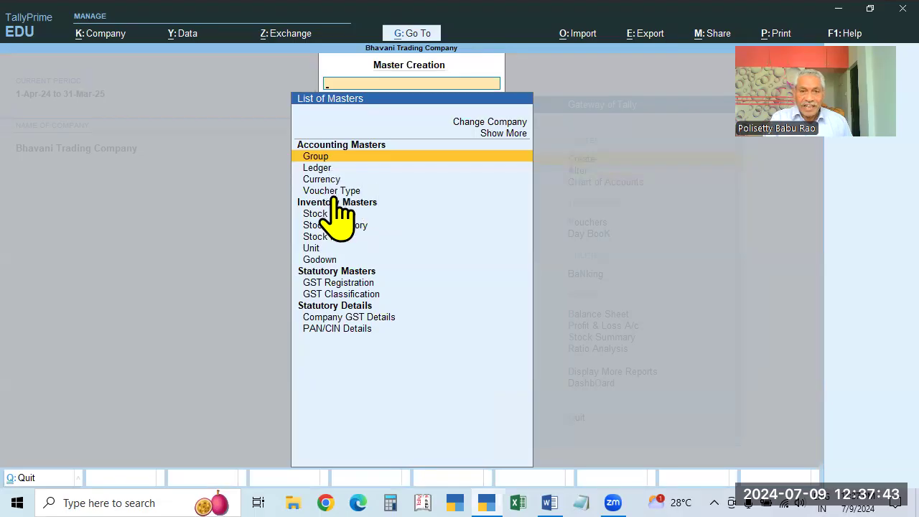
left_click(319, 158)
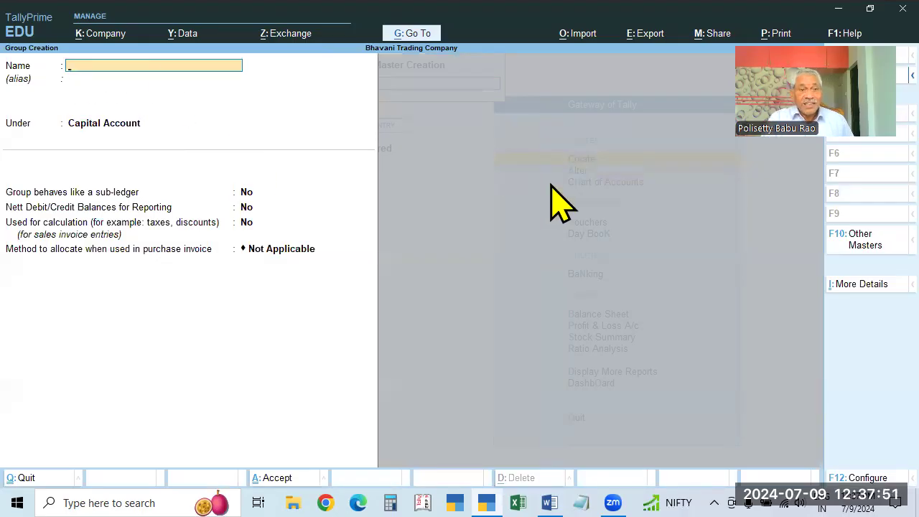
key("Escape")
key("y")
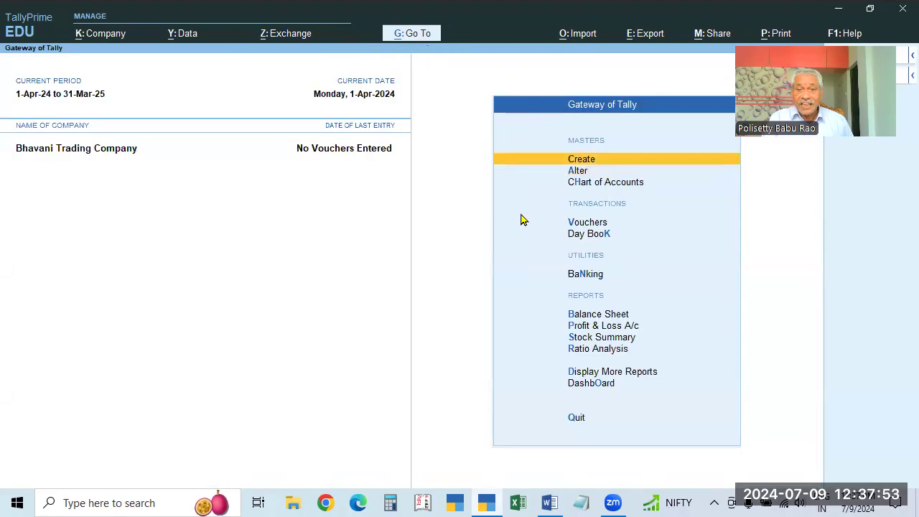
- Examine the existing ledgers offered for alteration, and return to the list of masters for alteration
left_click(576, 172)
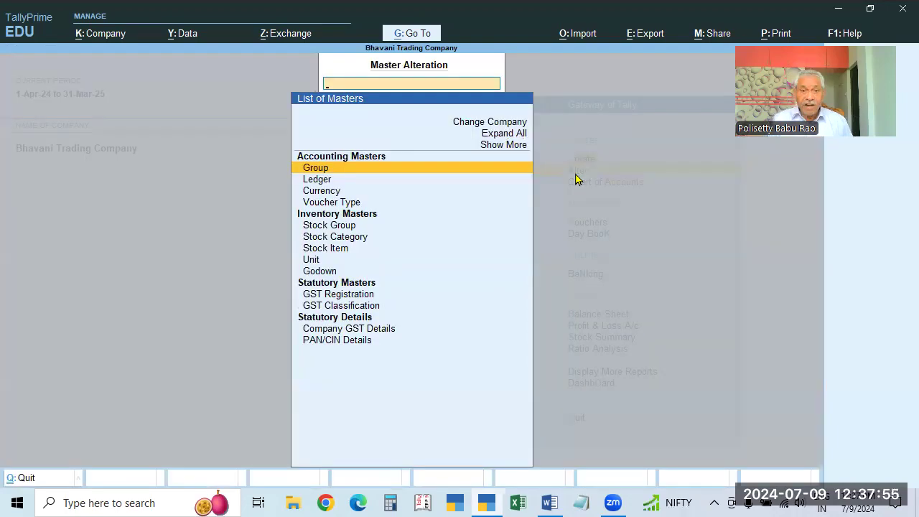
key("Down")
key("Down")
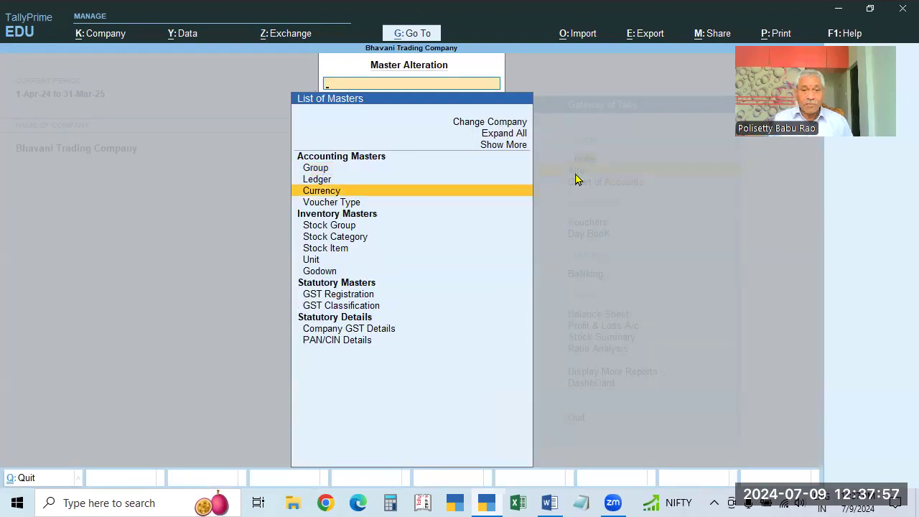
key("Up")
key("Up")
key("Down")
key("Return")
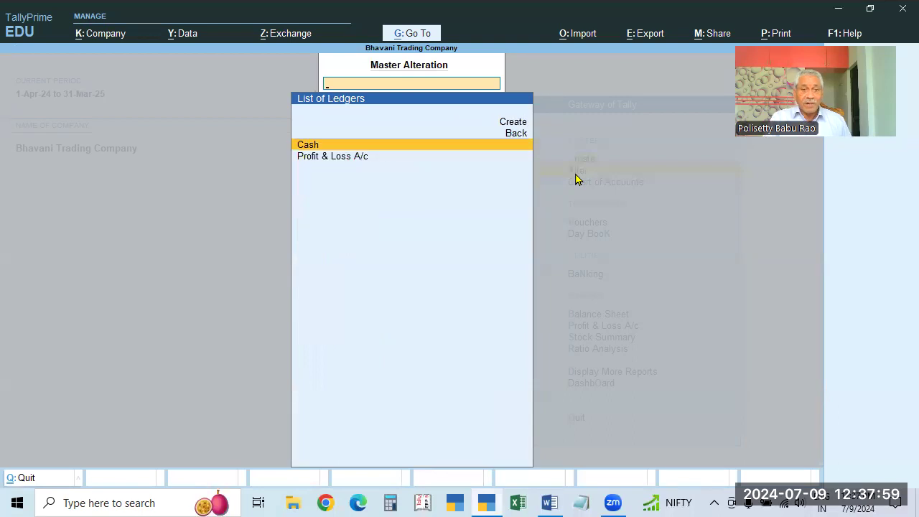
key("Escape")
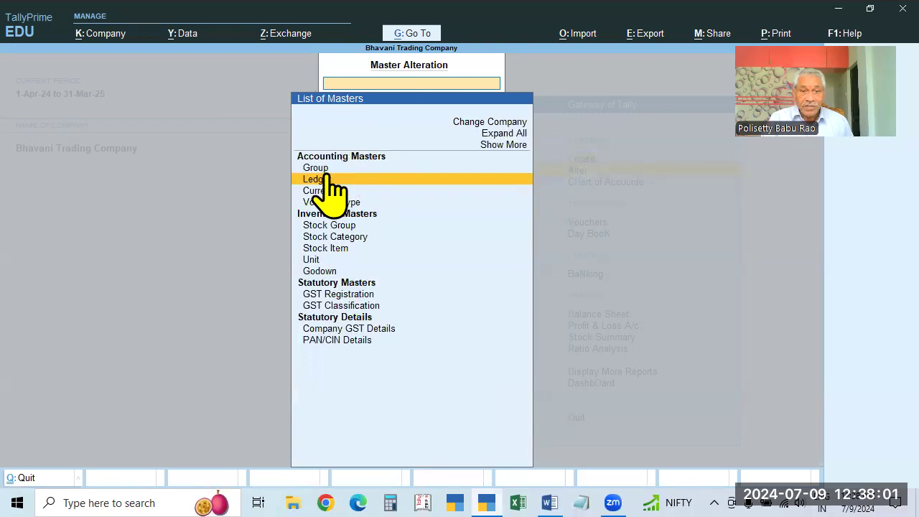
- View the blank Ledger Creation form reached through the ledger alteration list, quitting to the gateway without saving
left_click(332, 181)
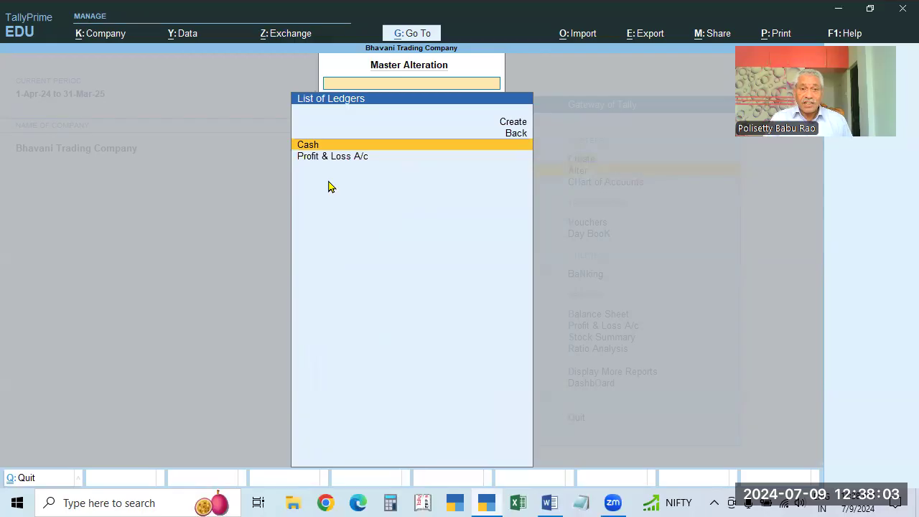
left_click(513, 123)
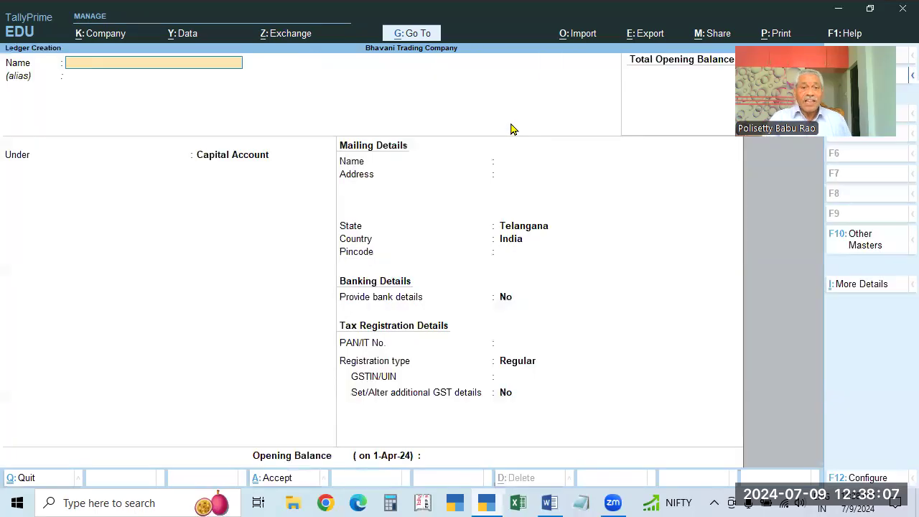
key("Escape")
key("Escape")
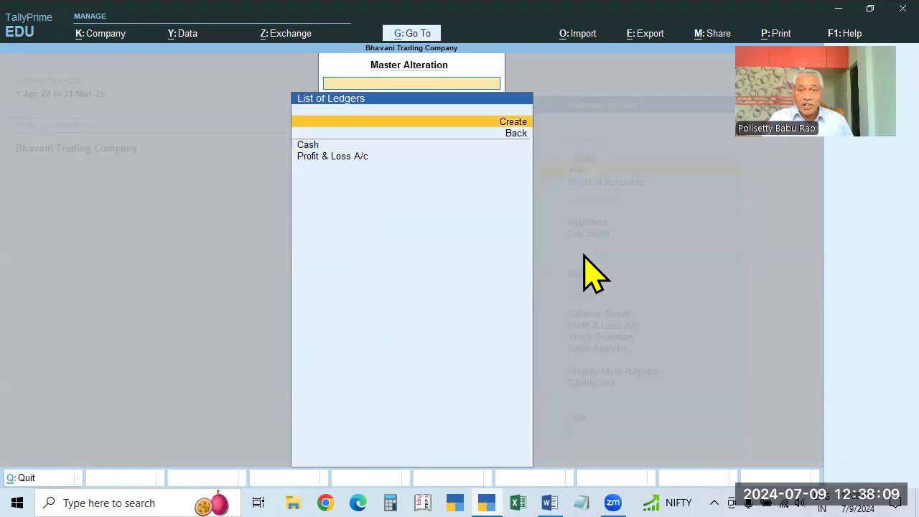
key("Escape")
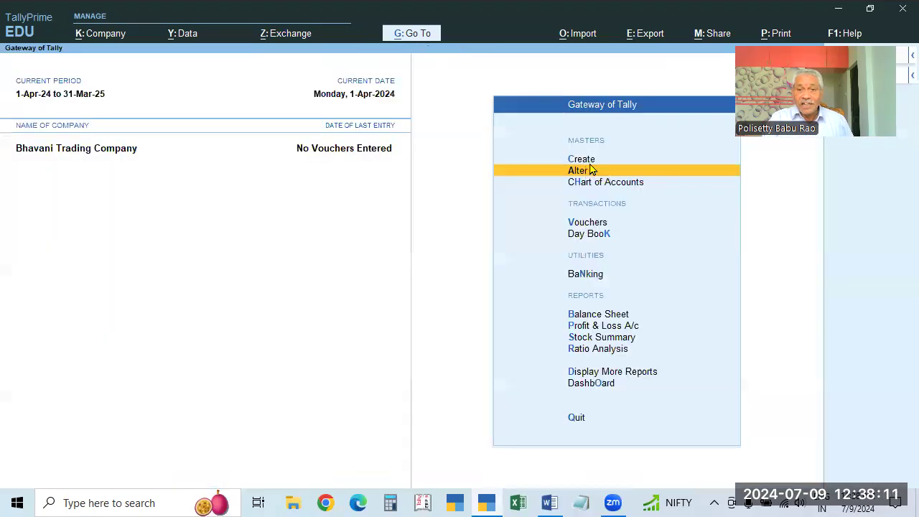
- View the blank Ledger Creation form reached through the master creation list, and quit it without saving
left_click(589, 162)
key("Down")
key("Return")
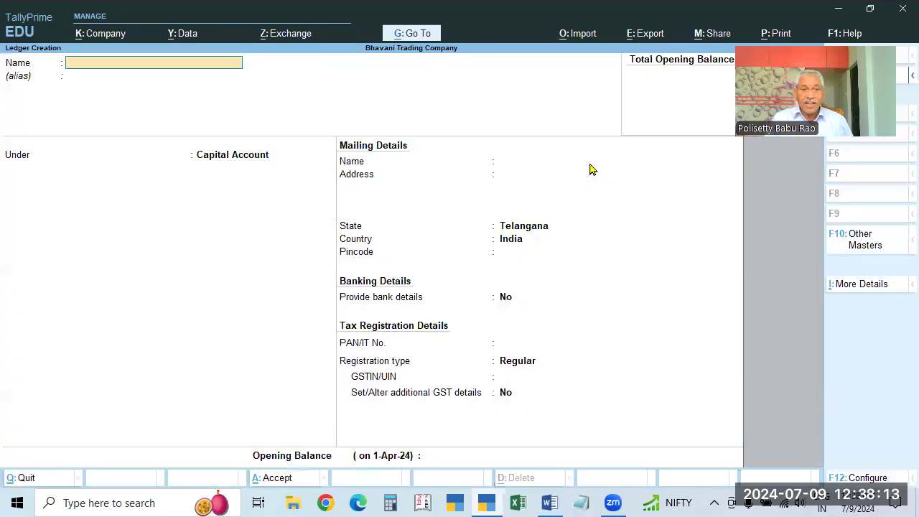
key("Escape")
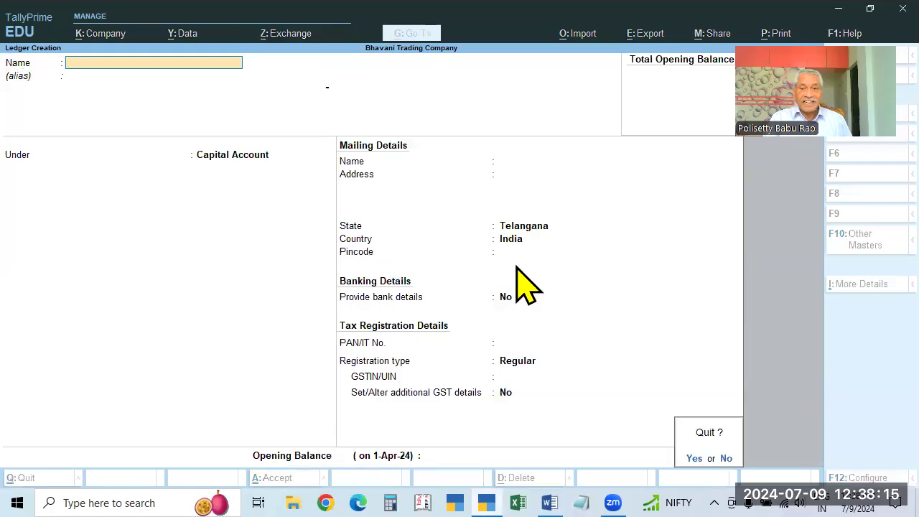
key("y")
- Open a new ledger form from the alteration list of ledgers again, and leave it unsaved for the gateway
left_click(578, 172)
key("Down")
key("Return")
key("Up")
key("Up")
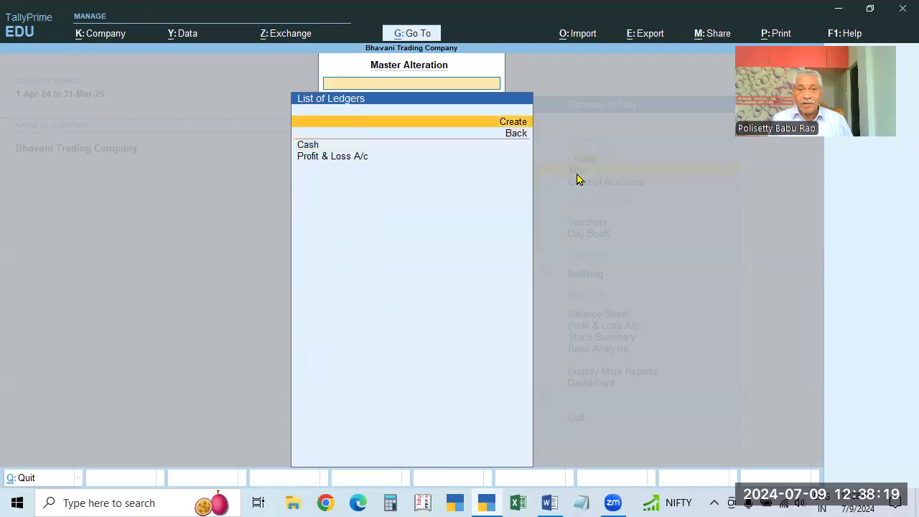
key("Return")
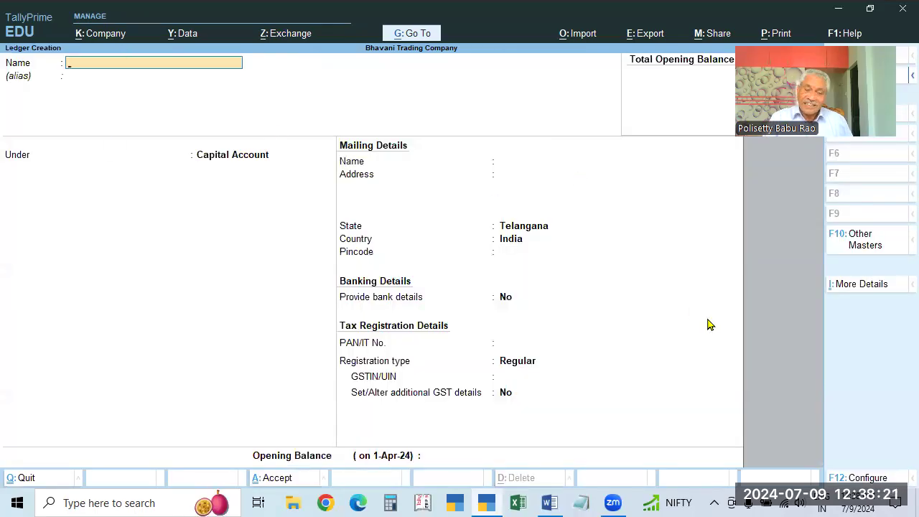
key("Escape")
key("Escape")
key("Escape")
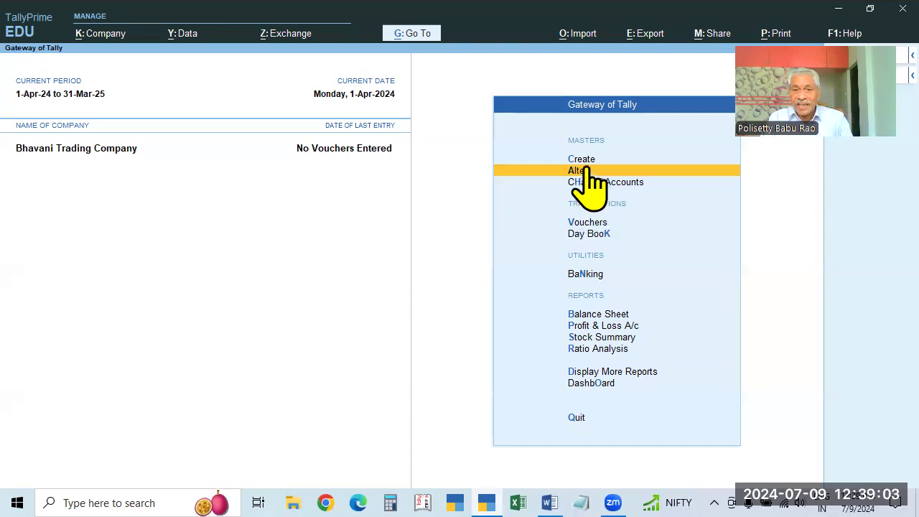
- Review the masters available for creation and those available for alteration, closing both lists
left_click(584, 160)
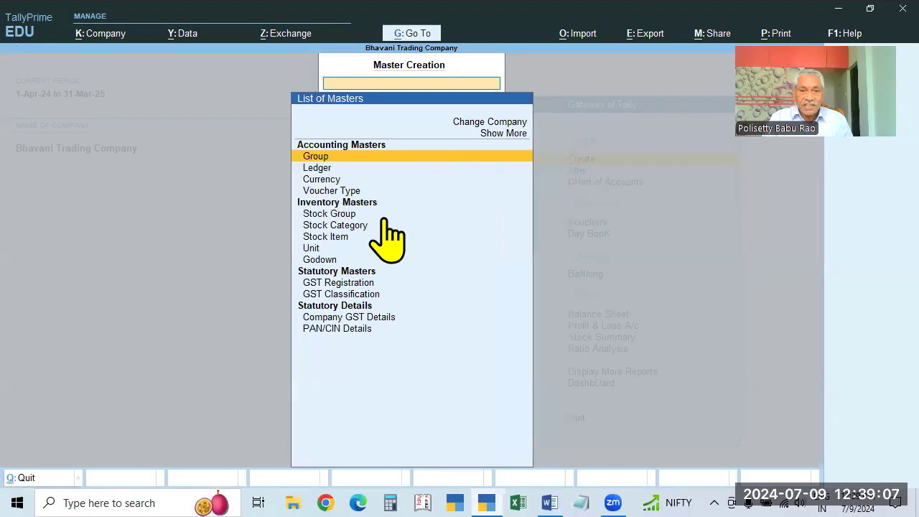
key("Escape")
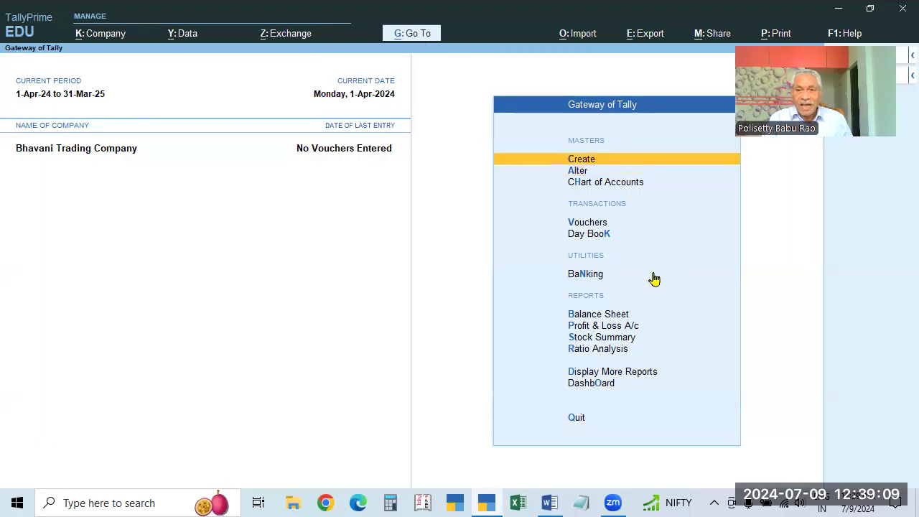
left_click(581, 173)
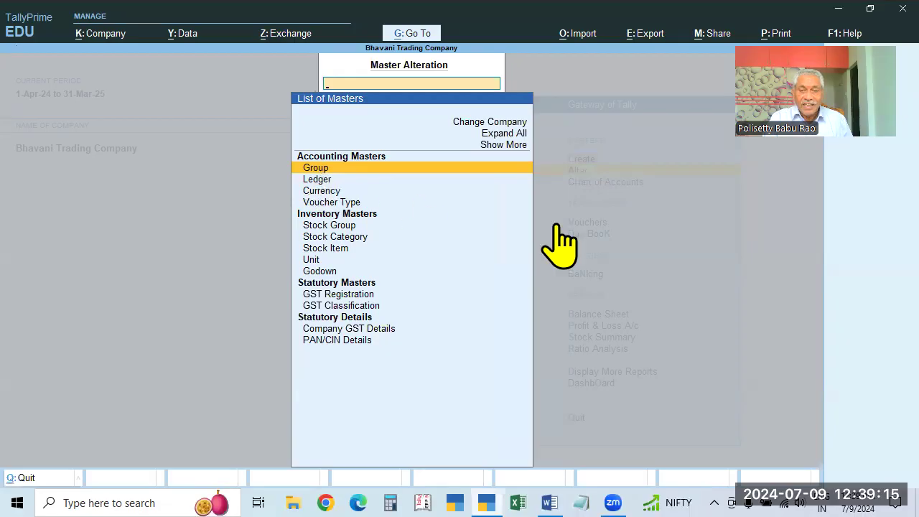
key("Escape")
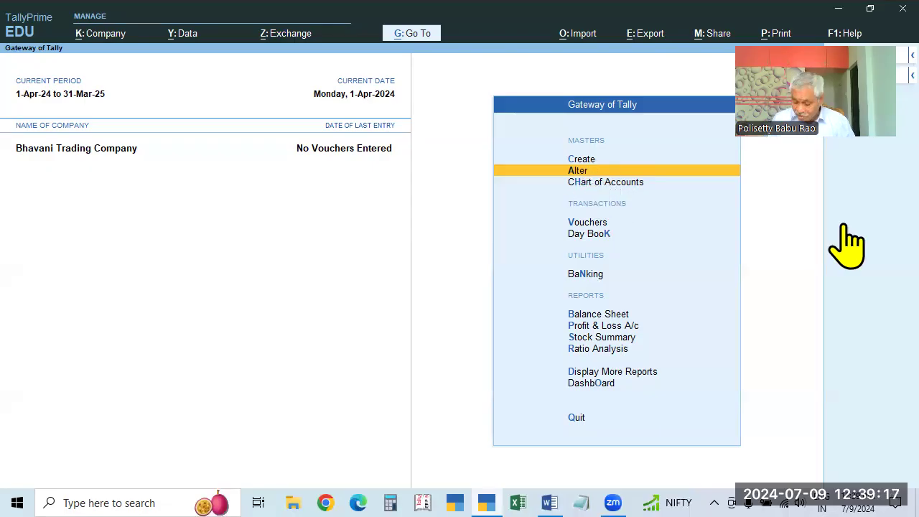
- View the existing ledgers and groups available for alteration, and return to the gateway
key("Return")
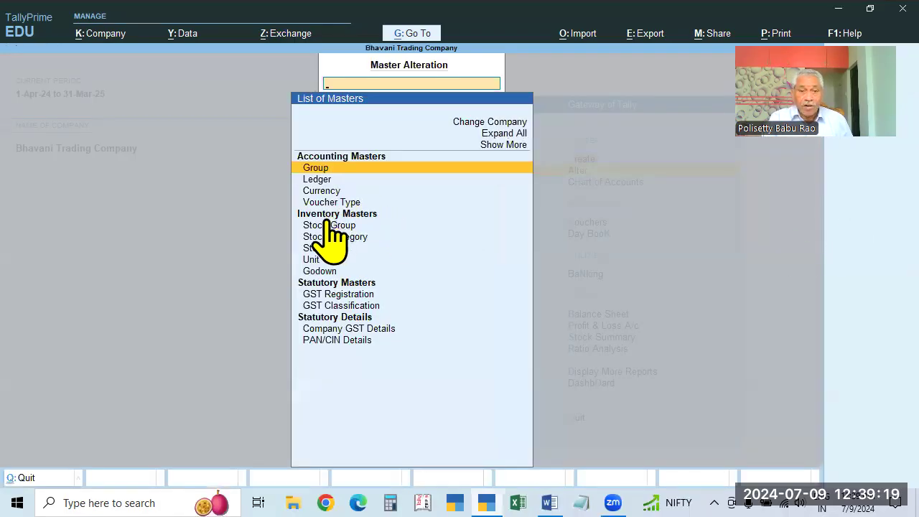
left_click(322, 179)
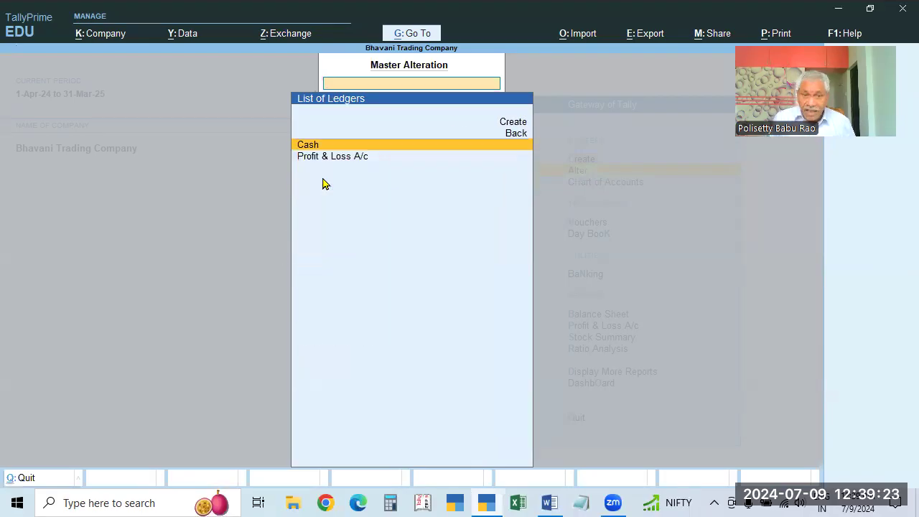
key("Escape")
key("Up")
key("Return")
key("Escape")
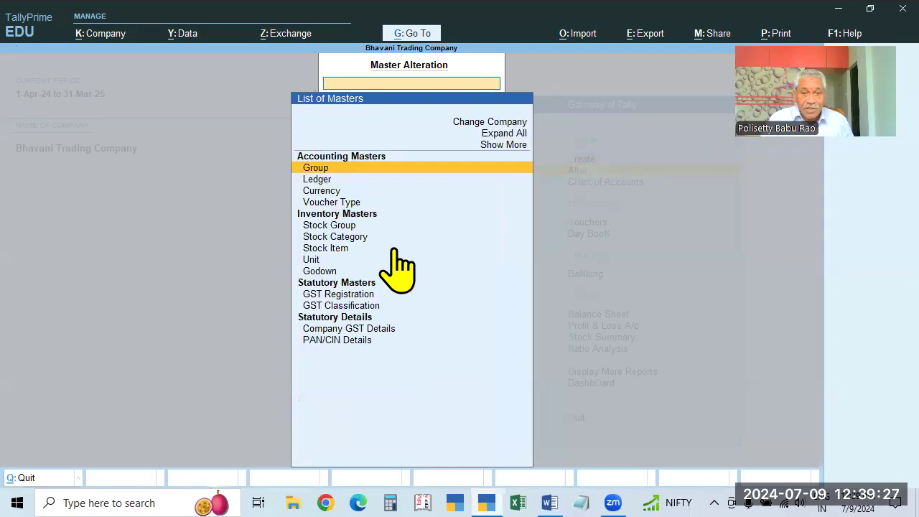
key("Escape")
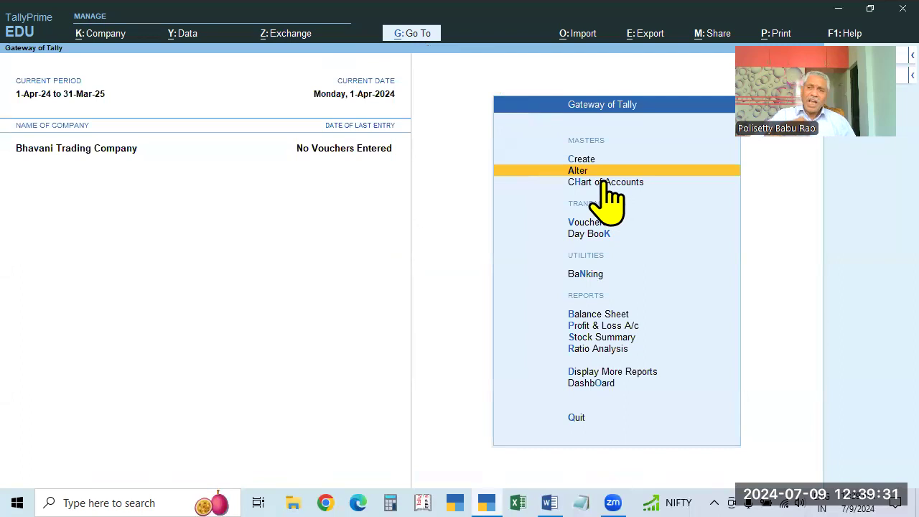
- View the master alteration list once more, close it and open the Chart of Accounts list of masters
left_click(577, 172)
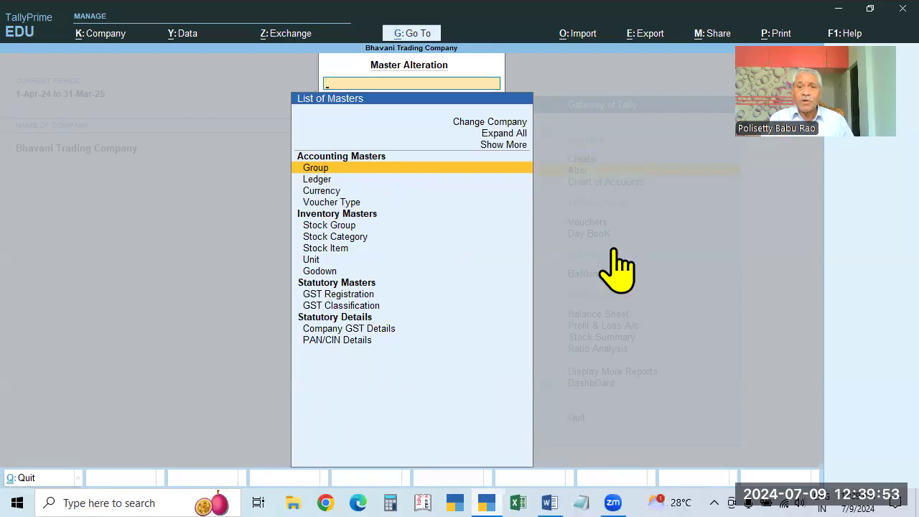
key("Escape")
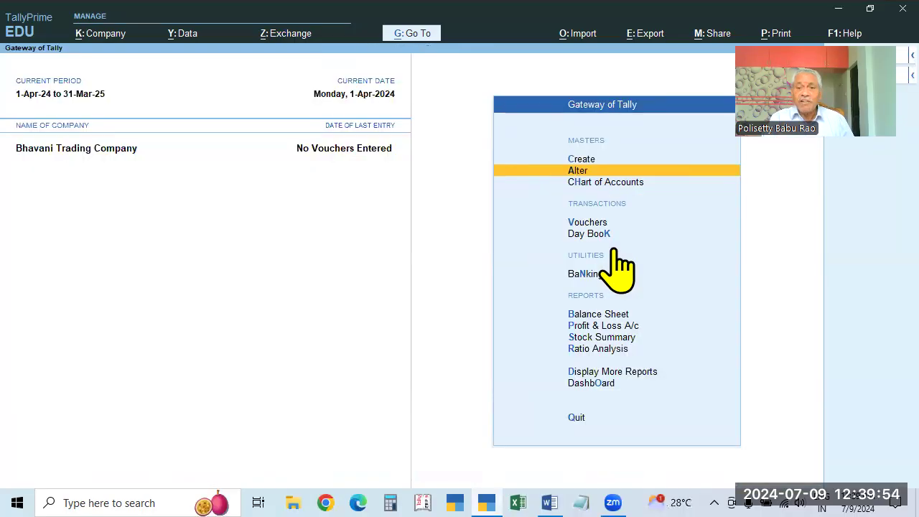
left_click(624, 184)
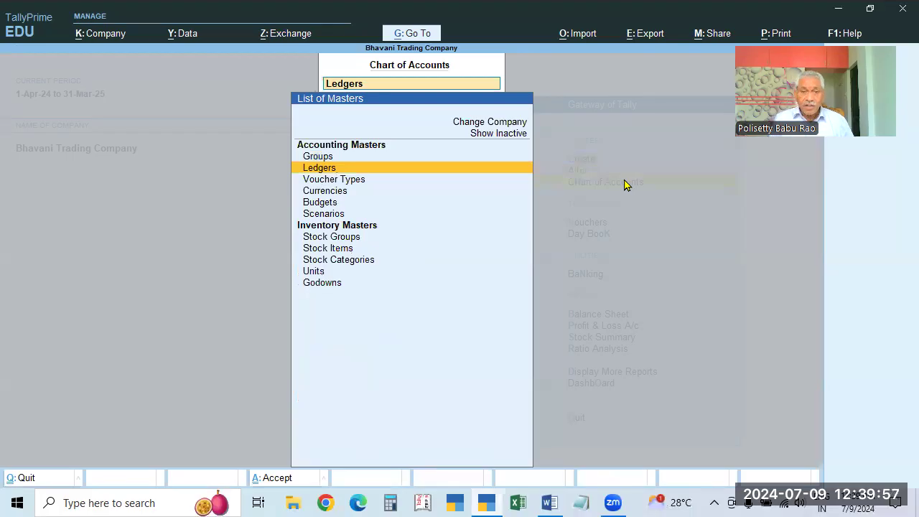
- View the list of groups through the Chart of Accounts, and return to the gateway
key("Up")
key("Escape")
left_click(624, 183)
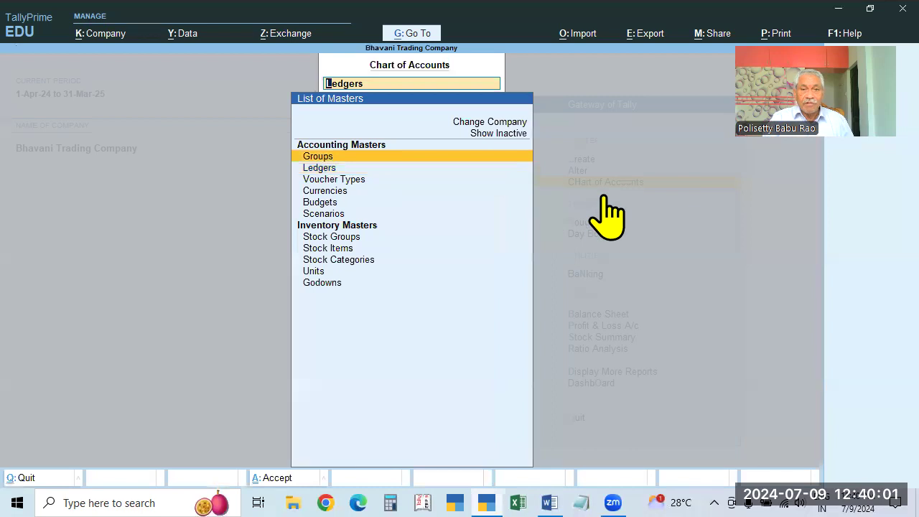
key("Return")
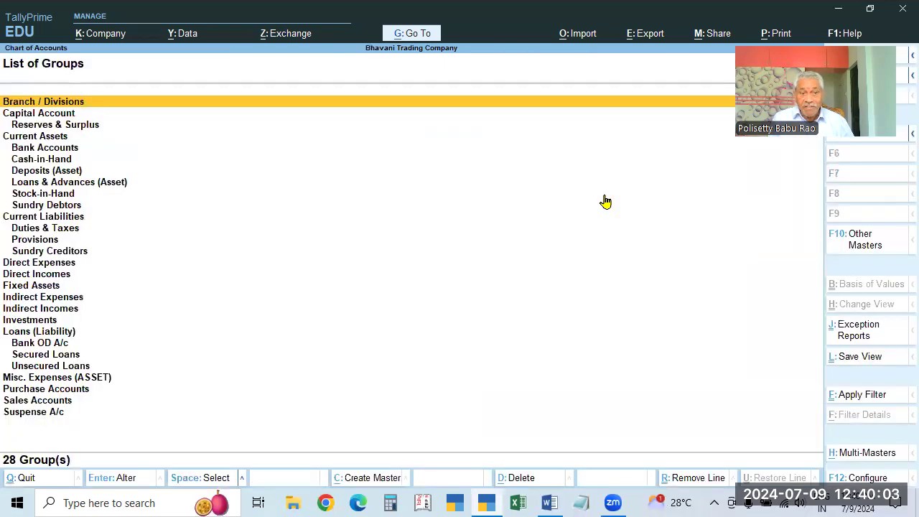
key("Escape")
key("Escape")
- View the existing ledgers and the existing groups available for alteration, returning to the master alteration list
key("Up")
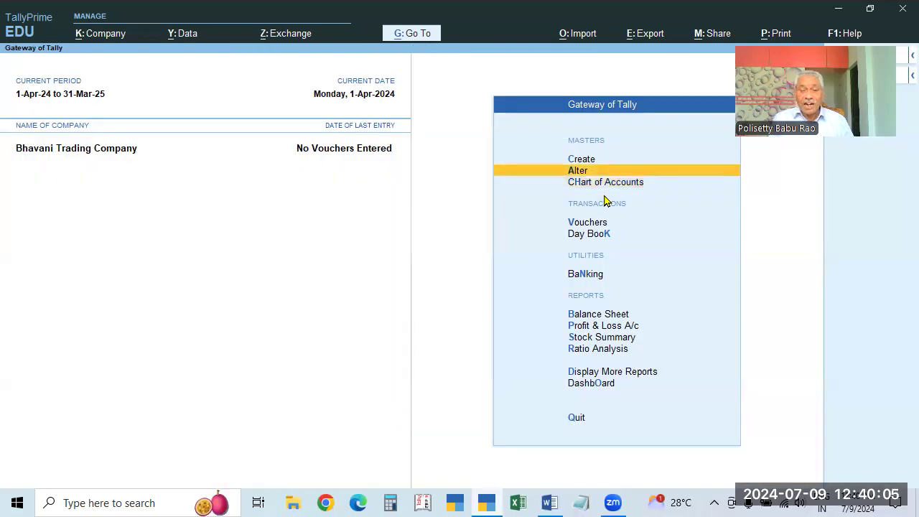
key("Return")
key("Down")
key("Return")
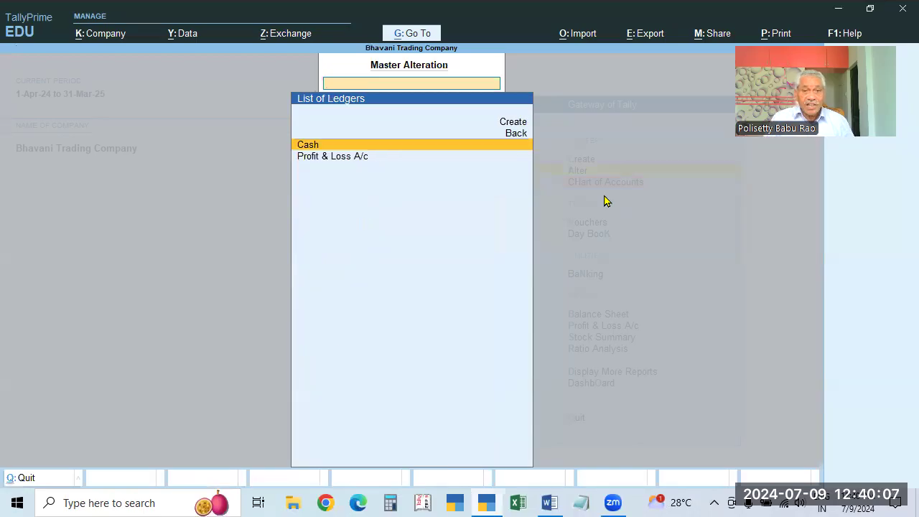
key("Escape")
key("Up")
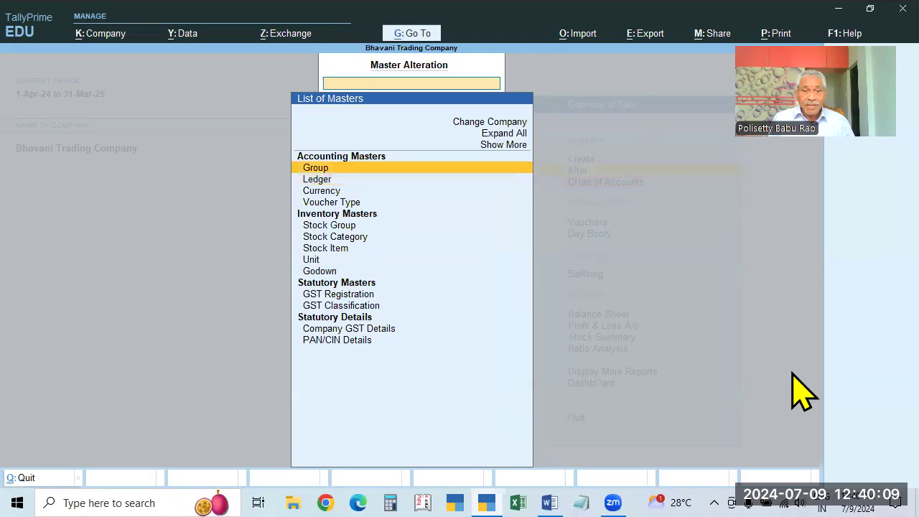
key("Return")
key("Escape")
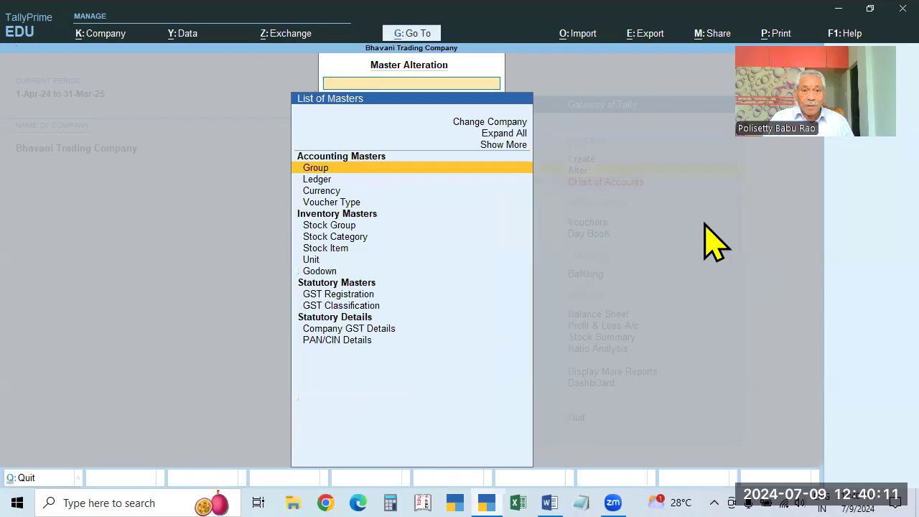
- View the voucher types available for alteration, and close the lists back to the gateway
key("Down")
key("Down")
key("Down")
key("Return")
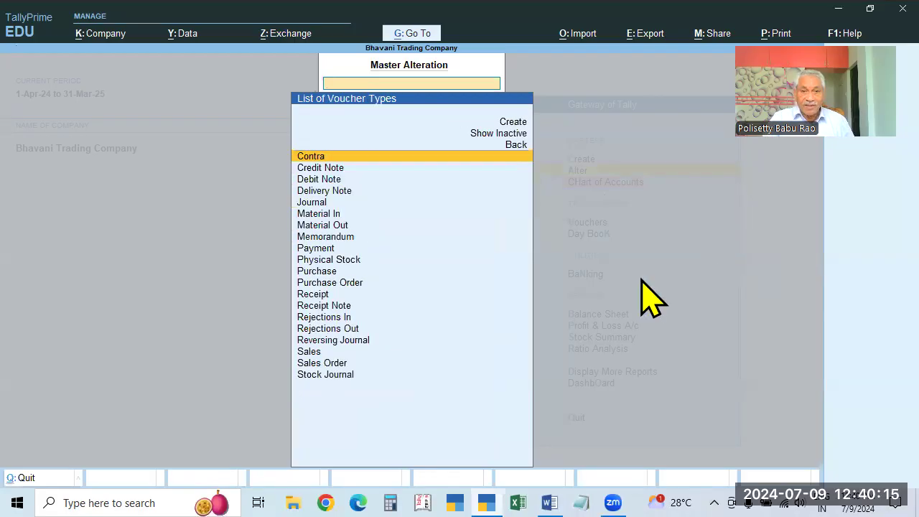
key("Escape")
key("Escape")
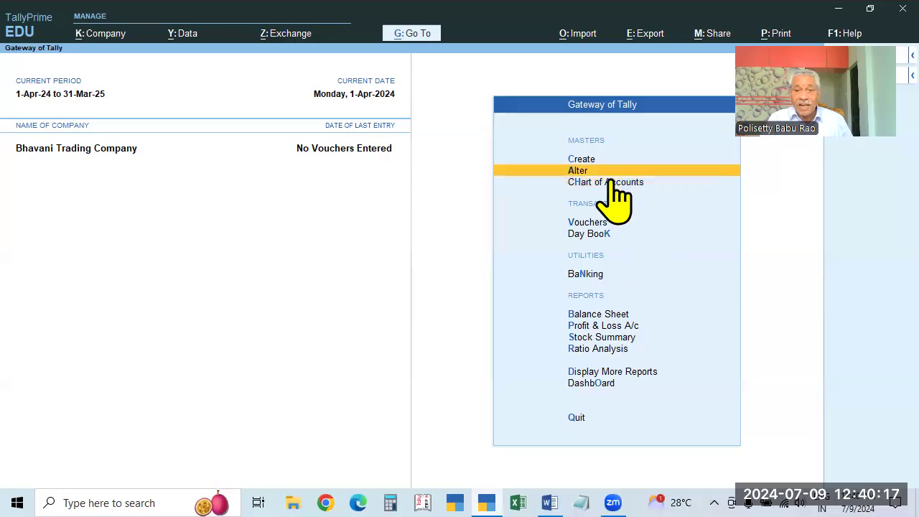
- View the list of ledgers in the Chart of Accounts, highlight Profit & Loss A/c, and return to the gateway
left_click(609, 182)
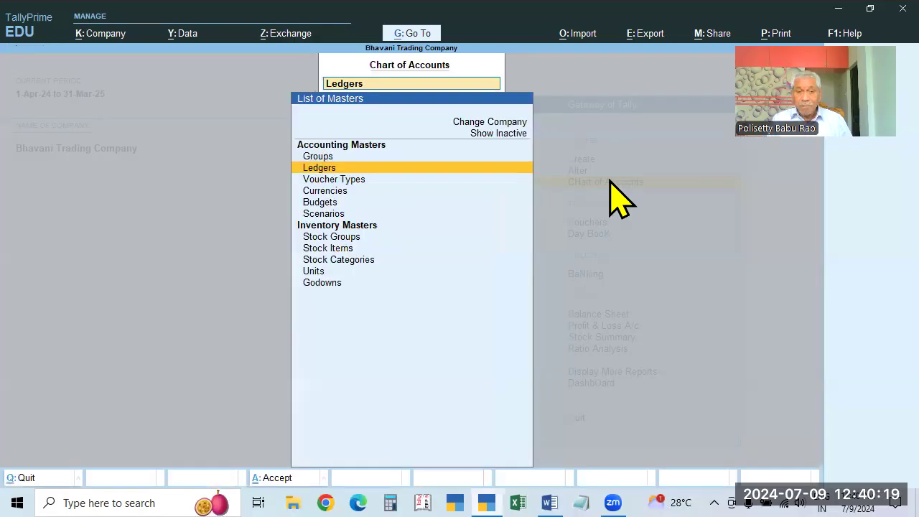
key("Up")
key("Up")
key("Down")
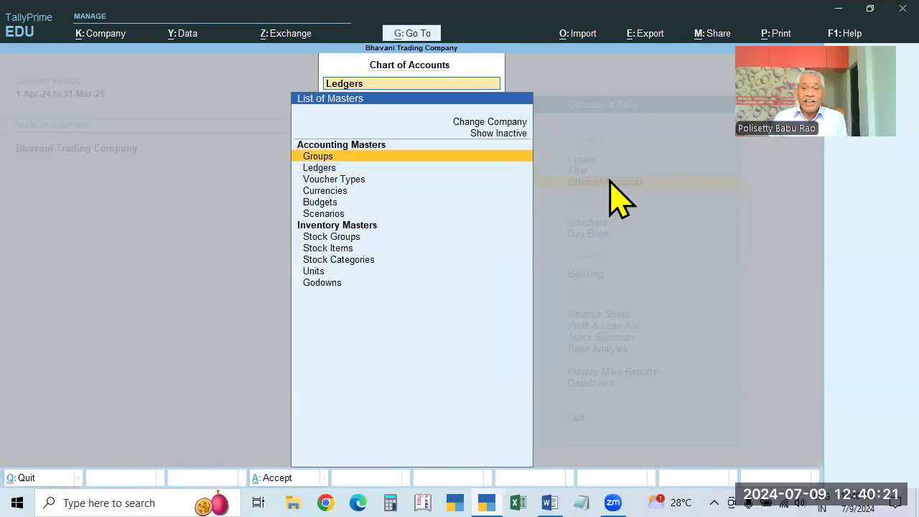
key("Down")
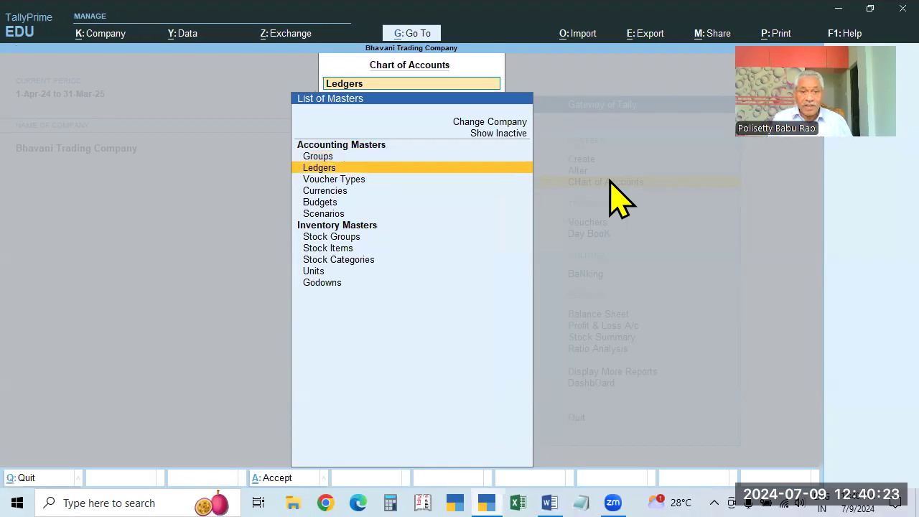
key("Return")
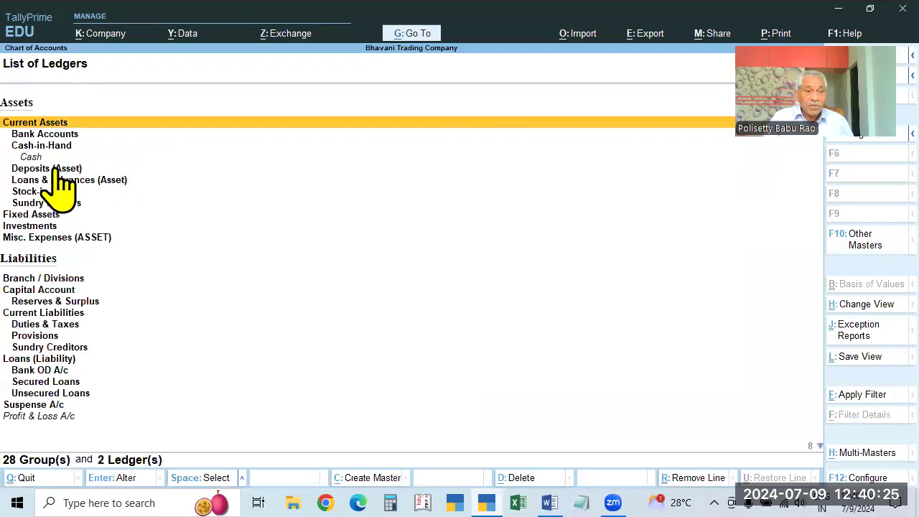
left_click(35, 158)
key("Down")
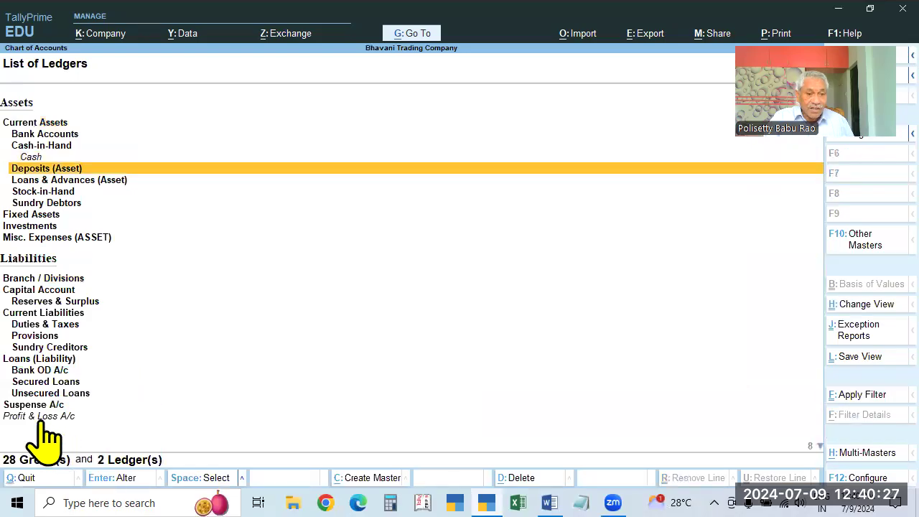
left_click(40, 417)
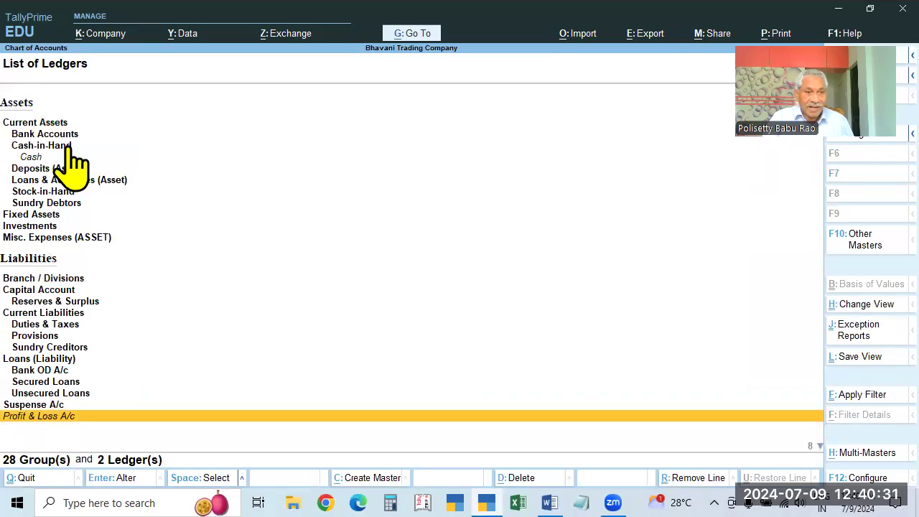
key("Escape")
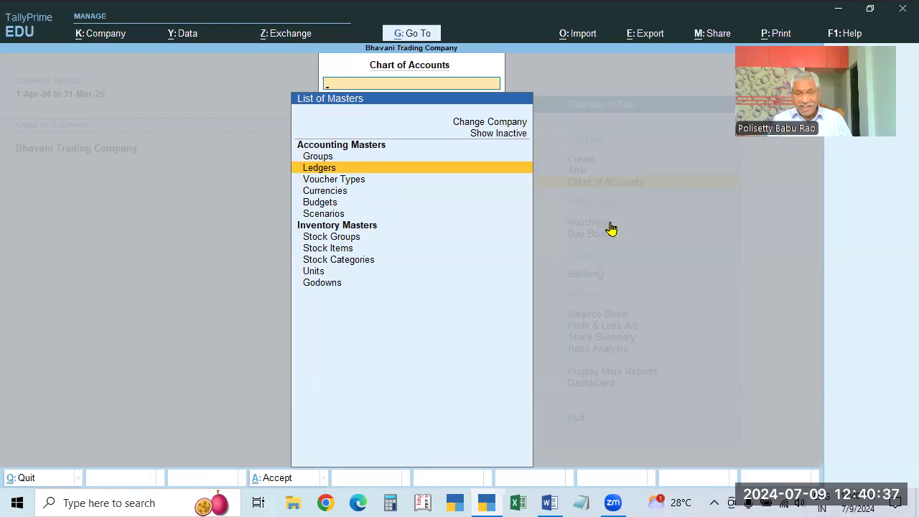
key("Escape")
- View the list of masters available for alteration, and return to the gateway
key("Up")
key("Down")
key("Up")
key("Up")
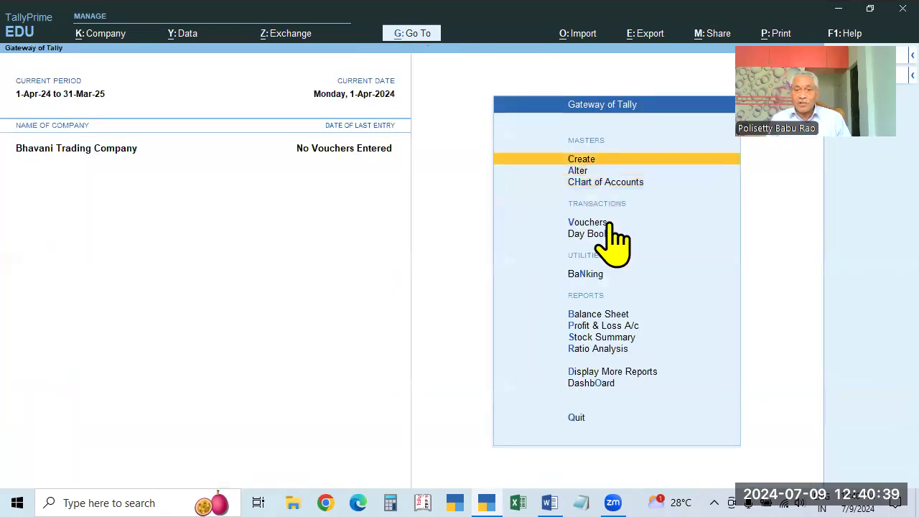
key("Up")
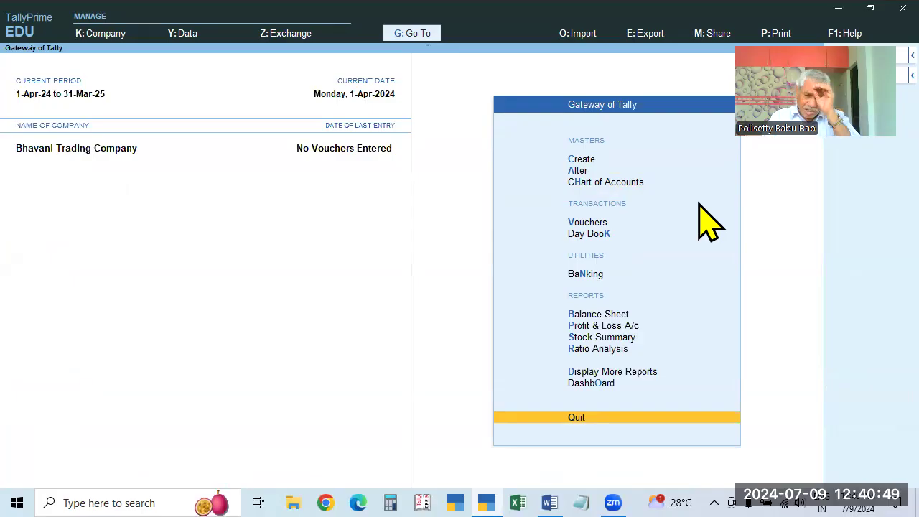
left_click(578, 172)
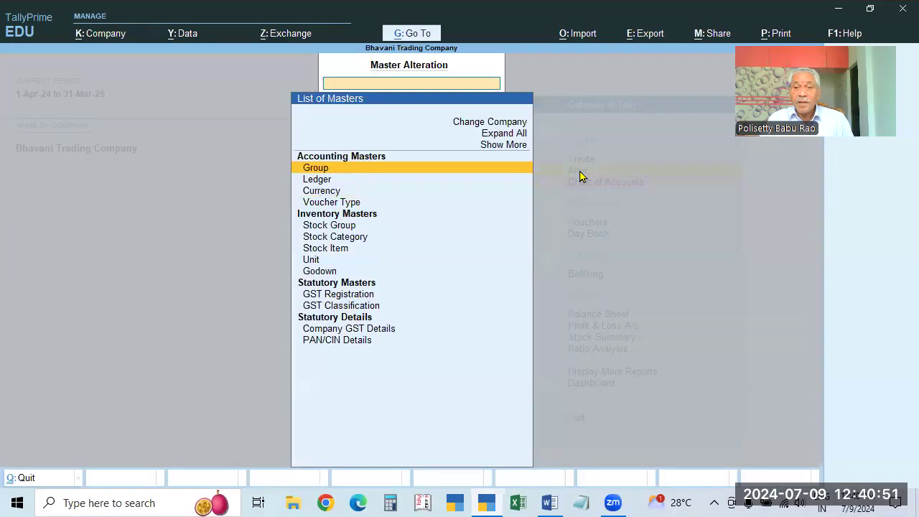
key("Escape")
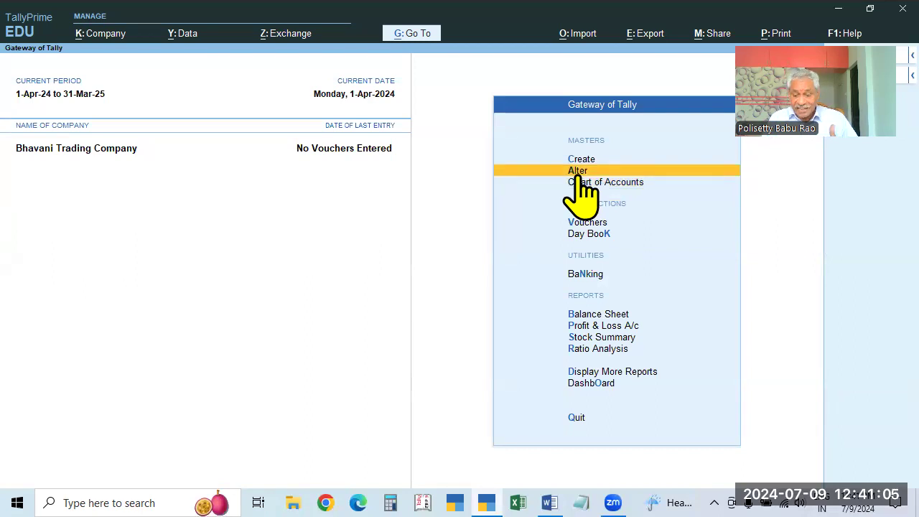
- Open a blank ledger form from the master creation list, and leave it unsaved for the gateway
key("c")
key("Down")
key("Return")
key("Escape")
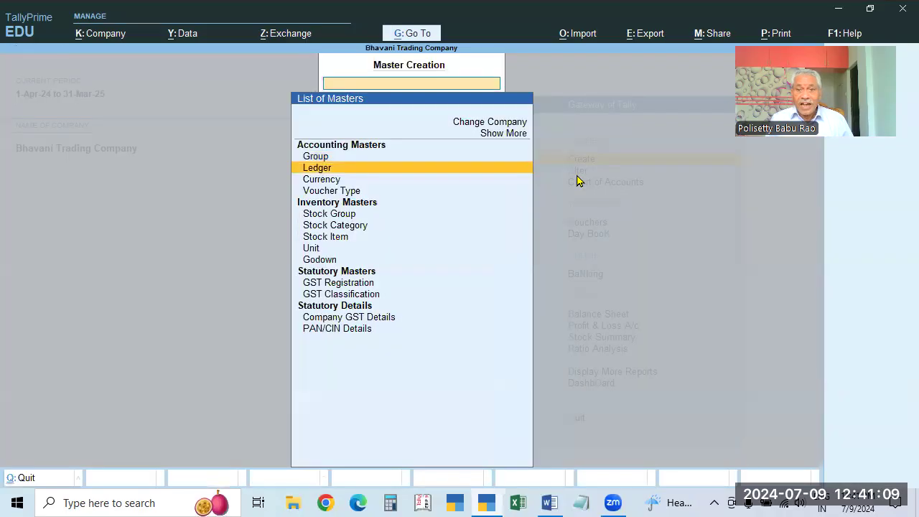
key("Escape")
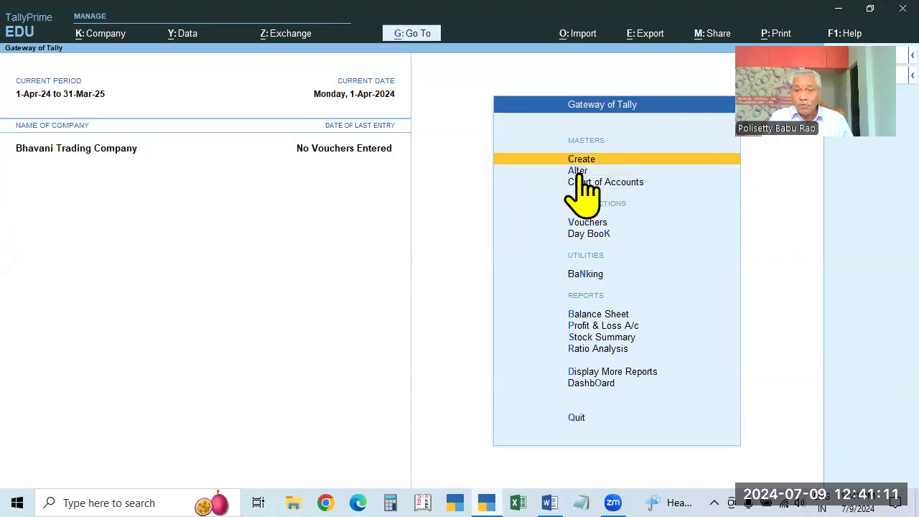
- Open the master alteration list and look through its Accounting Masters section
key("a")
key("Up")
key("Down")
key("Down")
key("Up")
key("Up")
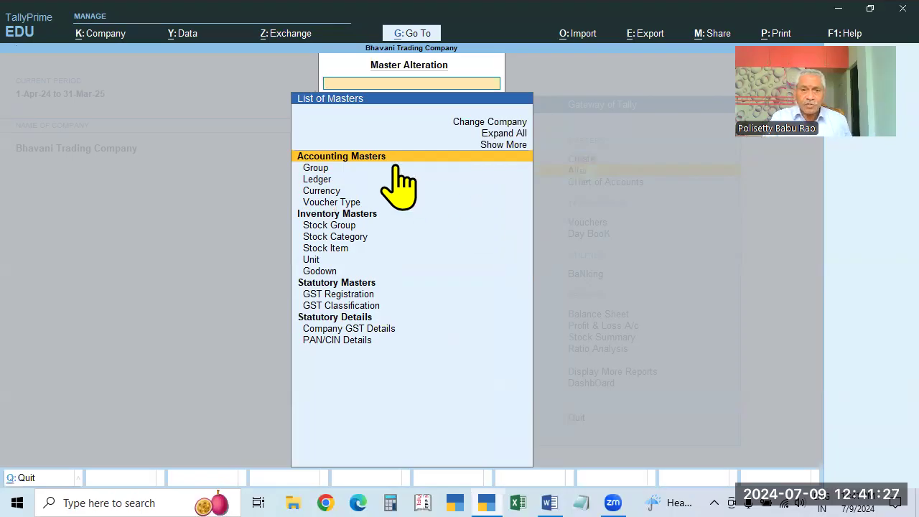
- View the ledgers available for alteration repeatedly, going back to the master alteration list each time
left_click(313, 181)
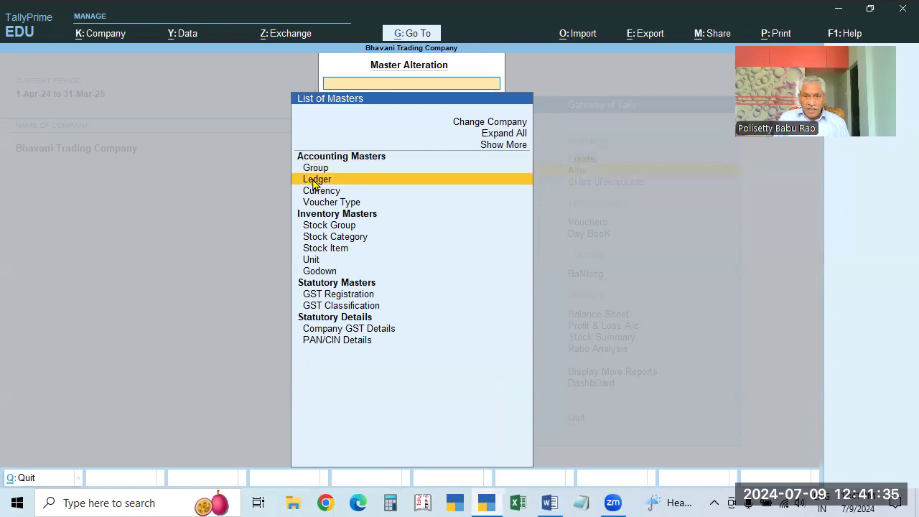
left_click(314, 181)
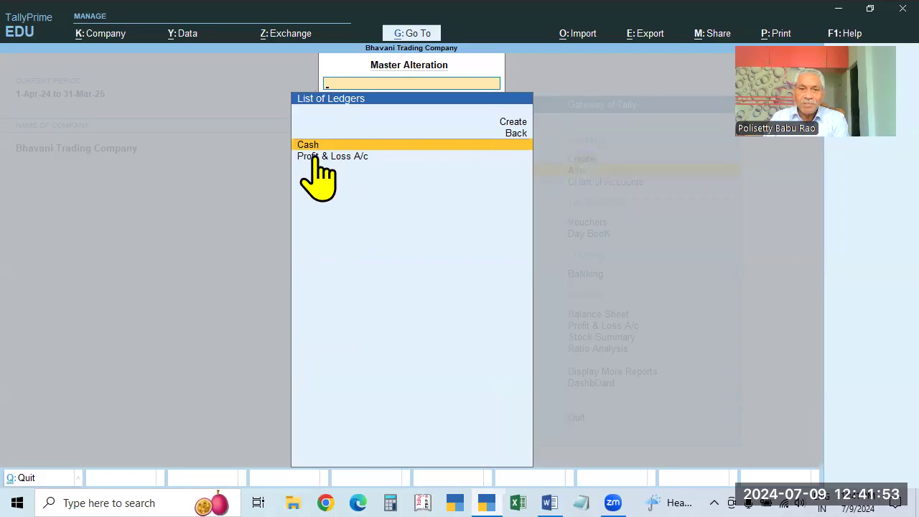
left_click(337, 104)
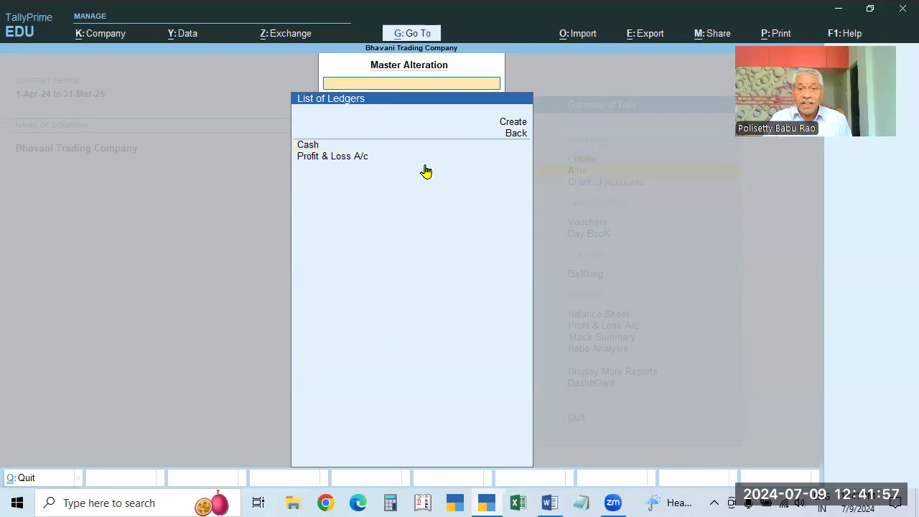
key("Escape")
key("Return")
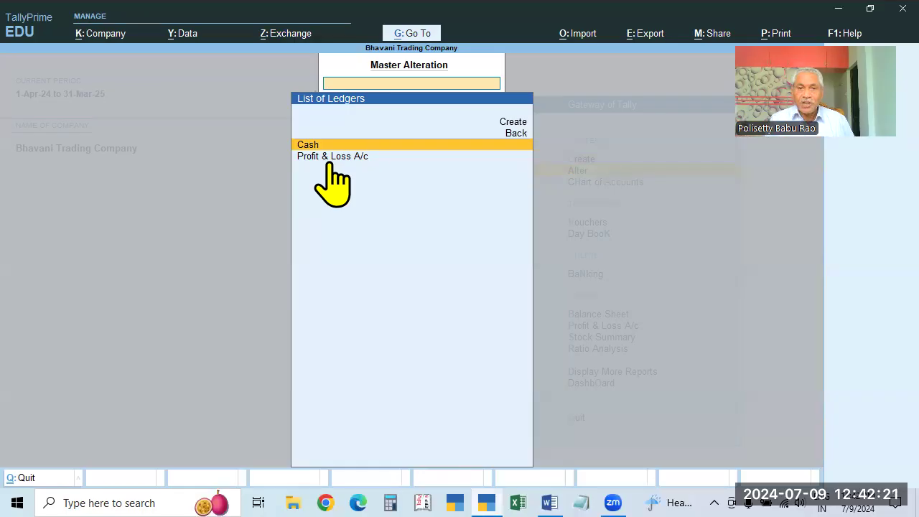
key("Escape")
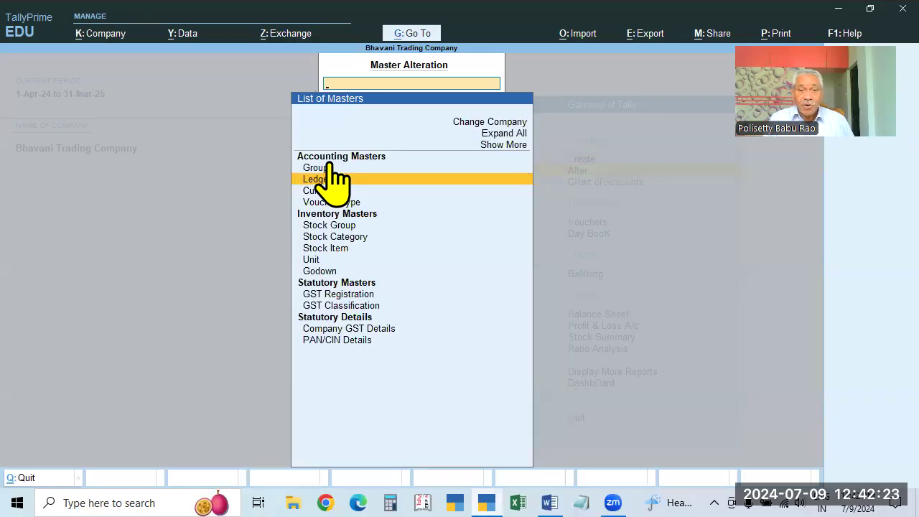
key("Up")
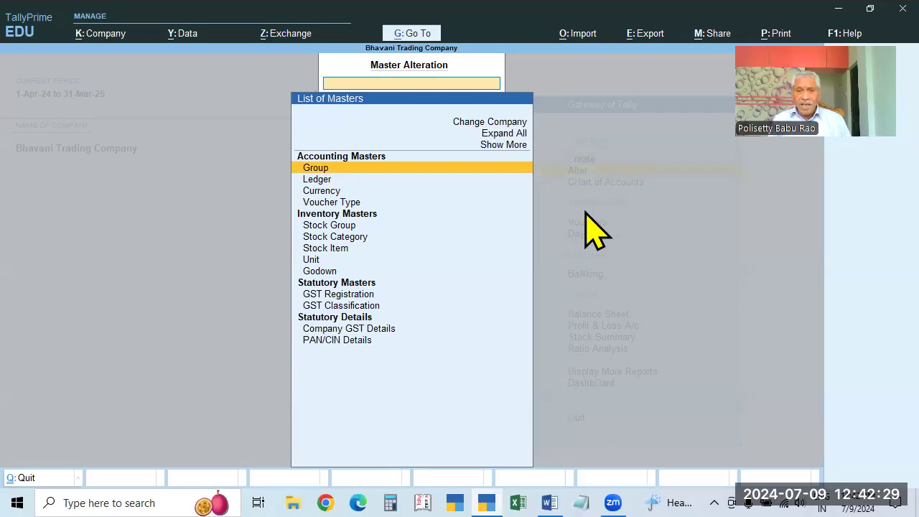
key("Down")
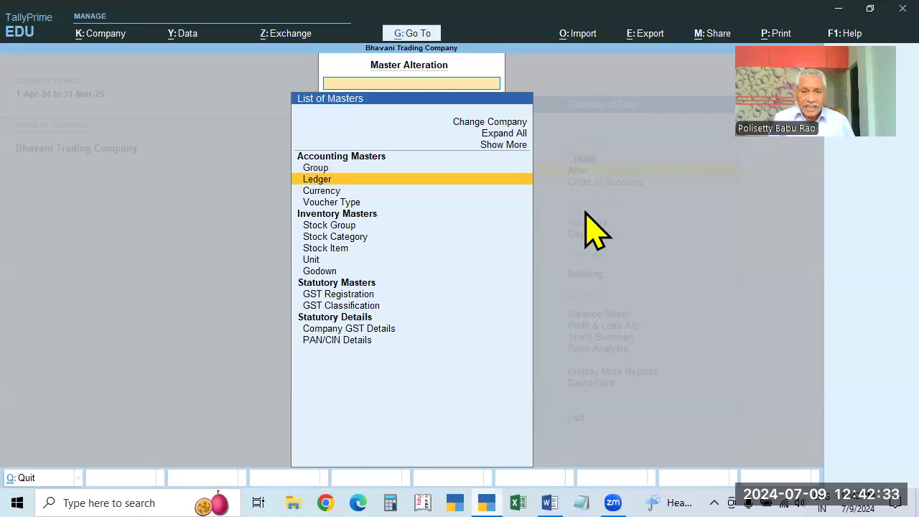
key("Return")
key("Escape")
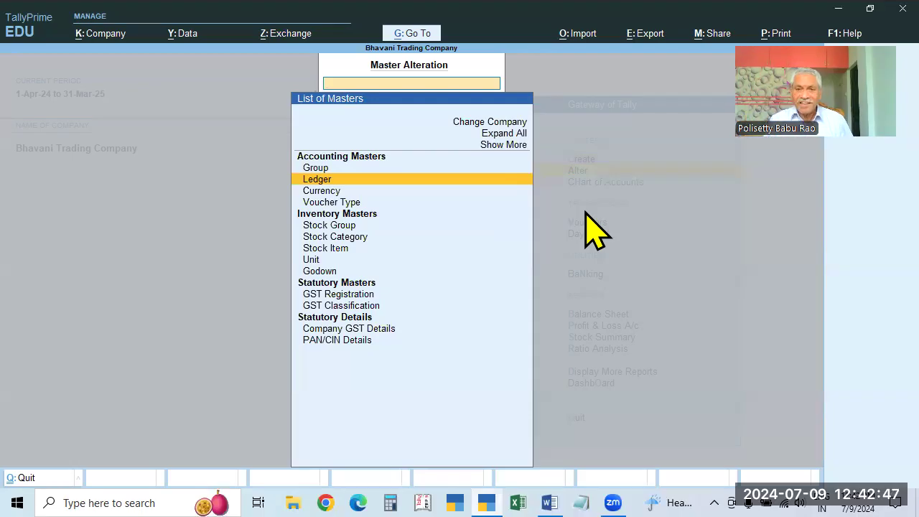
- Open a new ledger form from the alteration list of ledgers, leave it unsaved, and reopen it
left_click(323, 181)
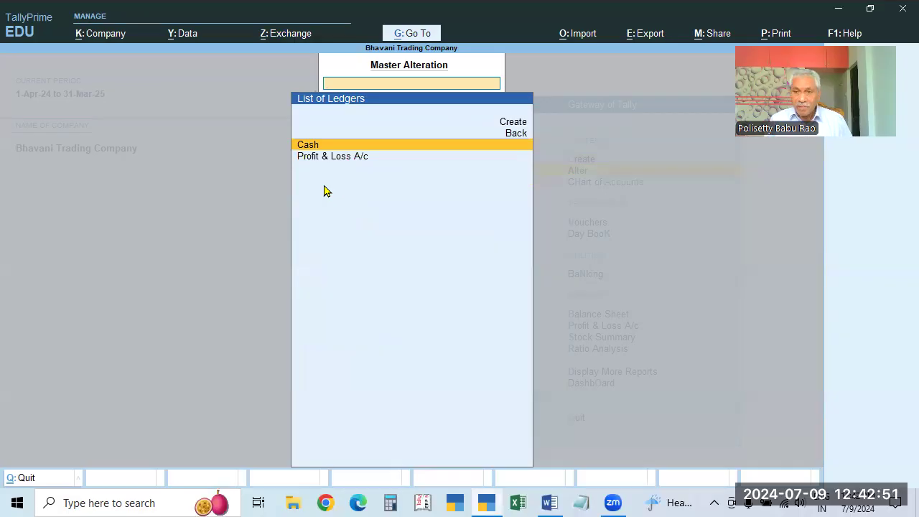
left_click(440, 122)
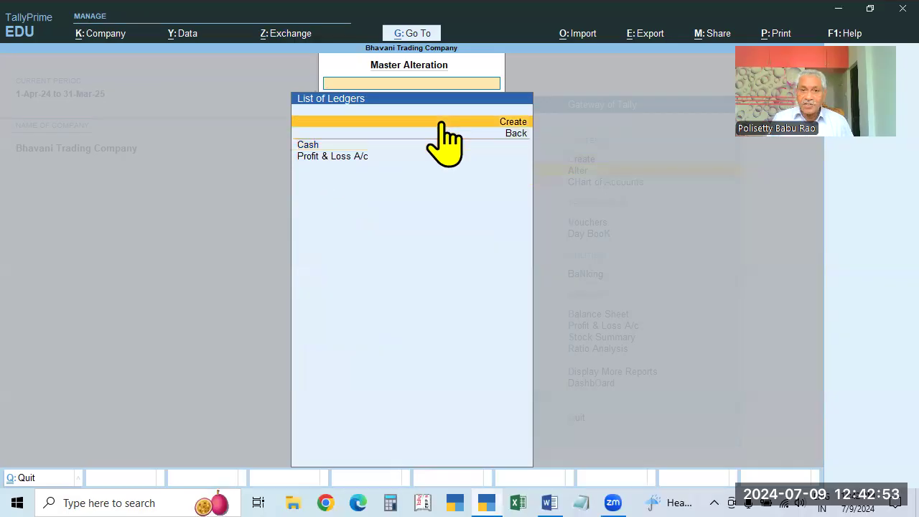
left_click(441, 123)
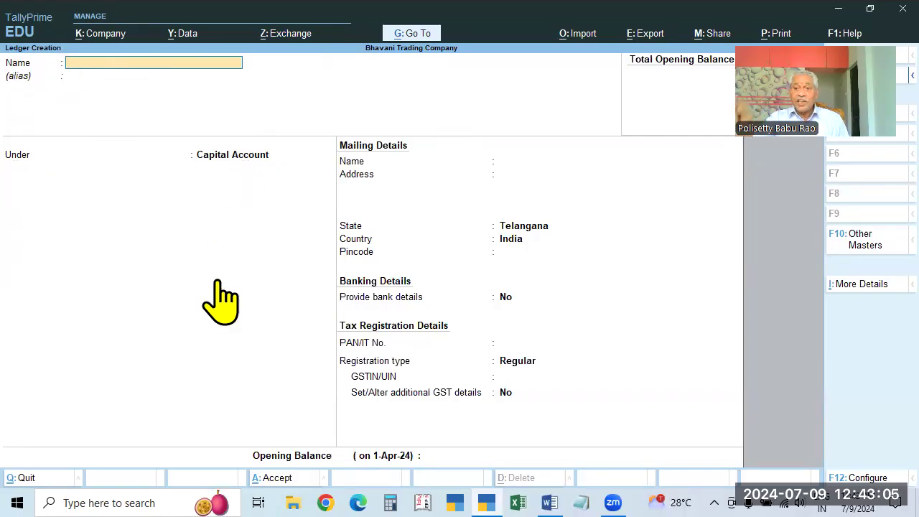
key("Escape")
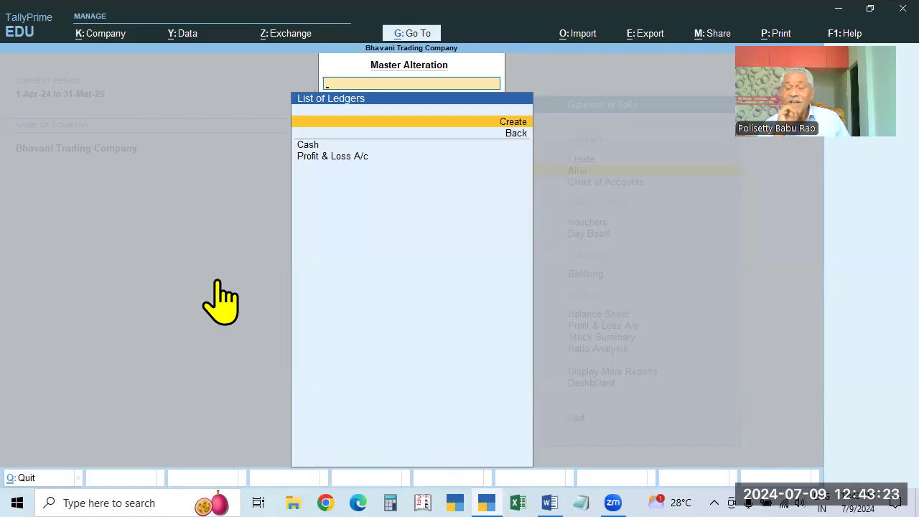
key("Return")
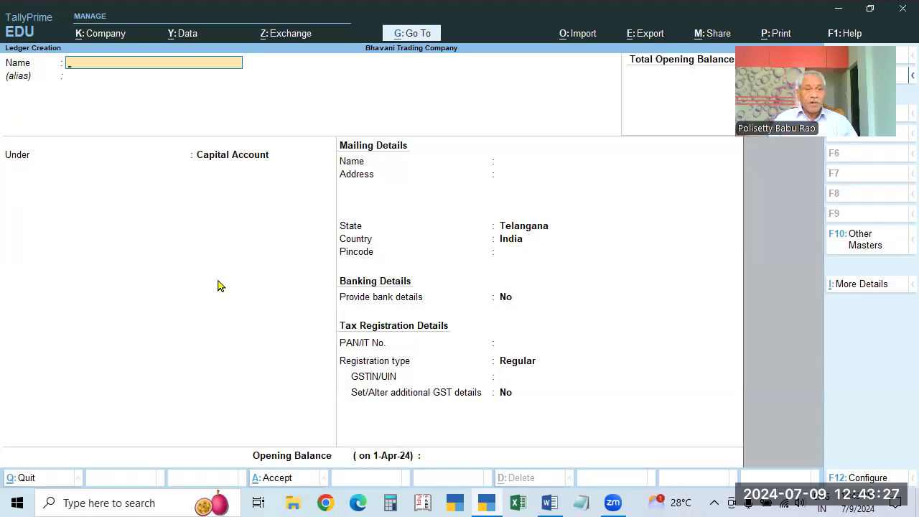
- Start a ledger named Computer, narrow its parent group to Fixed Assets, clear that entry, and leave the ledger unsaved for the master alteration list
type("Computer")
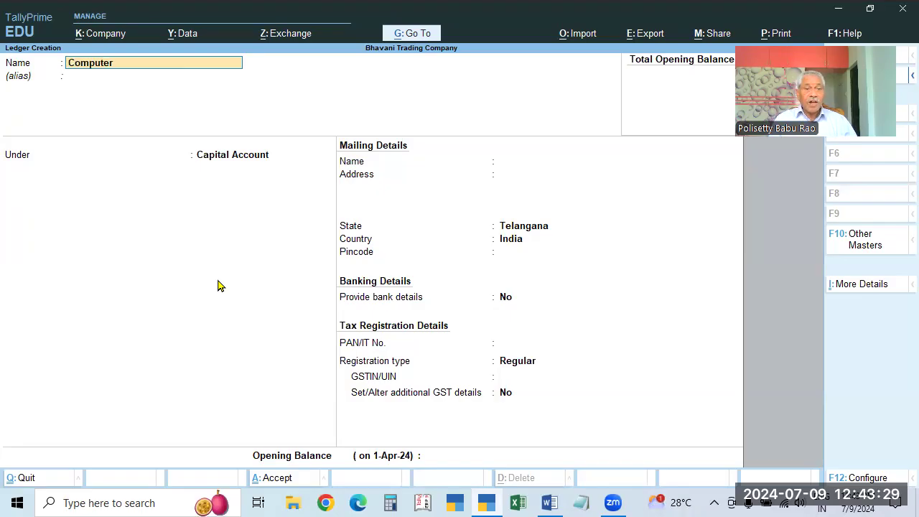
key("Return")
key("Return")
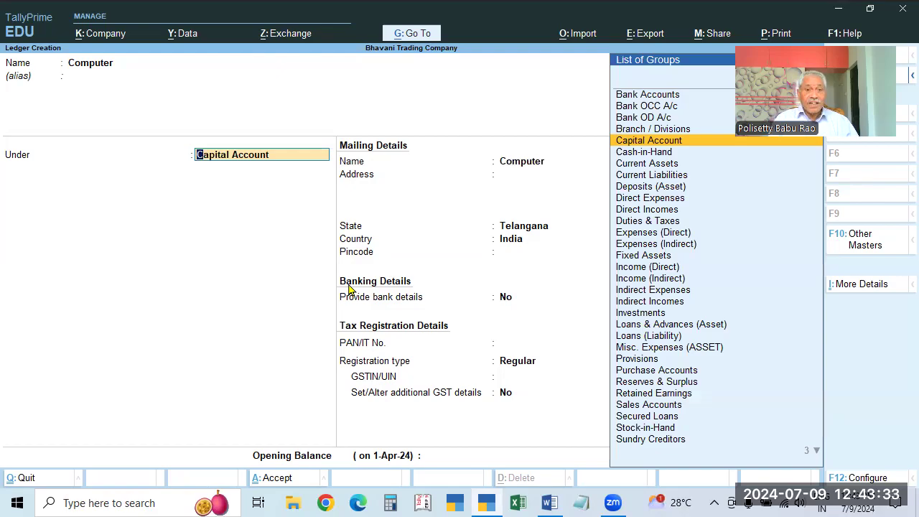
type("Fi")
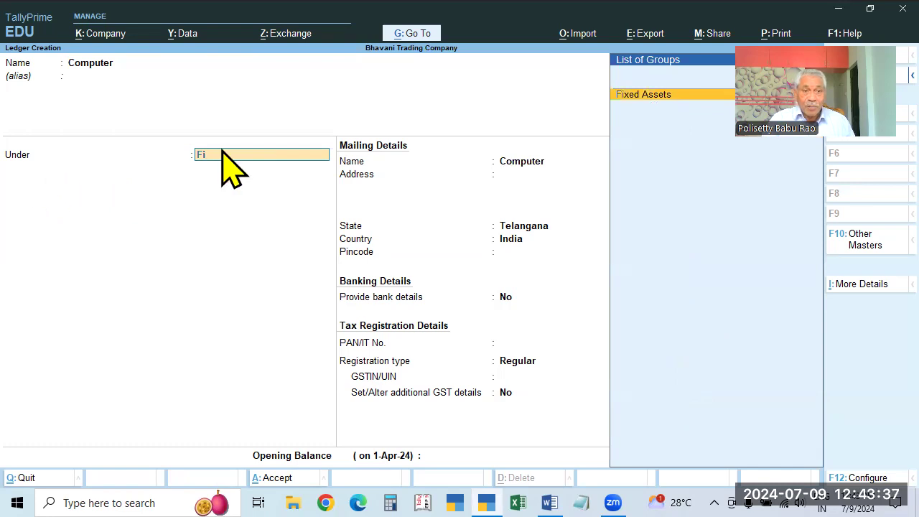
key("BackSpace")
key("BackSpace")
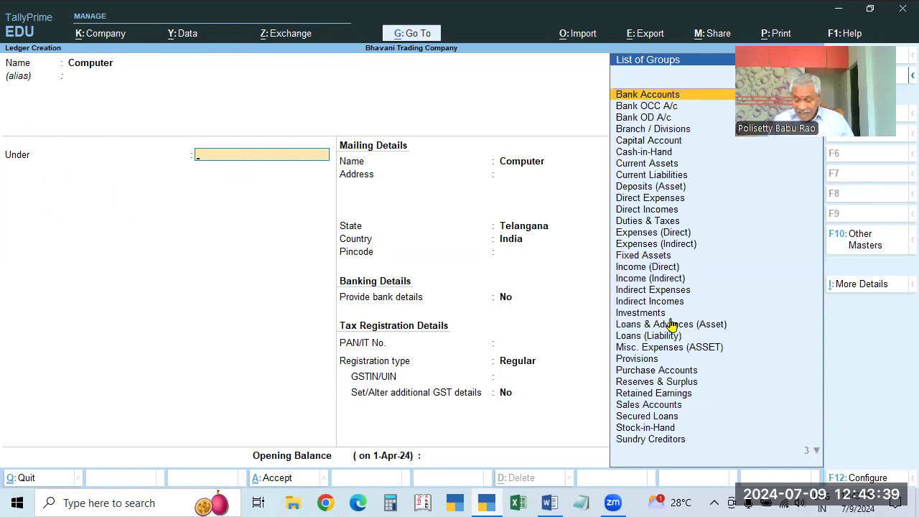
key("Escape")
key("y")
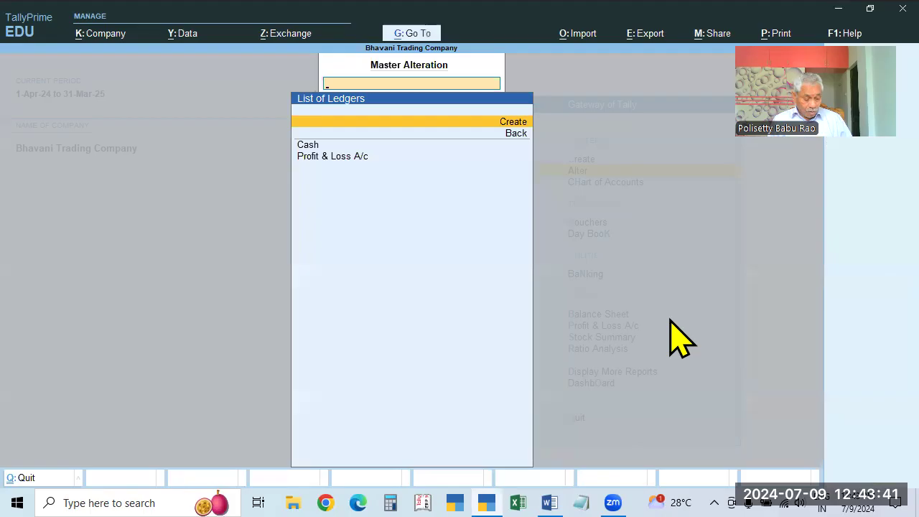
key("Escape")
- Open the list of groups available for alteration and look through it to its last entries and back up
key("Up")
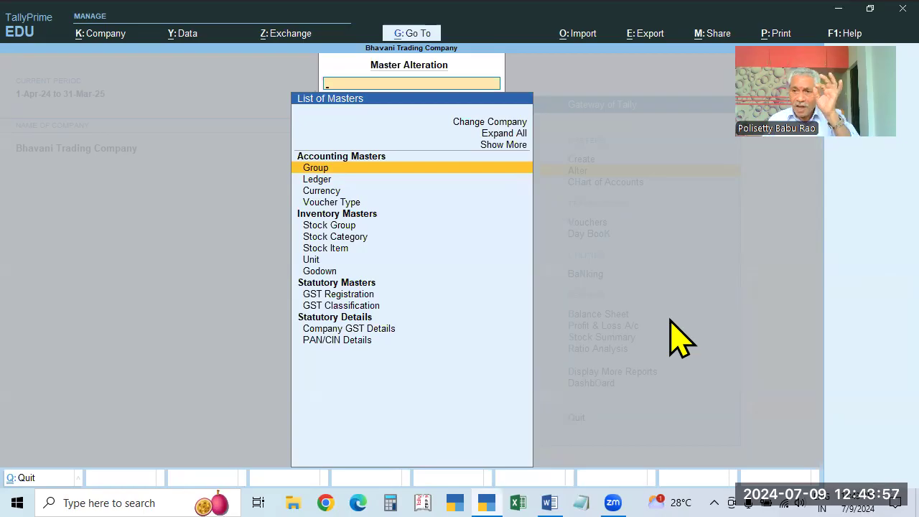
key("Down")
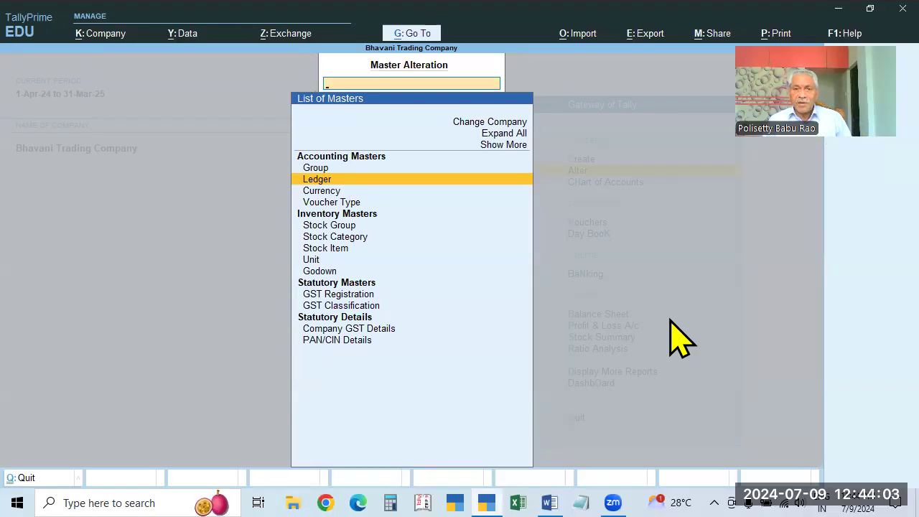
key("Up")
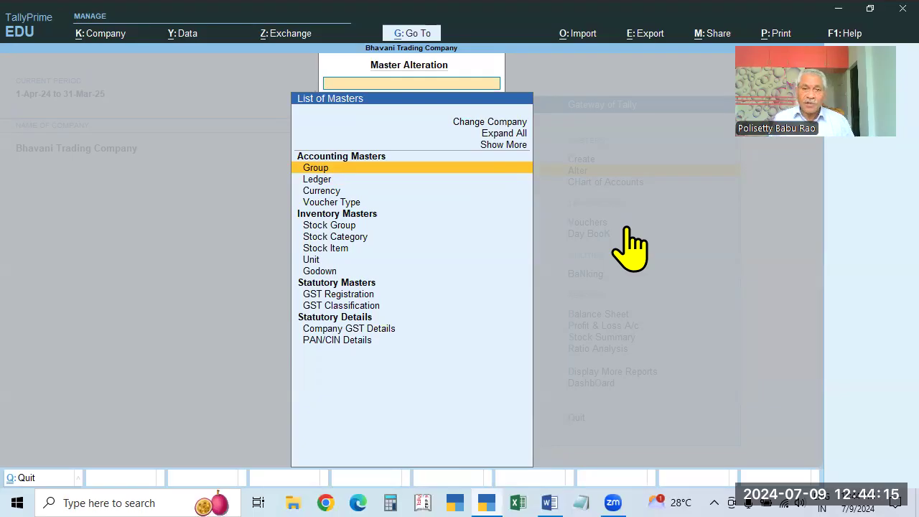
key("Return")
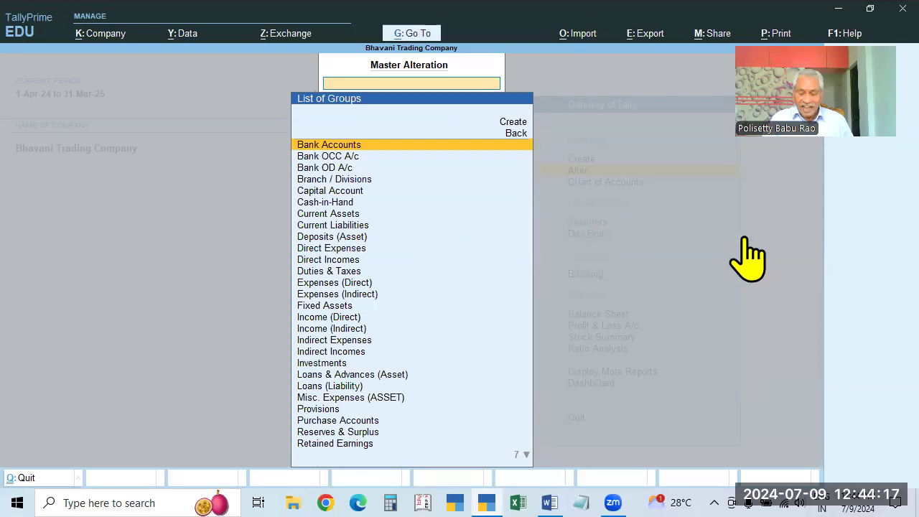
key("Down")
key("Down")
key("Down")
key("Down")
key("Down")
key("Down")
key("Down")
key("Down")
key("Down")
key("Down")
key("Down")
key("Down")
key("Down")
key("Down")
key("Down")
key("Down")
key("Down")
key("Down")
key("Down")
key("Down")
key("Down")
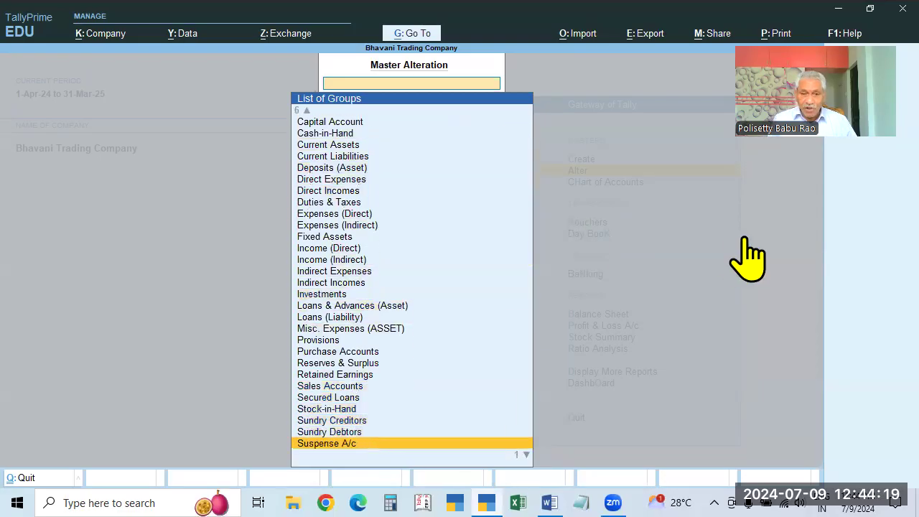
key("Up")
key("Up")
key("Up")
key("Up")
key("Up")
key("Up")
key("Up")
key("Up")
key("Up")
key("Up")
key("Up")
key("Up")
key("Up")
key("Up")
key("Up")
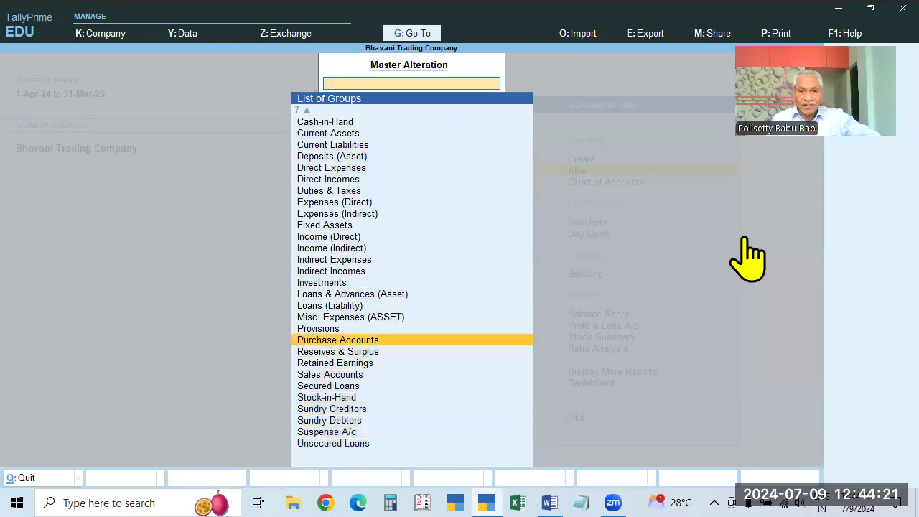
- Examine the direct and indirect income and expense groups in the list, and return to the list of masters
key("Up")
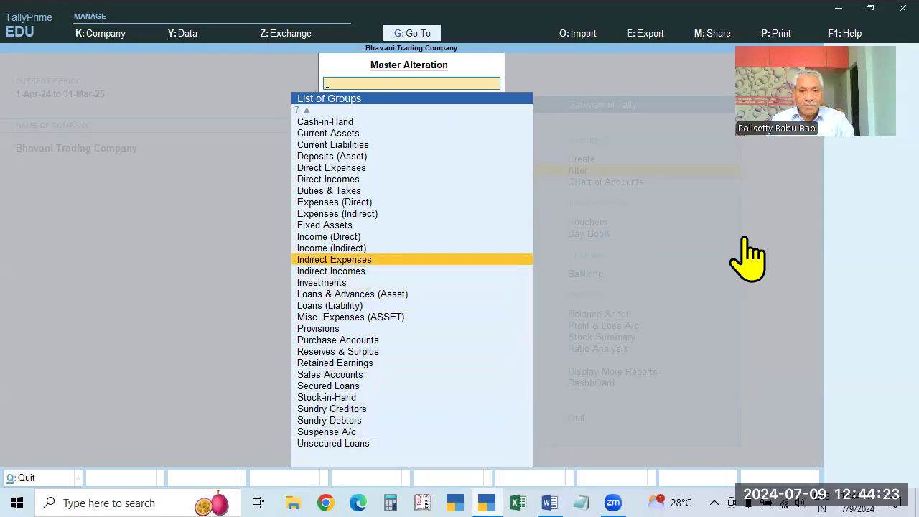
key("Down")
key("Up")
key("Up")
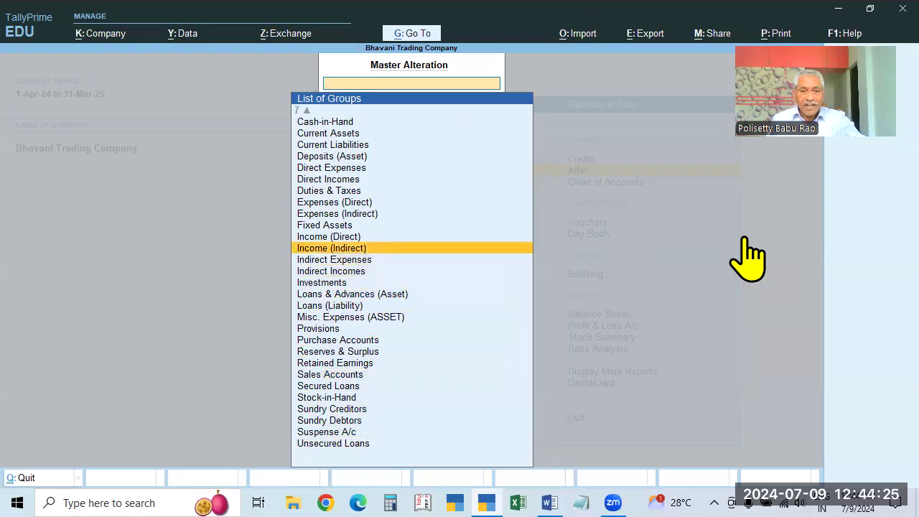
key("Down")
key("Up")
key("Up")
key("Up")
key("Up")
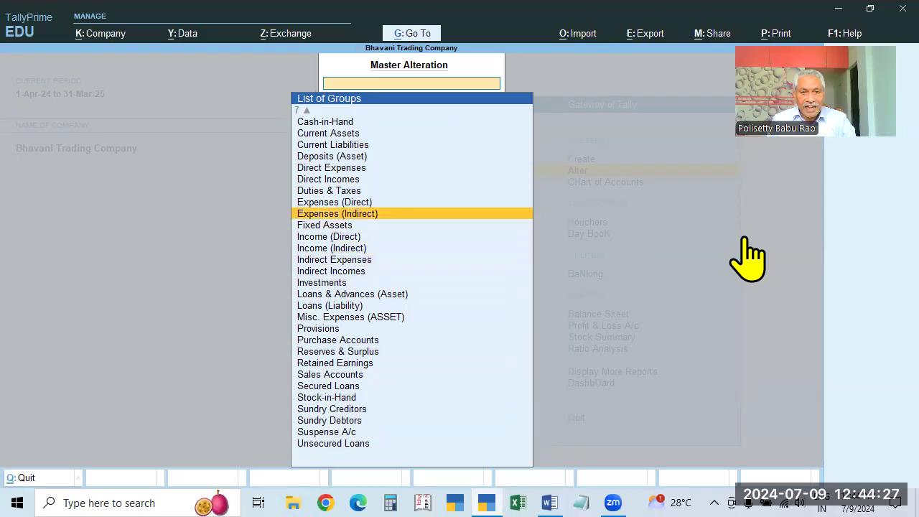
key("Down")
key("Down")
key("Down")
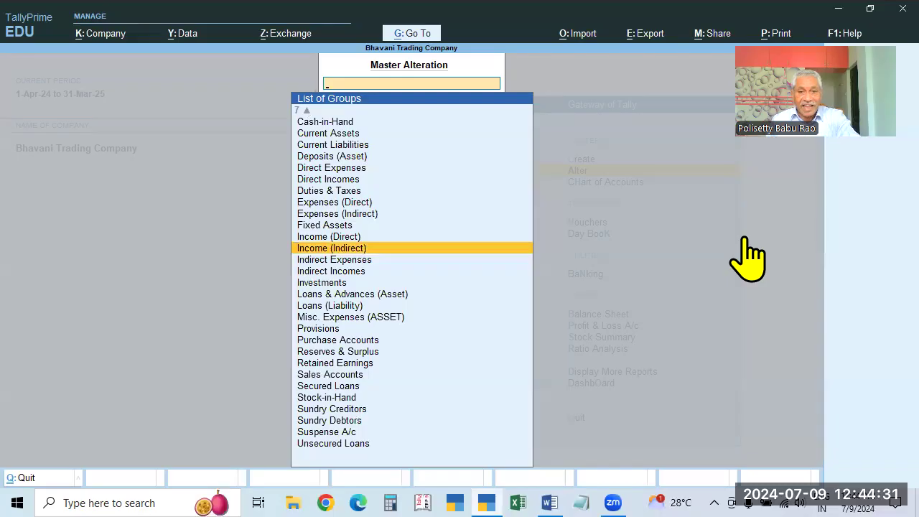
key("Down")
key("Down")
key("Up")
key("Up")
key("Up")
key("Up")
key("Up")
key("Up")
key("Up")
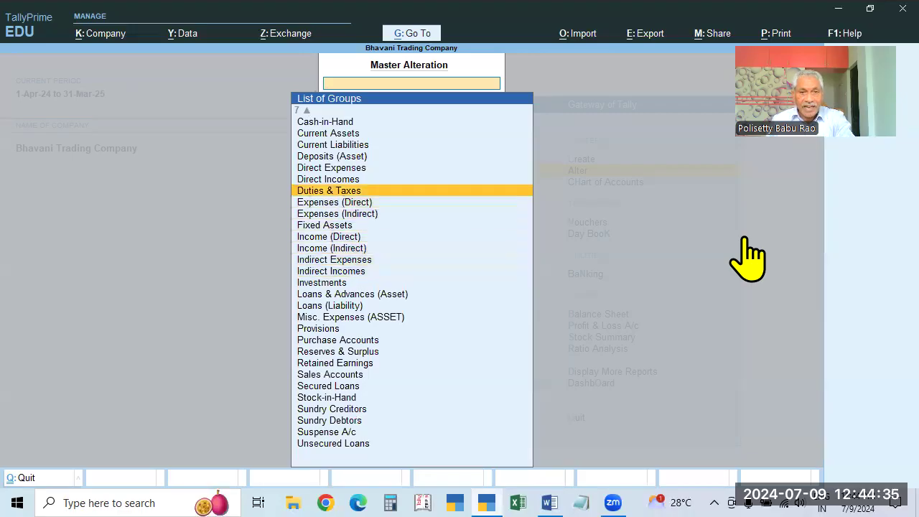
key("Up")
key("Up")
key("Up")
key("Down")
key("Down")
key("Down")
key("Down")
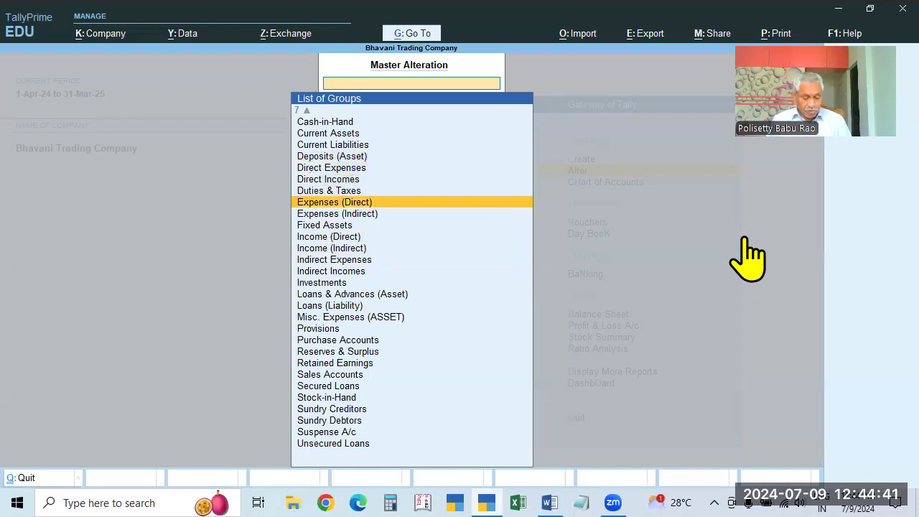
key("Escape")
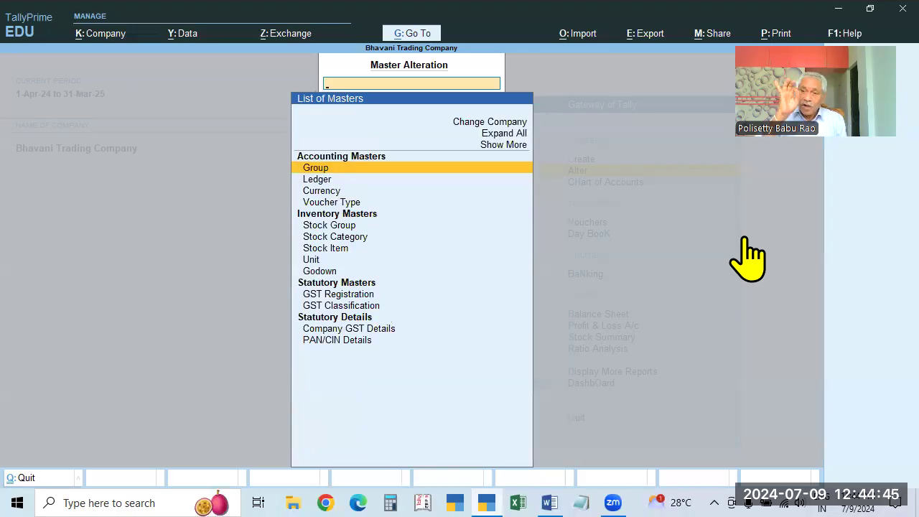
- Compare the groups and the ledgers available for alteration, going back to the list of masters after each view
key("Return")
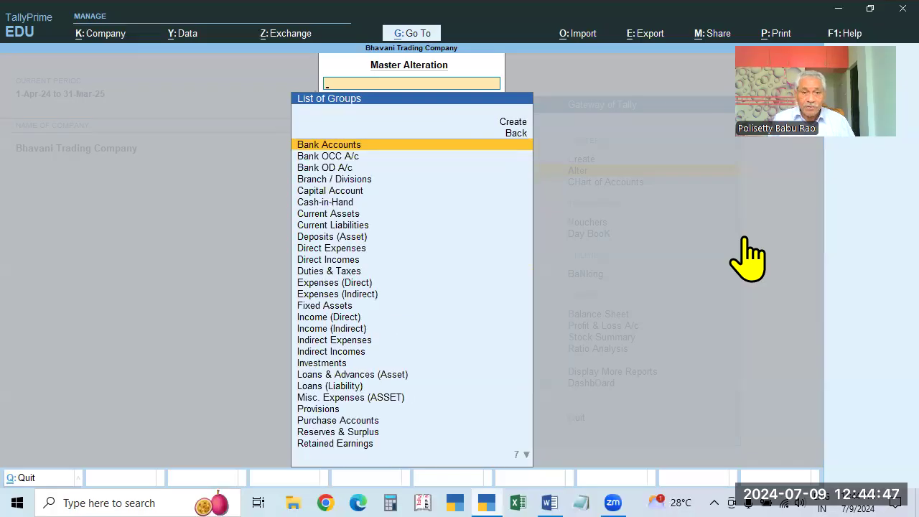
key("Escape")
key("Down")
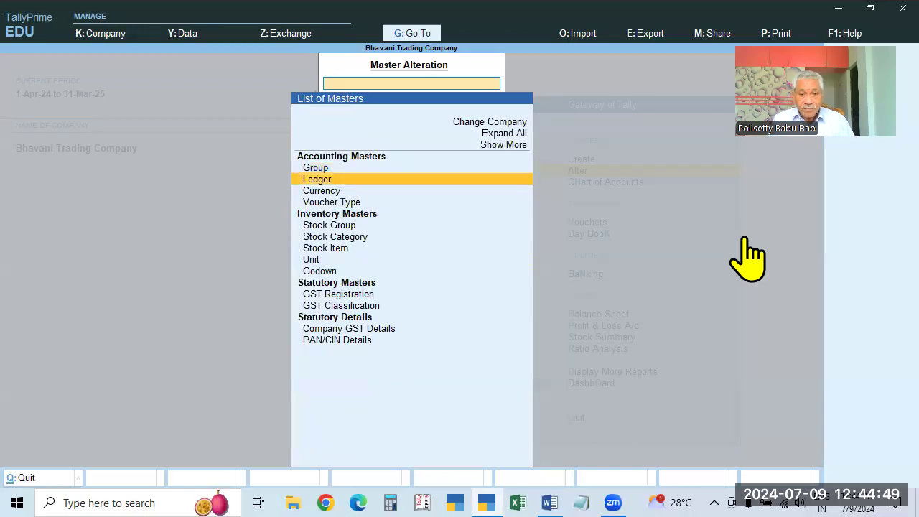
key("Return")
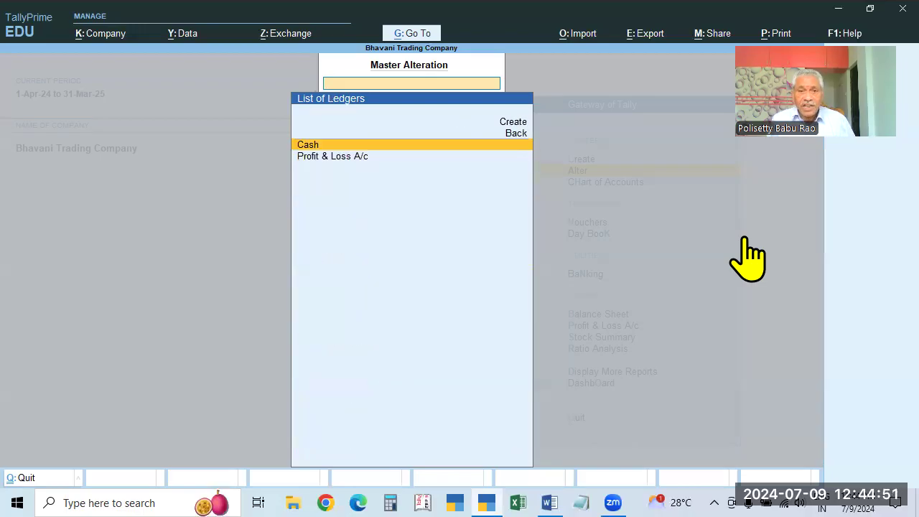
key("Down")
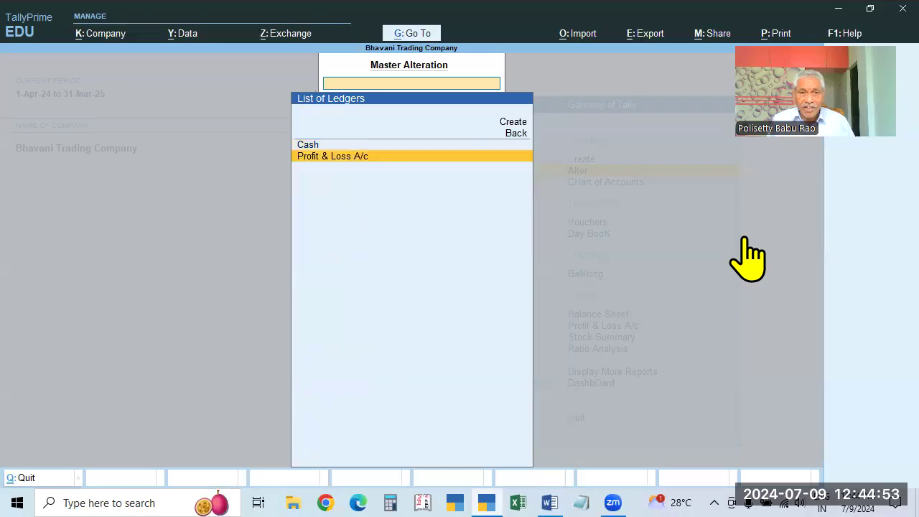
key("Escape")
key("Up")
key("Down")
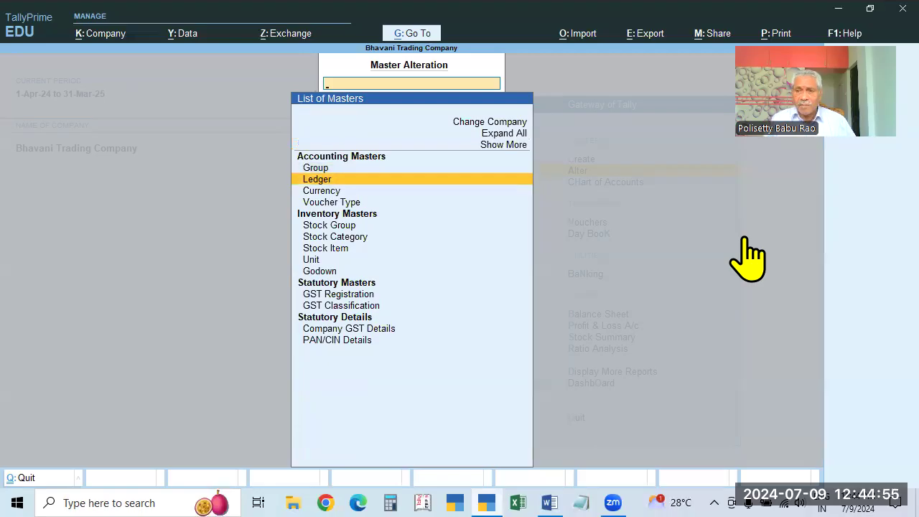
key("Up")
key("Return")
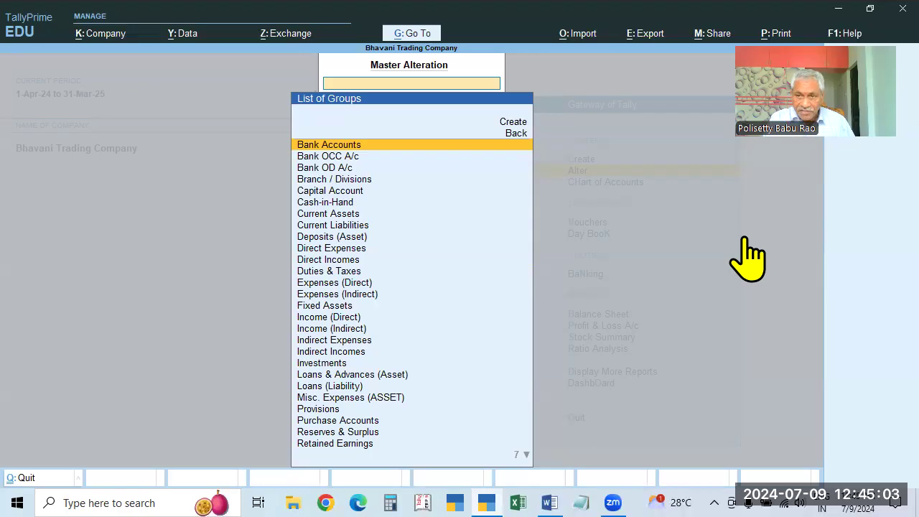
key("Escape")
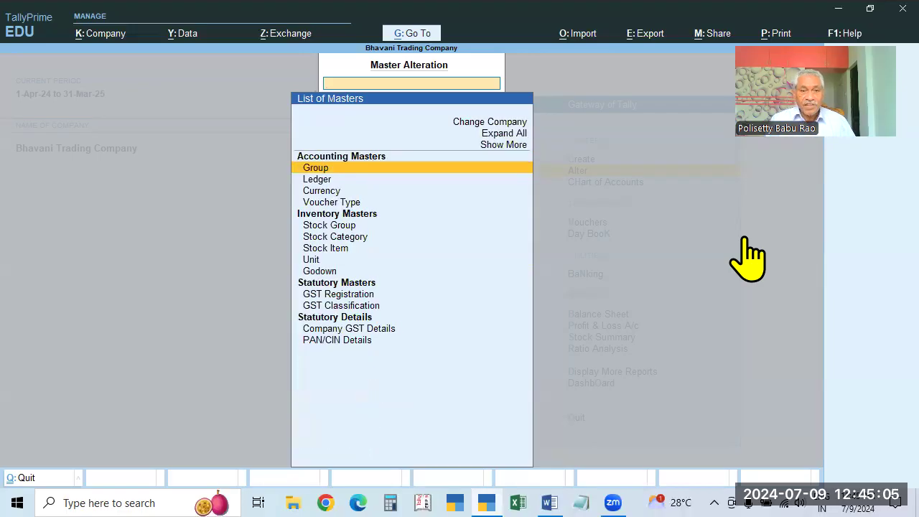
- View the currencies available for alteration and return to the list of masters
key("Down")
key("Down")
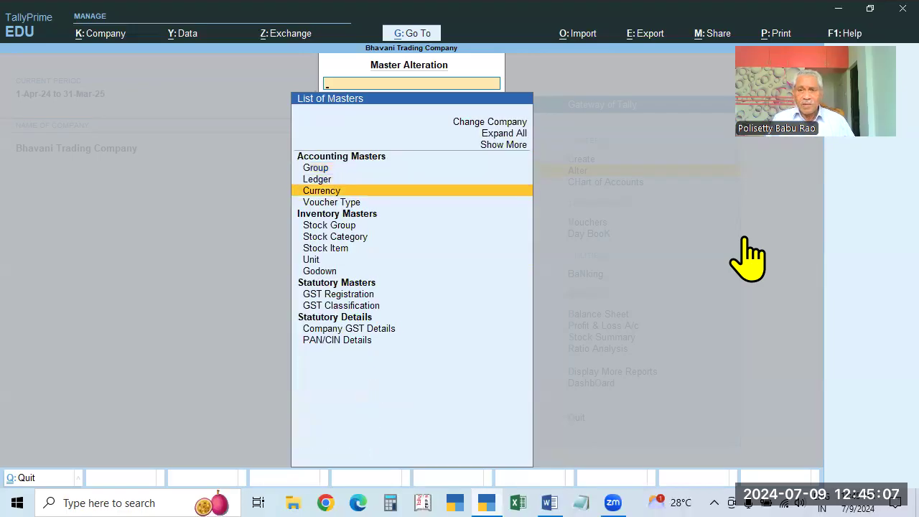
key("Return")
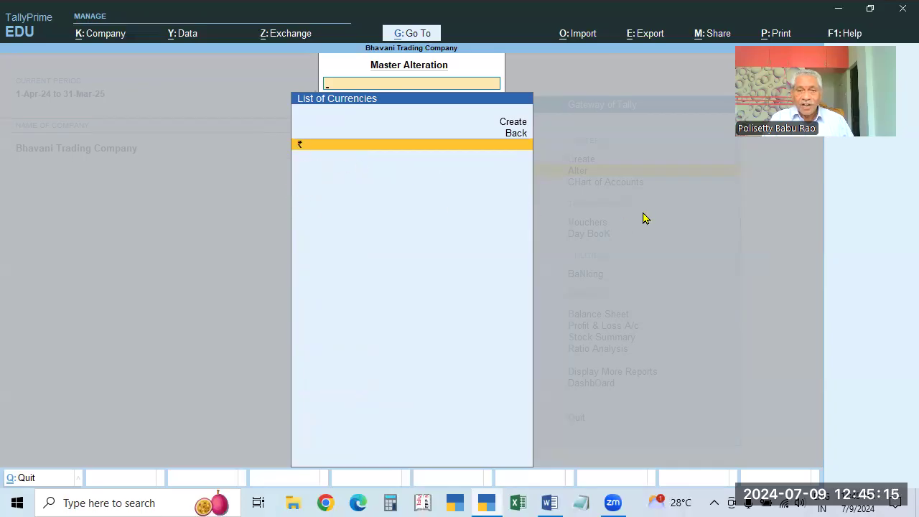
key("Escape")
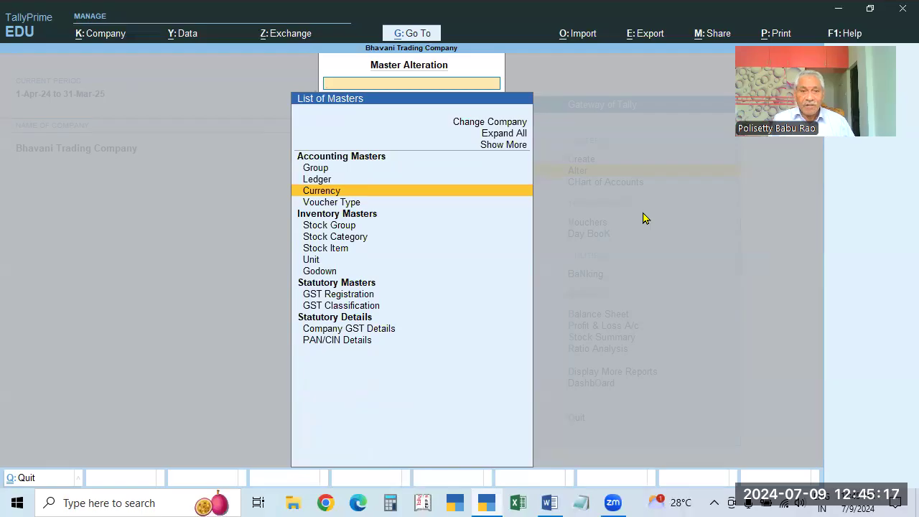
- Look through the Group, Ledger, Currency and Voucher Type entries of the Accounting Masters, stopping at Currency
key("Down")
key("Up")
key("Up")
key("Up")
key("Down")
key("Up")
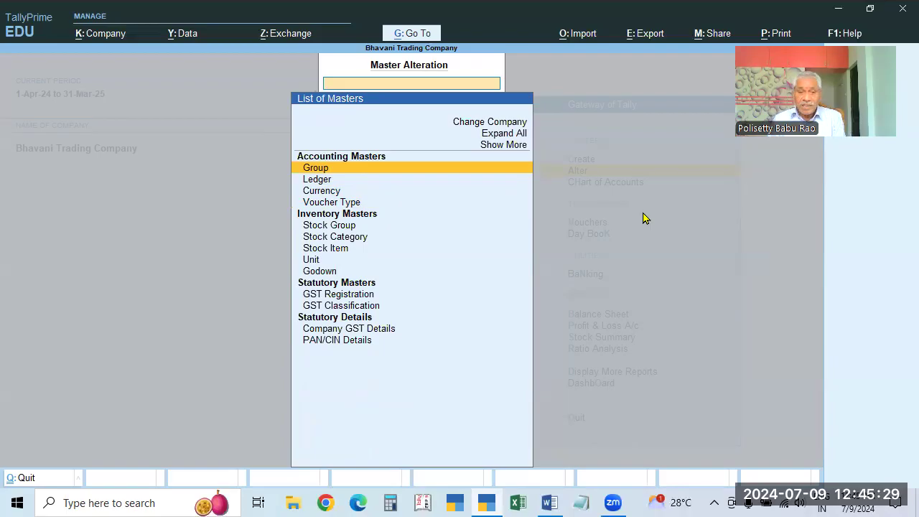
key("Down")
key("Down")
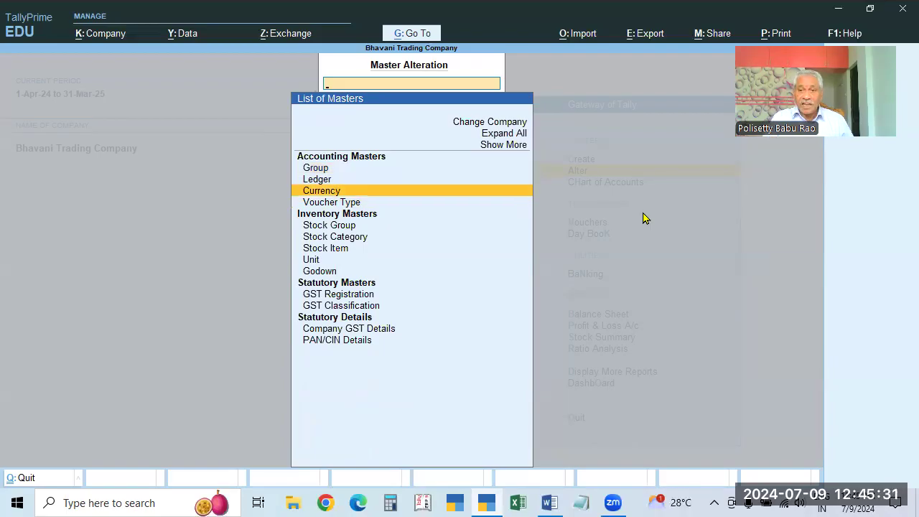
- Examine the predefined voucher types offered for alteration, going through the list from Contra to Stock Journal
key("Down")
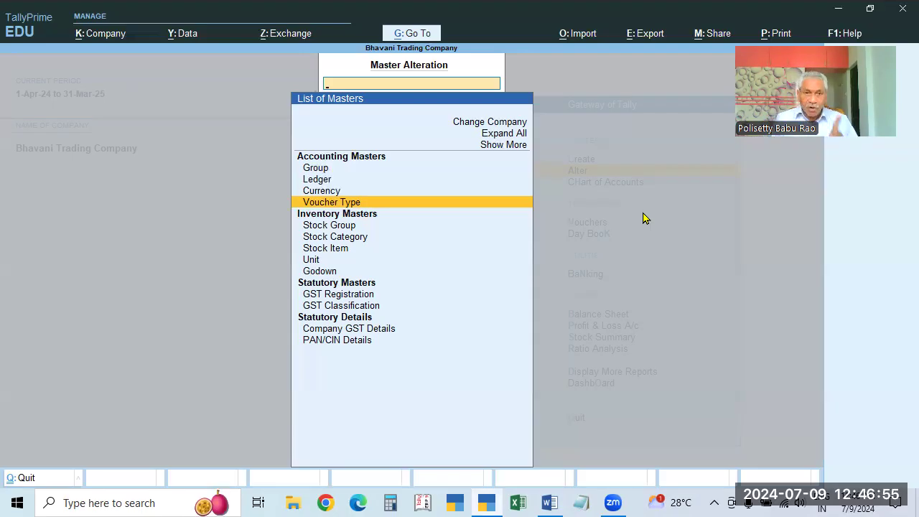
key("Return")
key("Down")
key("Down")
key("Down")
key("Down")
key("Down")
key("Down")
key("Down")
key("Down")
key("Down")
key("Down")
key("Down")
key("Down")
key("Down")
key("Down")
key("Down")
key("Down")
key("Down")
key("Down")
key("Down")
key("Up")
key("Up")
key("Up")
key("Up")
key("Up")
key("Up")
key("Up")
key("Up")
key("Up")
key("Up")
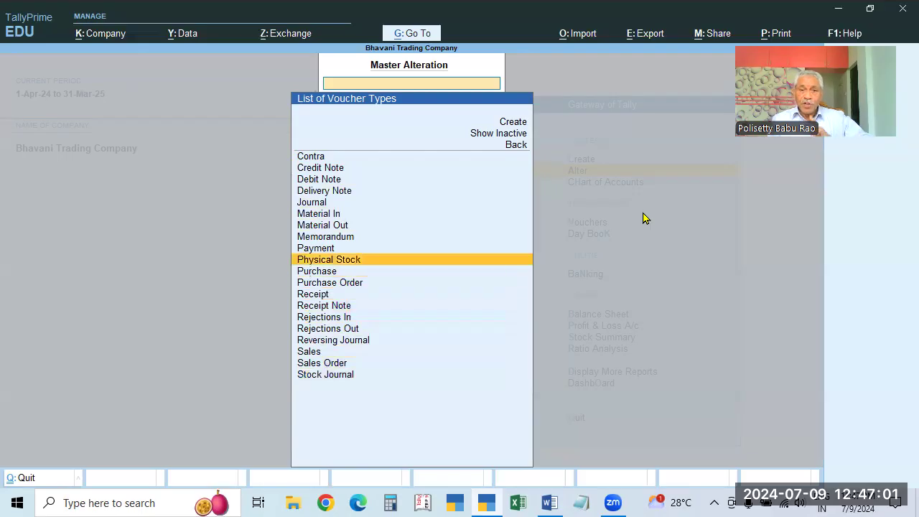
key("Up")
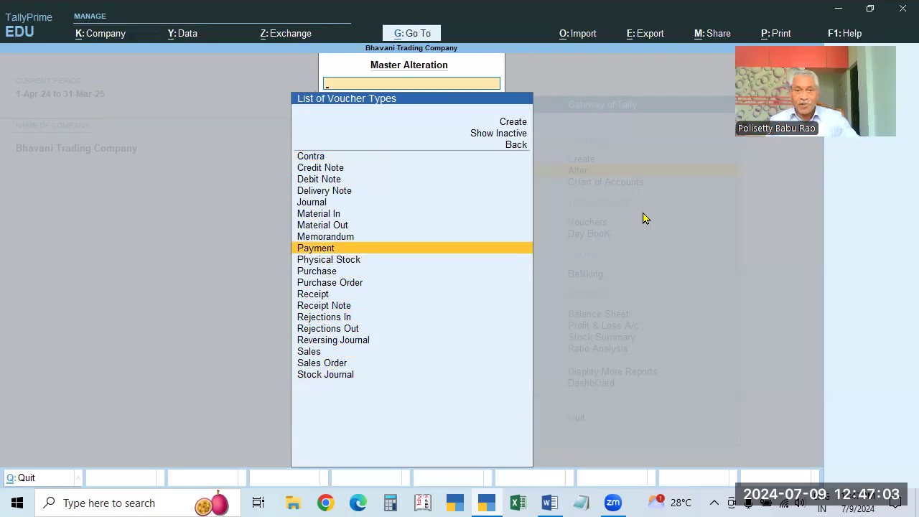
key("Up")
key("Up")
key("Up")
key("Up")
key("Up")
key("Up")
key("Up")
key("Up")
key("Down")
key("Down")
key("Down")
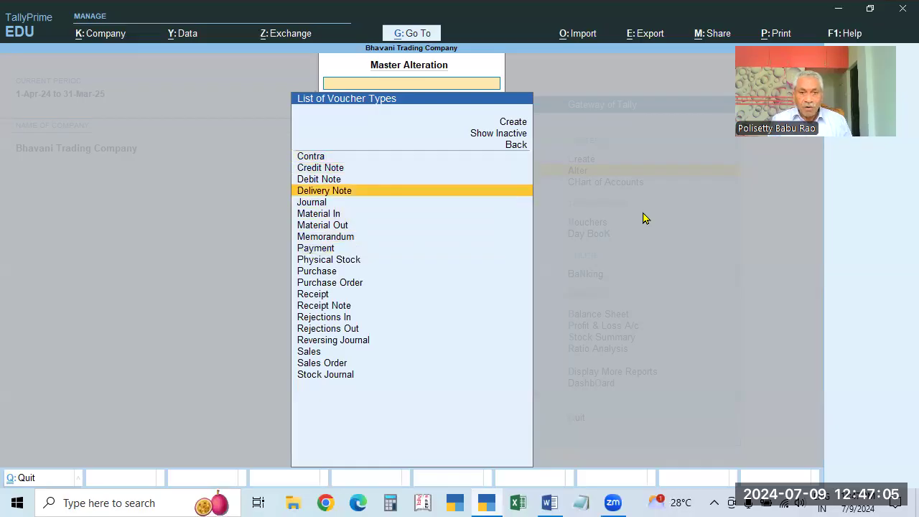
key("Down")
key("Down")
key("Down")
key("Down")
key("Down")
key("Down")
key("Down")
key("Down")
key("Down")
key("Down")
key("Down")
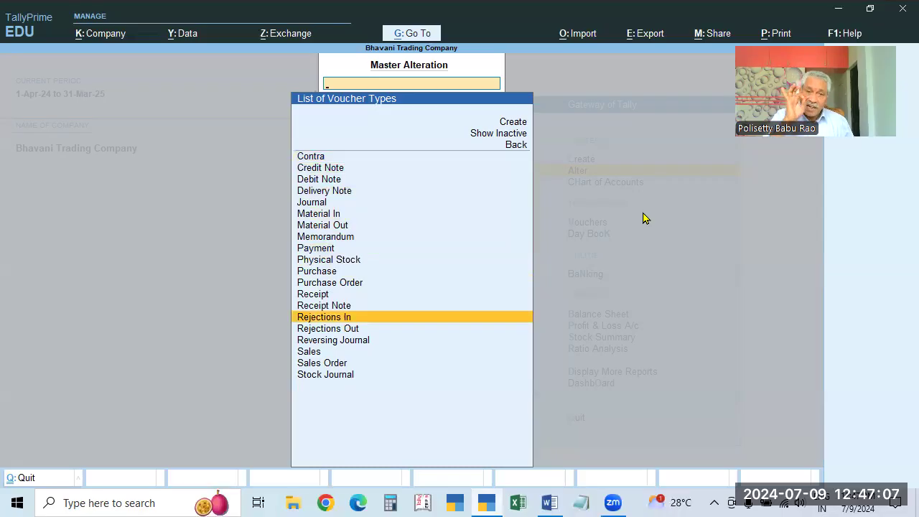
key("Escape")
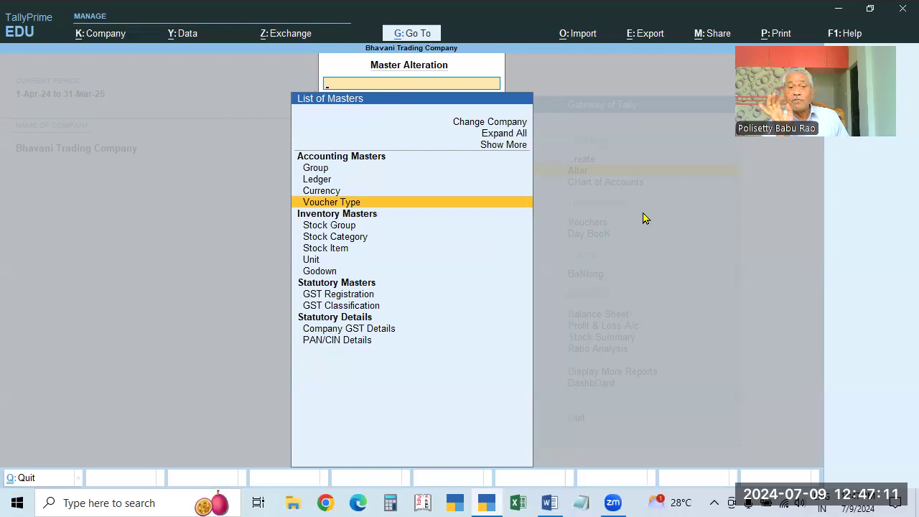
- View the alteration lists for groups, ledgers, currencies and voucher types in turn, and return to the Gateway of Tally
left_click(307, 167)
key("Escape")
key("Down")
key("Return")
key("Escape")
key("Down")
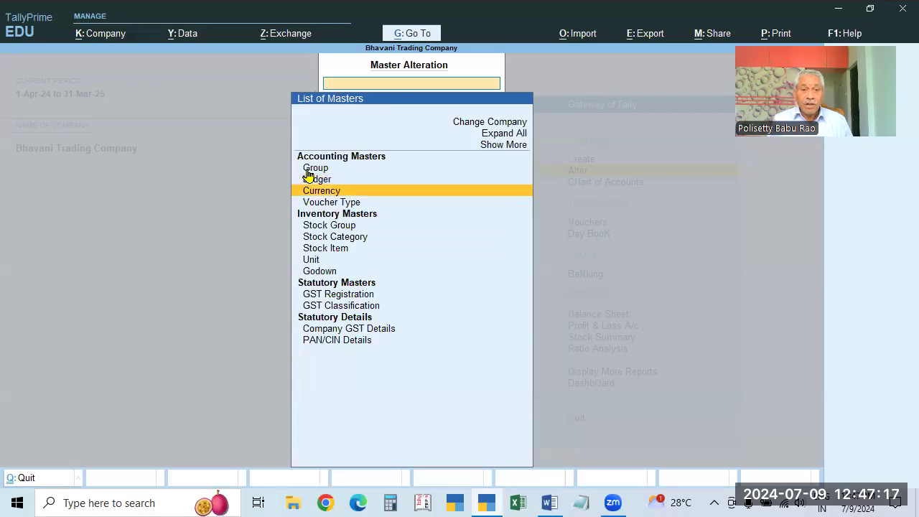
key("Return")
key("Escape")
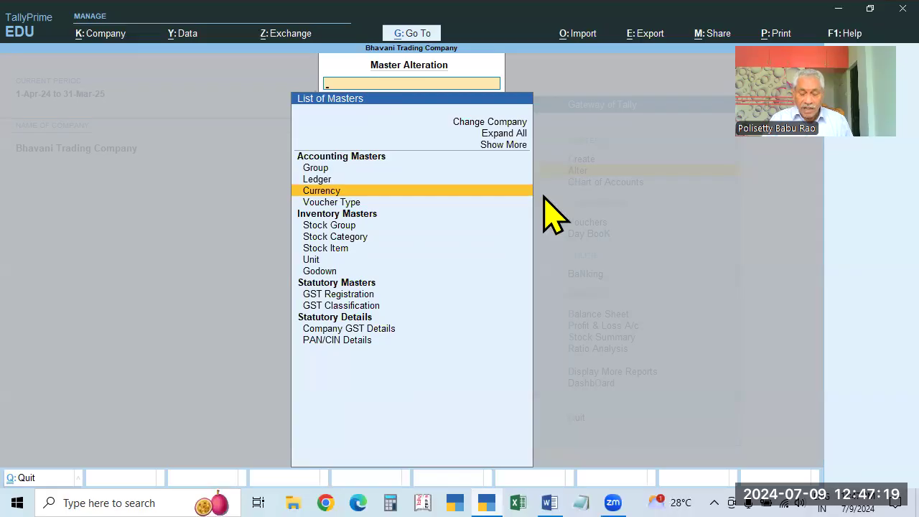
key("Down")
key("Return")
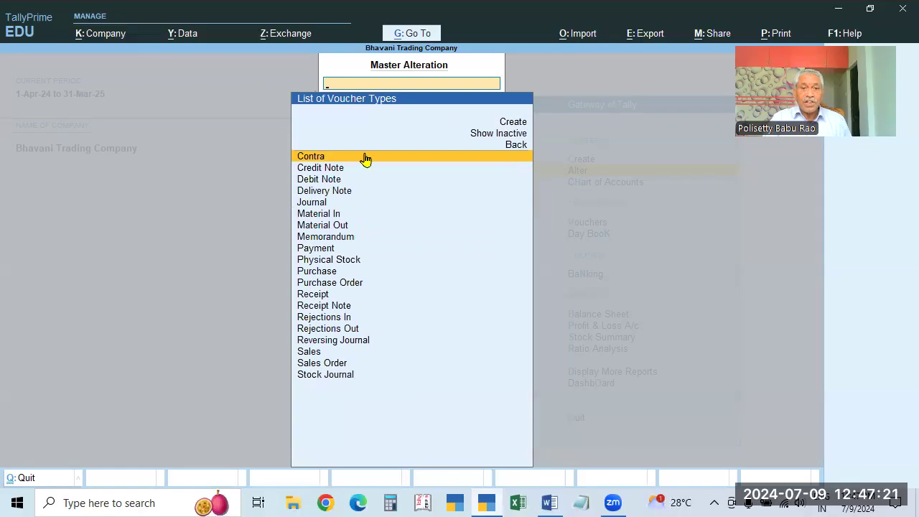
key("Escape")
key("Escape")
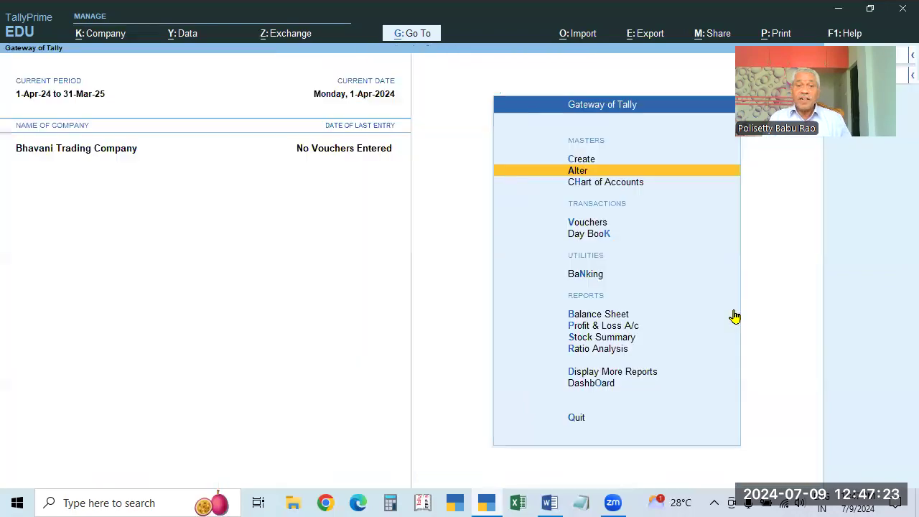
- Reopen Master Alteration and view the list of default ledgers
left_click(549, 502)
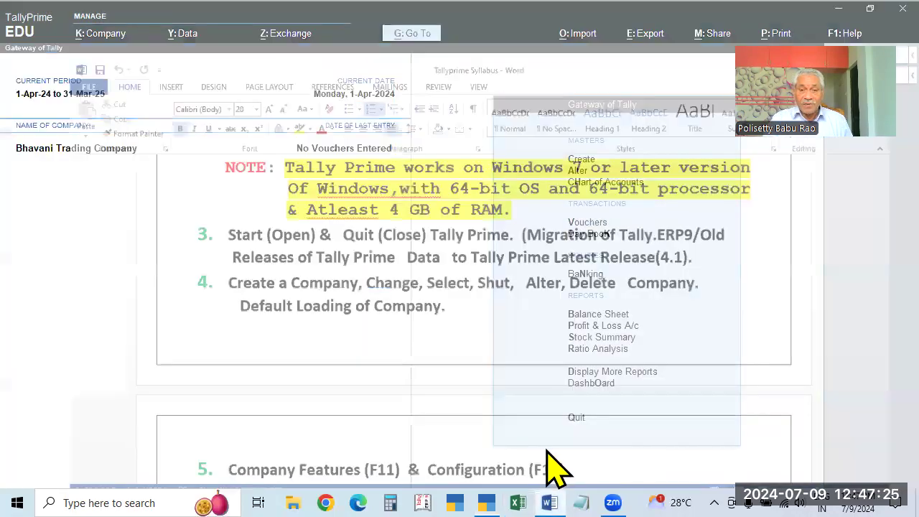
key("alt+Tab")
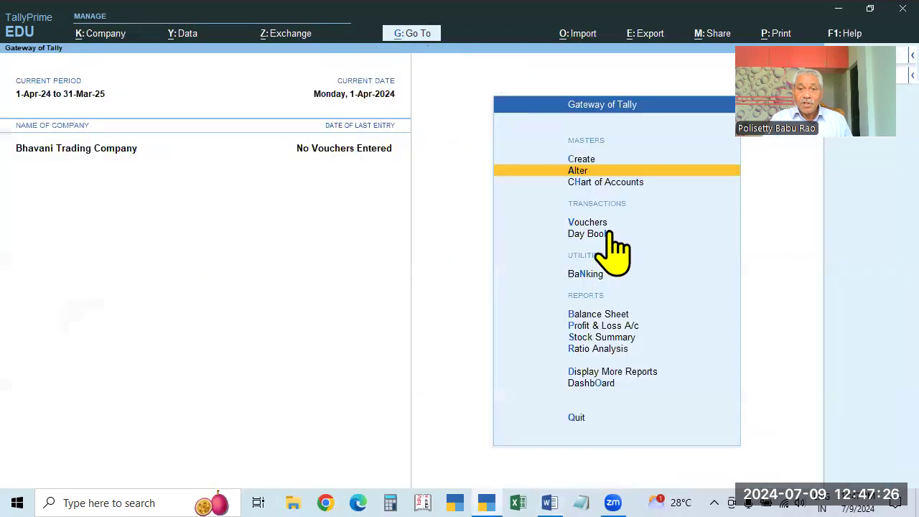
left_click(590, 174)
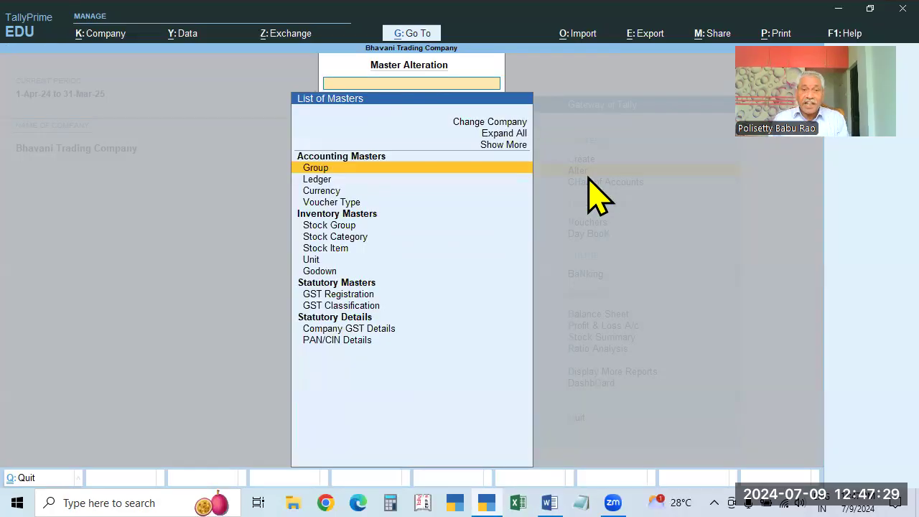
key("Down")
key("Return")
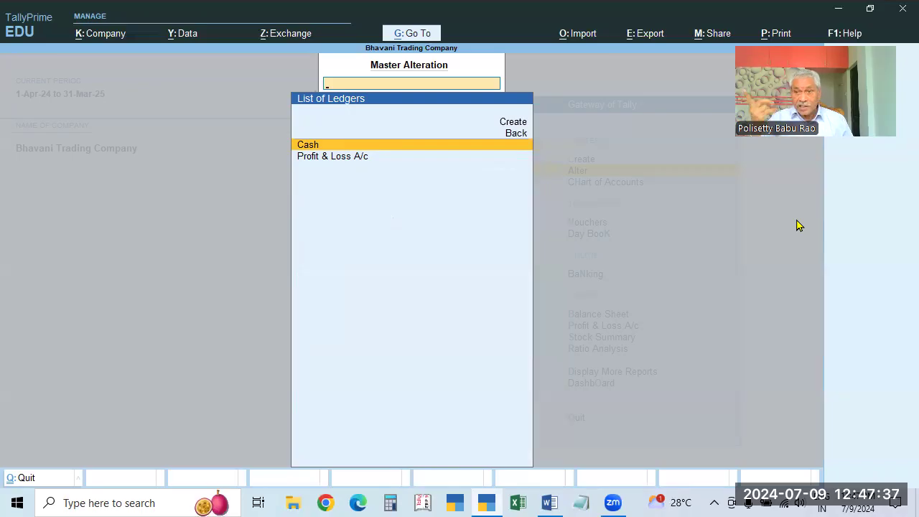
key("Escape")
- View a blank Voucher Type Creation form from the list of voucher types and leave it without creating anything
key("Down")
key("Down")
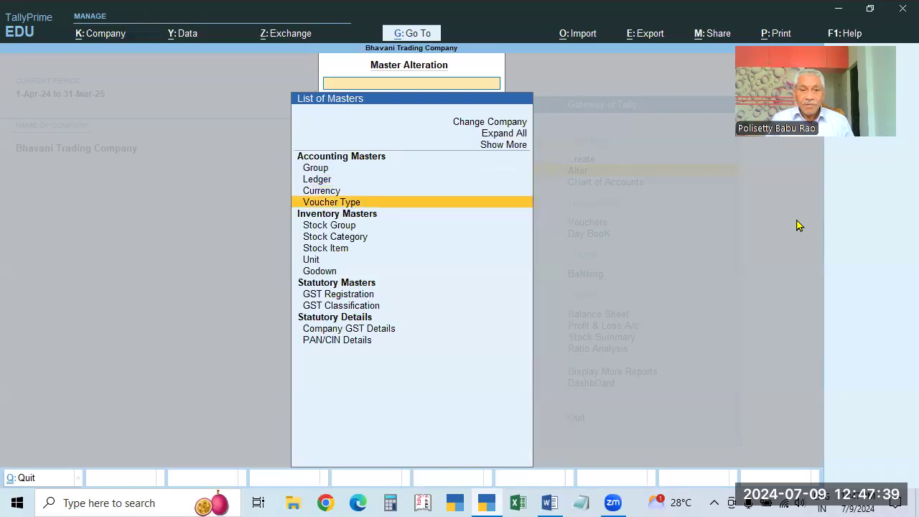
key("Return")
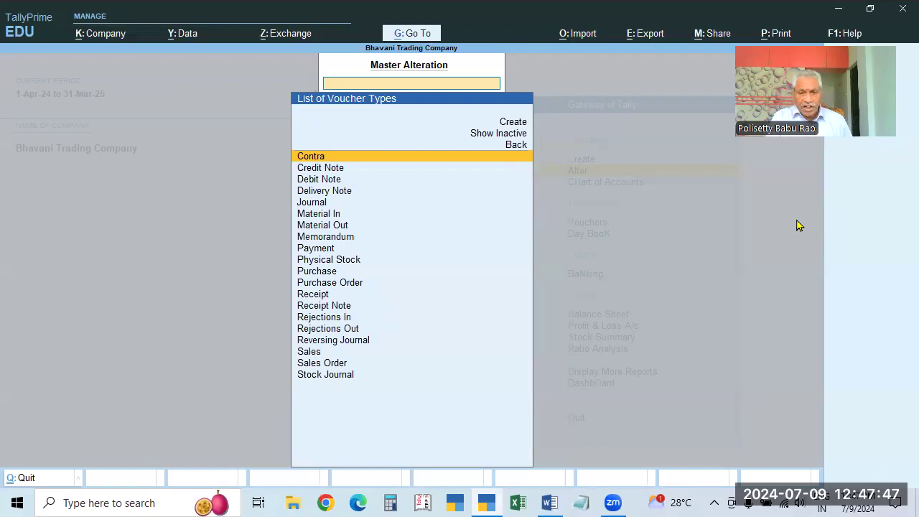
key("Up")
key("Up")
key("Up")
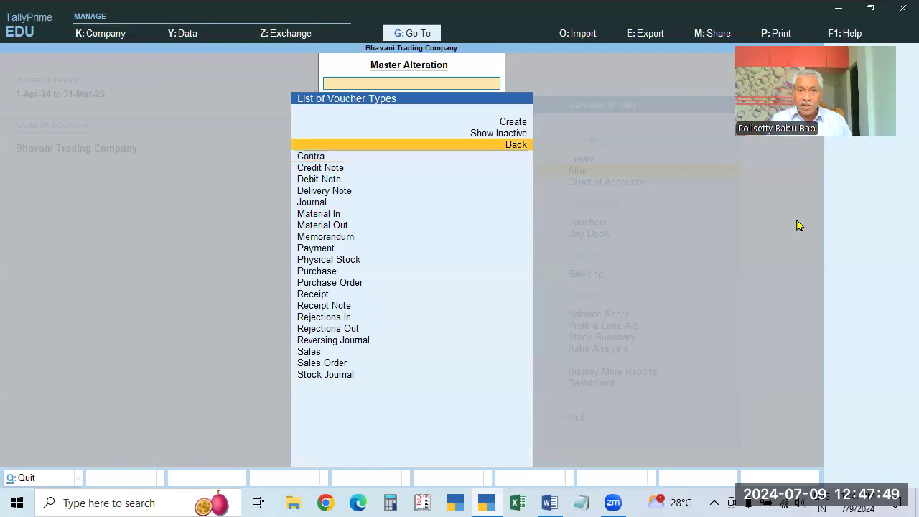
key("Return")
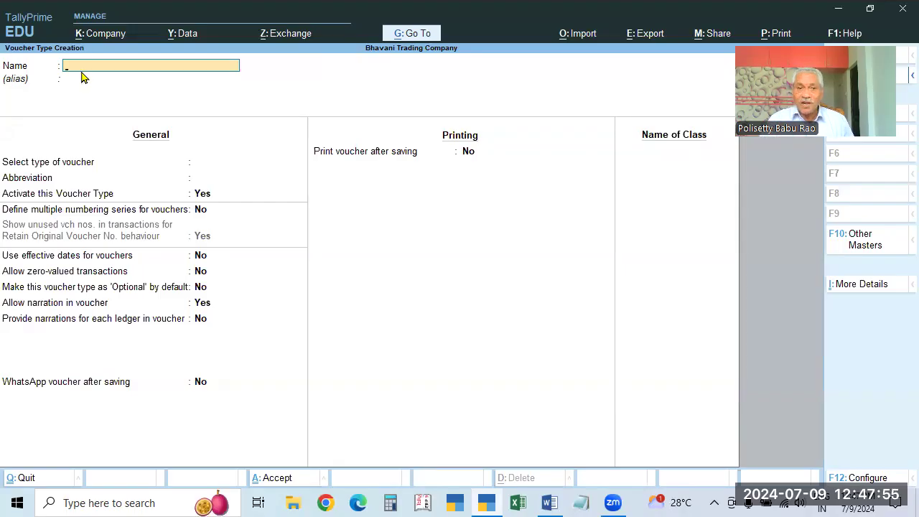
key("Escape")
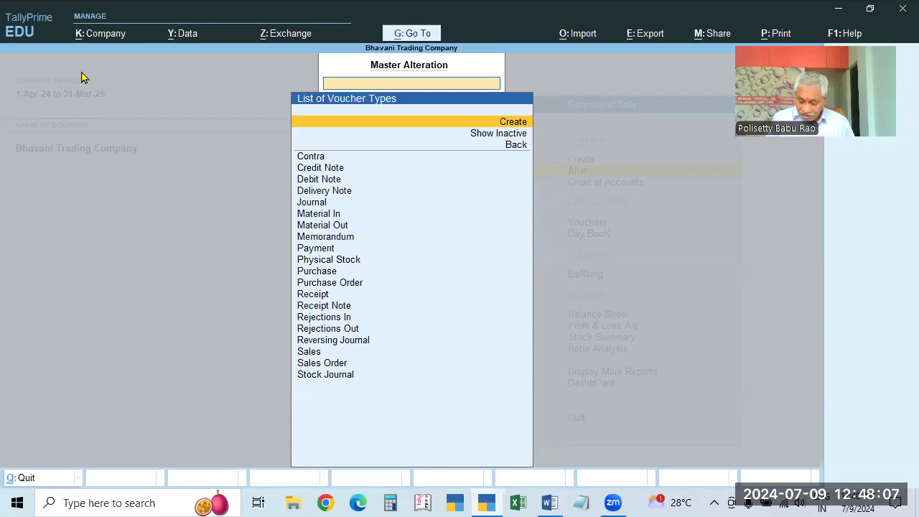
- View the Cash ledger's alteration form to check its parent group, and quit it without changes
key("Escape")
key("Down")
key("Up")
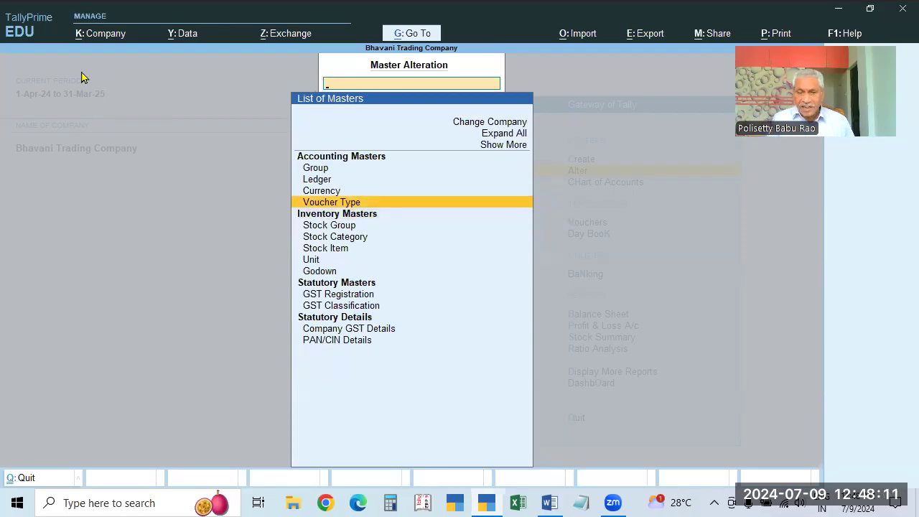
key("Up")
key("Up")
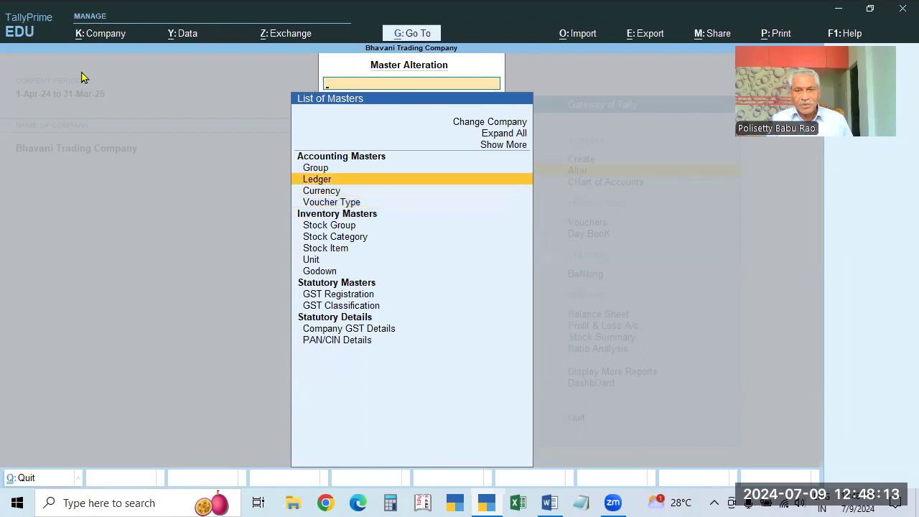
key("Return")
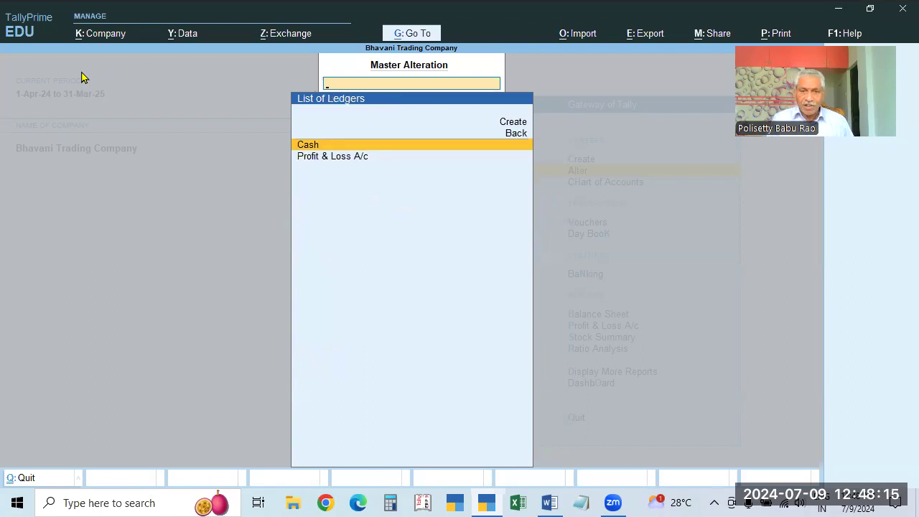
key("Escape")
key("Return")
key("Return")
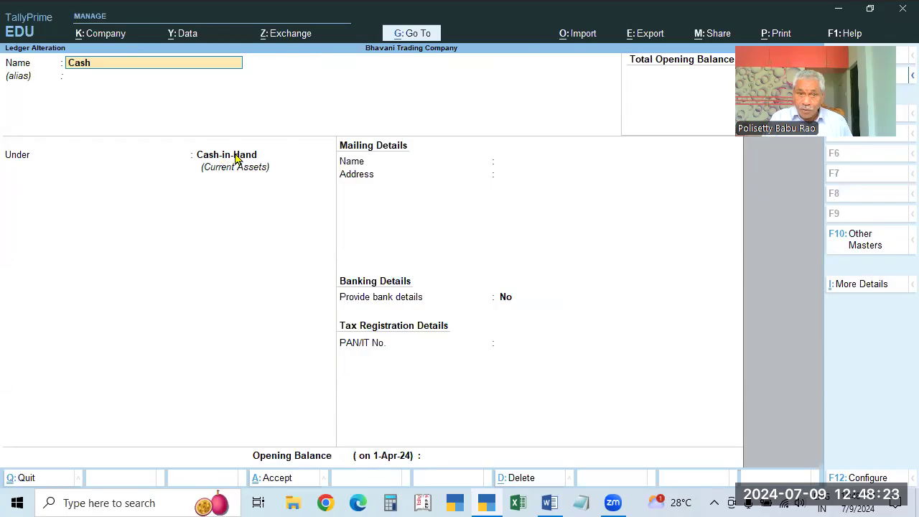
key("Escape")
key("Escape")
key("y")
- View the Profit & Loss A/c ledger for alteration, clear its name, discard the change and return to the list of masters
key("Down")
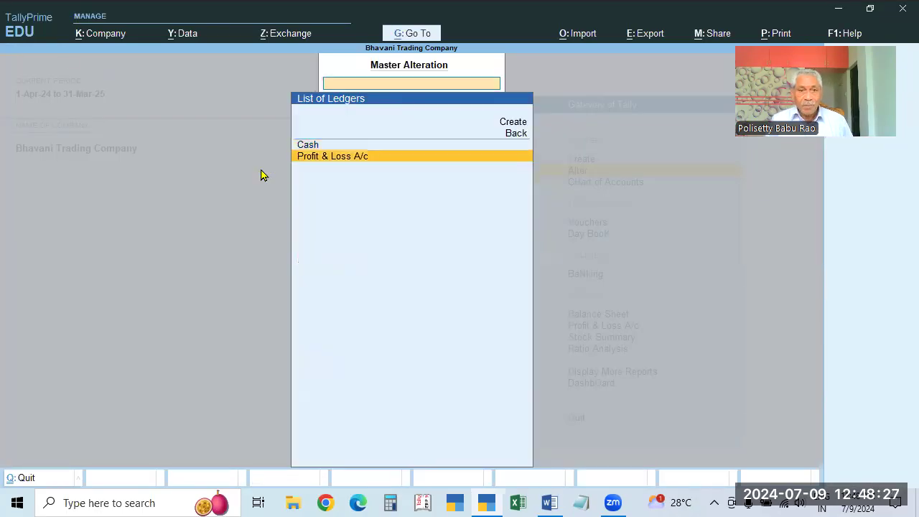
key("Return")
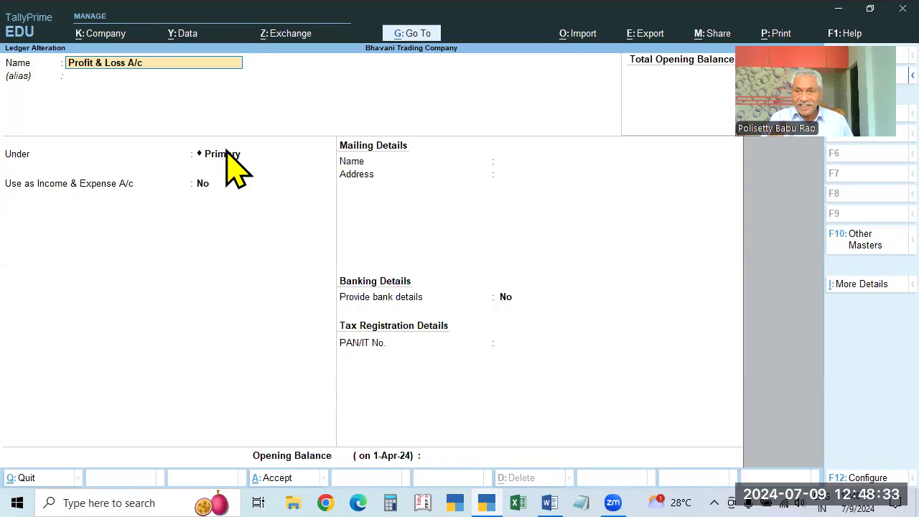
key("BackSpace")
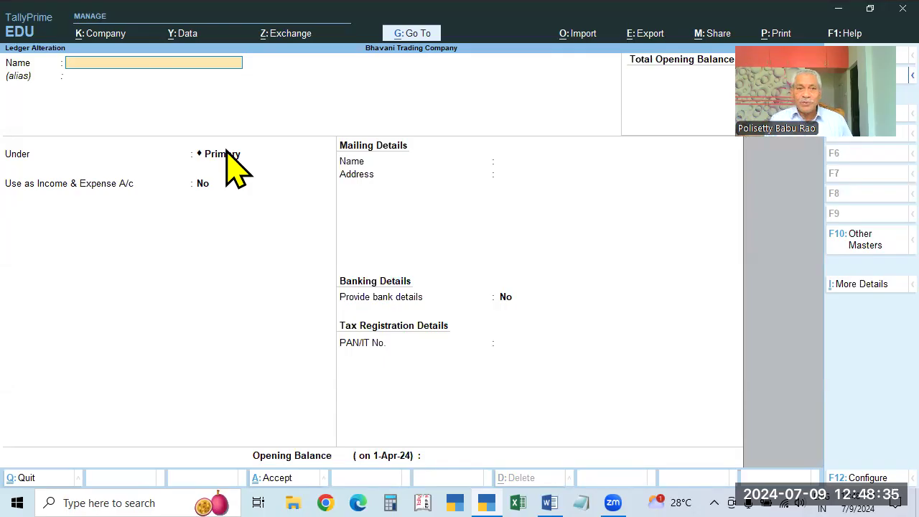
key("Escape")
key("y")
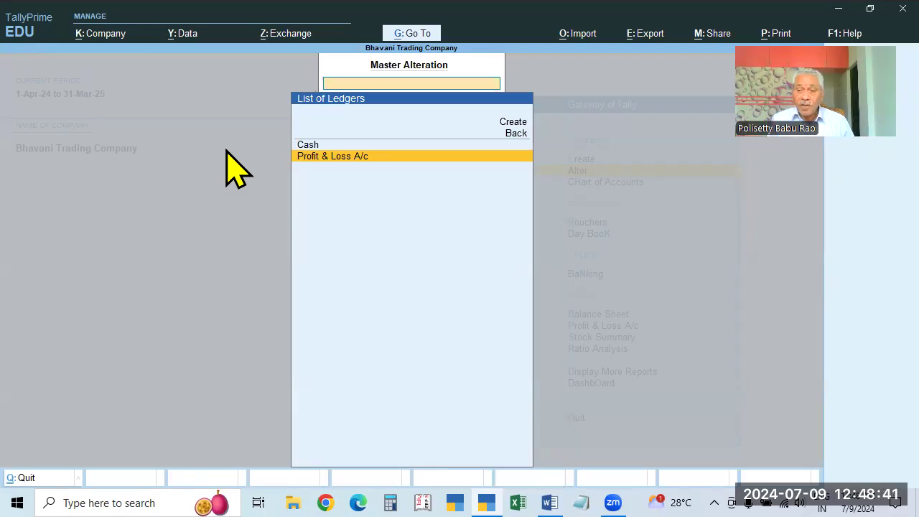
key("Escape")
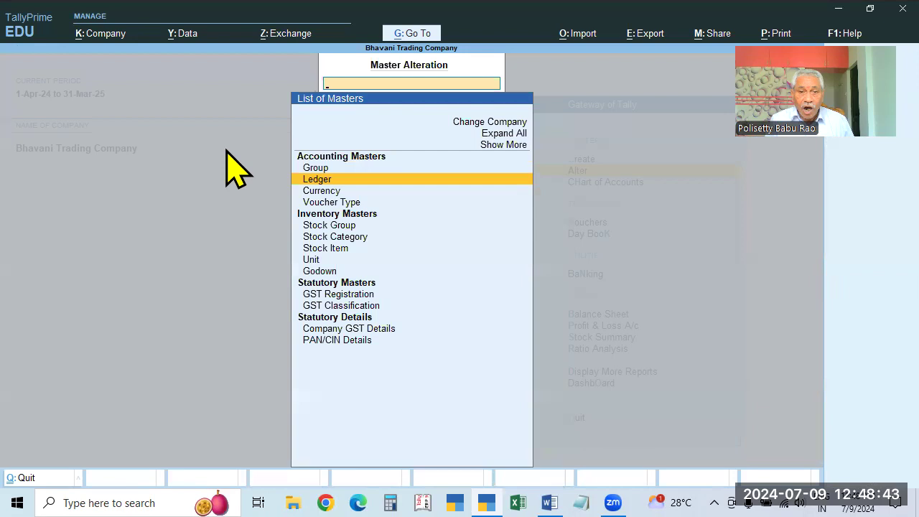
- Examine the list of default account groups down to Loans (Liability), and return to the Gateway of Tally
key("Up")
key("Return")
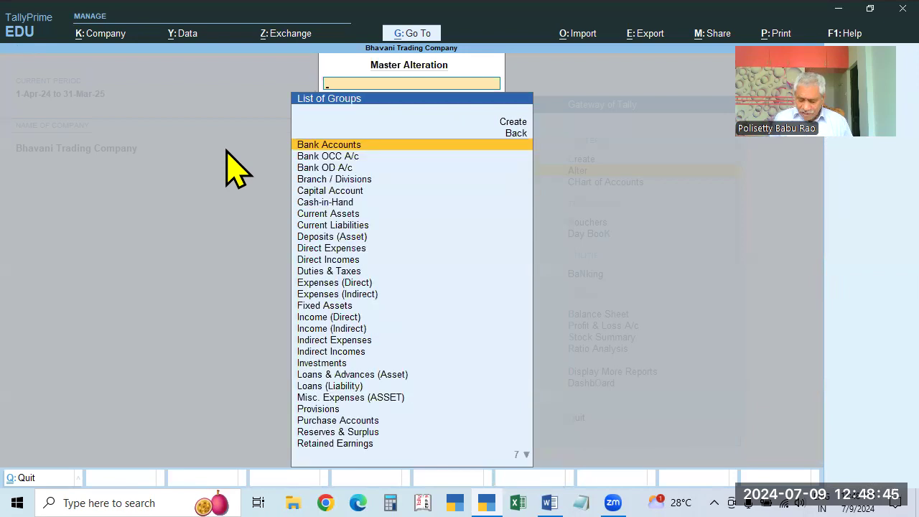
key("Down")
key("Down")
key("Down")
key("Down")
key("Down")
key("Down")
key("Down")
key("Down")
key("Down")
key("Down")
key("Down")
key("Down")
key("Down")
key("Down")
key("Down")
key("Down")
key("Down")
key("Down")
key("Down")
key("Down")
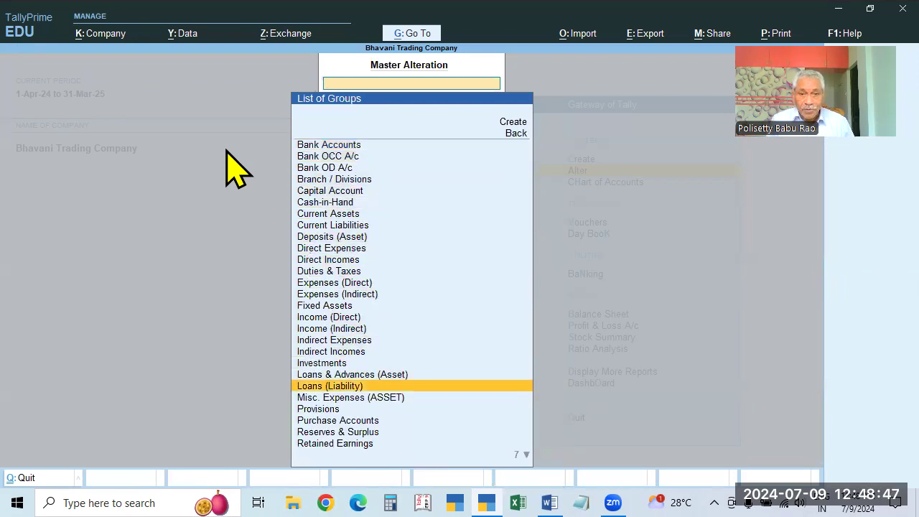
key("Up")
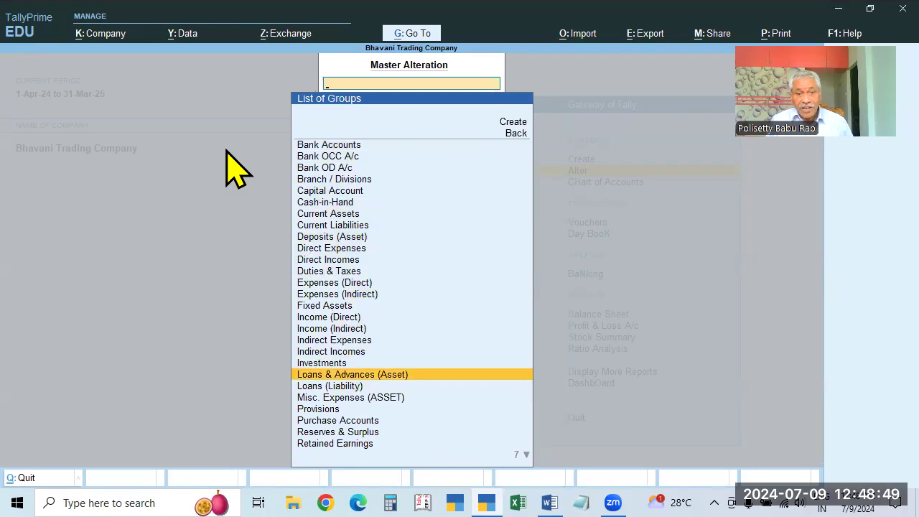
key("Escape")
key("Escape")
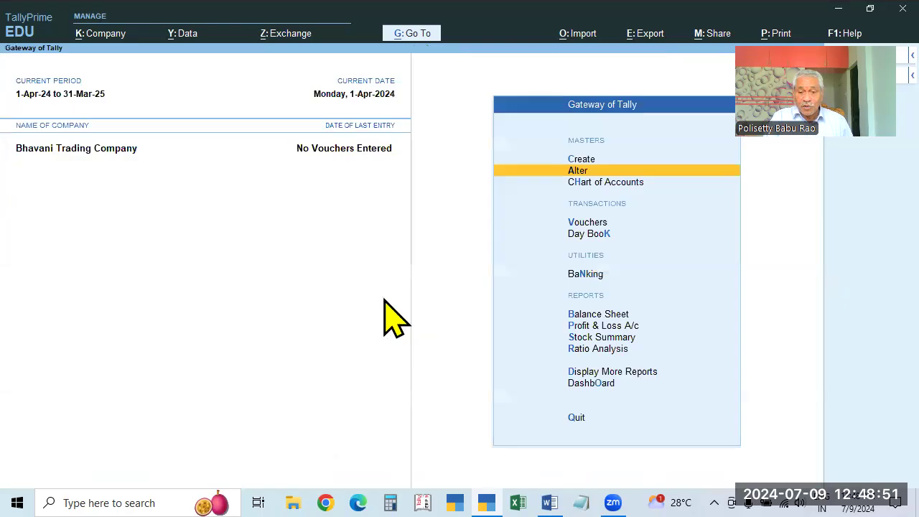
- Switch to the Tallyprime Syllabus document in Word and select "Total 28 Default Groups" under topic 6
left_click(549, 502)
scroll(335, 280, "down", 5)
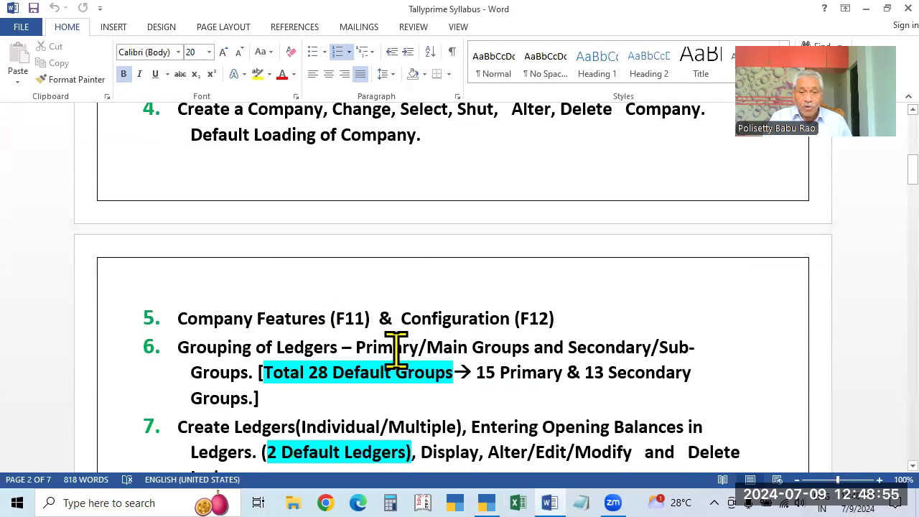
left_click_drag(264, 372, 446, 377)
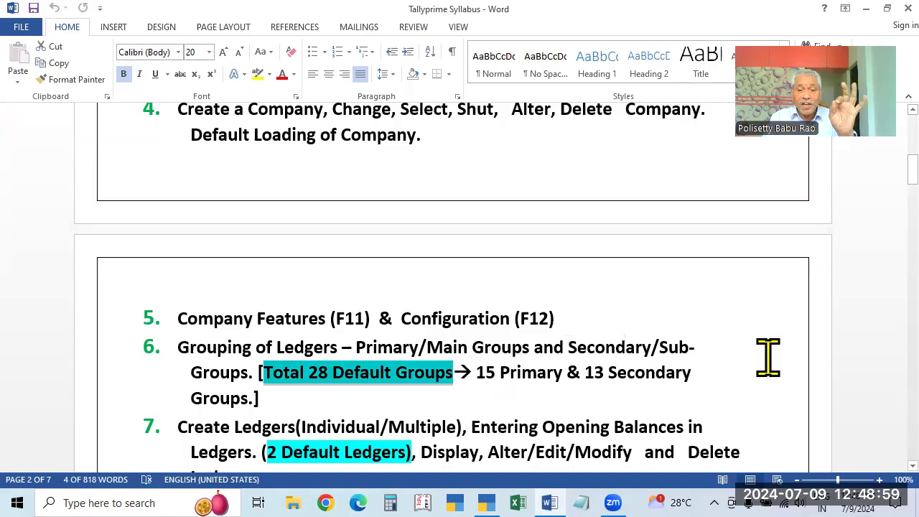
scroll(762, 359, "down", 3)
scroll(765, 361, "up", 2)
scroll(779, 378, "up", 1)
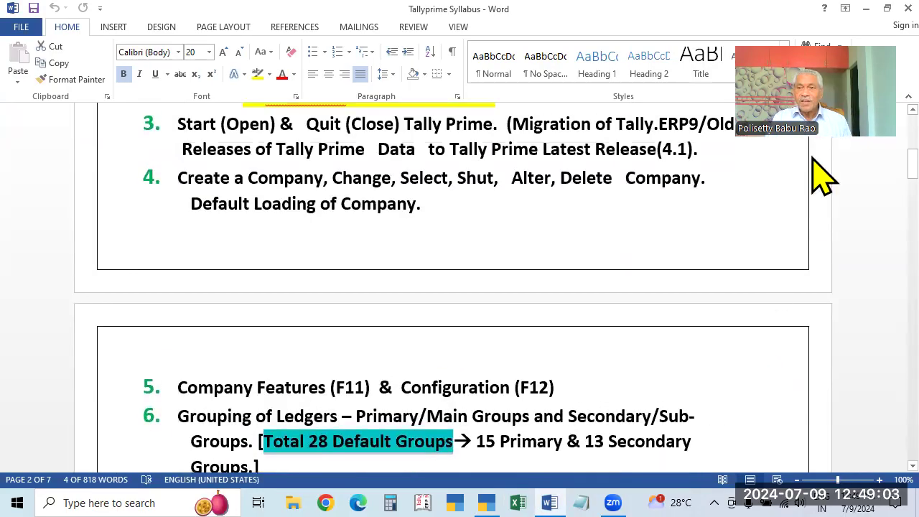
- Minimize the open windows and open the DEFAULT GROUPS IN TALLY PRIME document from the desktop in Word
left_click(864, 9)
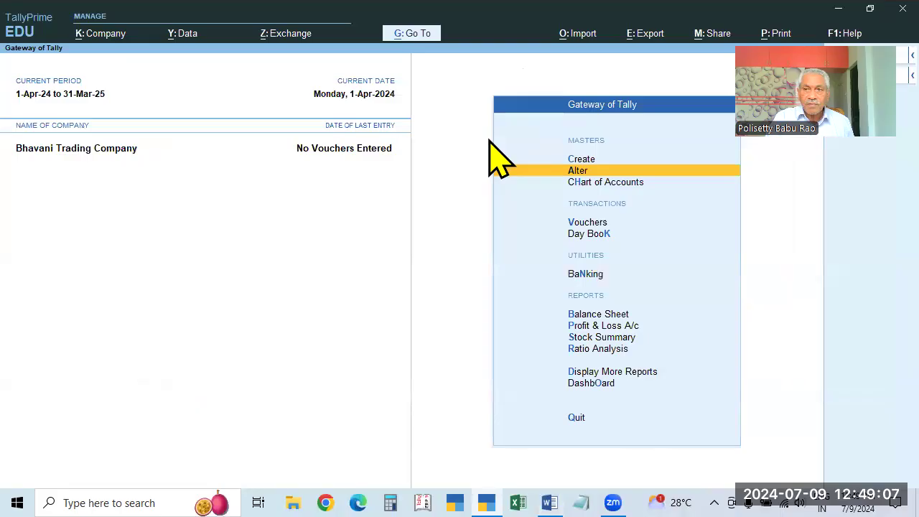
left_click(835, 10)
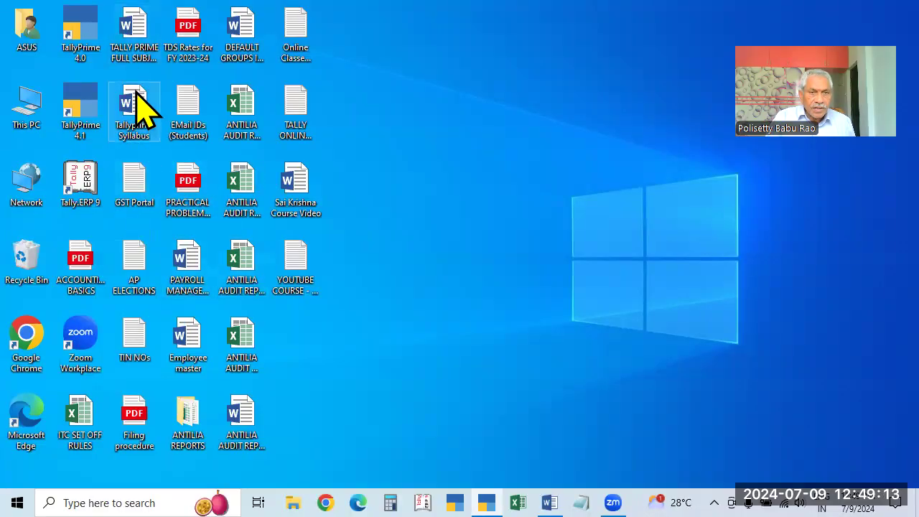
double_click(215, 64)
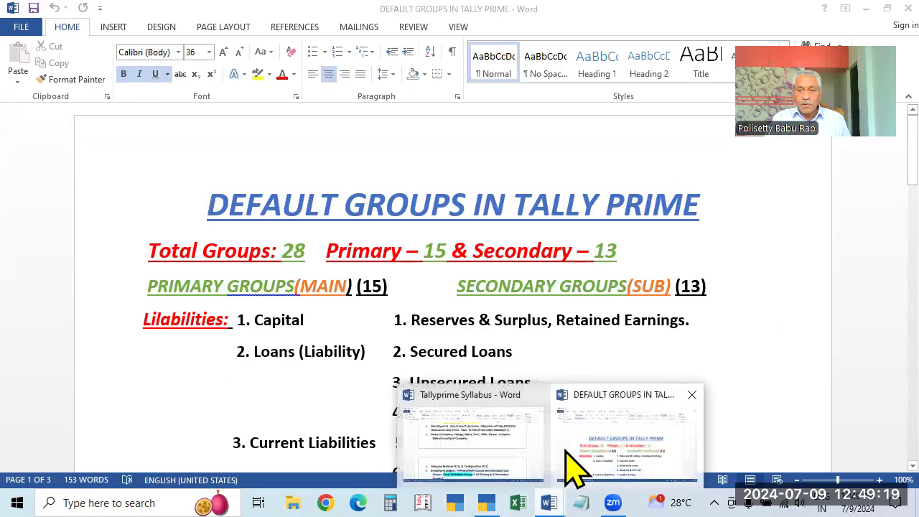
- Switch to the Tallyprime Syllabus document and select "15 Primary" and "13 Secondary" in turn under topic 6
mouse_move(547, 502)
left_click(485, 452)
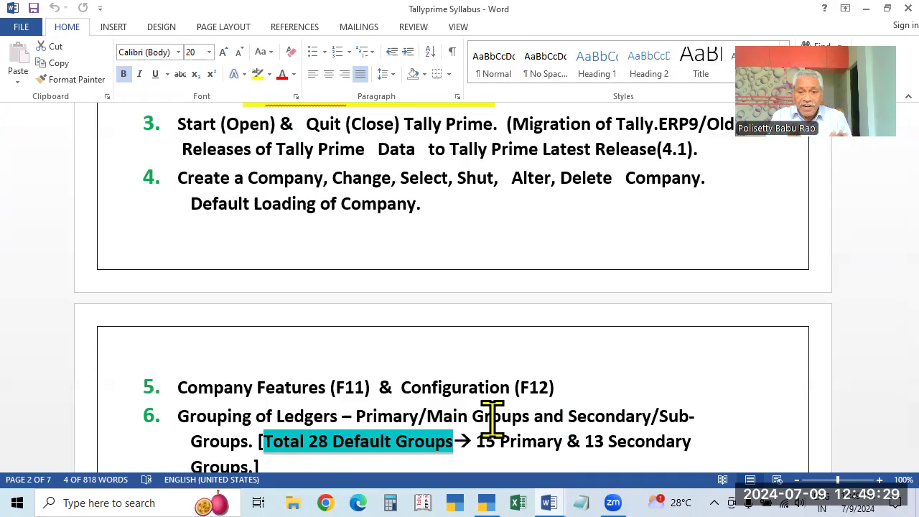
scroll(492, 419, "down", 2)
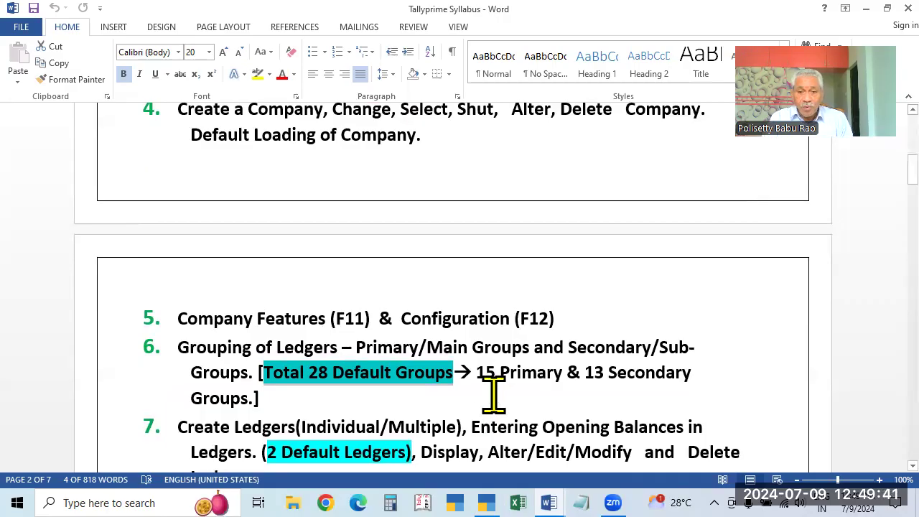
left_click_drag(584, 374, 691, 374)
left_click(285, 398)
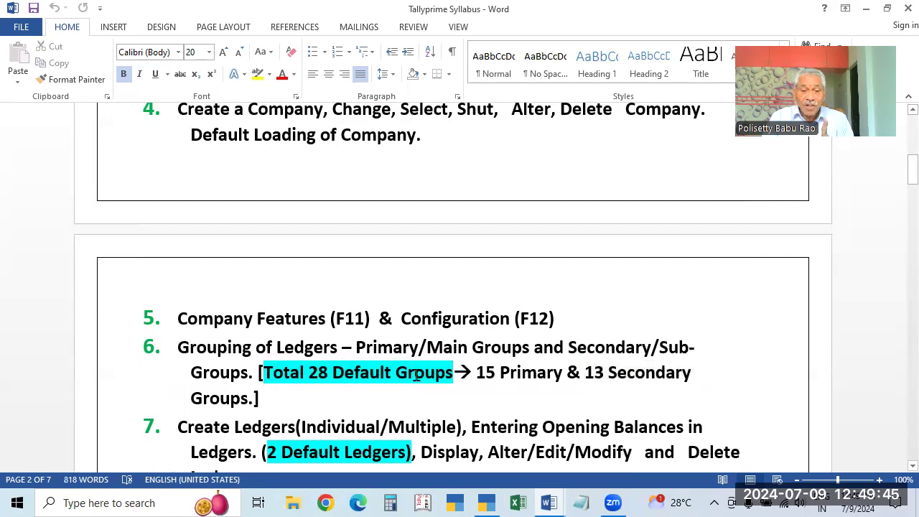
left_click_drag(478, 371, 564, 371)
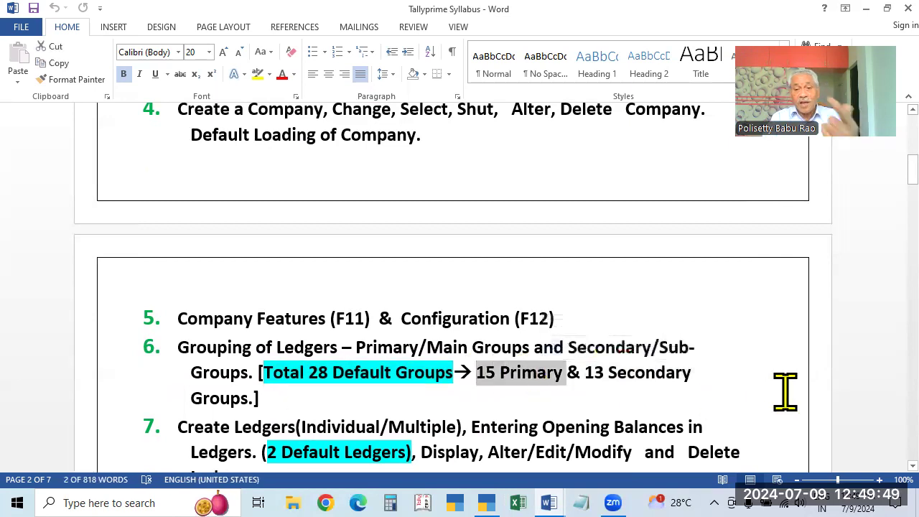
left_click_drag(584, 372, 691, 371)
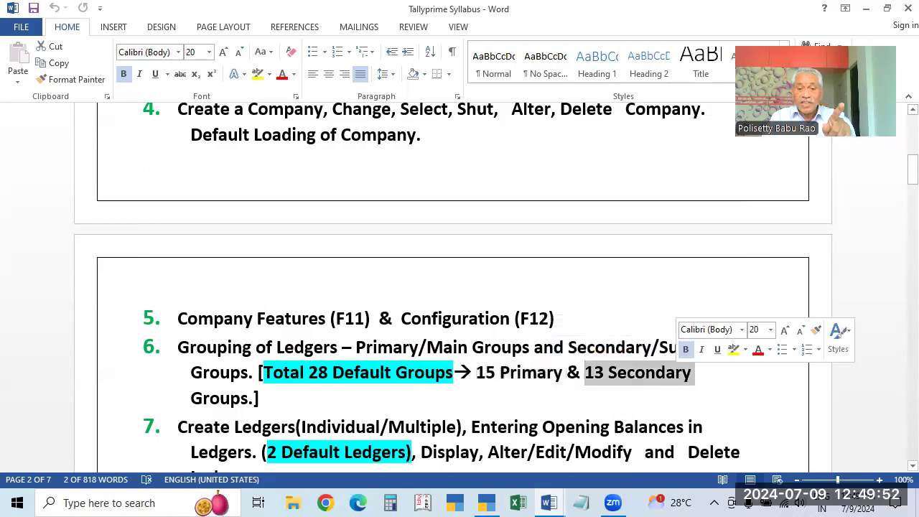
- Return to the DEFAULT GROUPS IN TALLY PRIME document and examine its groups from Liabilities through Assets and Expenses to Incomes
left_click(548, 503)
left_click(626, 439)
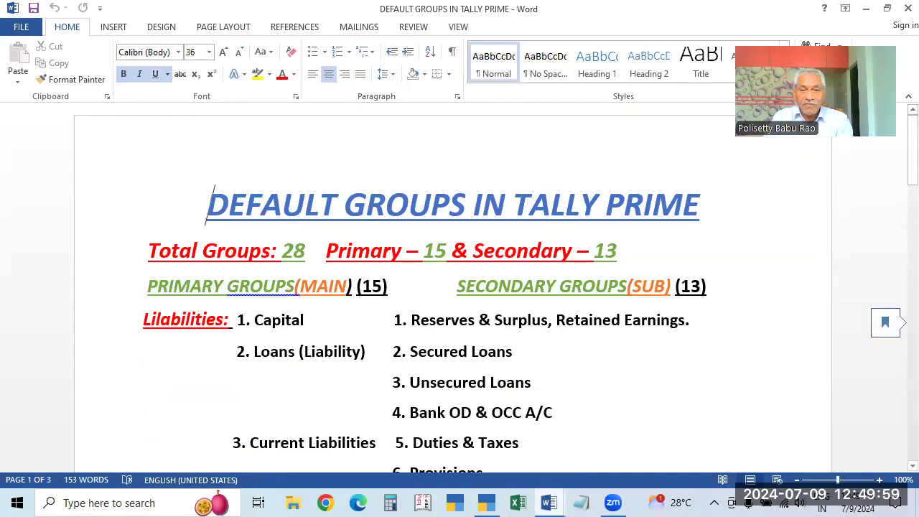
scroll(666, 282, "down", 2)
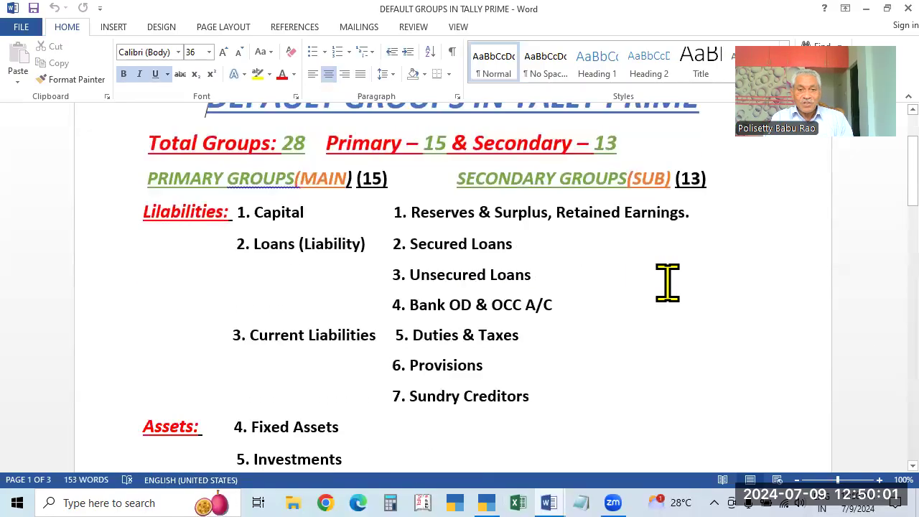
scroll(667, 282, "down", 1)
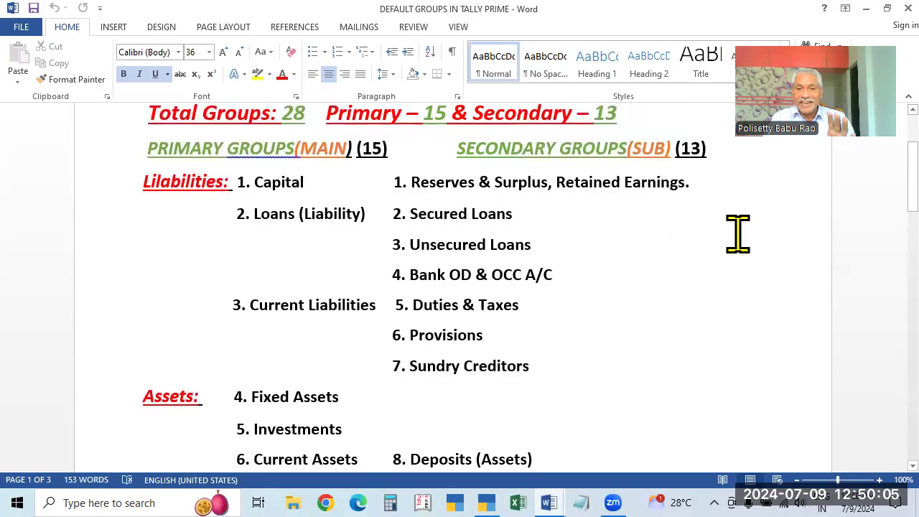
scroll(738, 234, "up", 2)
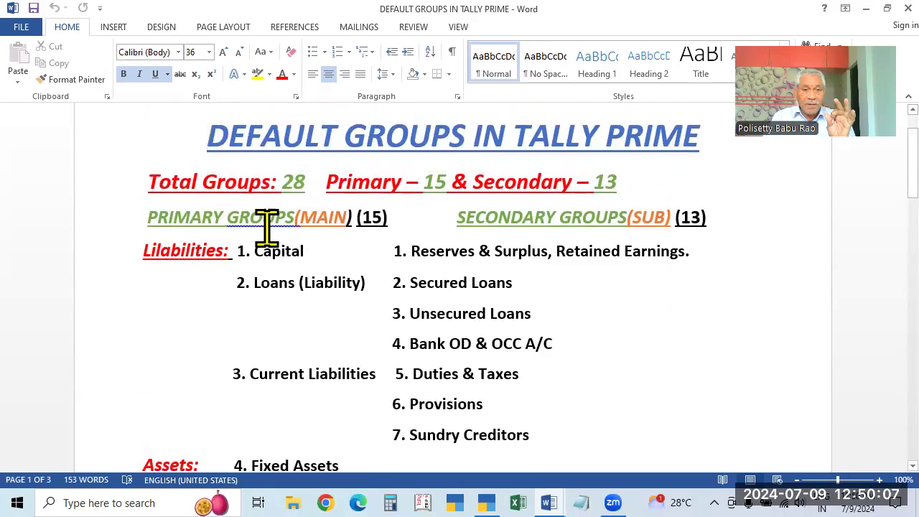
scroll(265, 227, "down", 2)
scroll(283, 291, "down", 2)
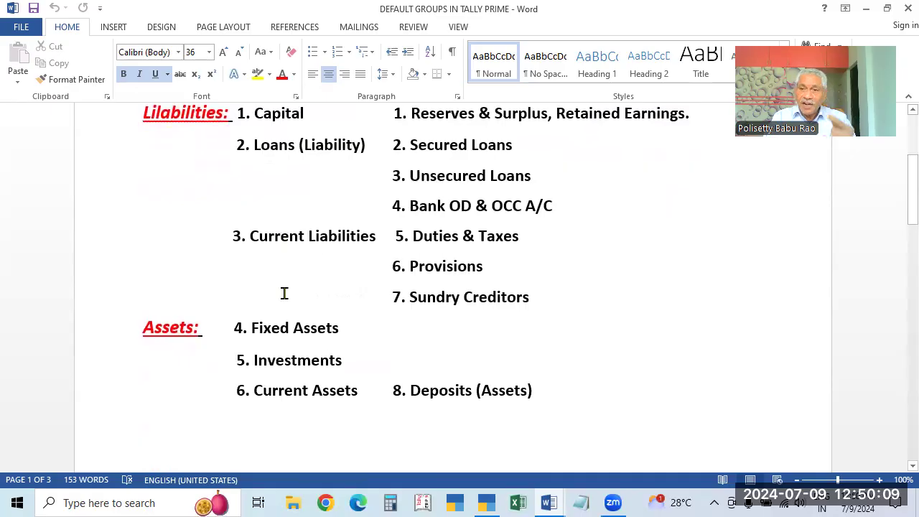
scroll(297, 276, "up", 2)
scroll(329, 250, "down", 1)
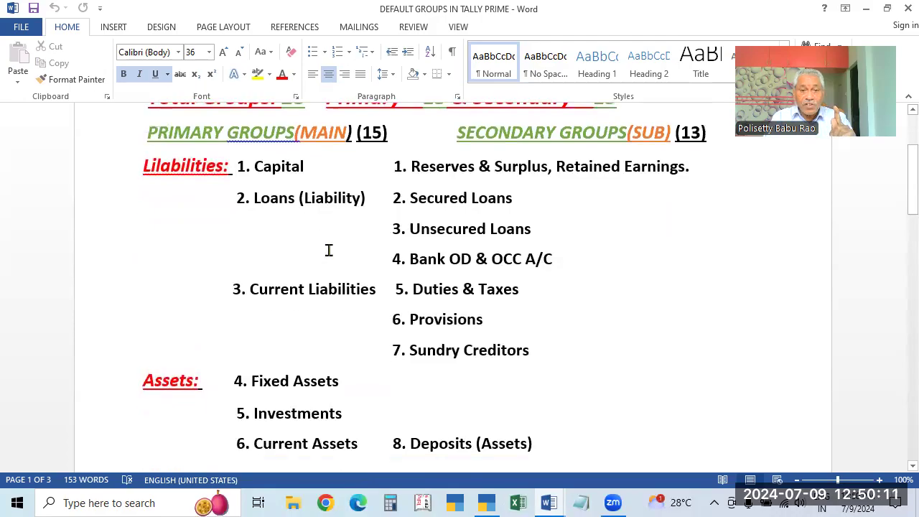
scroll(328, 250, "down", 2)
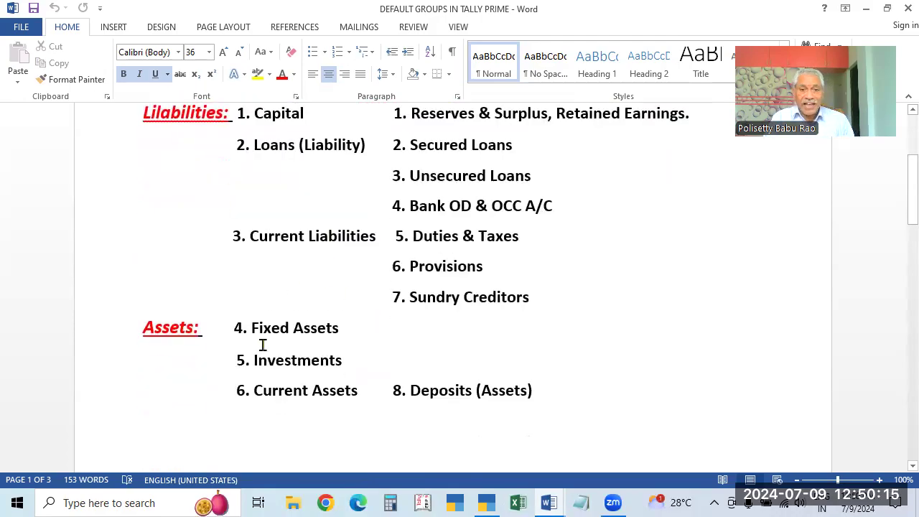
scroll(263, 345, "down", 15)
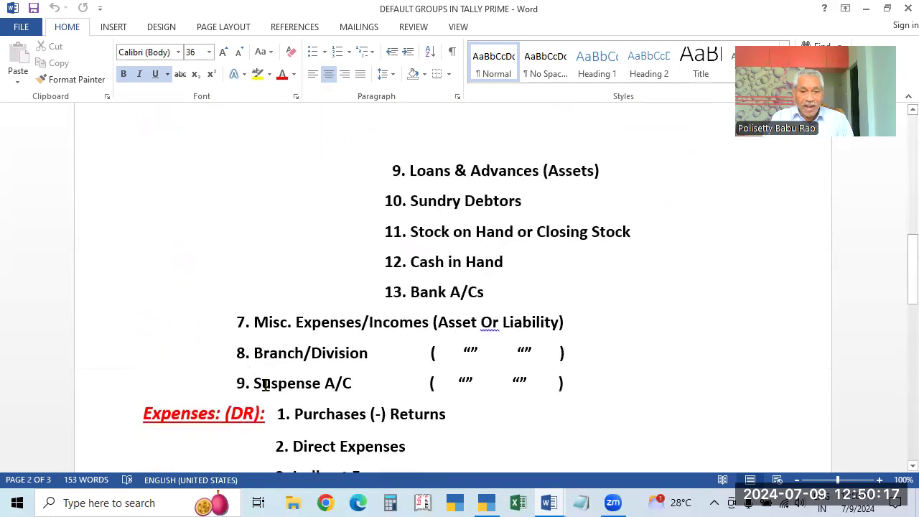
scroll(335, 385, "down", 3)
scroll(334, 385, "down", 2)
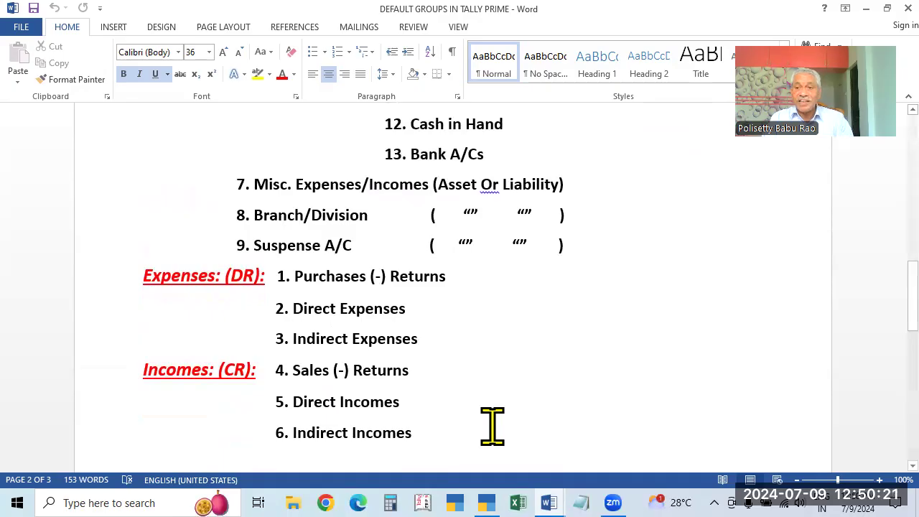
- Review the primary groups across all categories again from the document's start, and the secondary groups down to Bank A/Cs
scroll(492, 427, "up", 20)
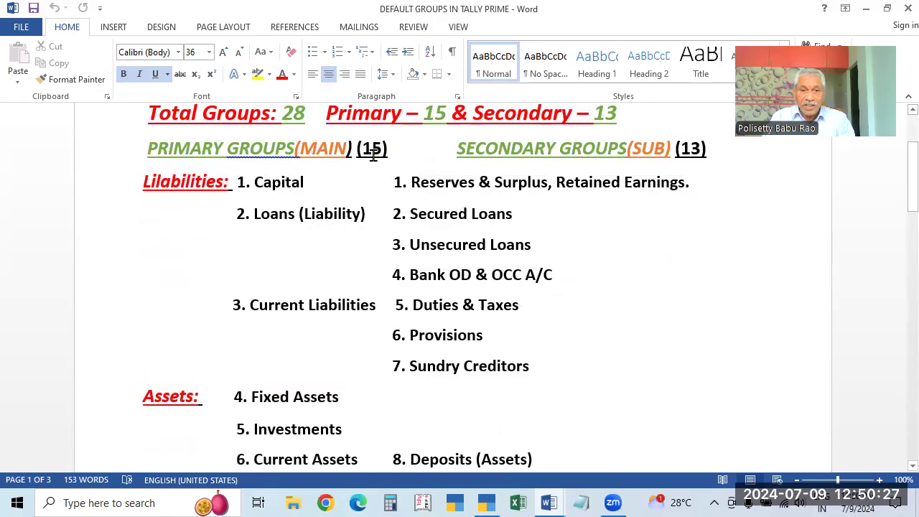
scroll(262, 215, "down", 5)
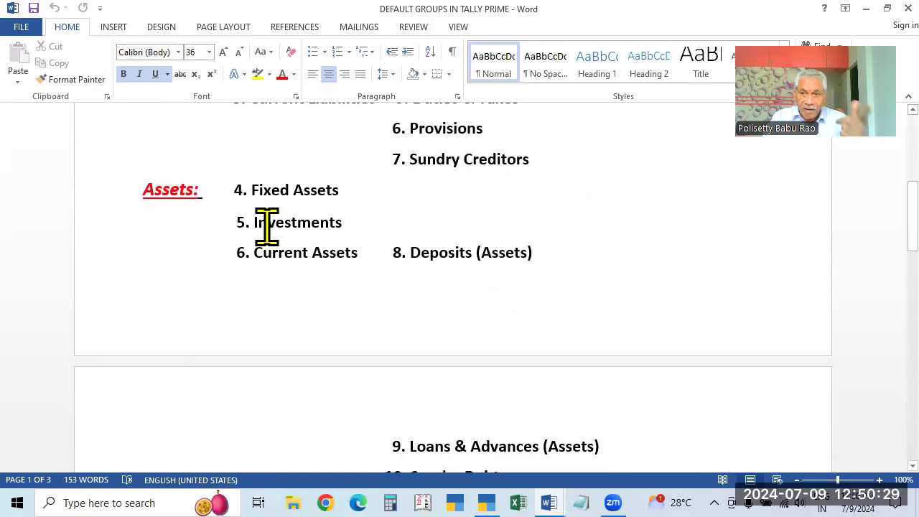
scroll(265, 228, "down", 10)
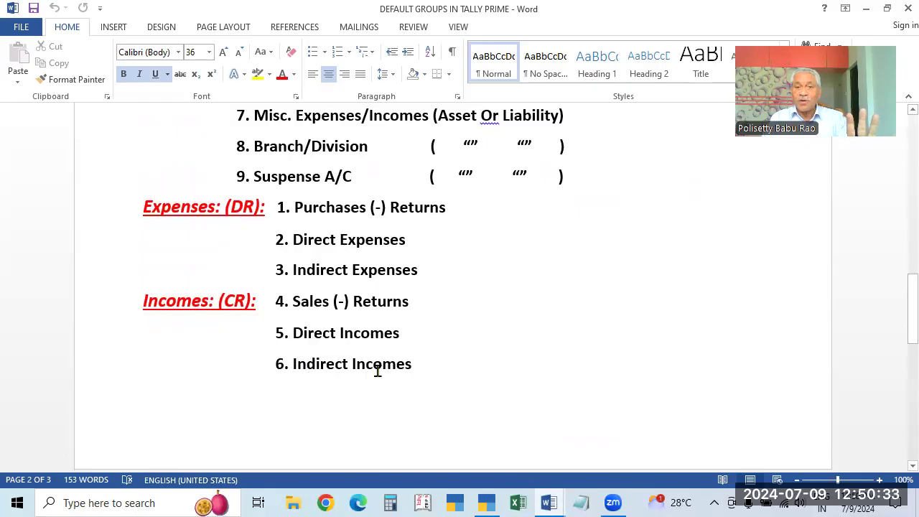
scroll(376, 369, "up", 20)
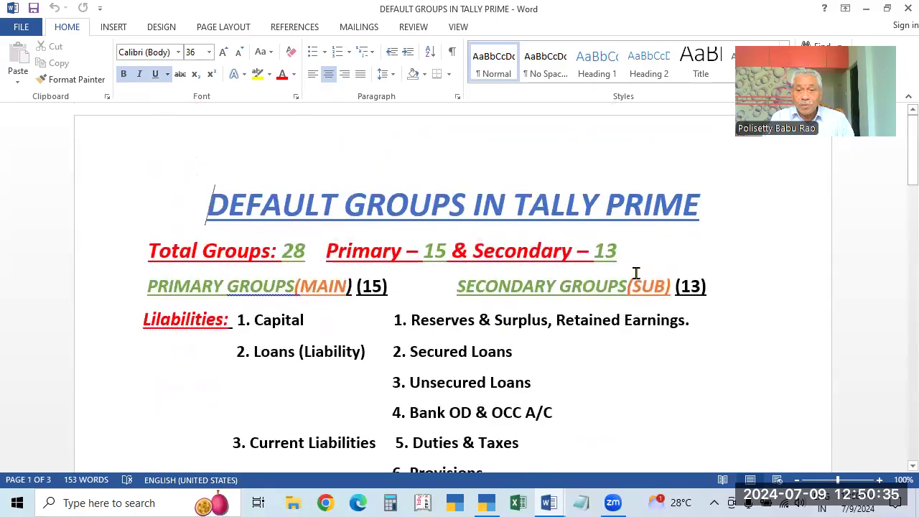
key("ctrl+Home")
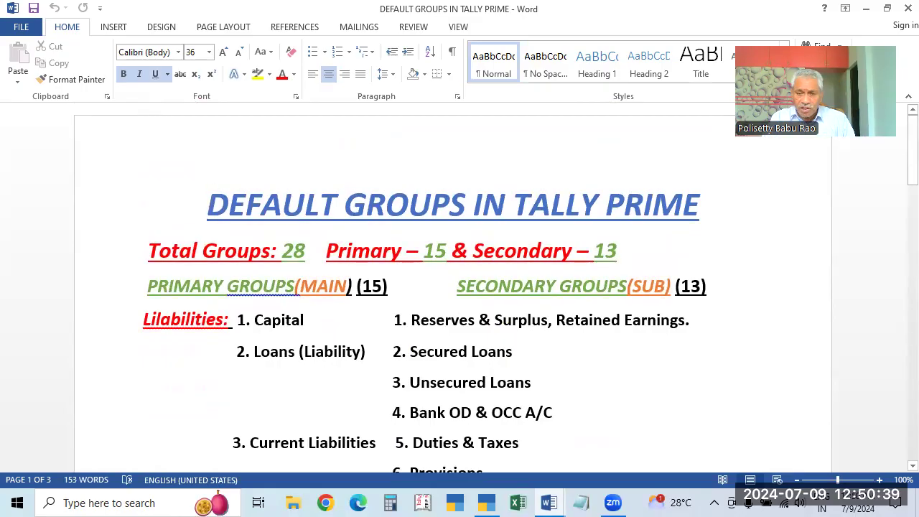
scroll(740, 293, "down", 1)
scroll(455, 256, "down", 3)
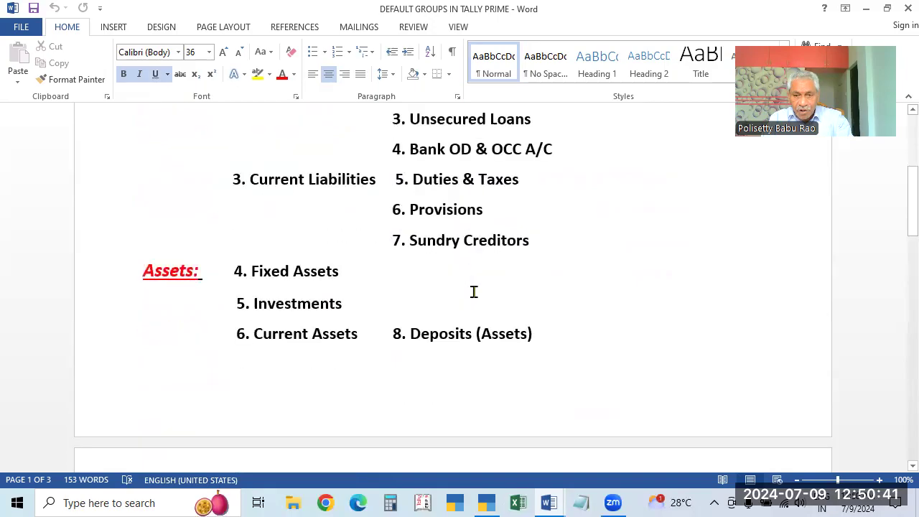
scroll(471, 291, "down", 5)
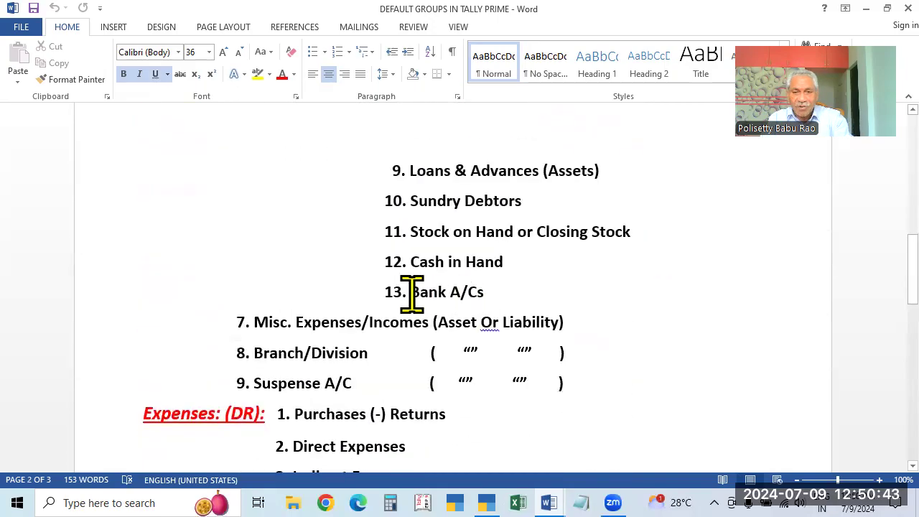
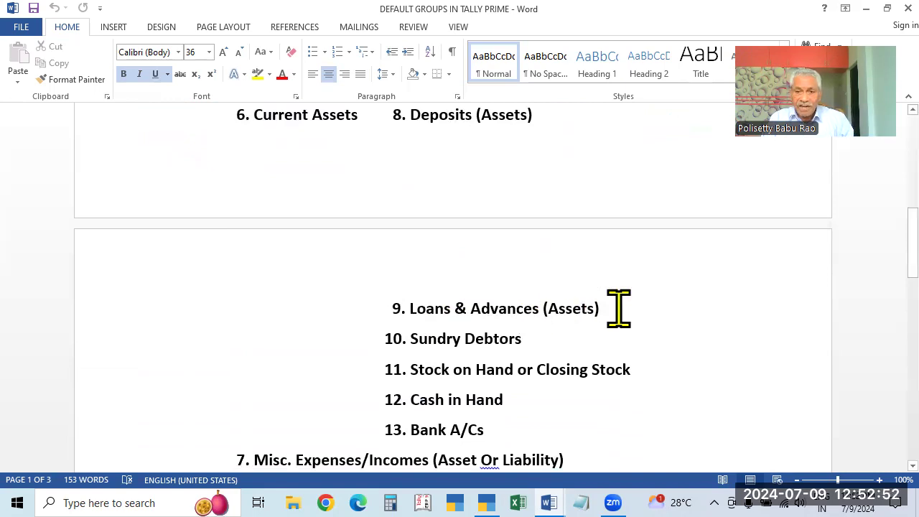
- Compare the secondary groups listed under Liabilities with those under Current Assets, from Reserves & Surplus to Bank A/Cs
scroll(427, 293, "down", 1)
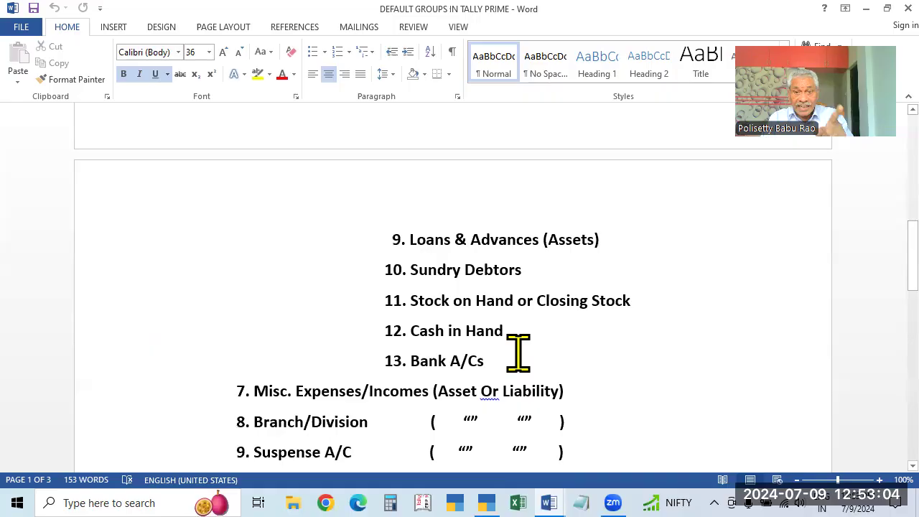
scroll(517, 352, "up", 8)
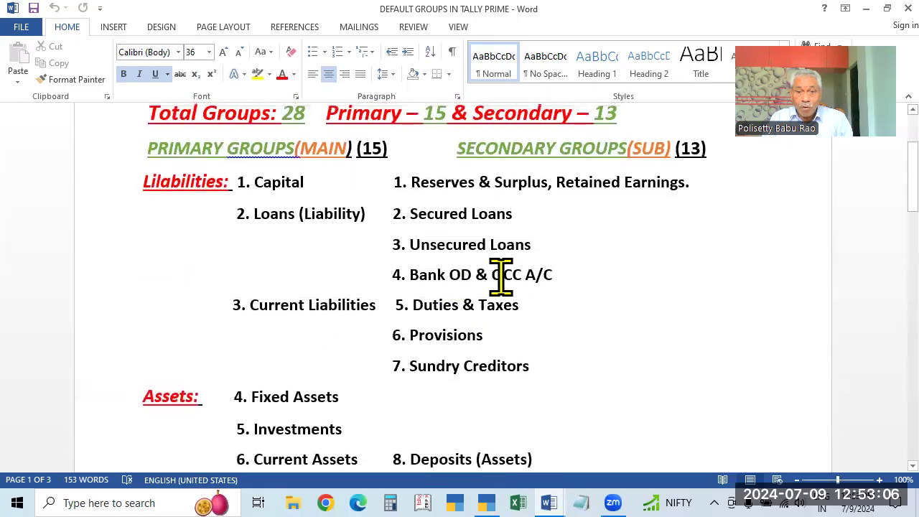
scroll(579, 281, "down", 8)
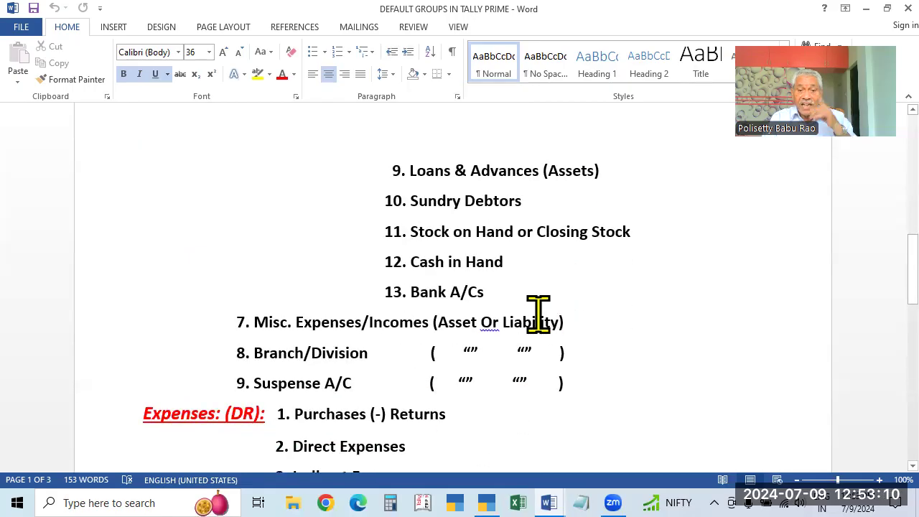
scroll(529, 293, "up", 1)
scroll(529, 293, "down", 1)
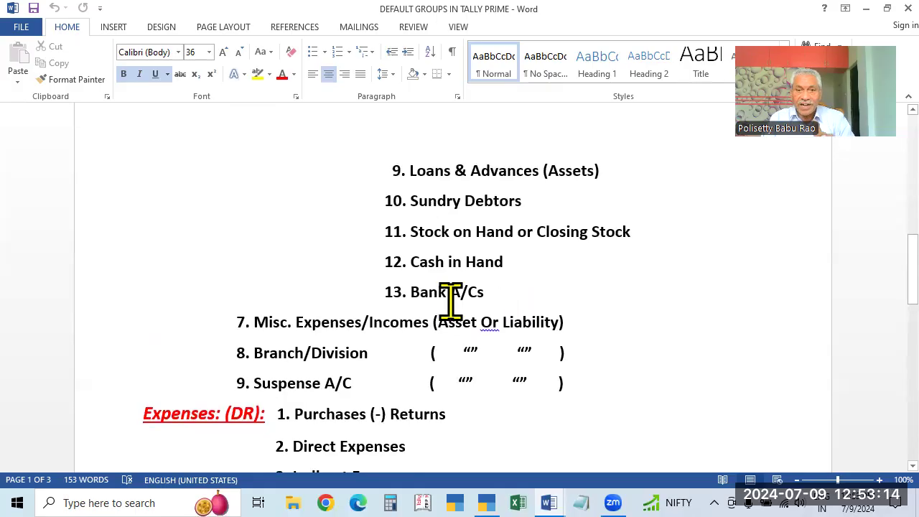
scroll(450, 301, "up", 10)
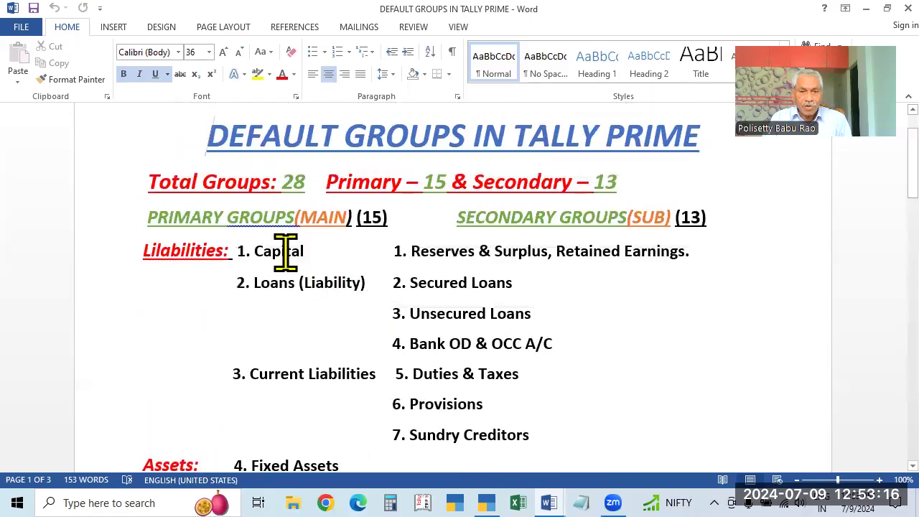
scroll(285, 251, "down", 1)
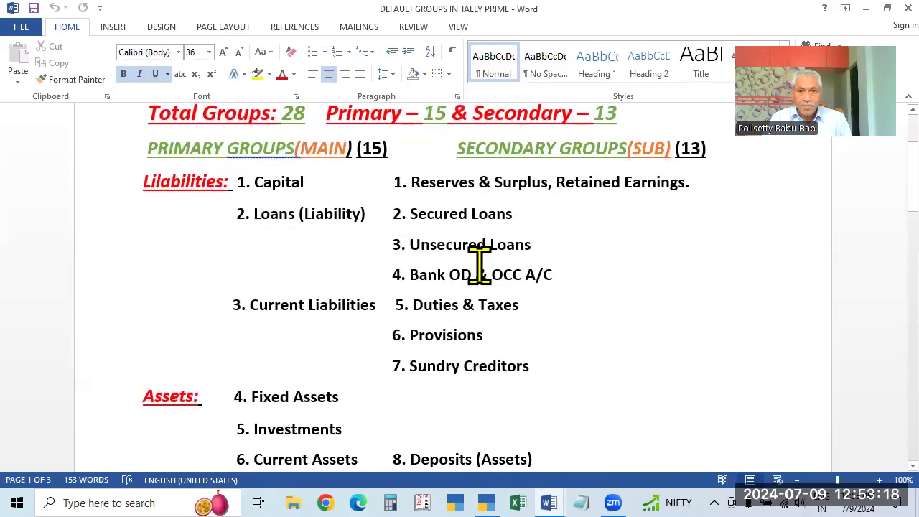
scroll(479, 266, "down", 6)
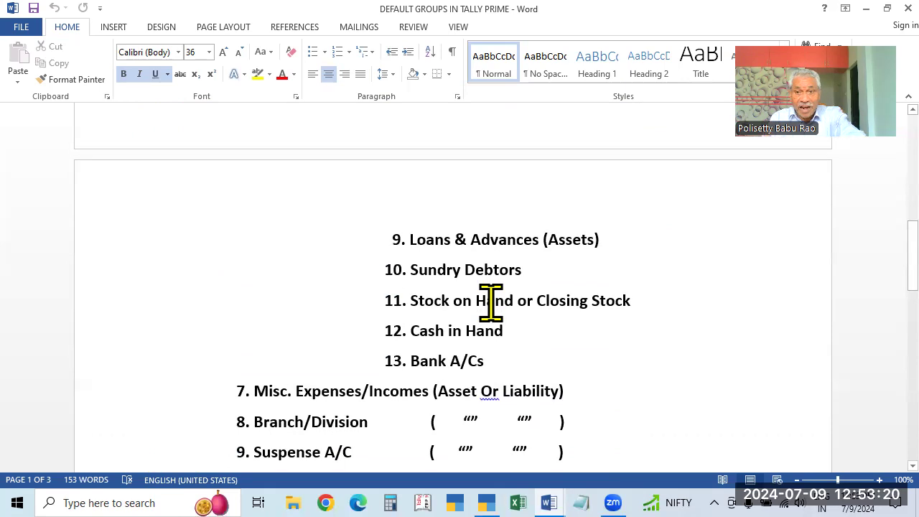
scroll(261, 194, "up", 2)
- Select the Misc. Expenses/Incomes and Suspense A/C entries in turn to point out these primary groups, and clear each selection
scroll(265, 190, "down", 4)
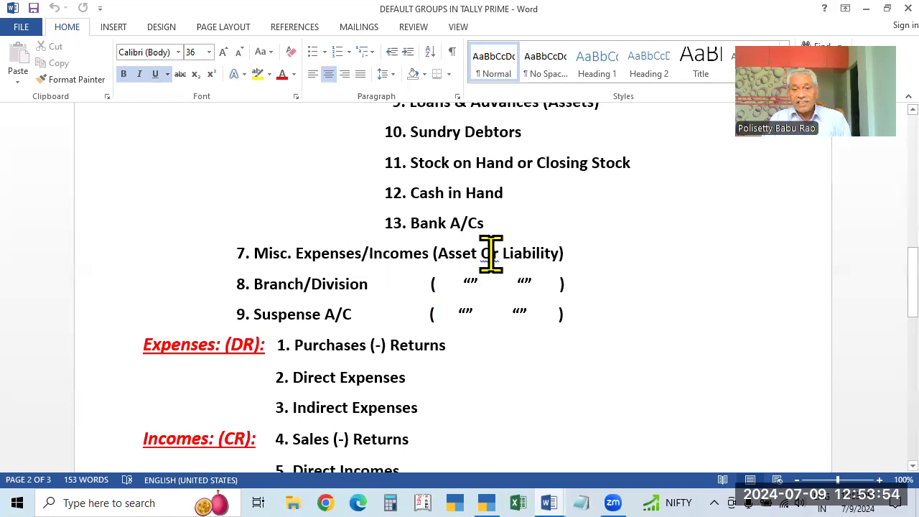
left_click_drag(257, 256, 431, 256)
left_click(510, 262)
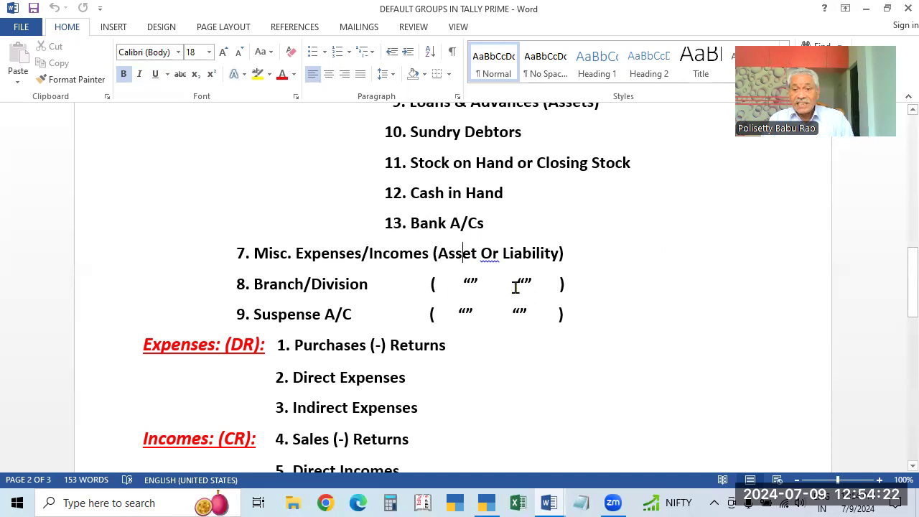
left_click_drag(255, 313, 429, 314)
left_click(644, 353)
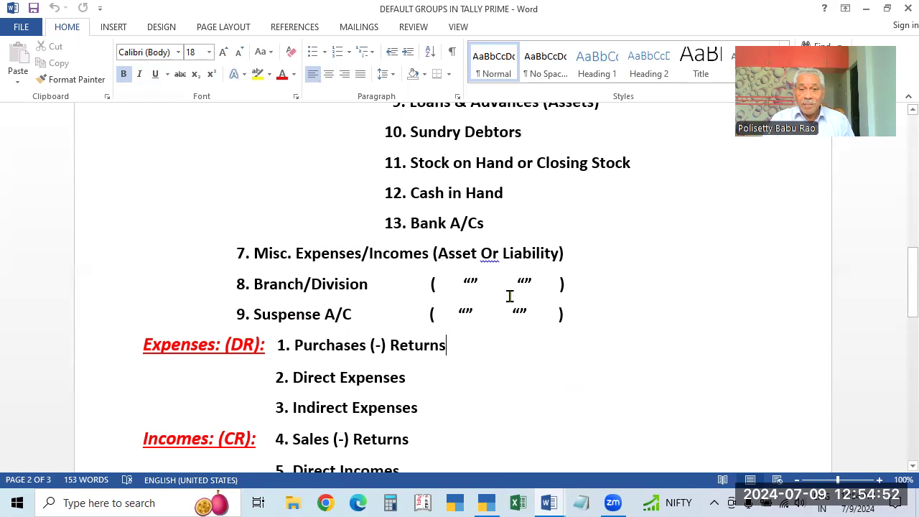
- Review the primary groups under Liabilities and Assets once more, from Capital to Current Assets, alongside their secondary groups
scroll(513, 292, "up", 1)
scroll(517, 298, "down", 1)
scroll(515, 307, "up", 8)
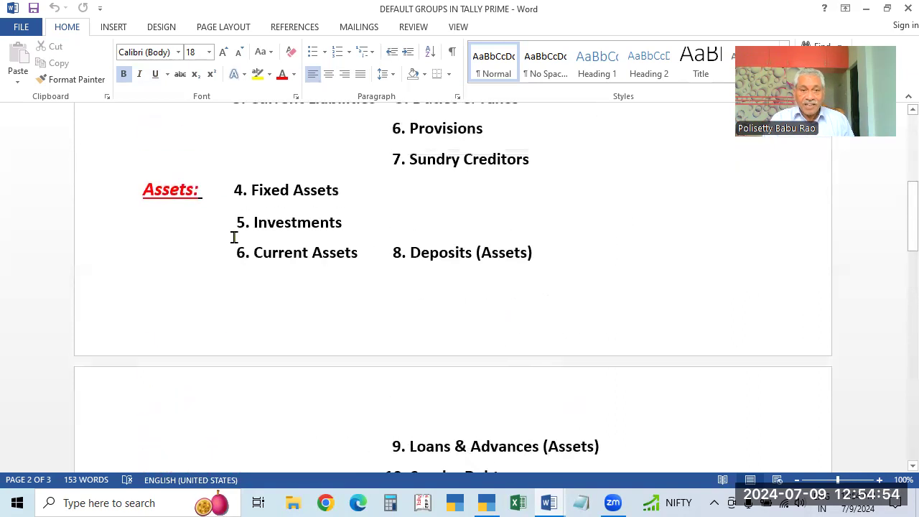
scroll(488, 263, "up", 1)
scroll(488, 248, "down", 9)
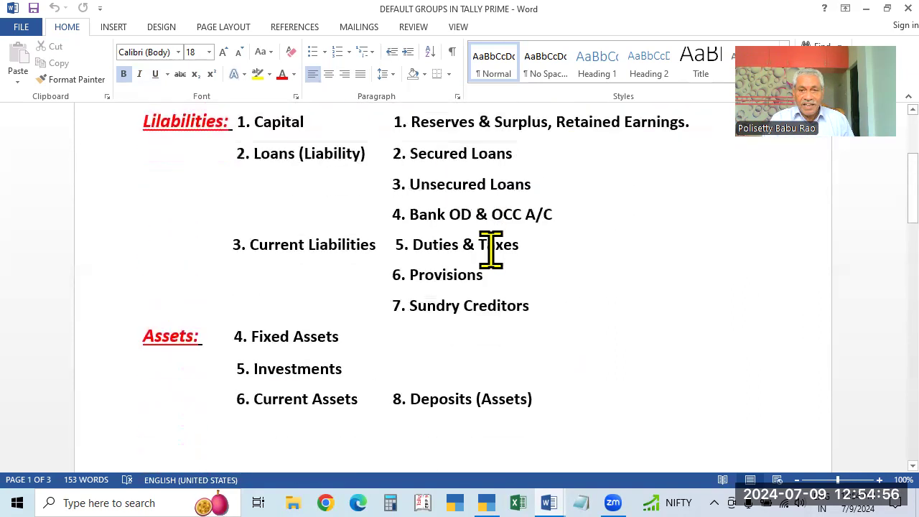
scroll(490, 274, "up", 10)
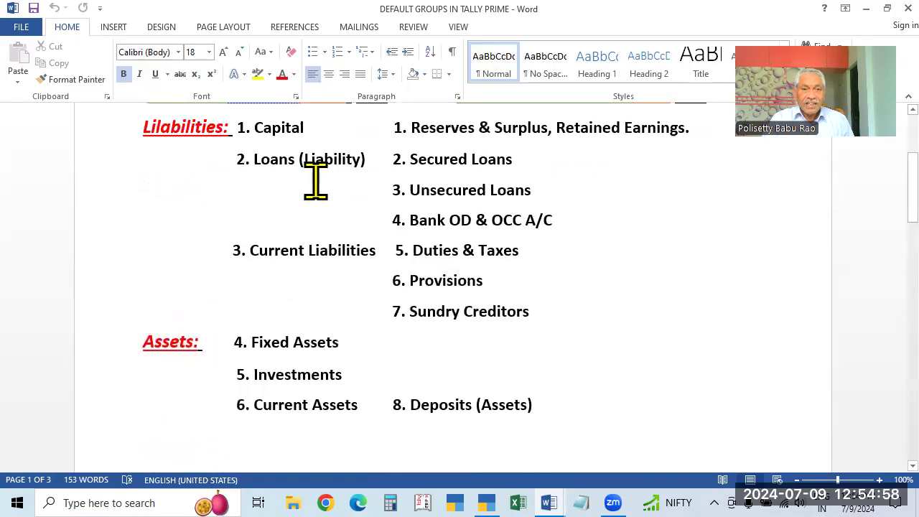
scroll(309, 354, "down", 3)
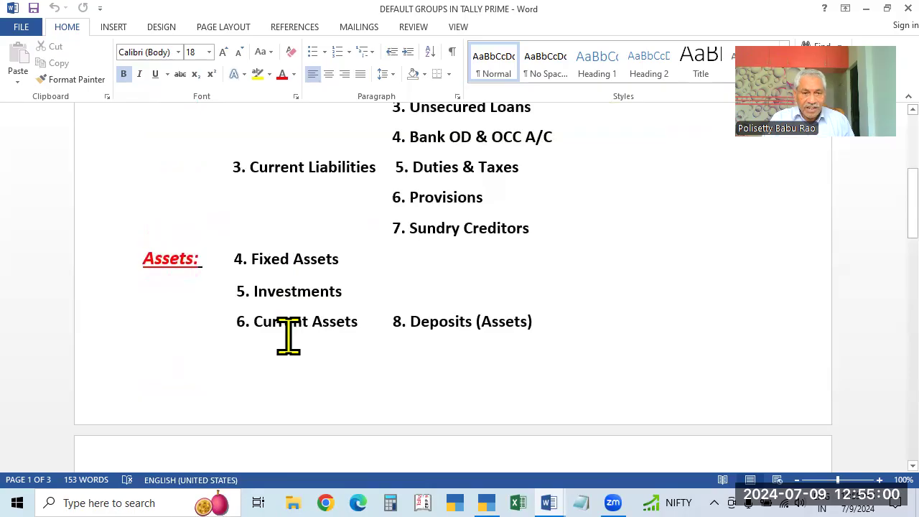
scroll(488, 292, "down", 2)
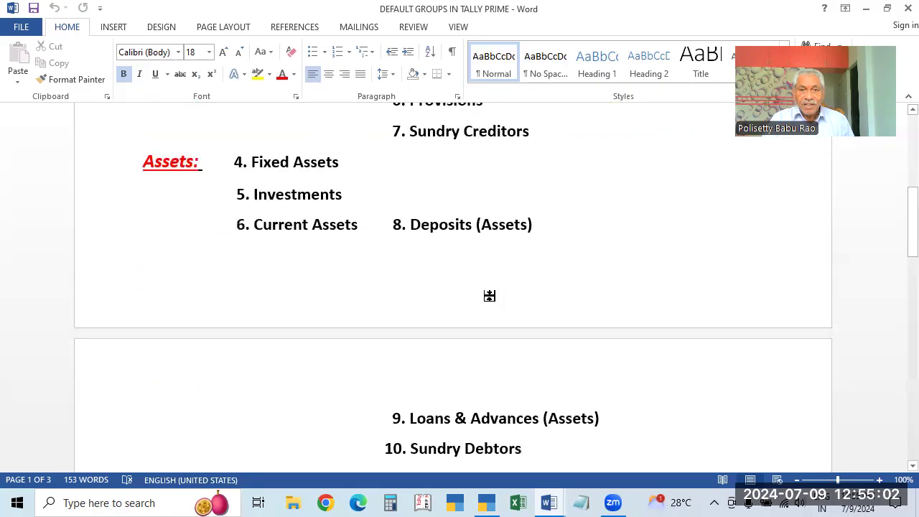
scroll(474, 215, "up", 5)
scroll(416, 281, "down", 2)
scroll(440, 205, "up", 3)
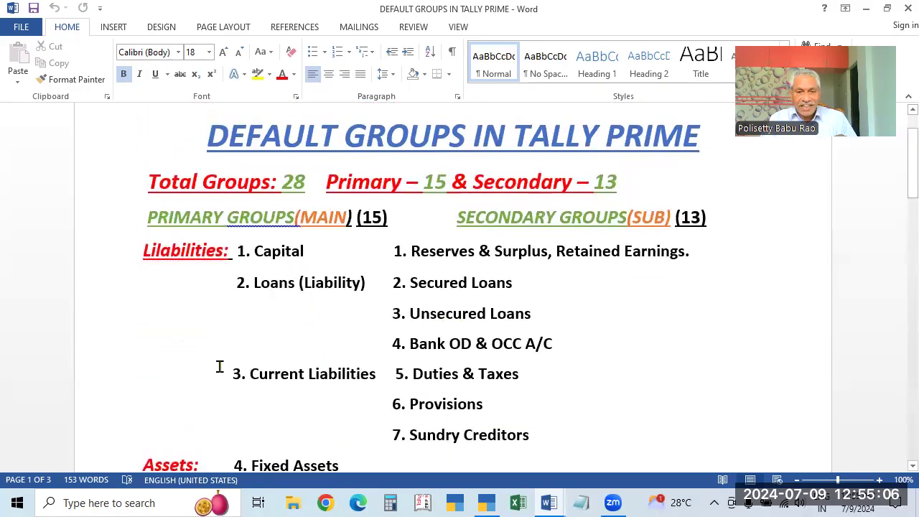
- Examine the remaining groups from Current Assets through Misc. Expenses/Incomes, Branch/Division and Suspense A/C to Expenses and Incomes, and revisit the Liabilities list
scroll(492, 433, "down", 5)
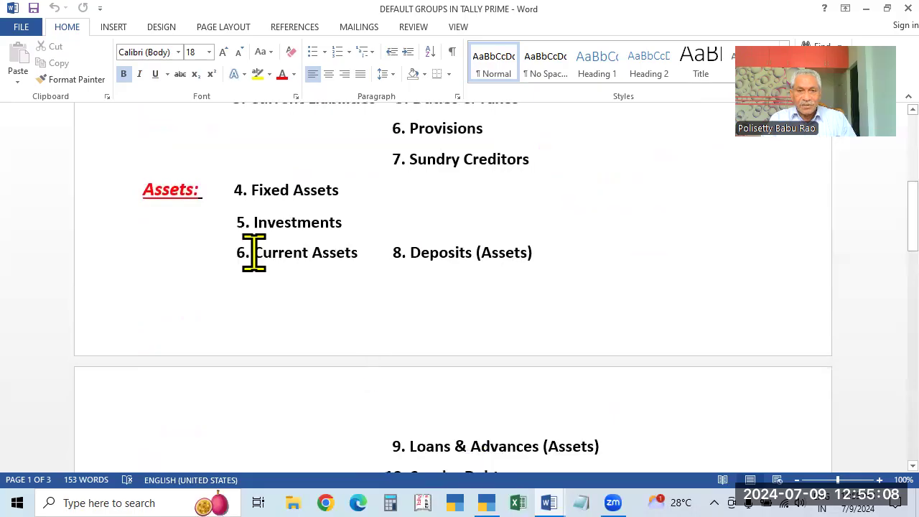
scroll(466, 369, "down", 2)
scroll(466, 369, "down", 8)
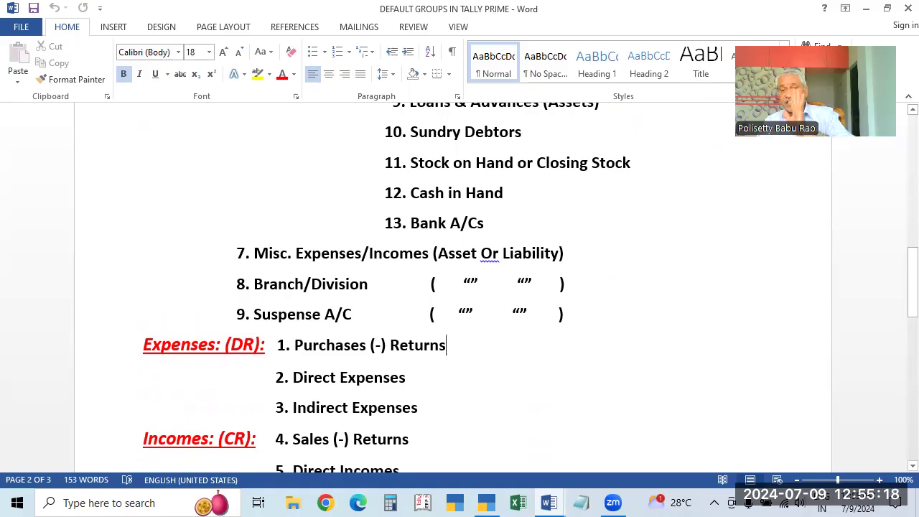
scroll(581, 324, "up", 8)
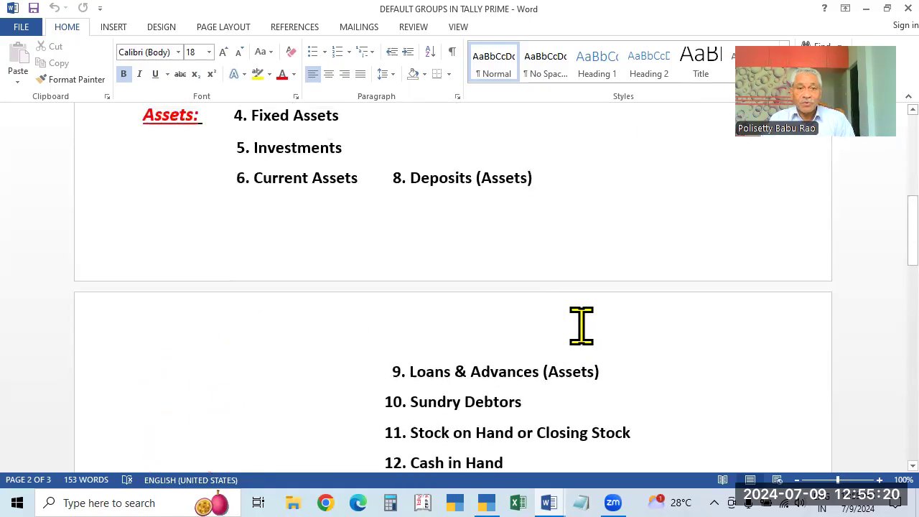
scroll(471, 252, "down", 3)
scroll(295, 180, "down", 5)
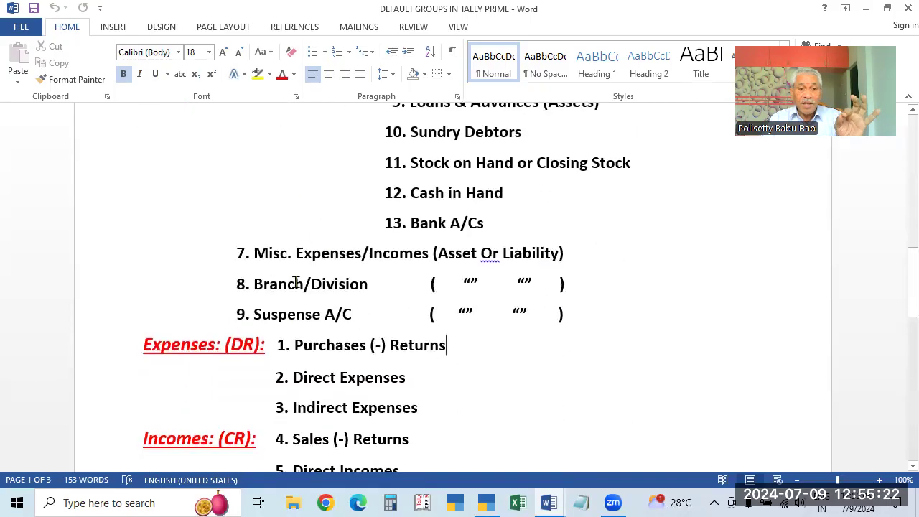
scroll(290, 317, "up", 4)
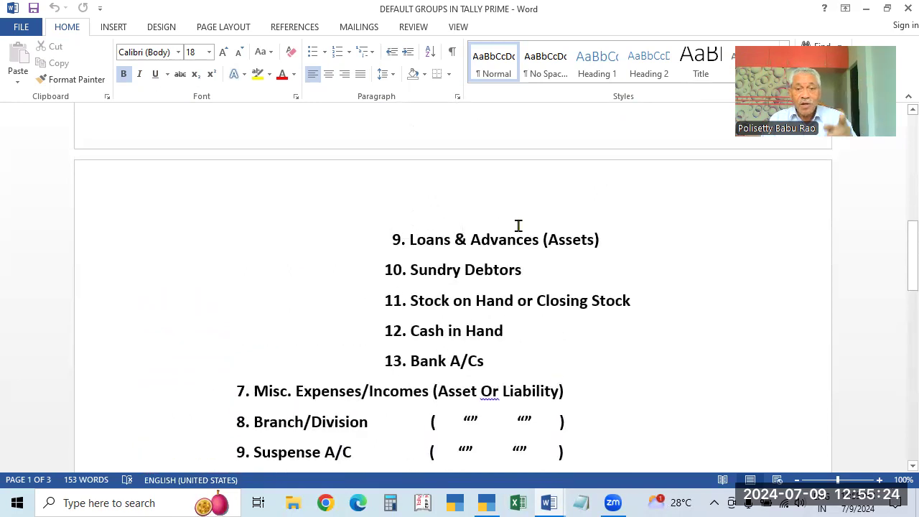
scroll(517, 225, "down", 6)
scroll(263, 265, "down", 2)
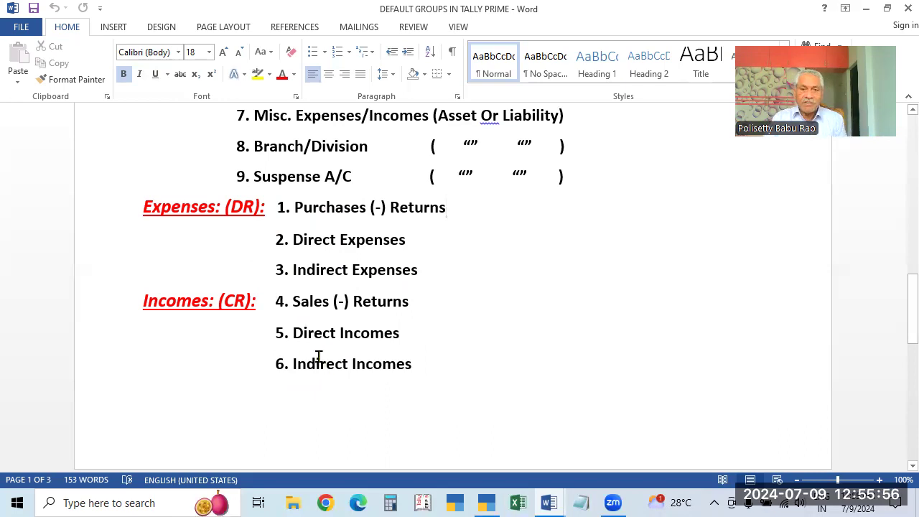
scroll(319, 356, "down", 1)
scroll(319, 356, "up", 2)
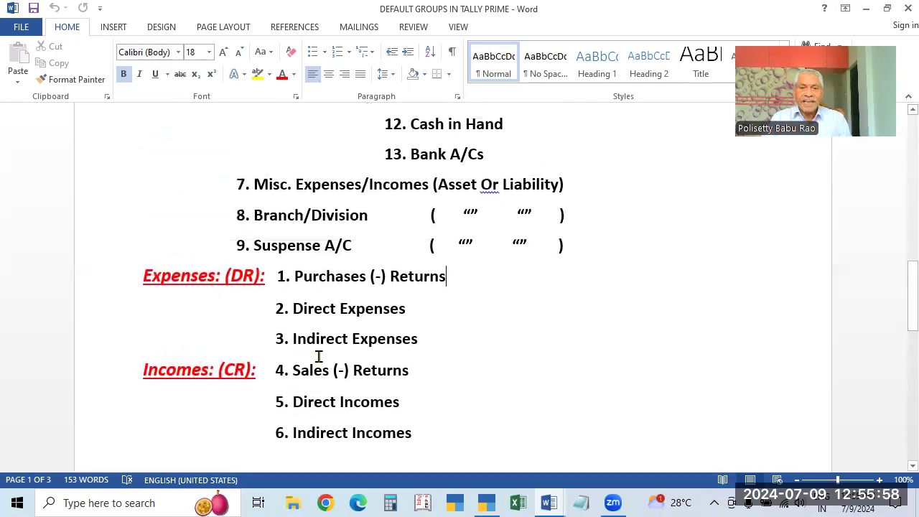
scroll(364, 345, "down", 1)
scroll(361, 347, "up", 8)
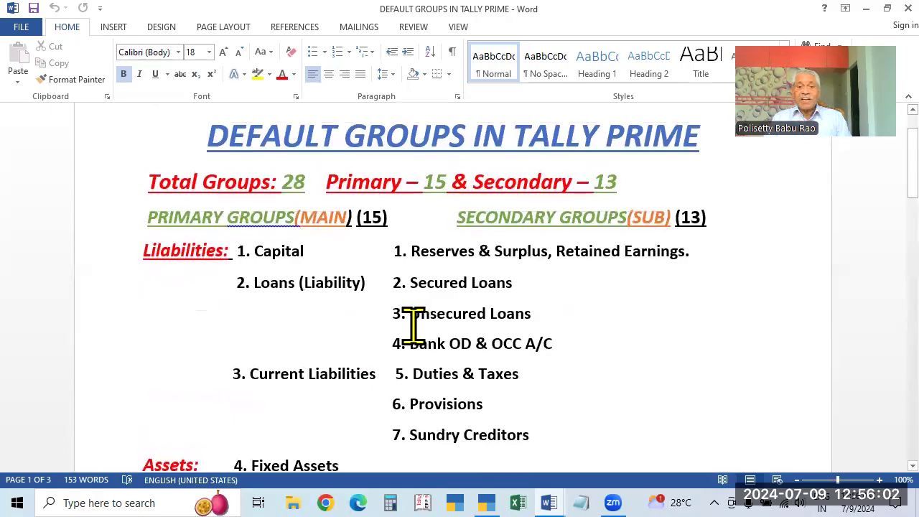
scroll(411, 325, "down", 1)
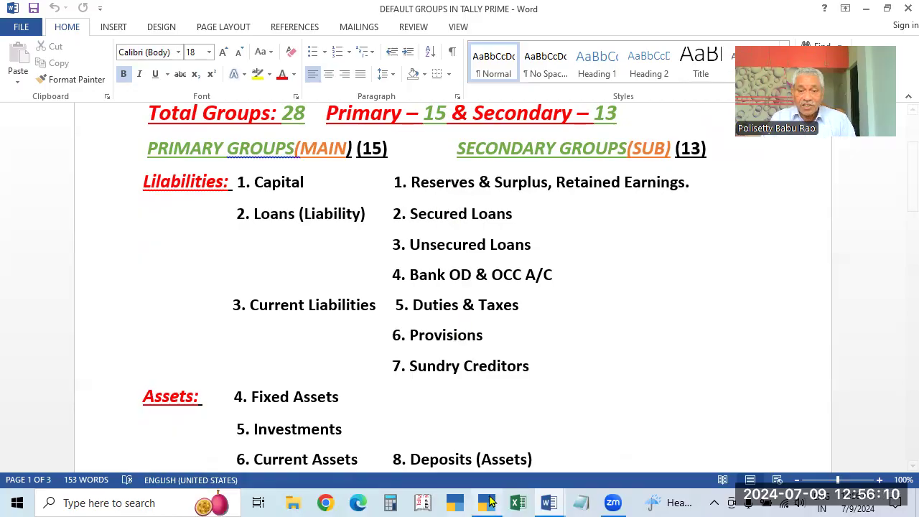
- Switch to TallyPrime, start creating a ledger in Bhavani Trading Company and enter the party's name as the ledger name
left_click(454, 502)
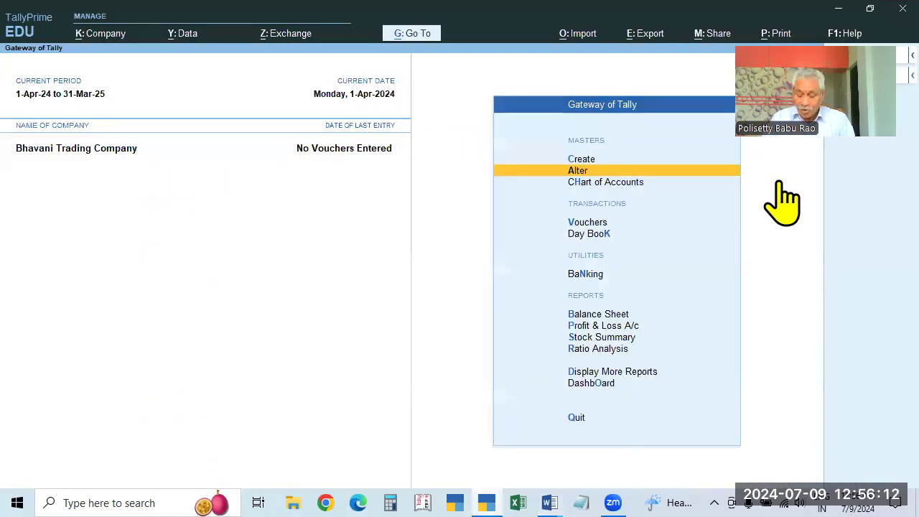
key("Return")
key("Up")
key("Down")
key("Down")
key("Return")
key("Up")
key("Return")
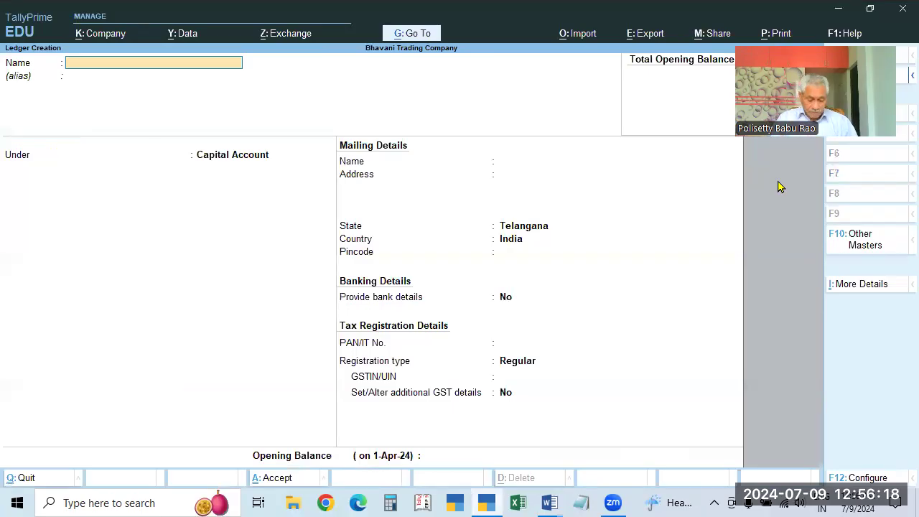
type("D")
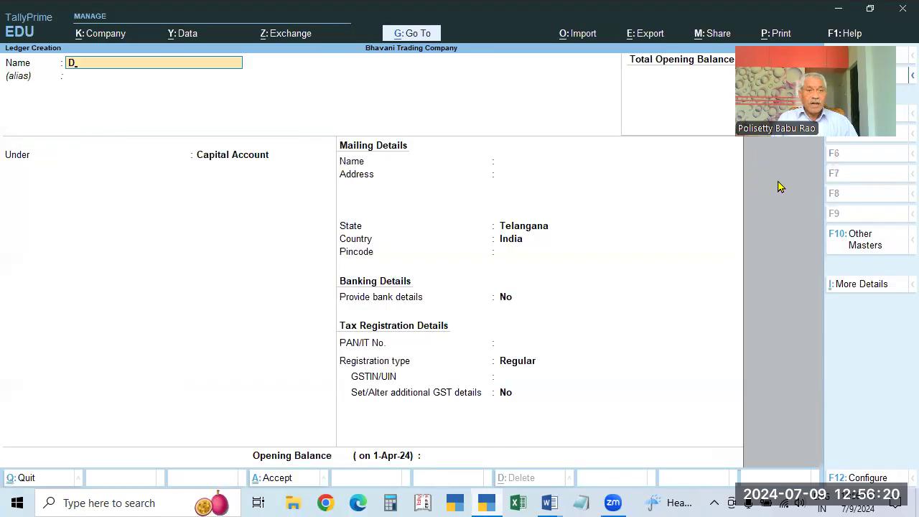
type("Raghu")
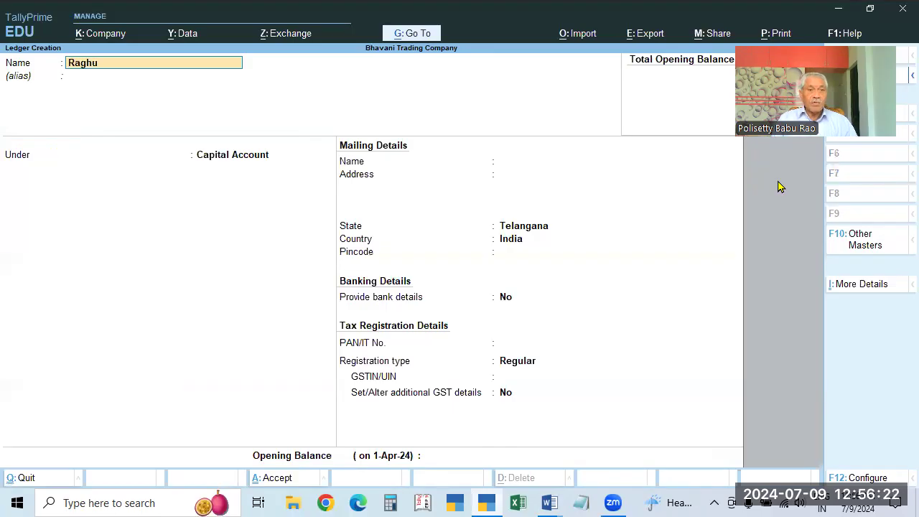
key("Return")
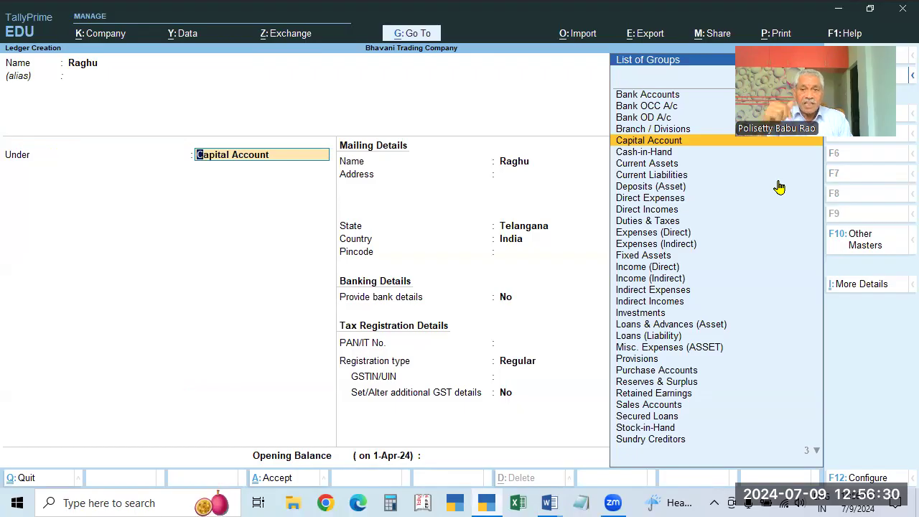
- Place the new ledger under the Sundry Debtors group
type("Sund")
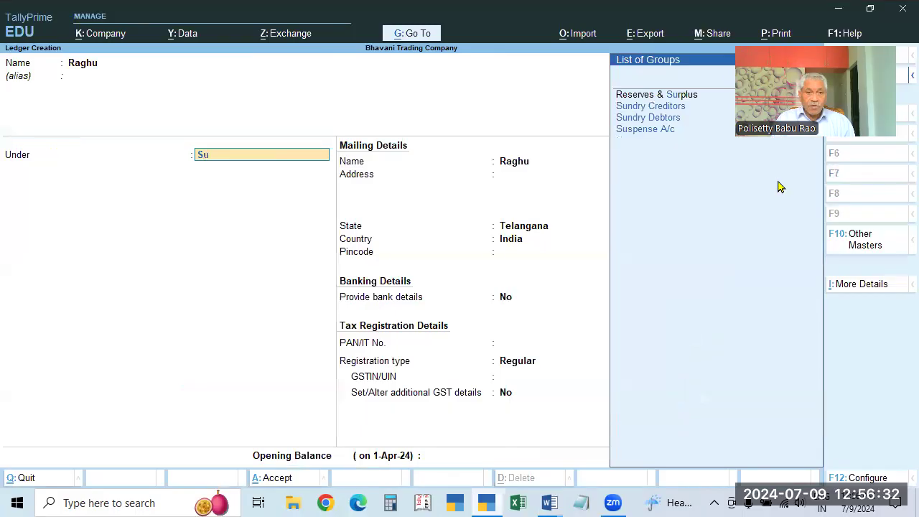
key("Down")
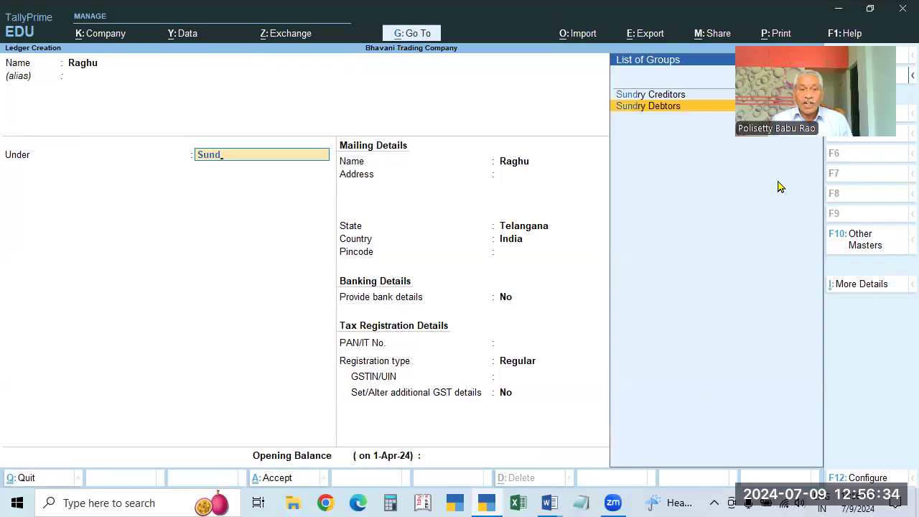
key("Return")
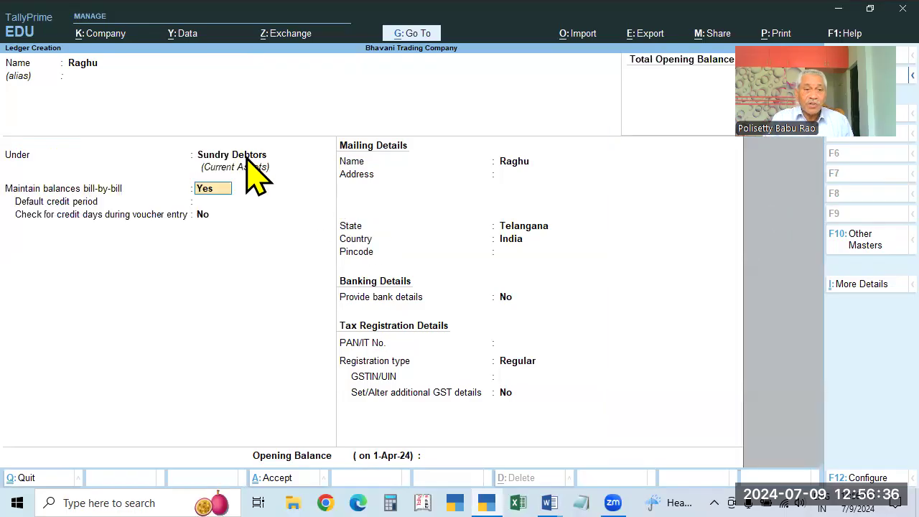
- Change the new ledger's parent group to Sundry Creditors
key("Up")
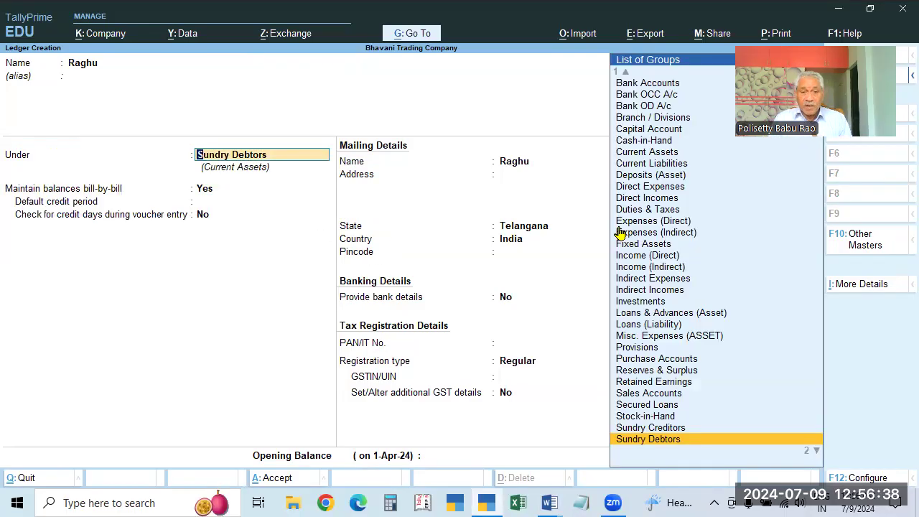
type("Sun")
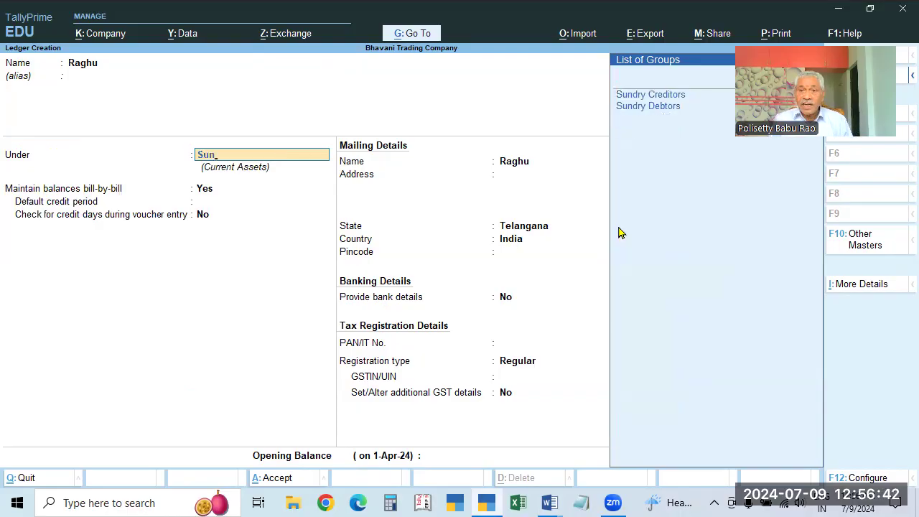
key("Down")
key("Return")
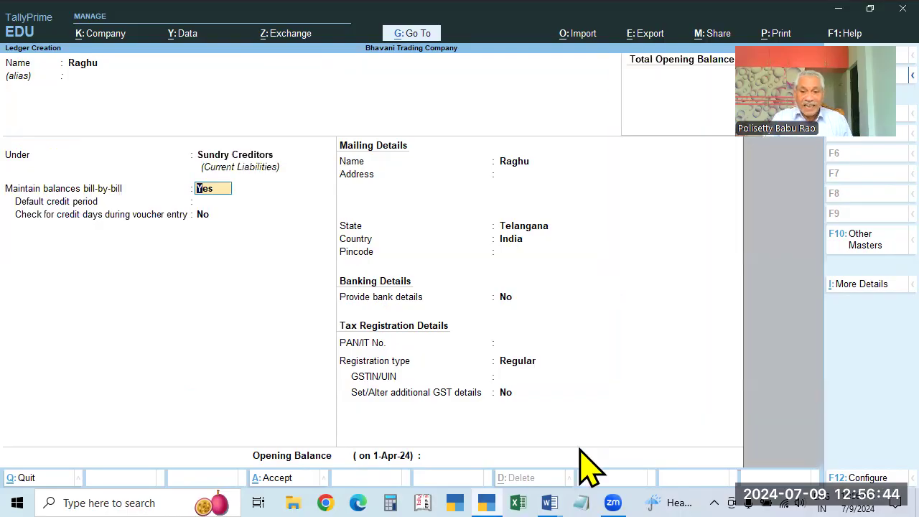
- Switch to the DEFAULT GROUPS IN TALLY PRIME document and select the Sundry Creditors and Sundry Debtors entries in turn to point them out
left_click(548, 502)
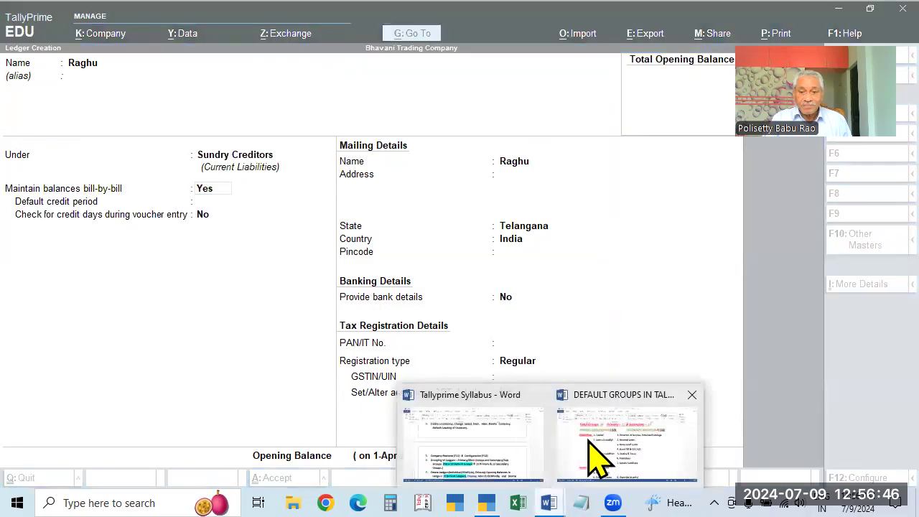
left_click(595, 452)
scroll(416, 301, "down", 2)
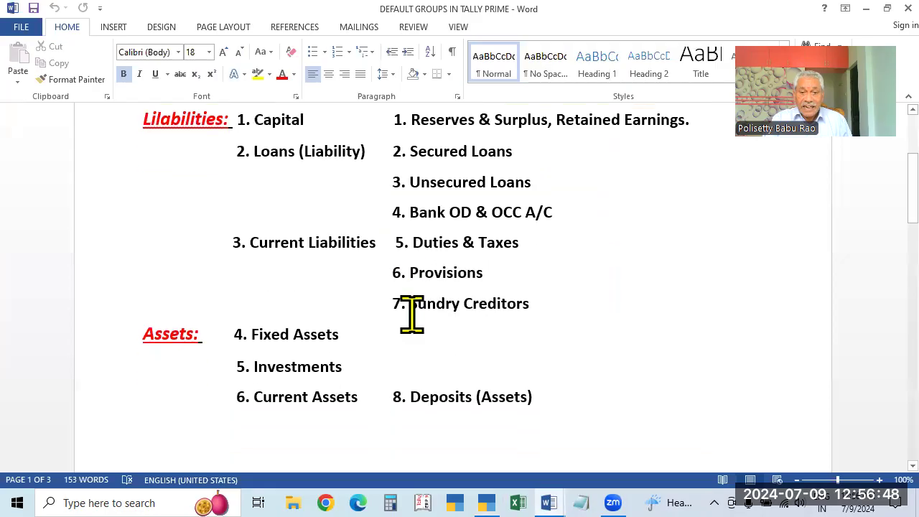
left_click_drag(406, 304, 531, 300)
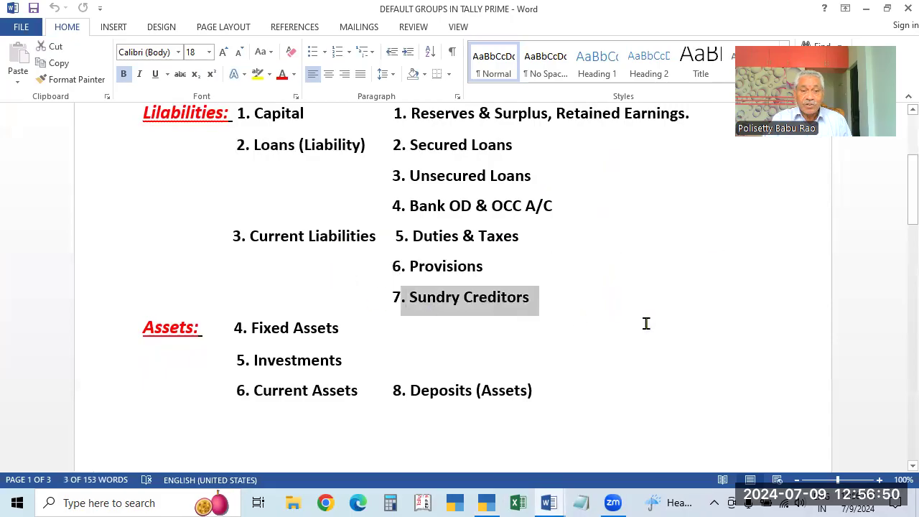
scroll(644, 322, "down", 14)
scroll(502, 262, "up", 4)
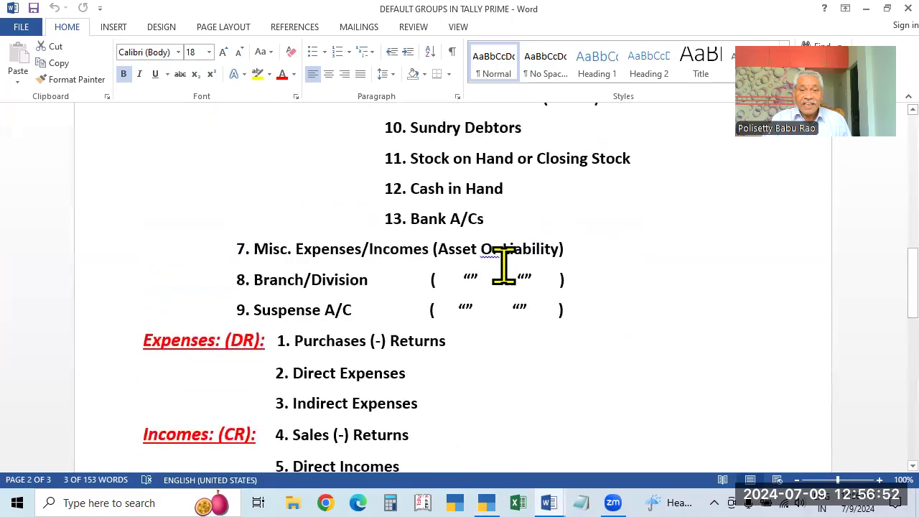
left_click_drag(411, 202, 524, 206)
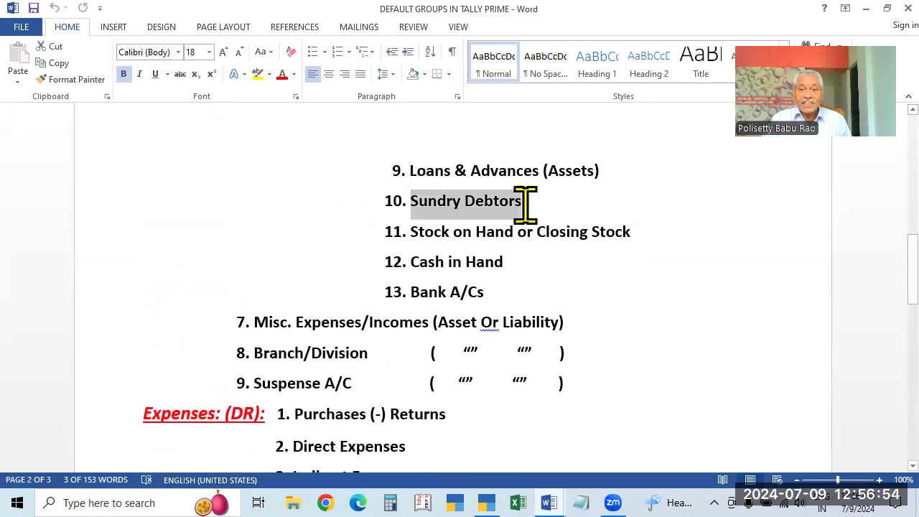
scroll(710, 267, "up", 2)
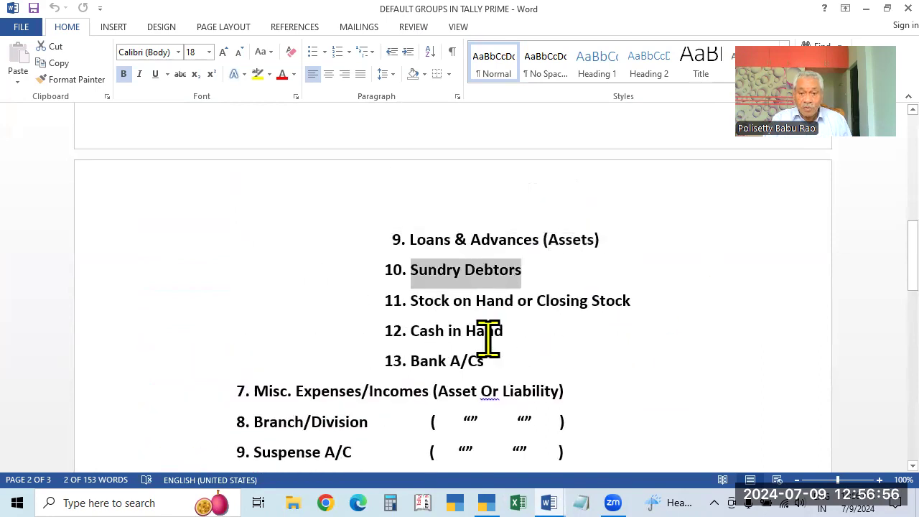
- Switch back to the ledger creation form in TallyPrime to examine its parent group
left_click(547, 500)
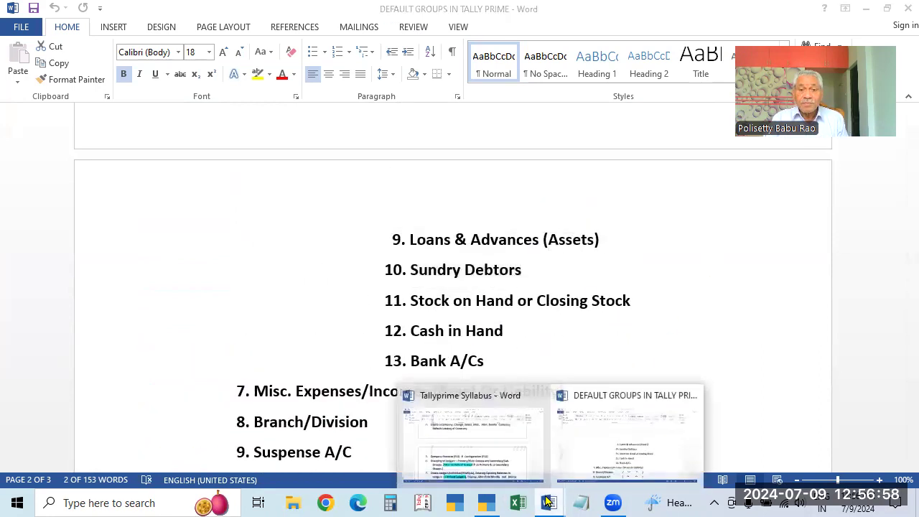
left_click(636, 431)
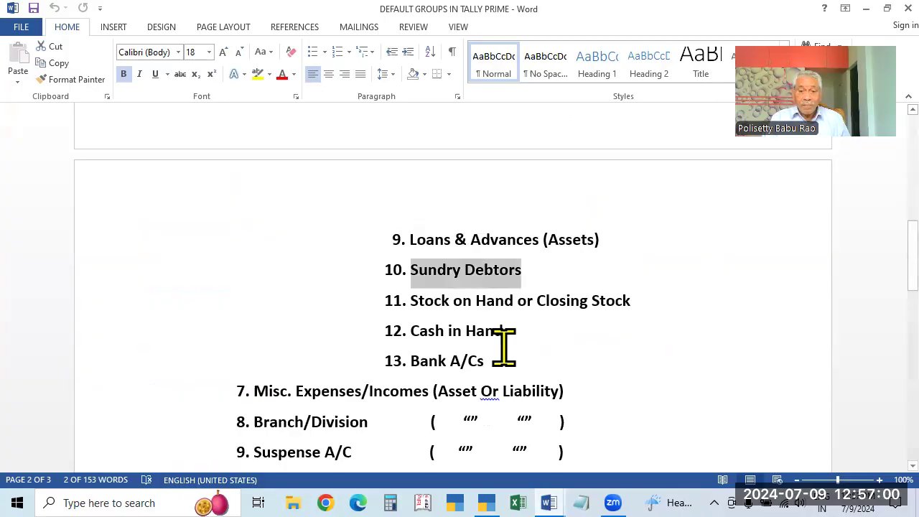
left_click(486, 502)
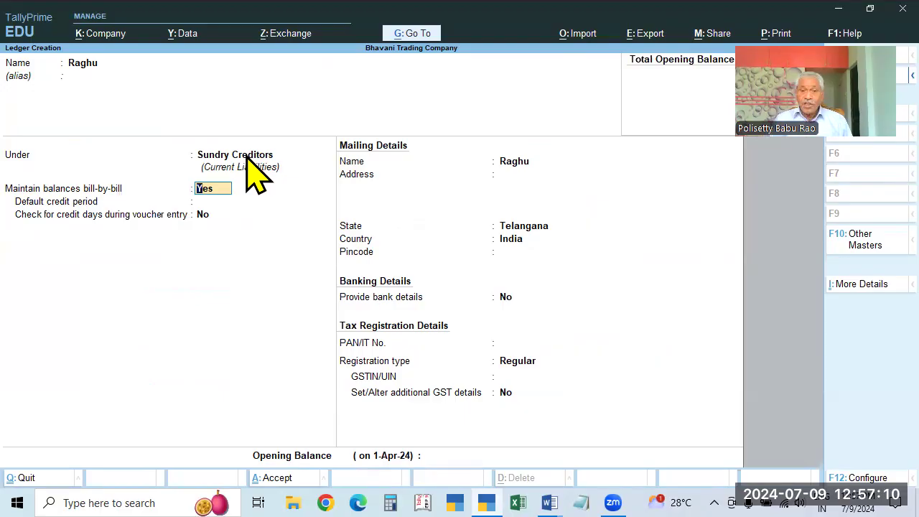
- Discard the unfinished ledger and return to the list of masters for alteration
key("Escape")
key("y")
key("Escape")
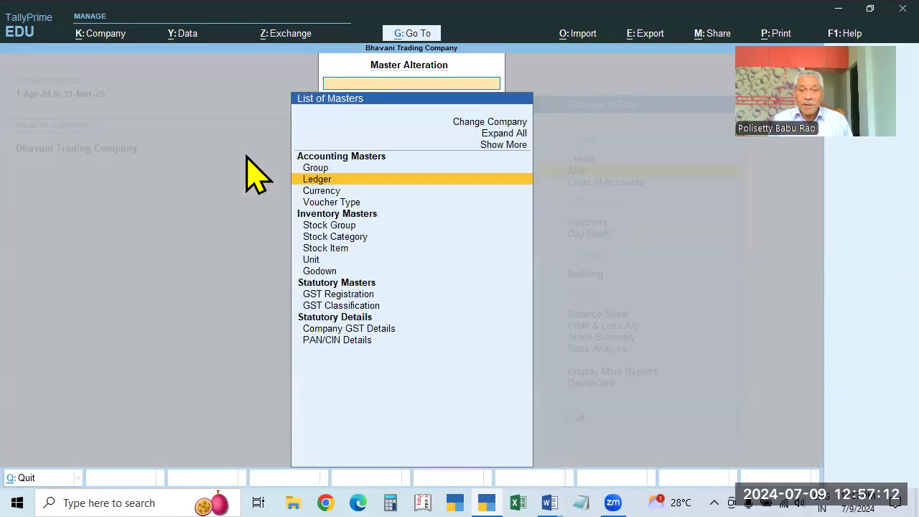
- Open the list of groups under master alteration to examine the default groups
key("Up")
key("Return")
key("Down")
key("Down")
key("Down")
key("Down")
key("Down")
key("Down")
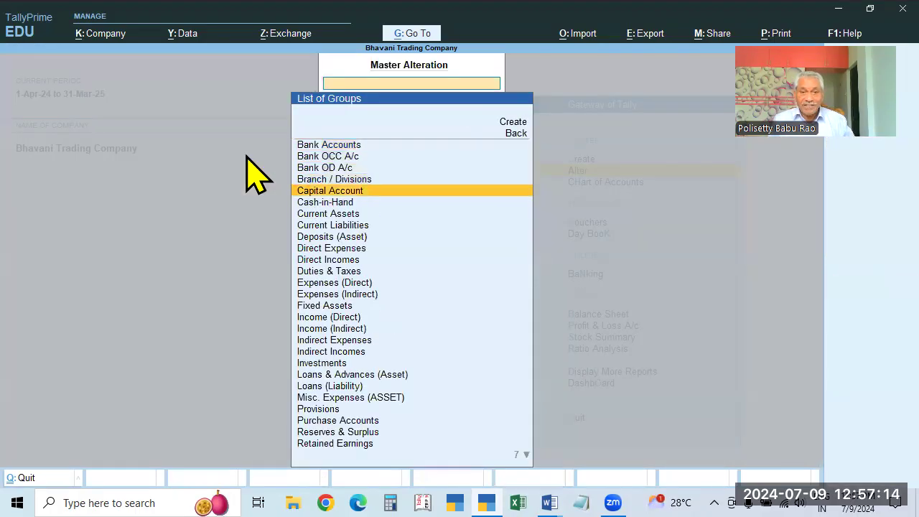
key("Up")
key("Up")
key("Escape")
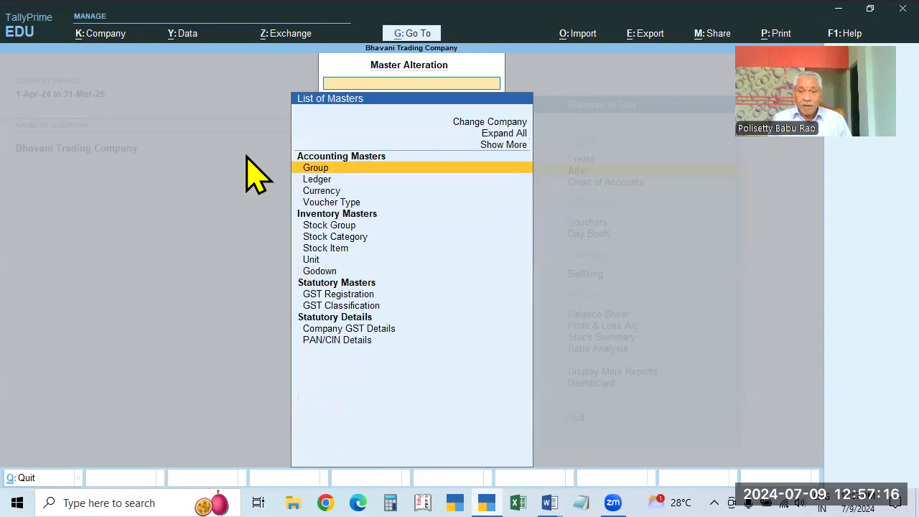
key("alt+Tab")
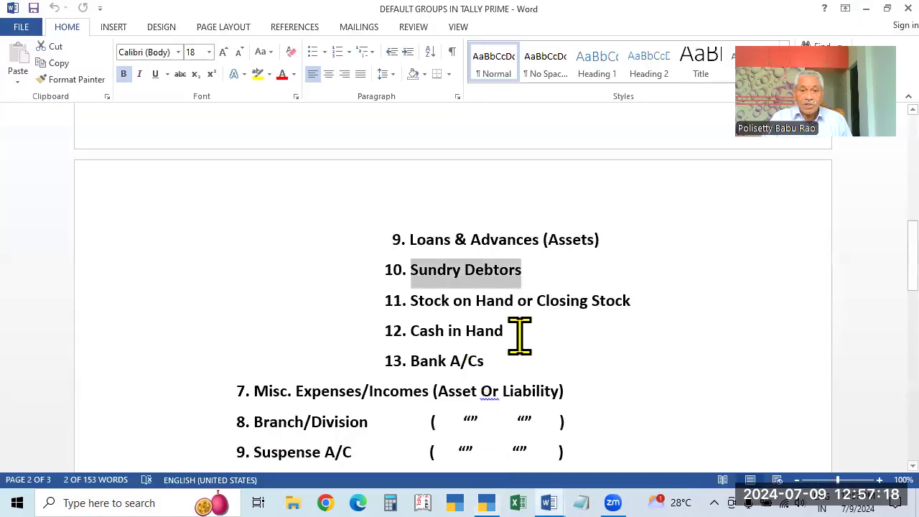
left_click(487, 500)
key("Escape")
key("Down")
key("Down")
key("Down")
key("Up")
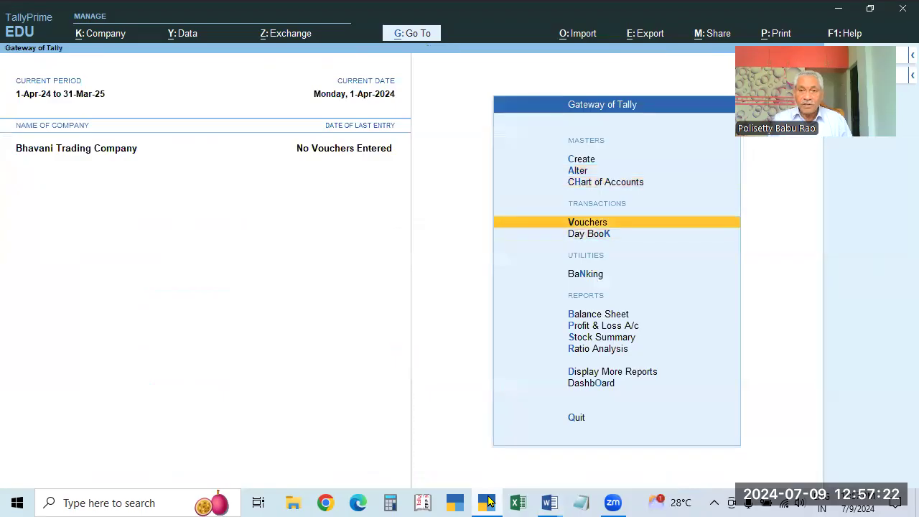
- Start a new ledger from master alteration, enter the party's name, and proceed to choosing its parent group
key("Up")
key("Up")
key("Return")
key("Down")
key("Return")
key("Up")
key("Up")
key("Return")
type("Ragh")
key("Return")
key("Return")
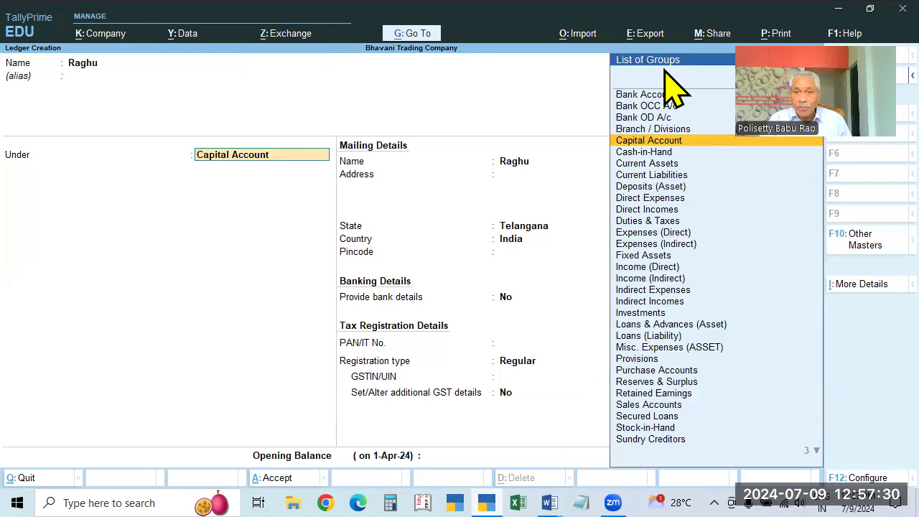
- Examine the available parent groups from Capital Account down to Unsecured Loans, and leave the ledger form without saving
key("Down")
key("Down")
key("Down")
key("Down")
key("Down")
key("Down")
key("Down")
key("Down")
key("Down")
key("Down")
key("Down")
key("Down")
key("Down")
key("Down")
key("Down")
key("Down")
key("Down")
key("Down")
key("Down")
key("Down")
key("Down")
key("Down")
key("Down")
key("Down")
key("Down")
key("Down")
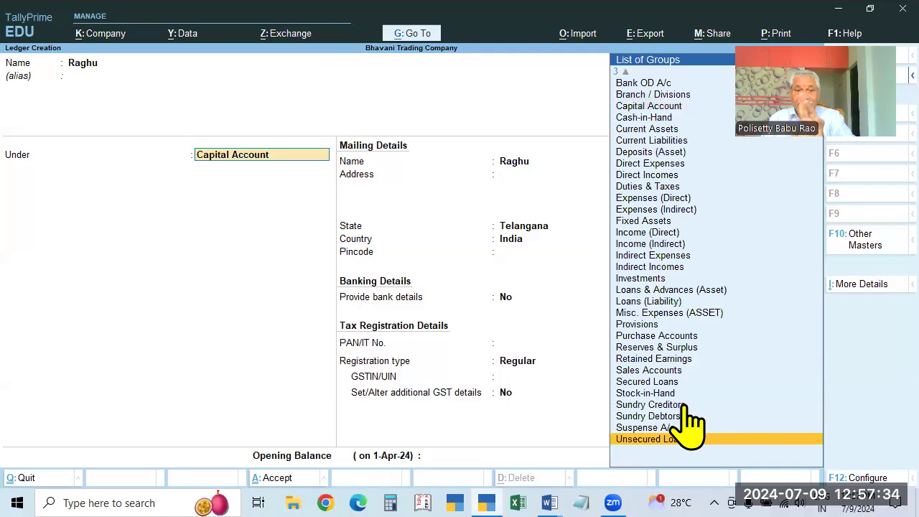
key("Escape")
key("Escape")
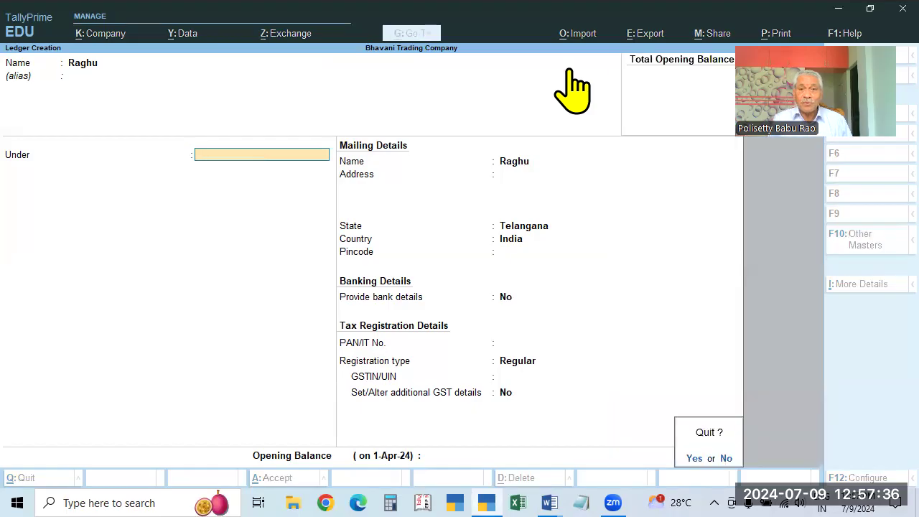
key("y")
key("Escape")
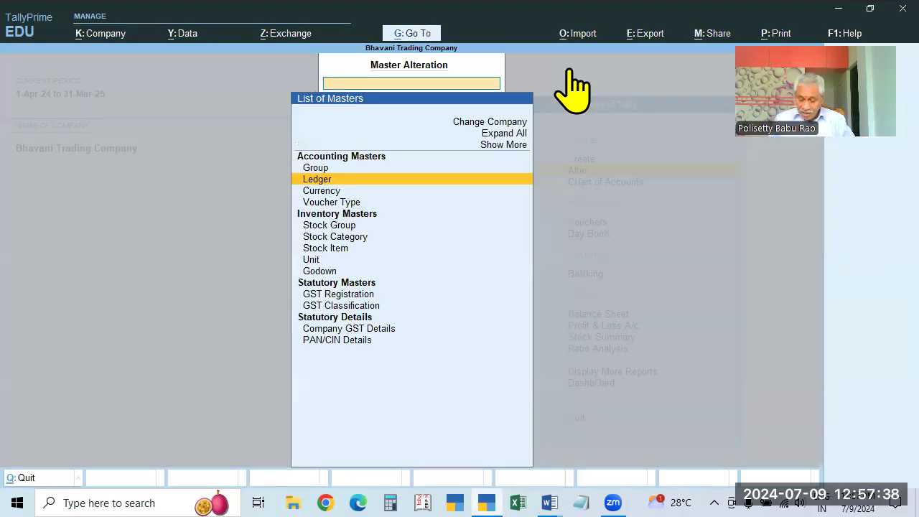
- View the existing ledgers and groups in turn under master alteration
key("Return")
key("Escape")
key("Up")
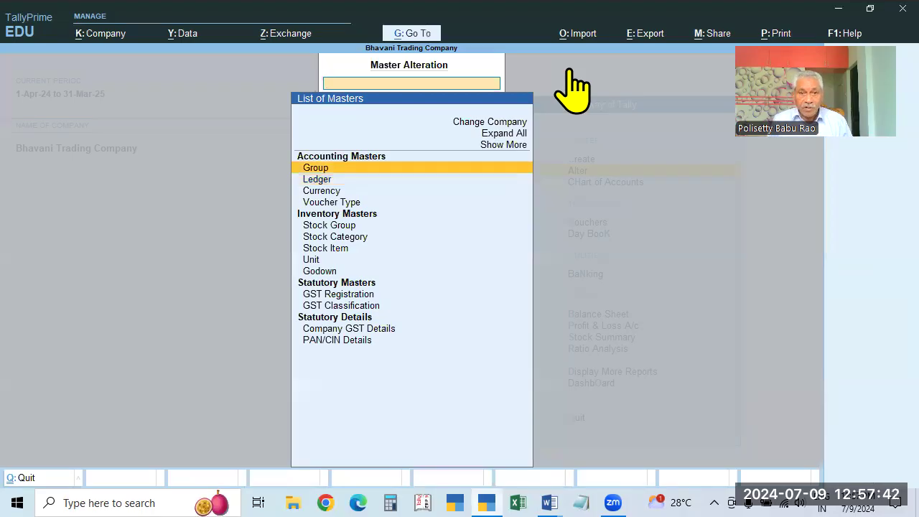
key("Return")
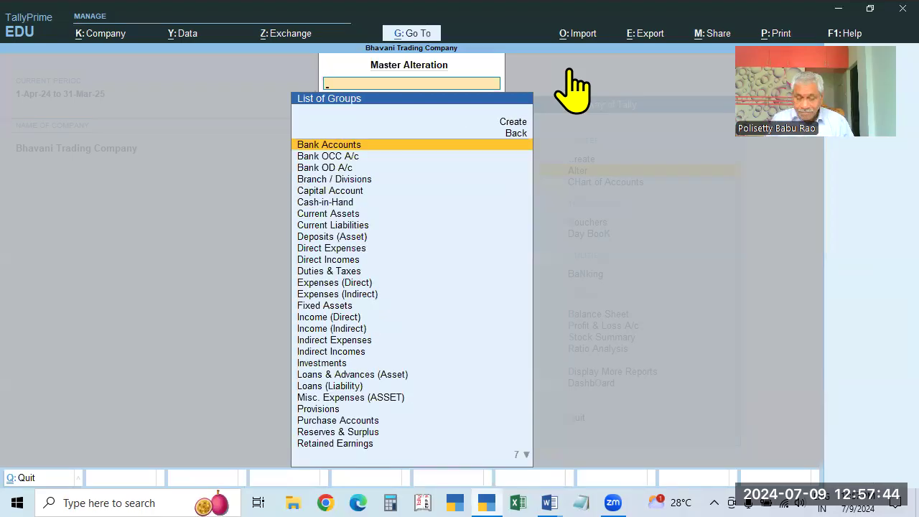
key("Escape")
- Open the list of voucher types under master alteration to view the predefined types
key("Down")
key("Down")
key("Down")
key("Up")
key("Down")
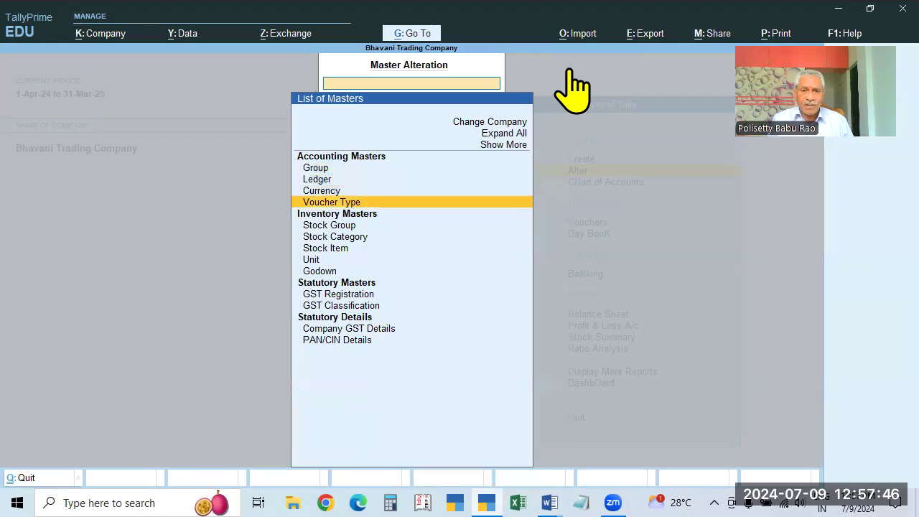
key("Return")
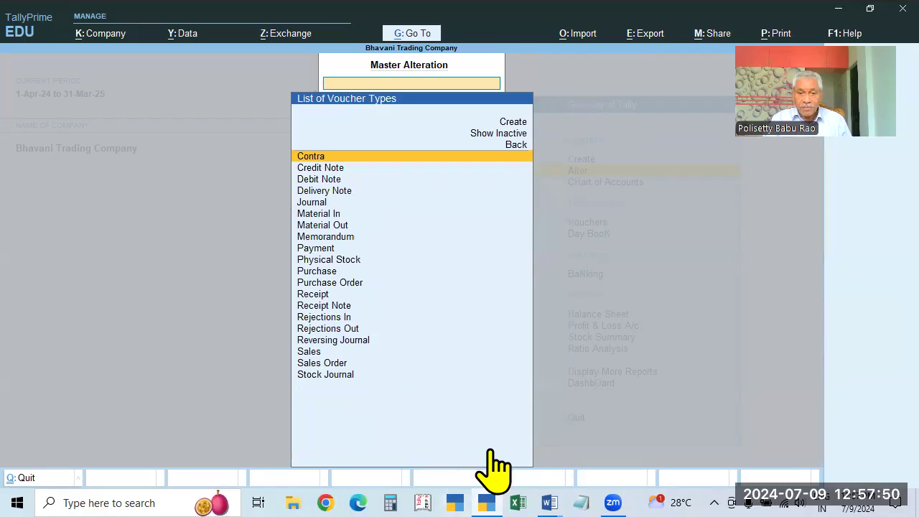
key("Escape")
- Open voucher entry to view the Journal, Payment and Receipt voucher forms, and return to the Gateway of Tally
key("Escape")
key("Down")
key("Down")
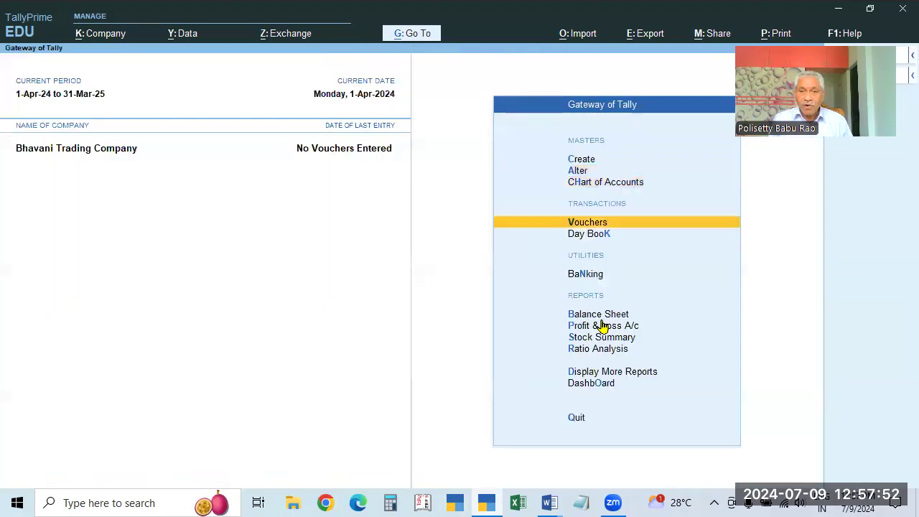
key("Return")
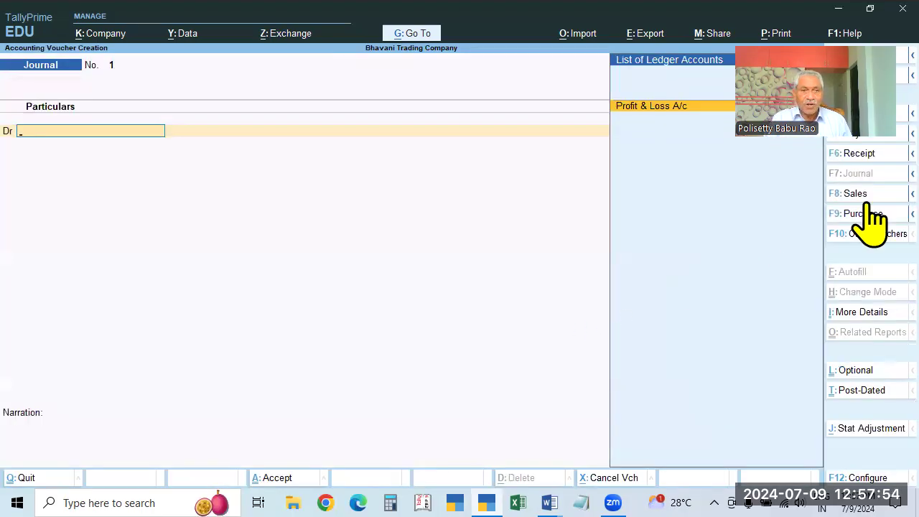
key("F5")
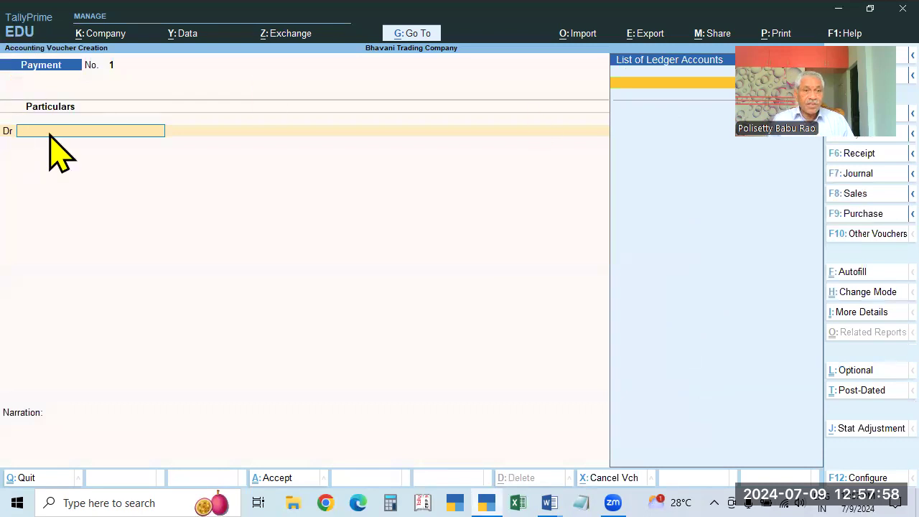
key("F6")
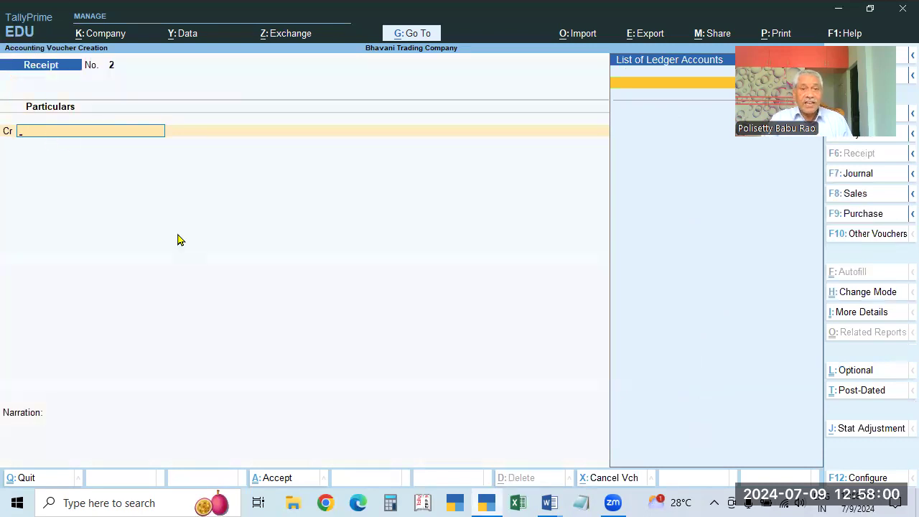
key("Escape")
key("Escape")
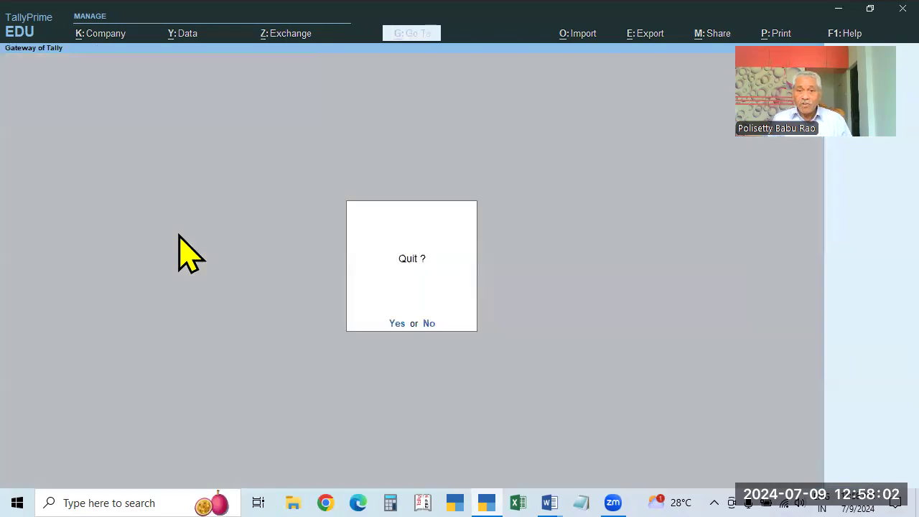
key("Escape")
- Reopen the list of voucher types under master alteration and examine the entries from Contra to Stock Journal
key("Down")
key("Return")
key("Down")
key("Down")
key("Down")
key("Return")
key("Down")
key("Down")
key("Down")
key("Down")
key("Down")
key("Down")
key("Down")
key("Down")
key("Down")
key("Down")
key("Down")
key("Down")
key("Down")
key("Down")
key("Down")
key("Down")
key("Down")
key("Down")
key("Down")
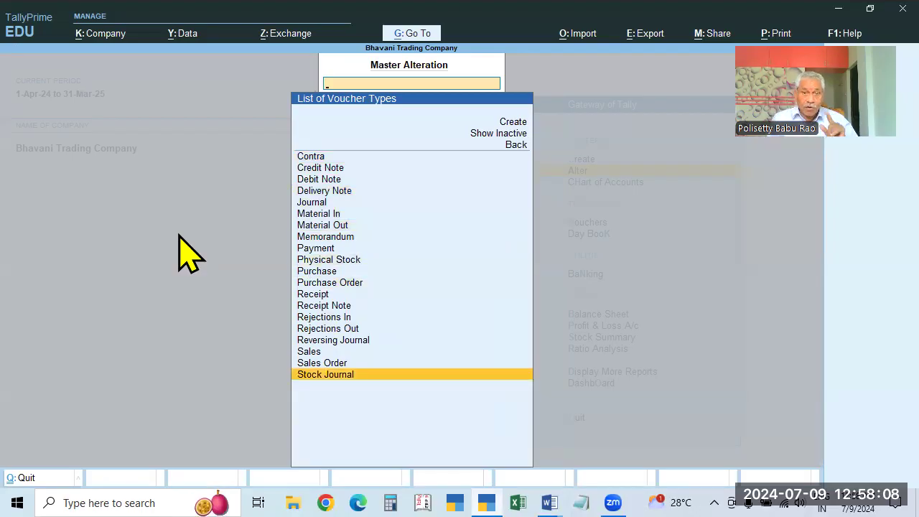
key("Up")
key("Up")
key("Up")
key("Up")
key("Up")
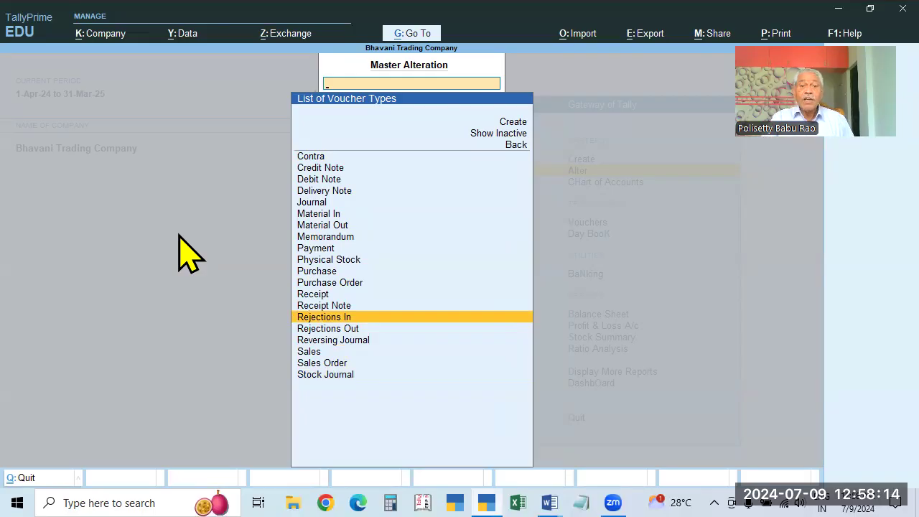
key("Escape")
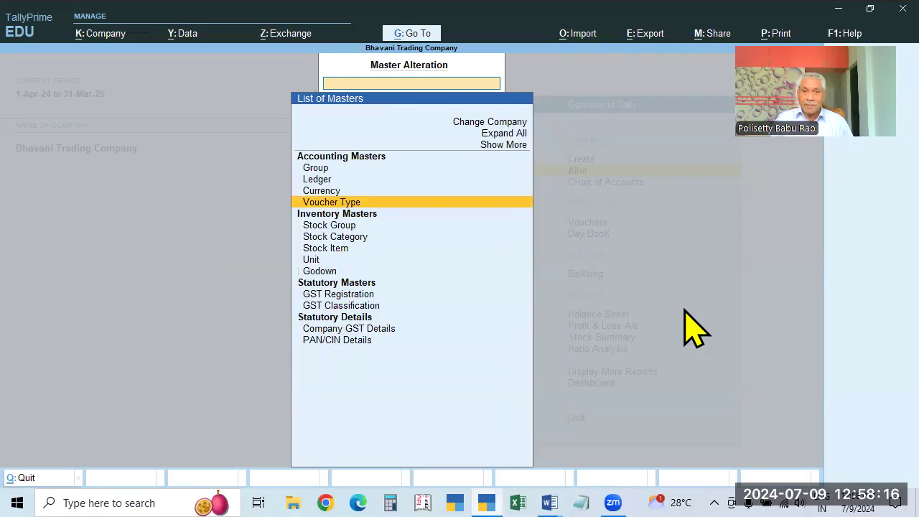
key("Escape")
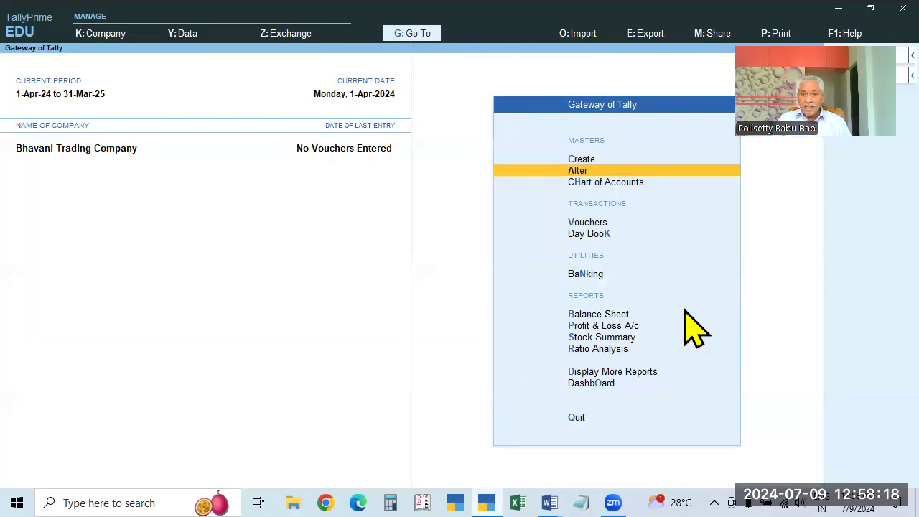
- Open the list of masters for creation, point out the Group and Ledger entries, and return to the Gateway of Tally
key("Down")
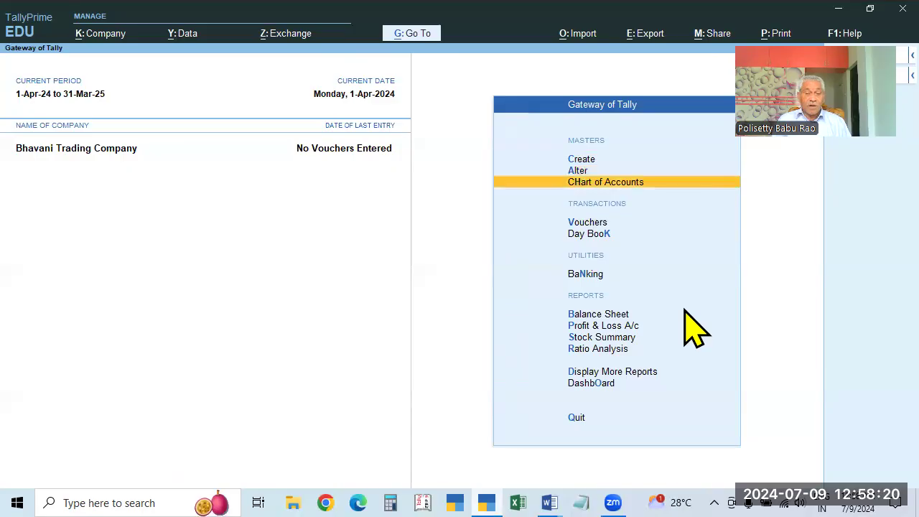
left_click(585, 160)
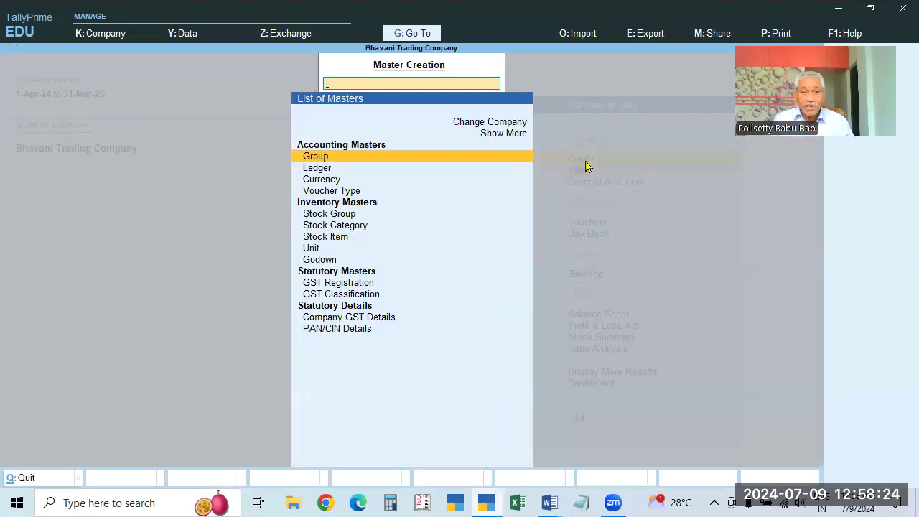
key("Down")
key("Up")
key("Down")
key("Up")
key("Down")
key("Up")
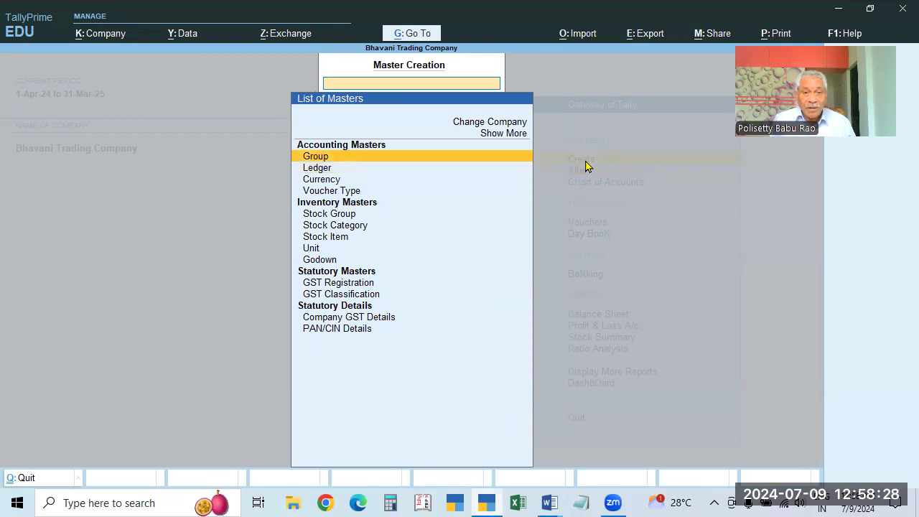
key("Down")
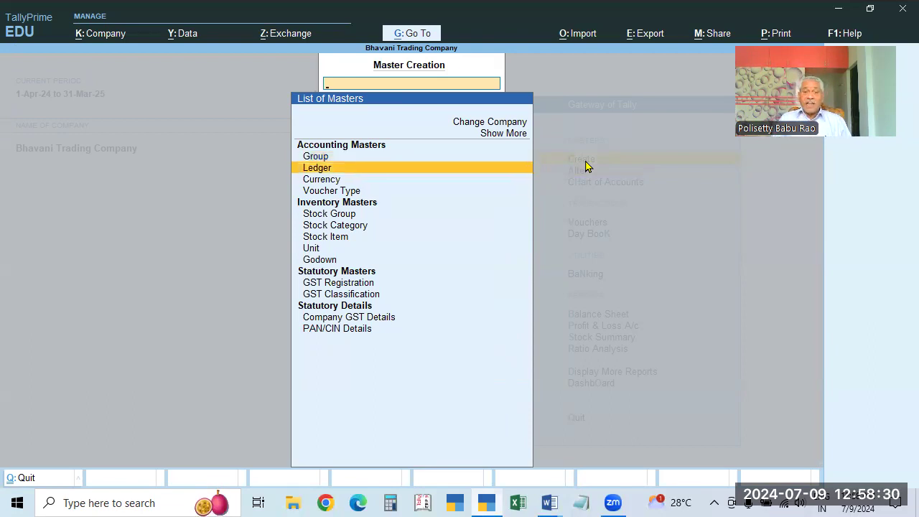
key("Escape")
key("Escape")
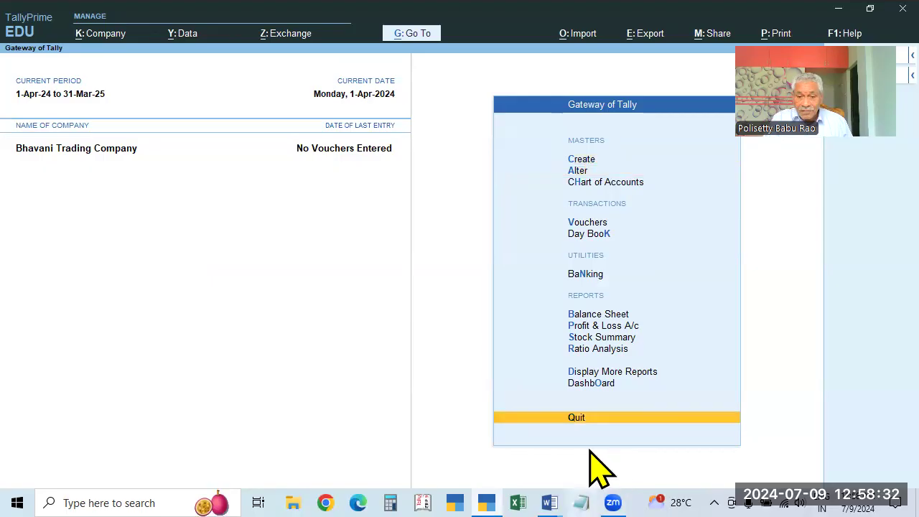
key("Escape")
- Switch to the DEFAULT GROUPS IN TALLY PRIME document and review the liabilities, assets, expenses and incomes groups
mouse_move(548, 502)
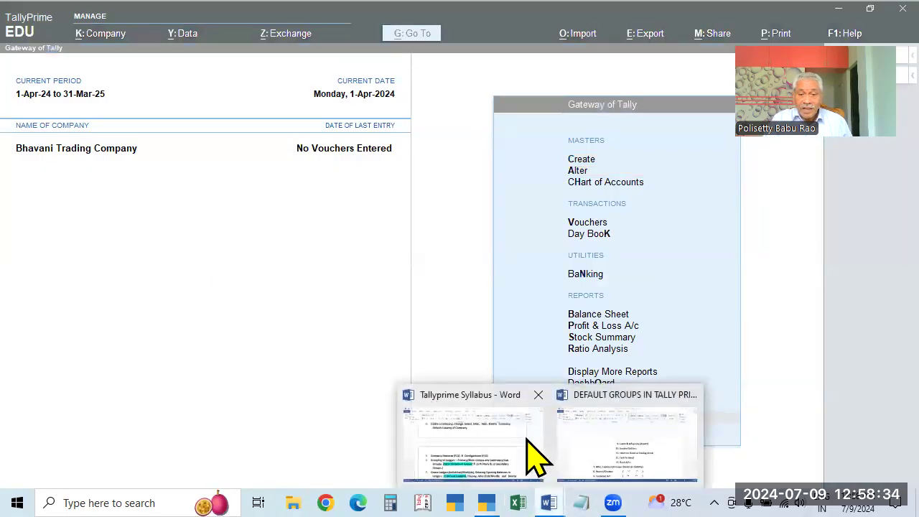
left_click(595, 452)
scroll(248, 251, "up", 10)
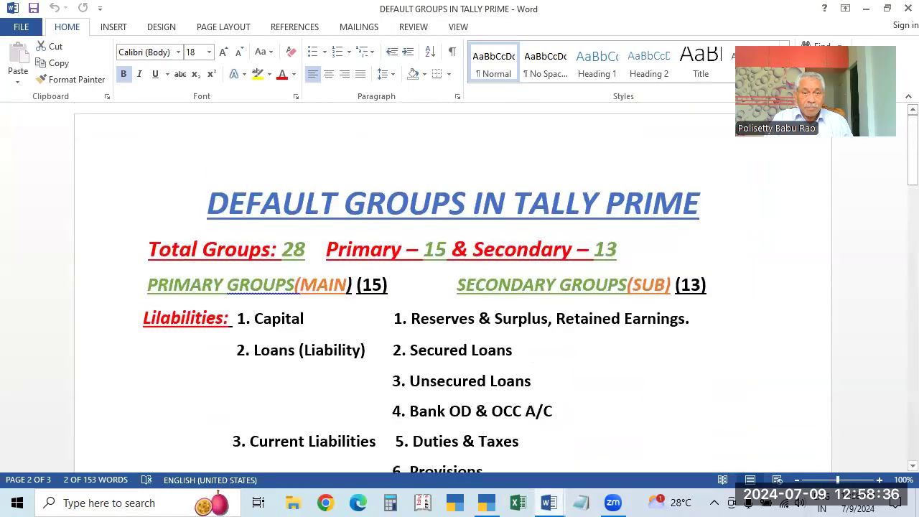
scroll(253, 343, "down", 4)
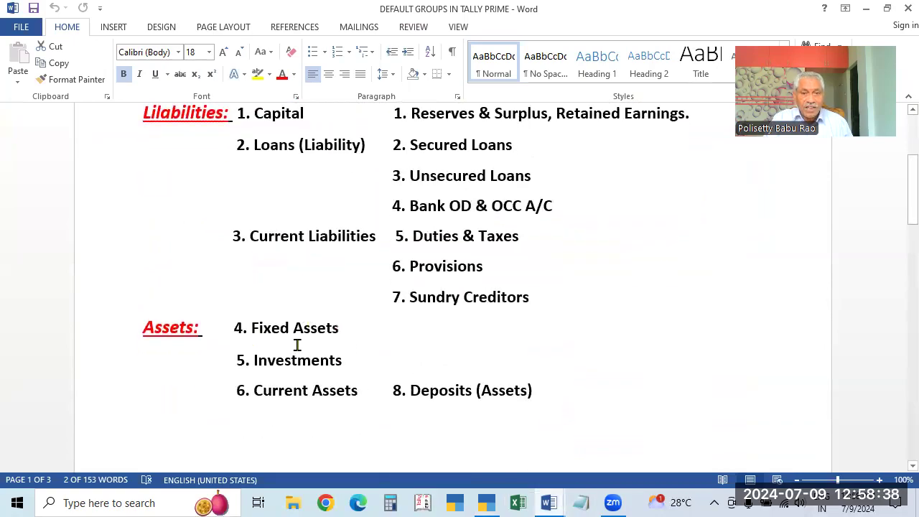
scroll(297, 347, "up", 2)
scroll(469, 313, "down", 2)
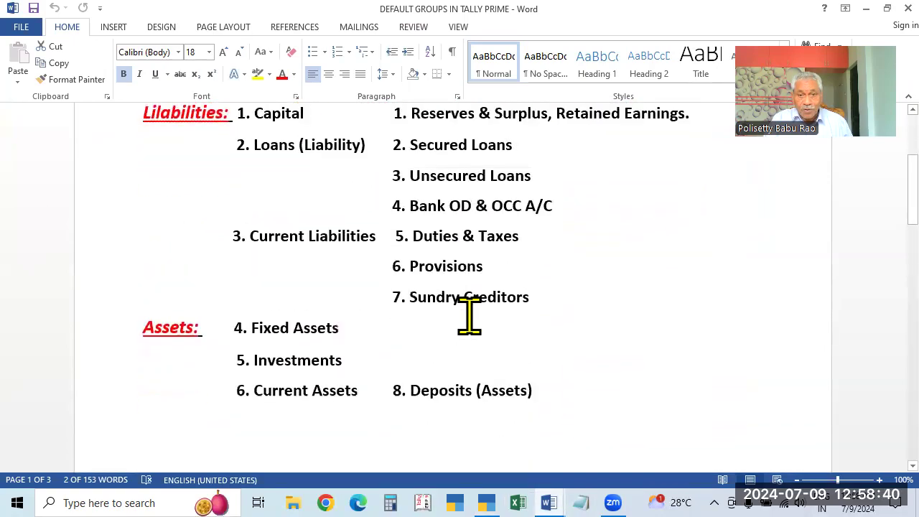
scroll(323, 191, "up", 4)
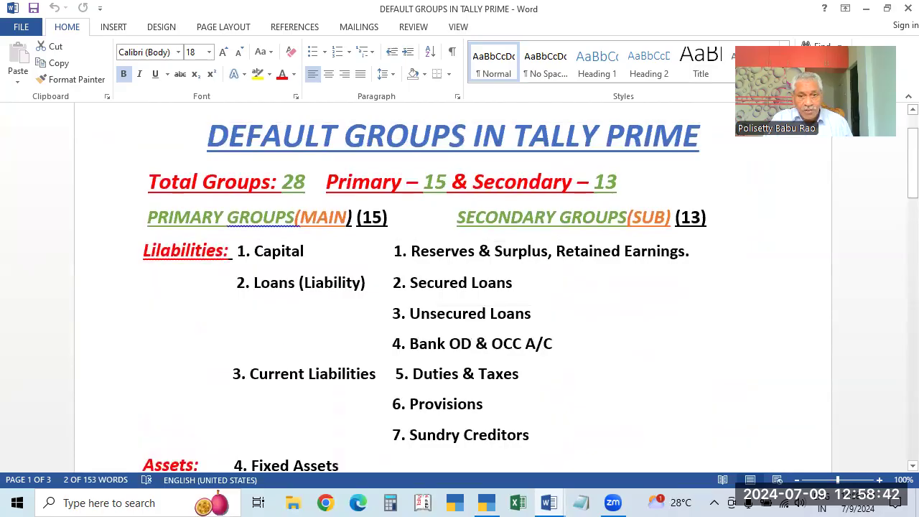
scroll(558, 293, "down", 2)
scroll(480, 240, "down", 5)
scroll(494, 293, "down", 2)
scroll(406, 251, "up", 2)
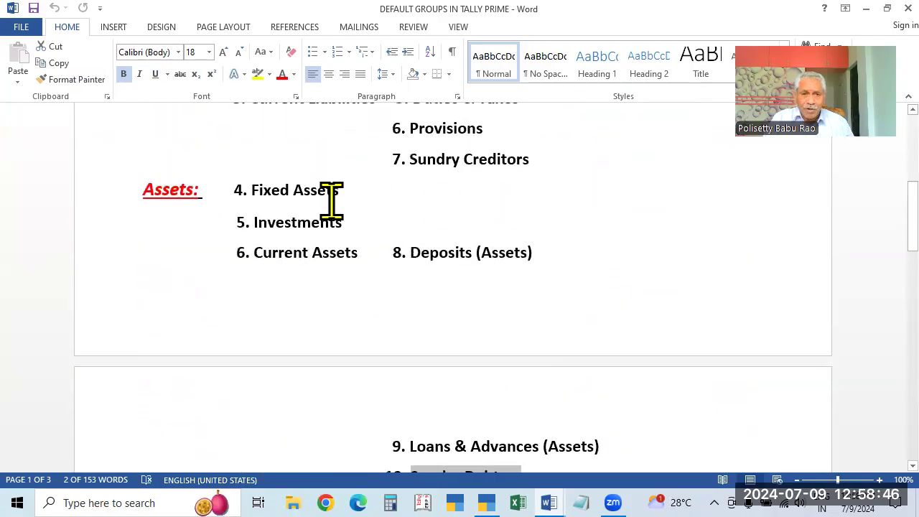
scroll(331, 203, "down", 10)
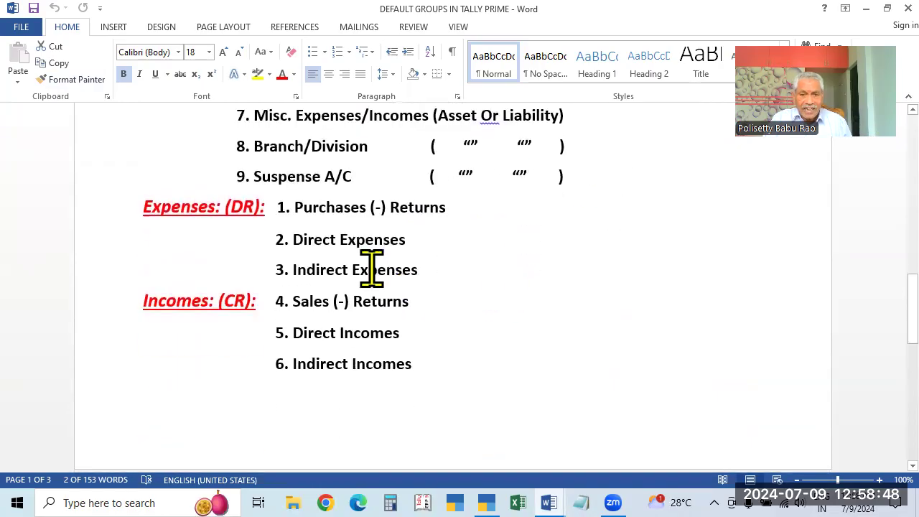
scroll(557, 322, "down", 2)
scroll(557, 323, "up", 2)
scroll(557, 323, "up", 2)
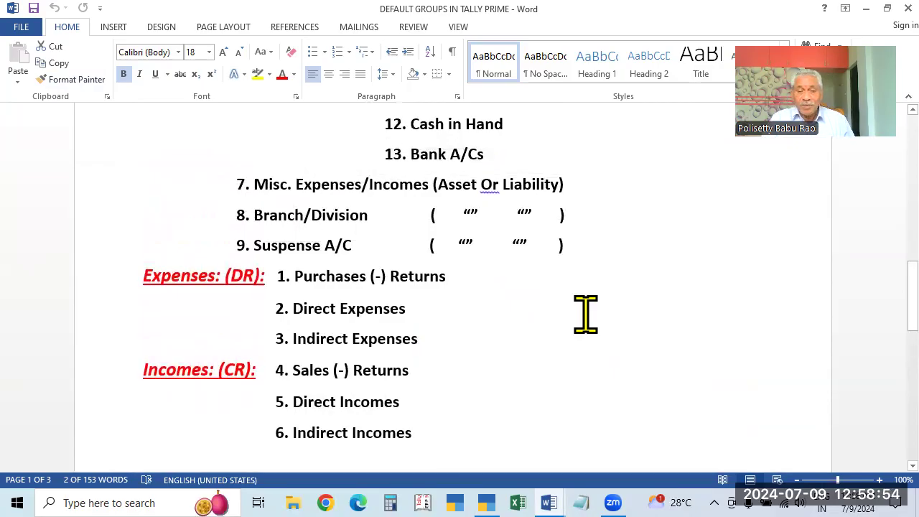
- Switch to TallyPrime and open the list of groups under master alteration
mouse_move(543, 500)
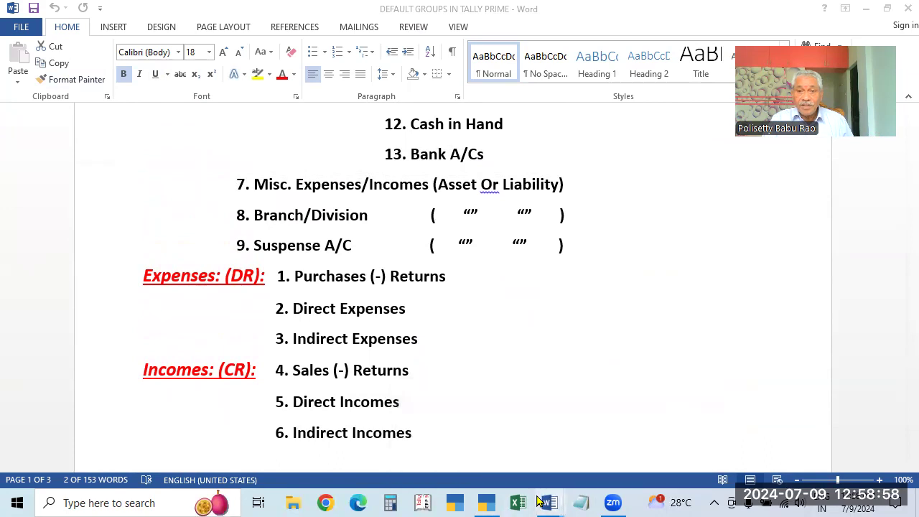
left_click(483, 502)
key("Up")
key("Up")
key("Up")
key("Up")
key("Up")
key("Up")
key("Up")
key("Up")
key("Up")
key("Up")
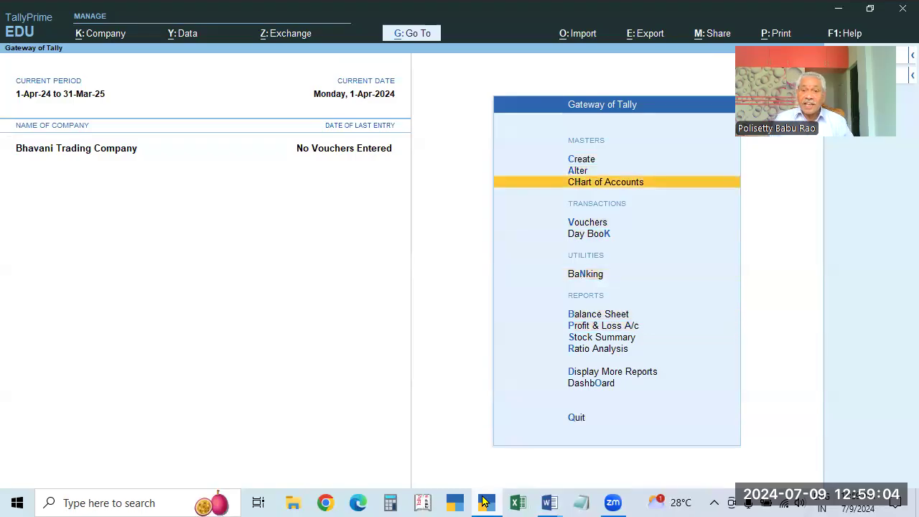
key("Up")
key("Return")
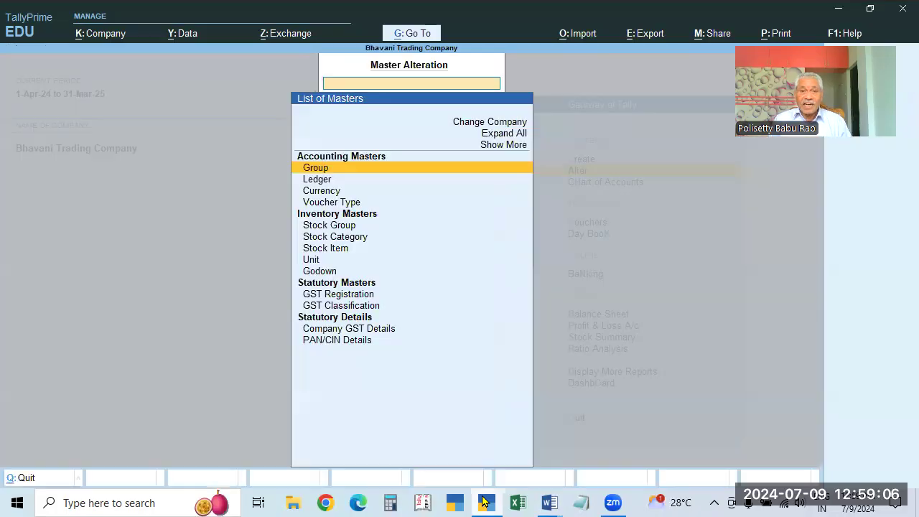
key("Return")
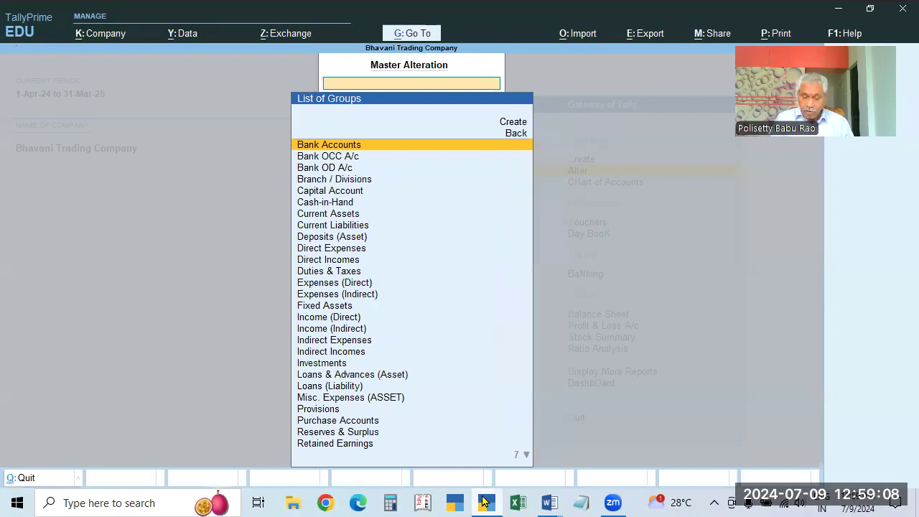
- Look through the groups available for alteration and return to the list of masters
key("Down")
key("Down")
key("Down")
key("Down")
key("Down")
key("Down")
key("Down")
key("Down")
key("Down")
key("Down")
key("Down")
key("Escape")
- Open the list of ledgers under master alteration, view the default ledgers, and close the list
key("Down")
key("Return")
key("Down")
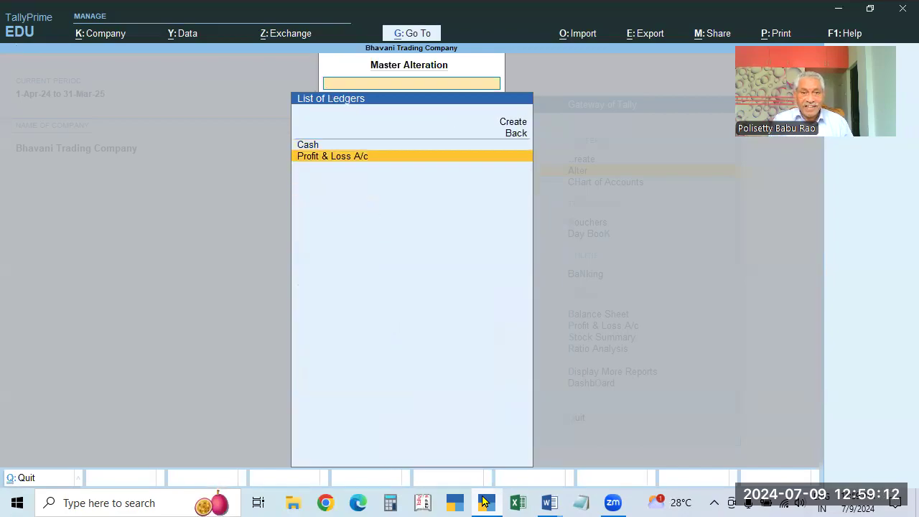
key("Escape")
- Reopen the list of groups under master alteration, then return to the Gateway of Tally and highlight Chart of Accounts
key("Up")
key("Return")
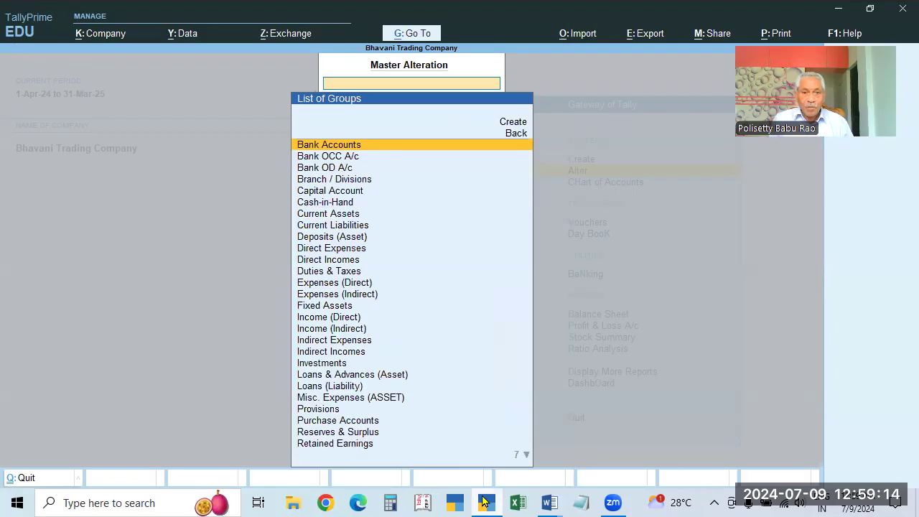
key("Escape")
key("Escape")
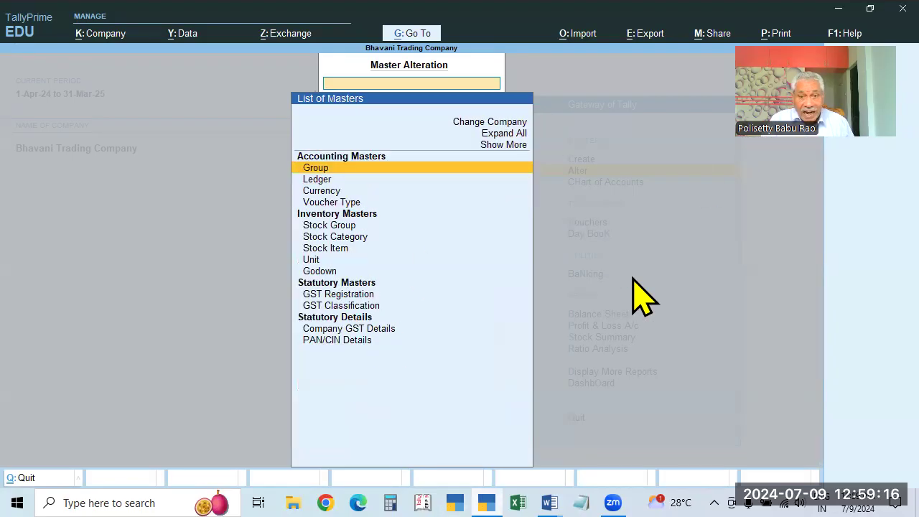
key("Down")
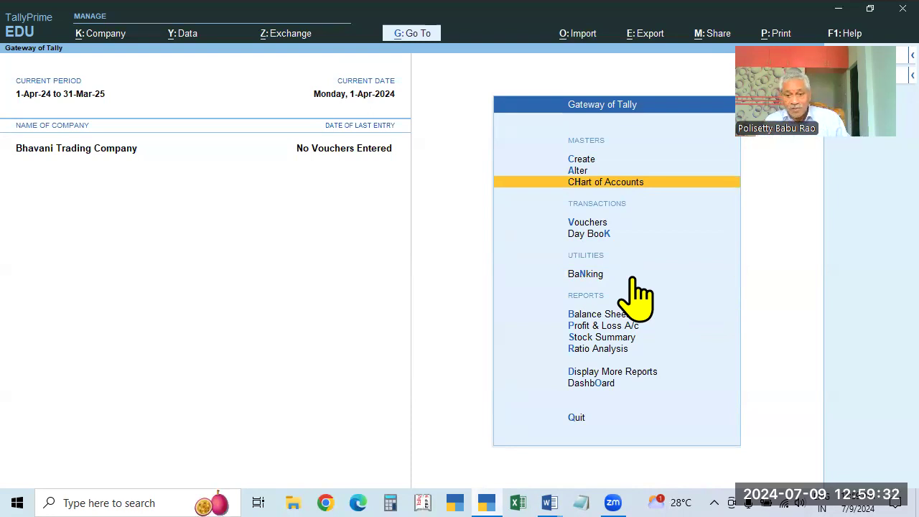
- Switch to the DEFAULT GROUPS IN TALLY PRIME document and review the primary and secondary groups from its beginning
left_click(549, 499)
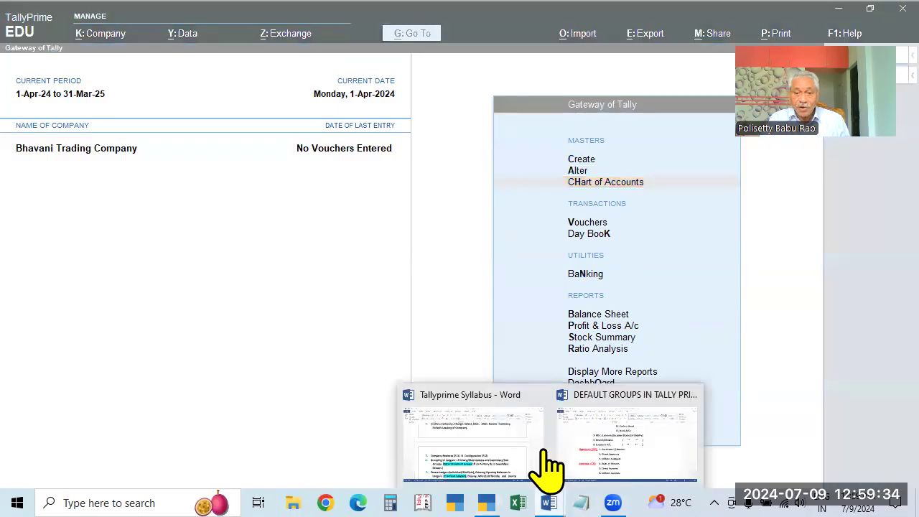
left_click(607, 472)
scroll(262, 272, "up", 10)
scroll(263, 275, "up", 5)
scroll(294, 323, "down", 2)
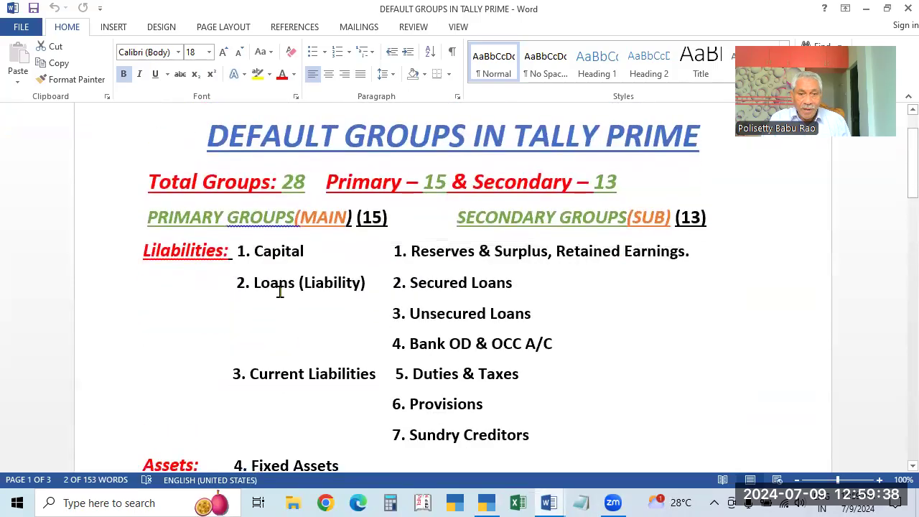
scroll(461, 329, "down", 2)
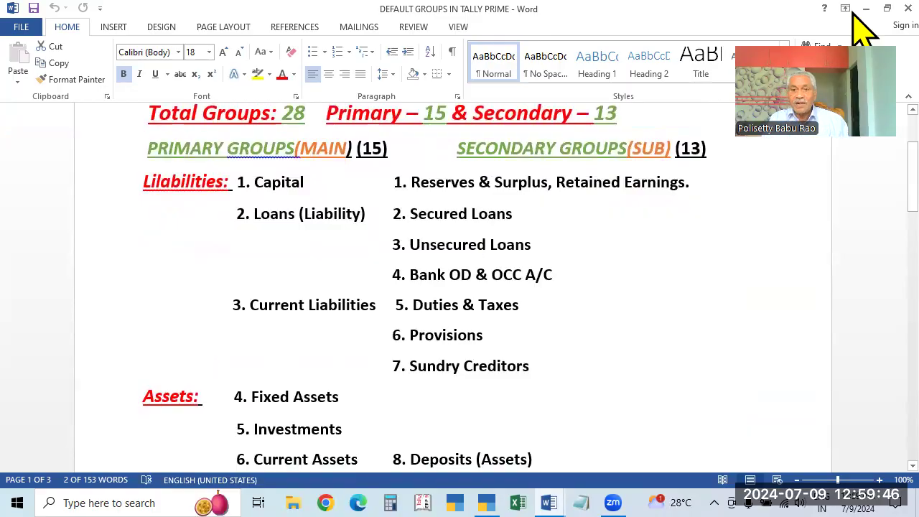
- Switch back to TallyPrime and open the list of groups in the Chart of Accounts
key("alt+Tab")
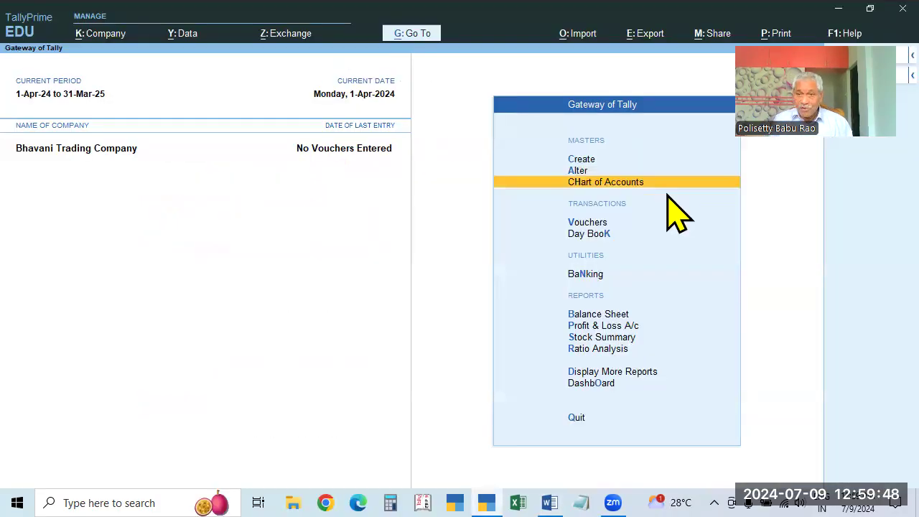
key("Return")
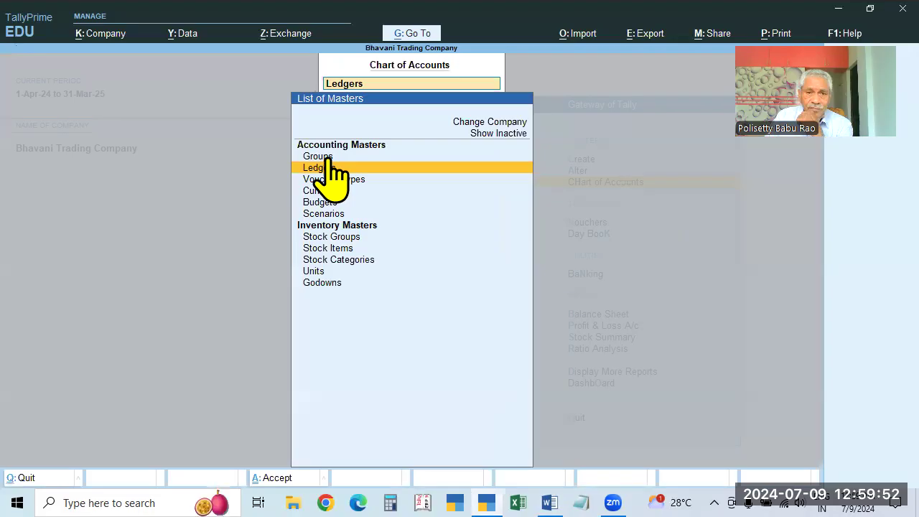
key("Up")
key("Down")
key("Up")
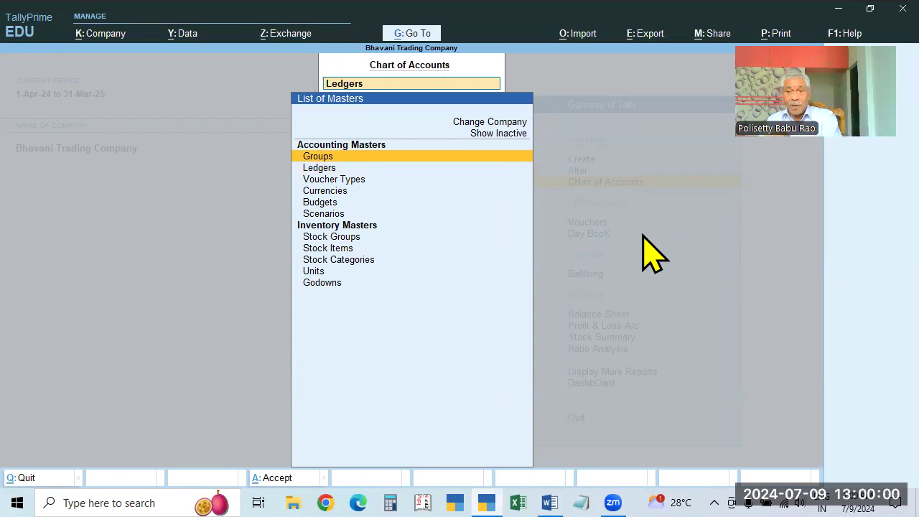
key("Return")
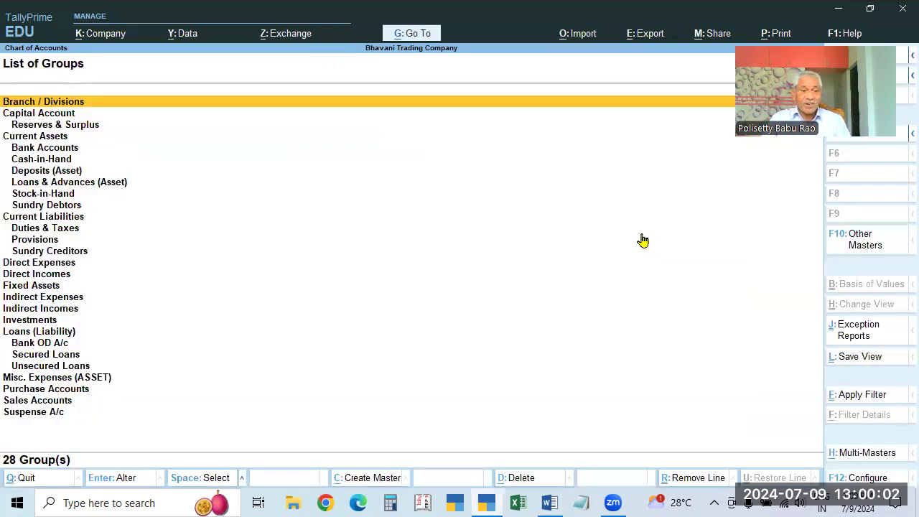
- Browse down and back up the Chart of Accounts group list to examine how groups and subgroups are arranged
key("Down")
key("Down")
key("Down")
key("Down")
key("Down")
key("Down")
key("Down")
key("Down")
key("Down")
key("Down")
key("Down")
key("Down")
key("Down")
key("Down")
key("Down")
key("Down")
key("Down")
key("Down")
key("Down")
key("Down")
key("Down")
key("Down")
key("Up")
key("Up")
key("Up")
key("Up")
key("Up")
key("Up")
key("Up")
key("Up")
key("Up")
key("Up")
key("Up")
key("Up")
key("Up")
key("Up")
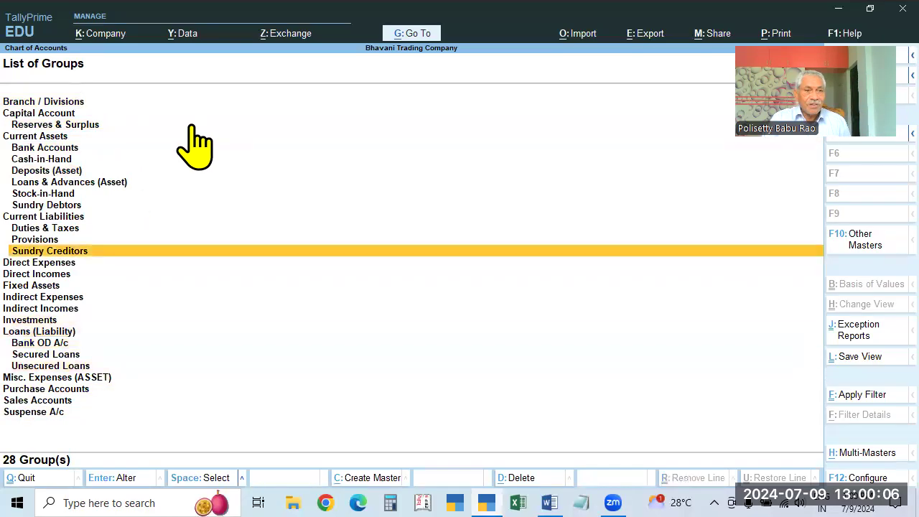
- Go through the group list entry by entry from Branch / Divisions to Suspense A/c
key("Home")
key("Down")
key("Down")
key("Down")
key("Down")
key("Down")
key("Down")
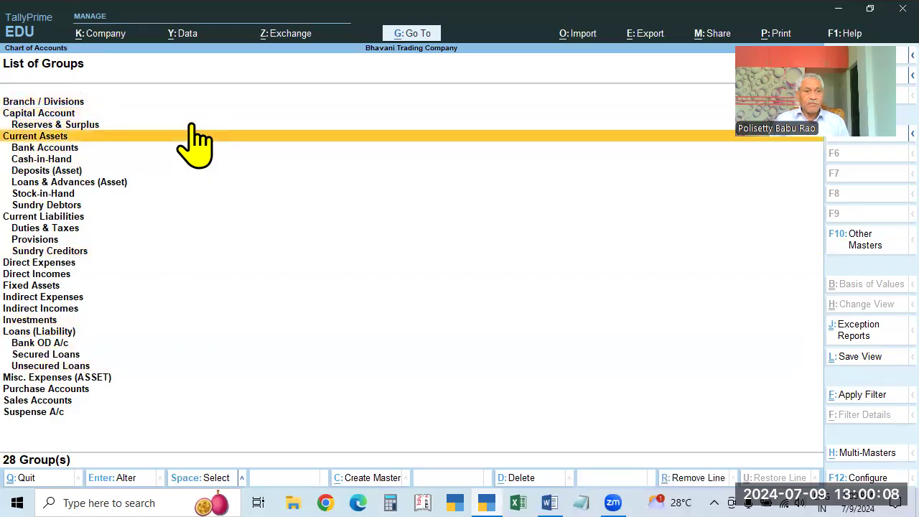
key("Down")
key("Down")
key("Down")
key("Down")
key("Down")
key("Down")
key("Down")
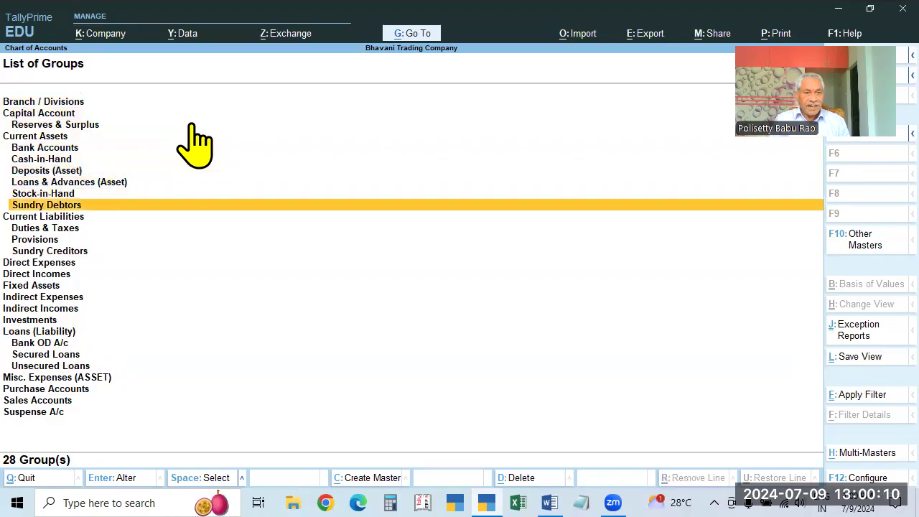
key("Down")
key("Down")
key("Down")
key("Down")
key("Down")
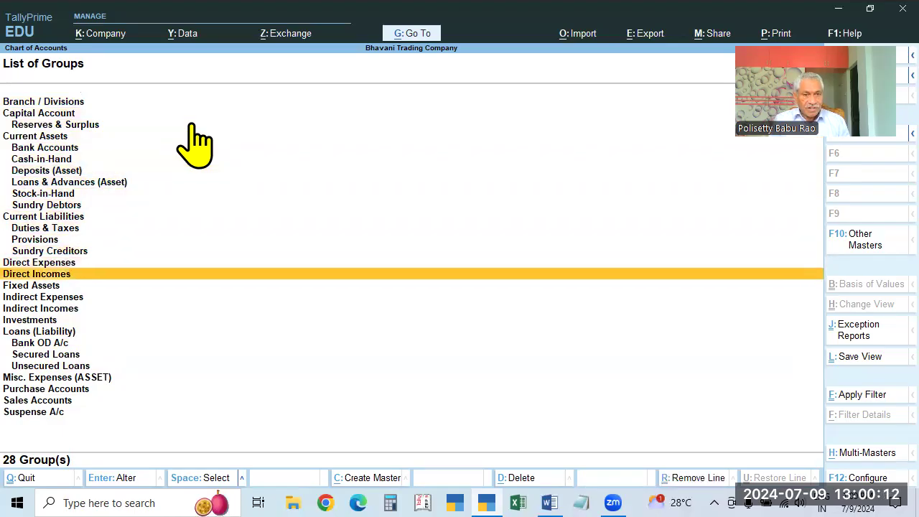
key("Down")
key("Down")
key("Down")
key("Down")
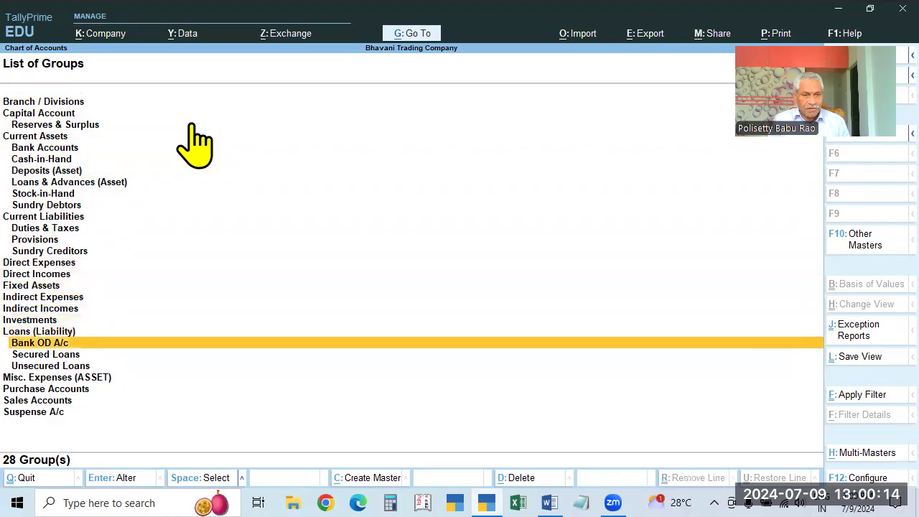
key("Down")
key("Down")
key("Down")
key("Down")
key("Down")
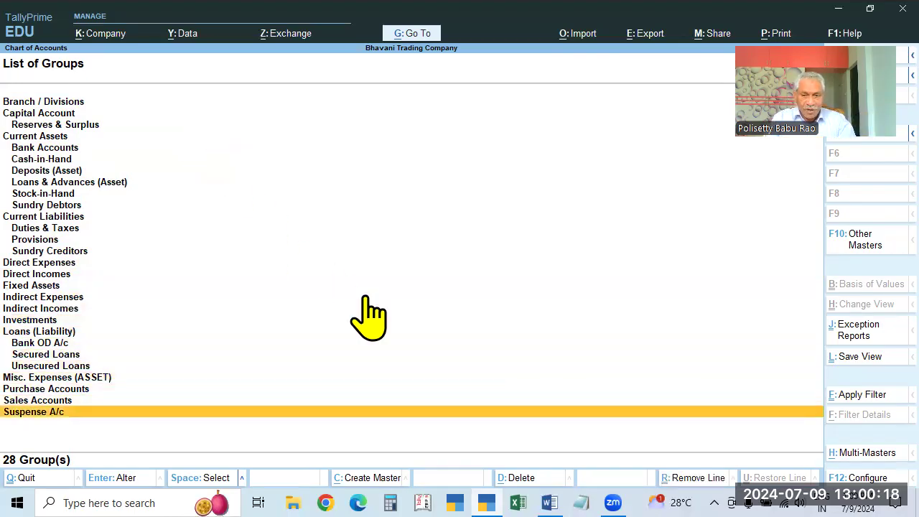
- Check the default groups item in the Tallyprime Syllabus document, then return to TallyPrime's group list and its first entry
left_click(549, 502)
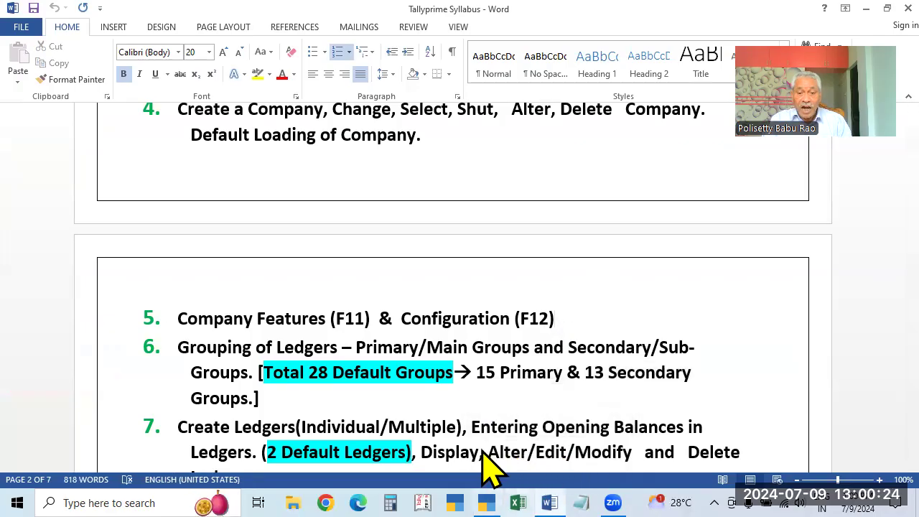
left_click(488, 463)
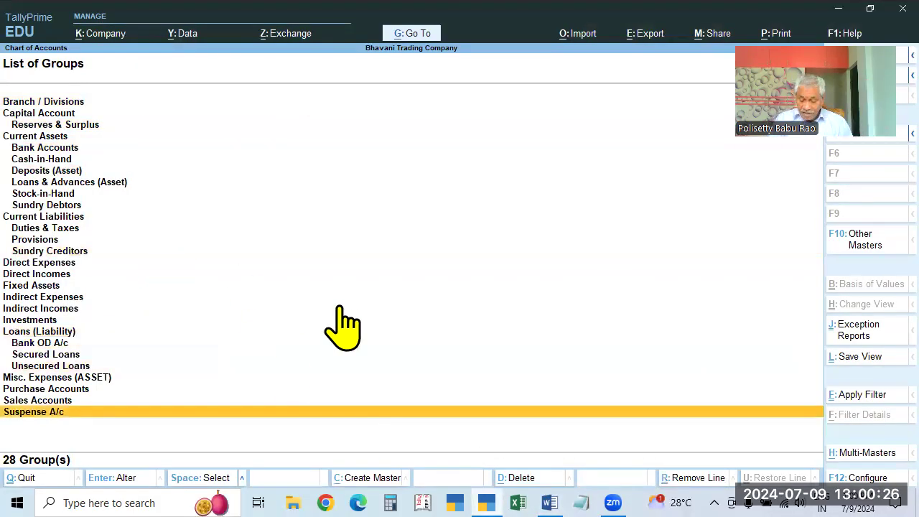
key("Up")
key("Up")
key("Up")
key("Up")
key("Up")
key("Up")
key("Up")
key("Up")
key("Up")
key("Up")
key("Up")
key("Up")
key("Up")
key("Up")
key("Up")
key("Up")
key("Up")
key("Up")
key("Up")
key("Up")
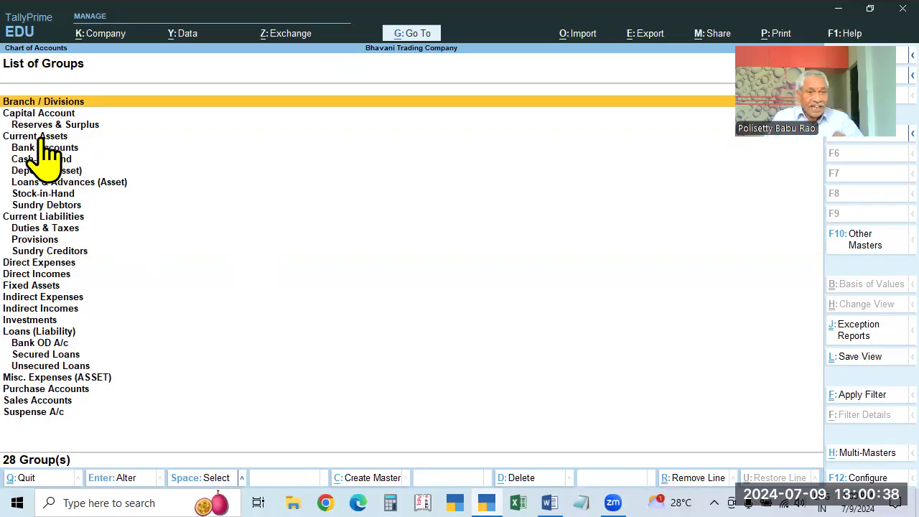
- Examine the first few groups around Capital Account and Current Assets and return to Branch / Divisions
key("Down")
key("Down")
key("Down")
key("Down")
key("Up")
key("Up")
key("Up")
key("Up")
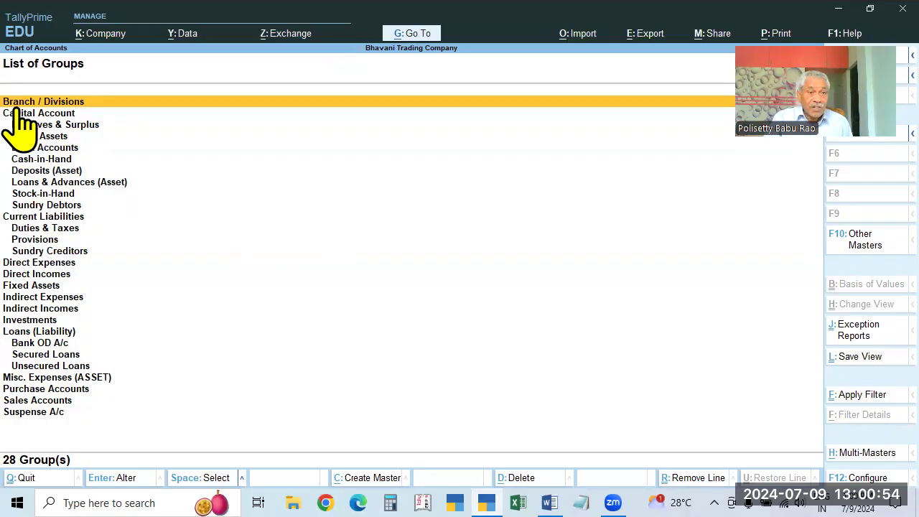
- Go down the complete group list again from Branch / Divisions to Suspense A/c to review all default groups
key("Down")
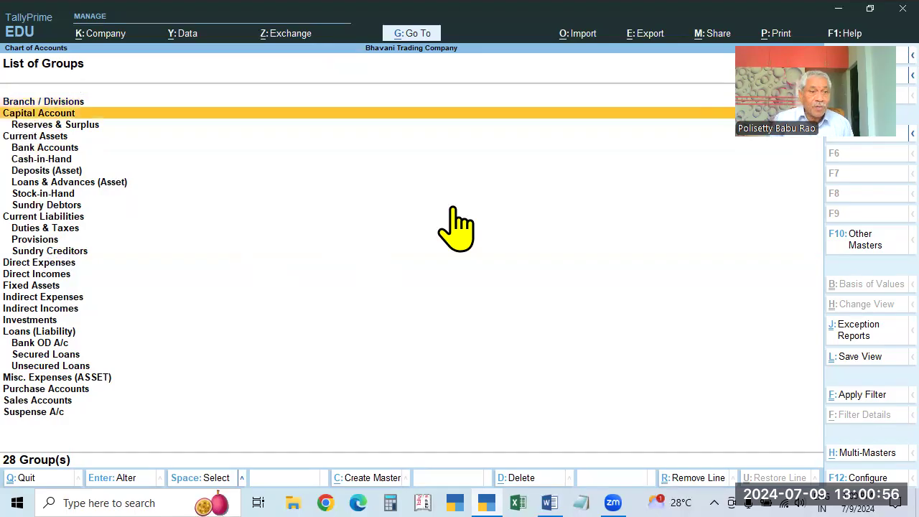
key("Down")
key("Down")
key("Down")
key("Down")
key("Down")
key("Down")
key("Down")
key("Down")
key("Down")
key("Down")
key("Down")
key("Down")
key("Down")
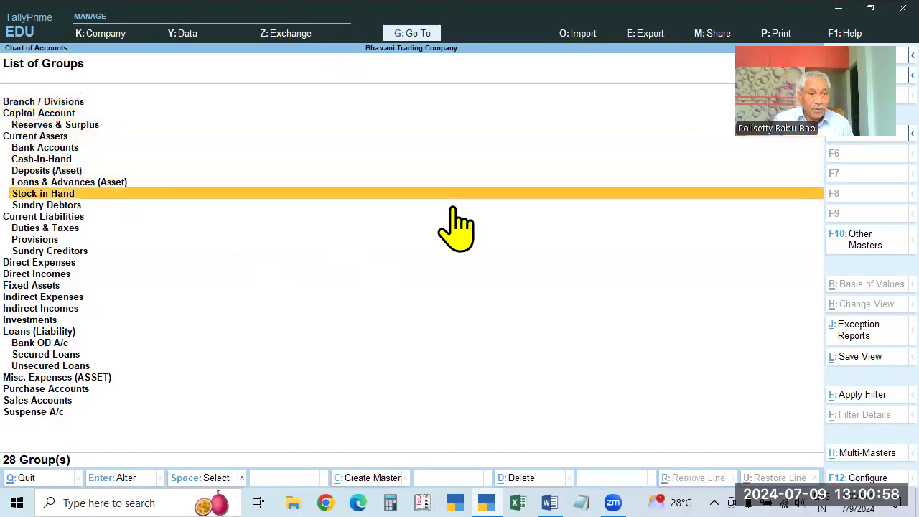
key("Down")
key("Down")
key("Down")
key("Down")
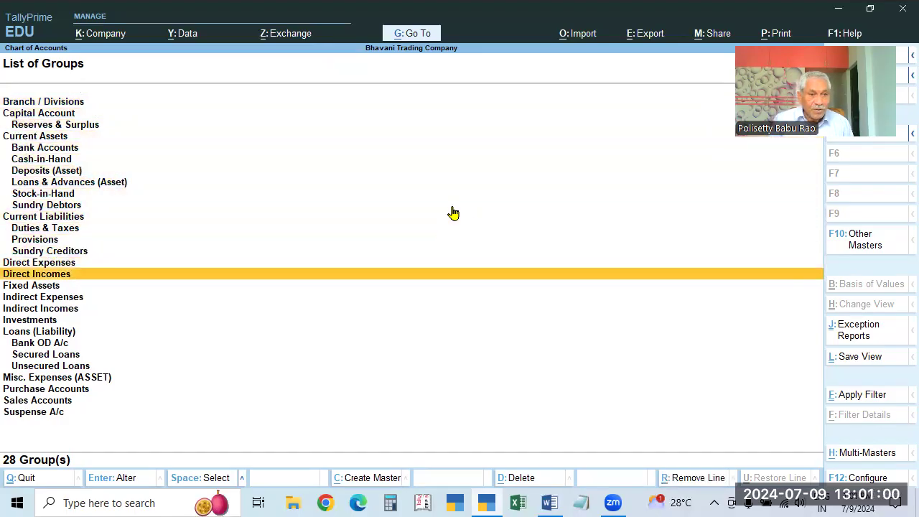
key("Down")
key("Down")
key("Down")
key("Down")
key("Down")
key("Down")
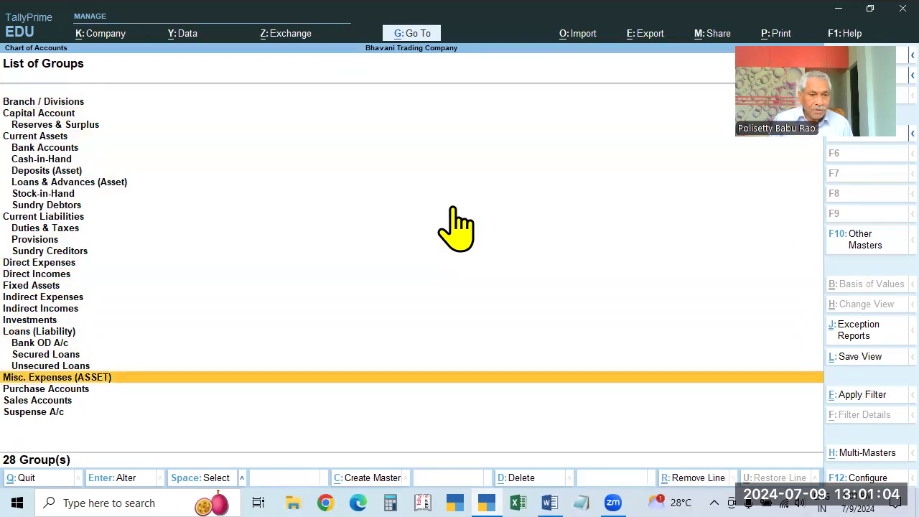
key("Down")
key("Down")
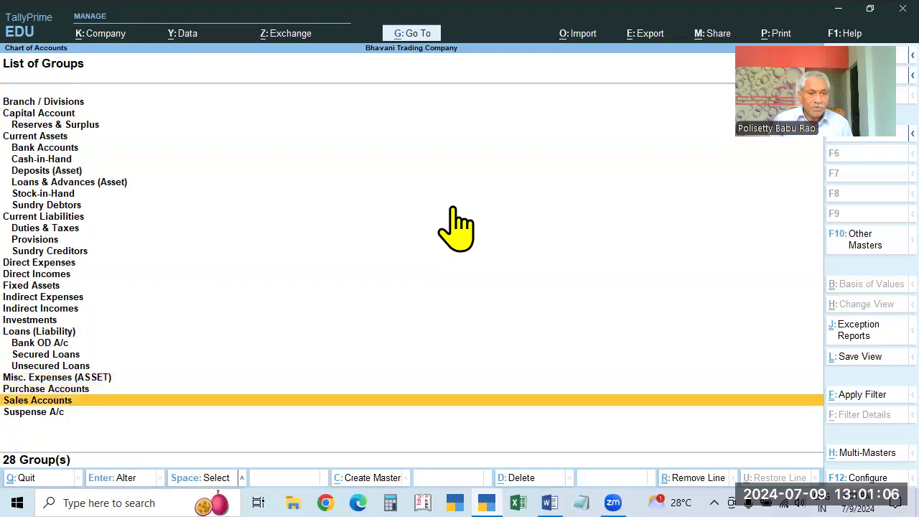
key("Down")
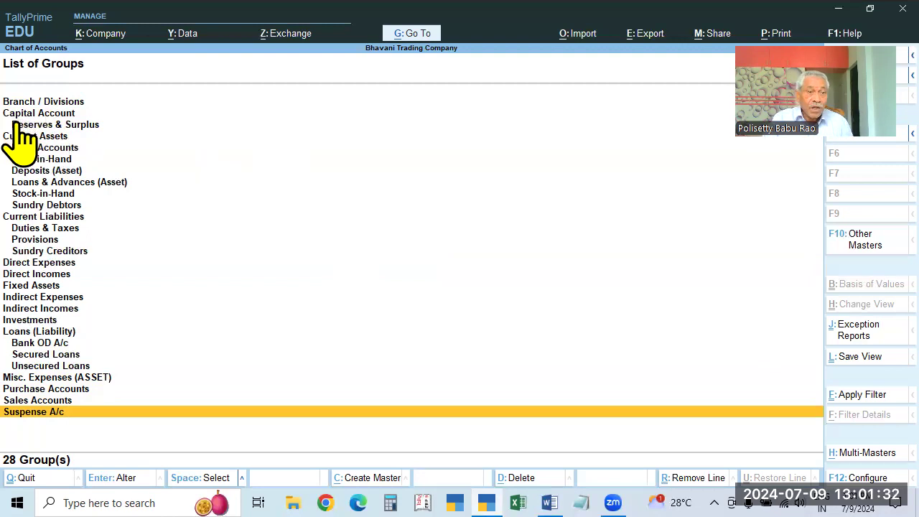
- Review the subgroups from Reserves & Surplus through Current Assets, Current Liabilities and Loans (Liability) to Unsecured Loans
left_click(69, 124)
key("Down")
key("Down")
key("Down")
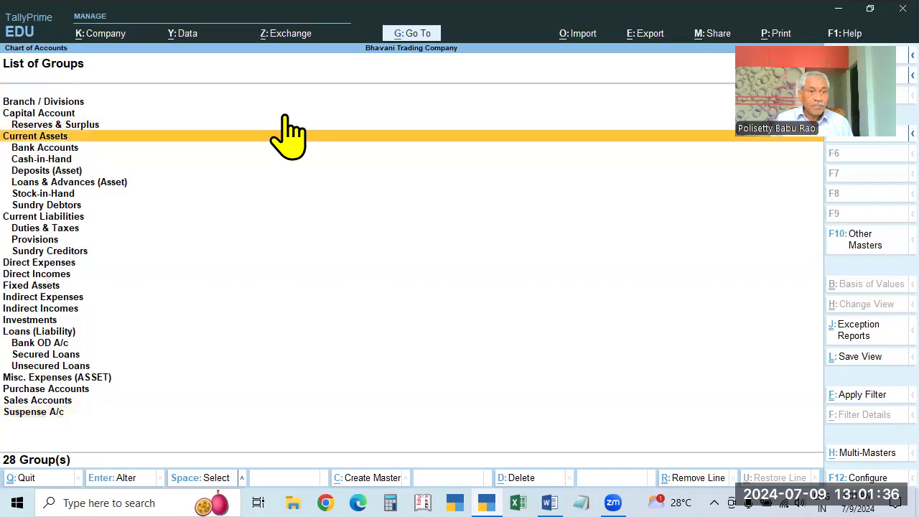
key("Down")
key("Down")
key("Down")
key("Down")
key("Down")
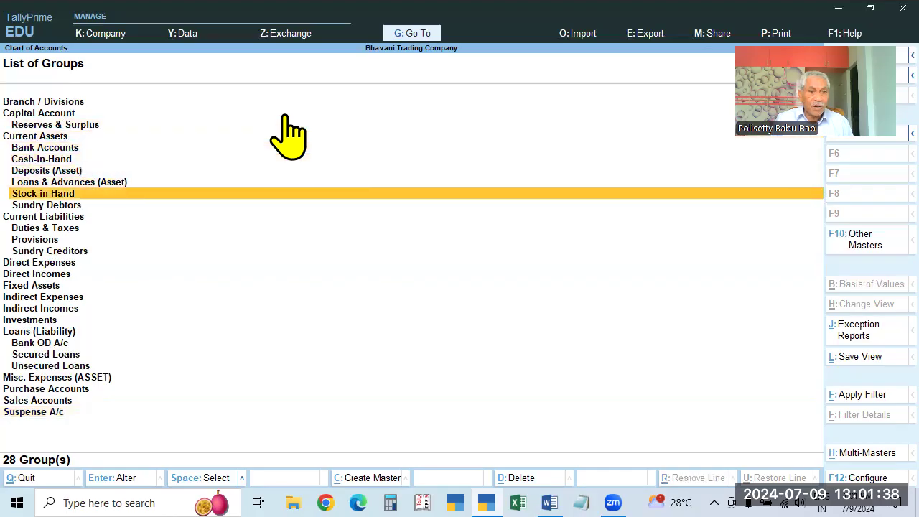
key("Down")
key("Down")
key("Down")
key("Down")
key("Down")
key("Down")
key("Down")
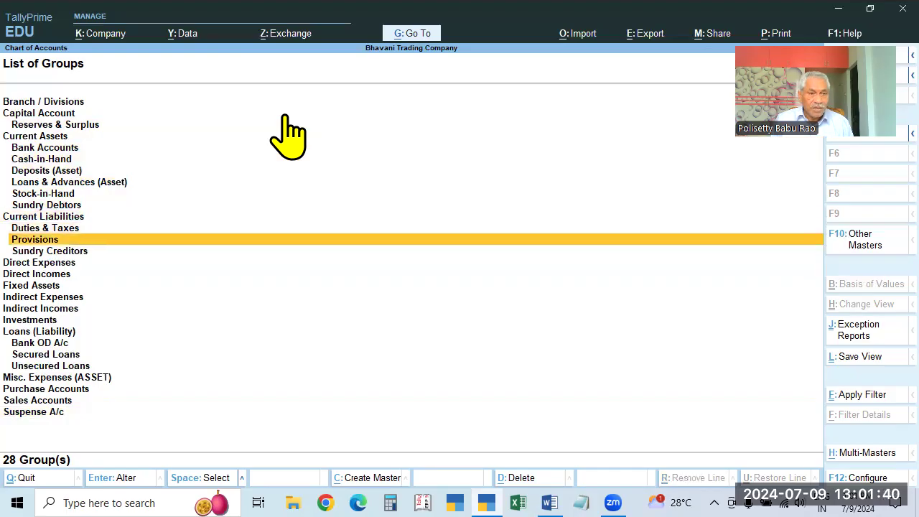
key("Down")
key("Down")
key("Down")
key("Down")
key("Down")
key("Down")
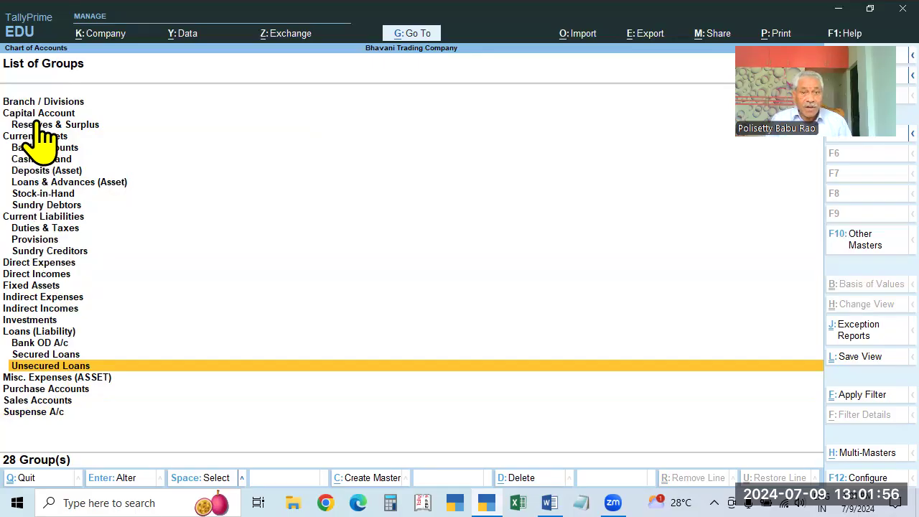
- Close the group list and reopen it from the Chart of Accounts masters
key("Escape")
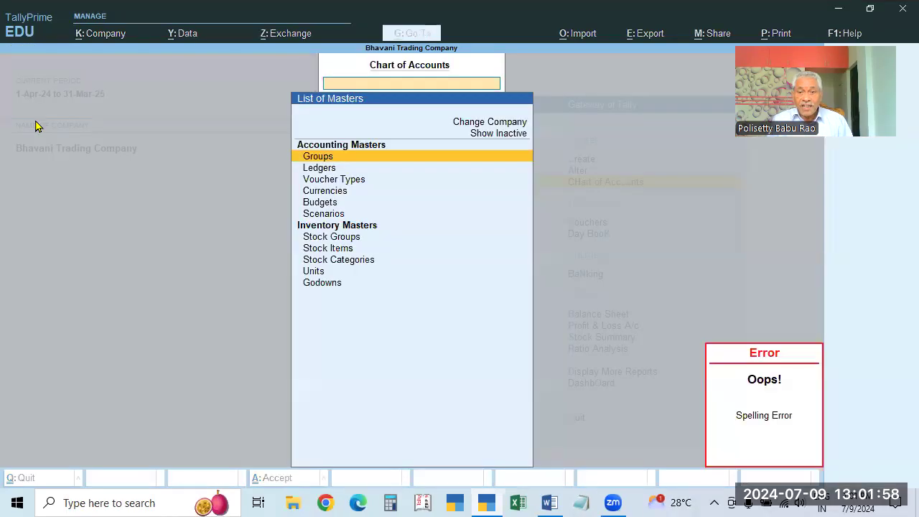
key("Escape")
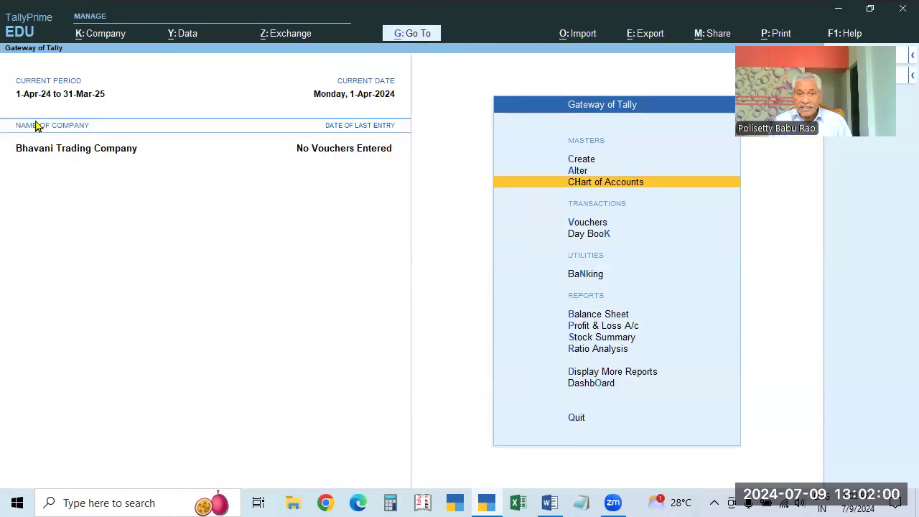
key("Return")
key("Up")
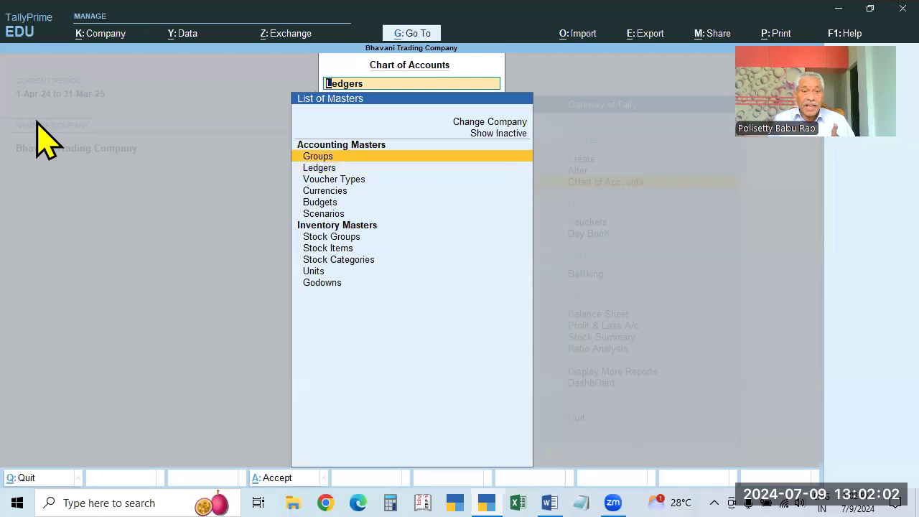
key("Return")
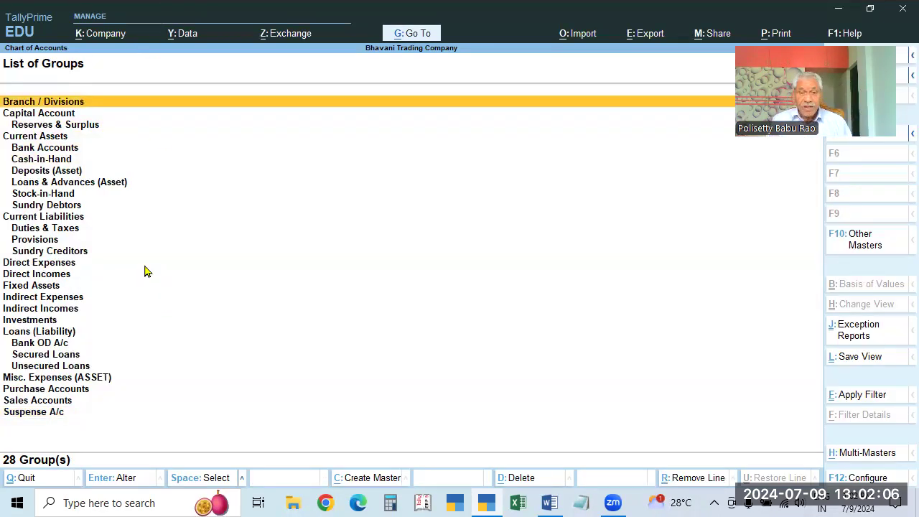
- Open the Chart of Accounts ledger list and locate the default ledgers Cash and Profit & Loss A/c
key("Escape")
key("Down")
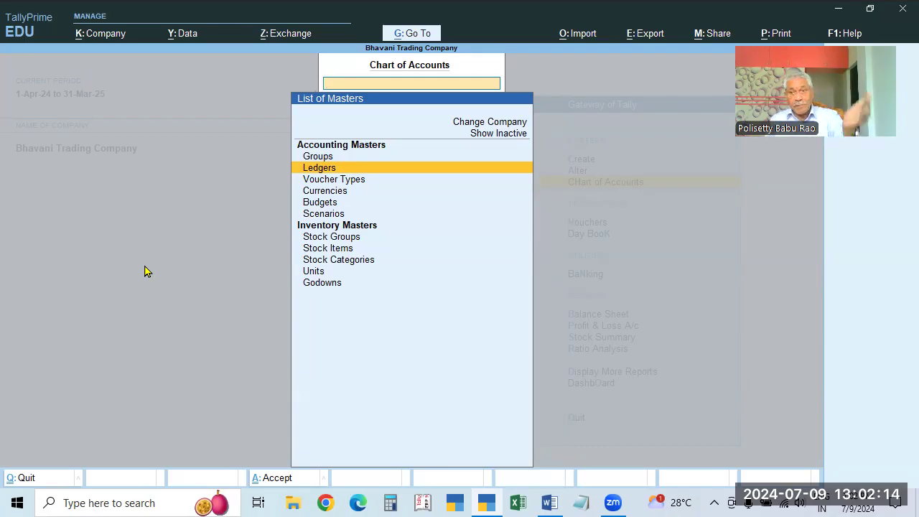
key("Return")
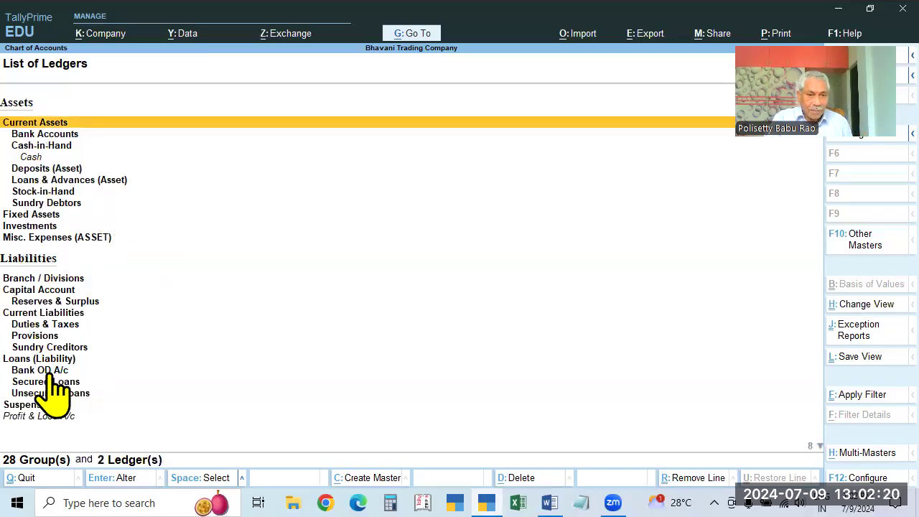
left_click(30, 157)
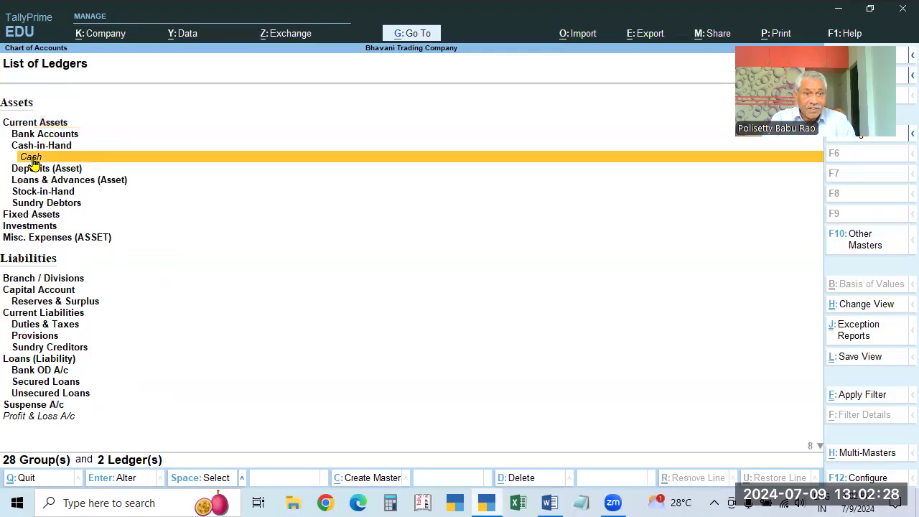
left_click(41, 419)
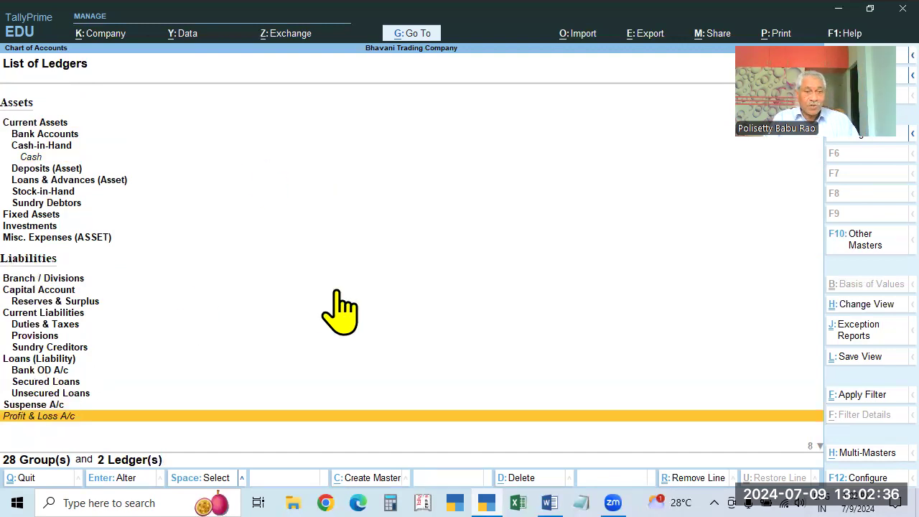
- Examine the Expenses and Income groups at the end of the ledger list and return to Current Assets
key("Down")
key("Down")
key("Down")
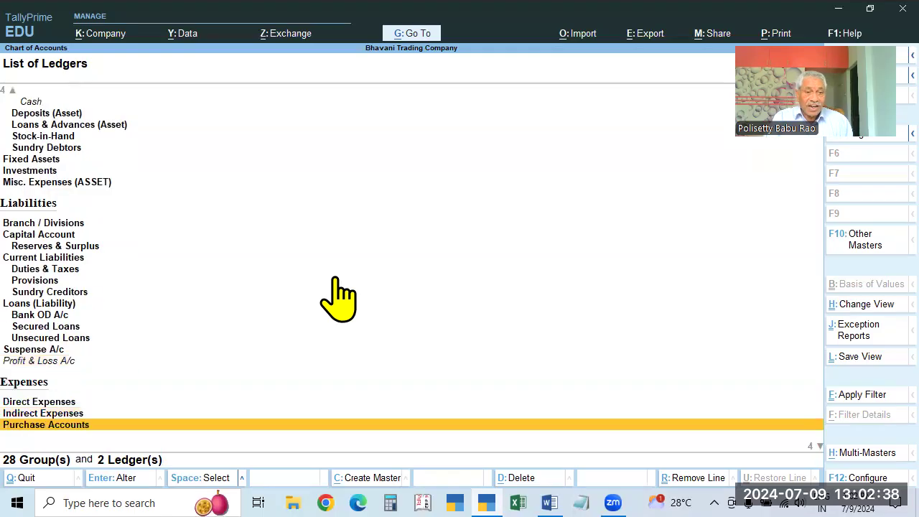
key("Down")
key("Down")
key("Down")
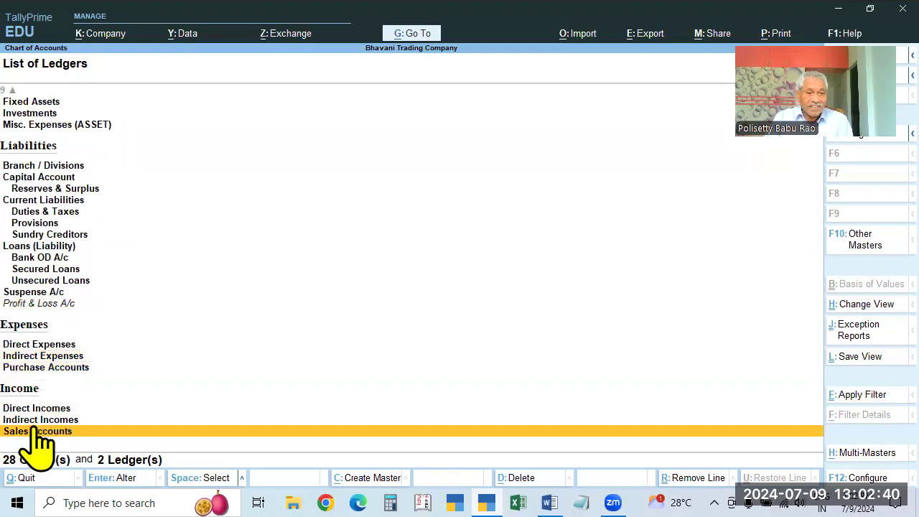
left_click(34, 355)
scroll(61, 351, "up", 3)
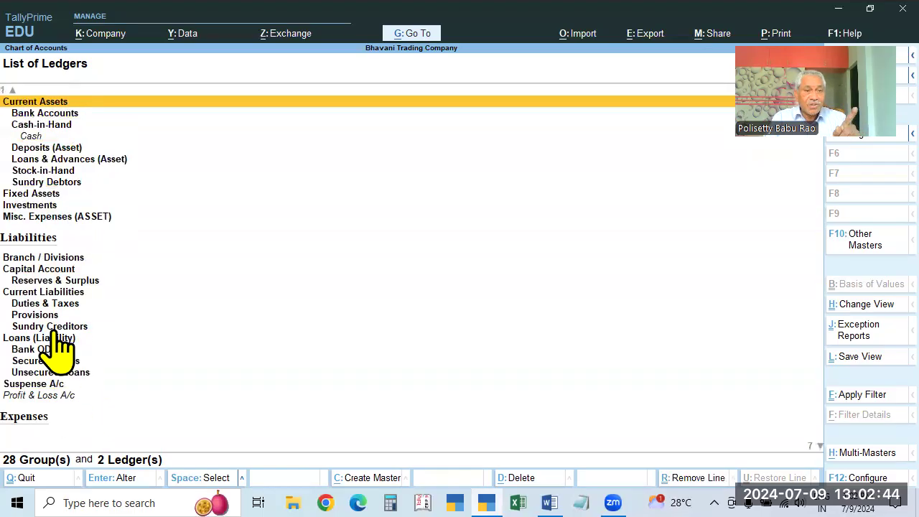
scroll(158, 380, "down", 10)
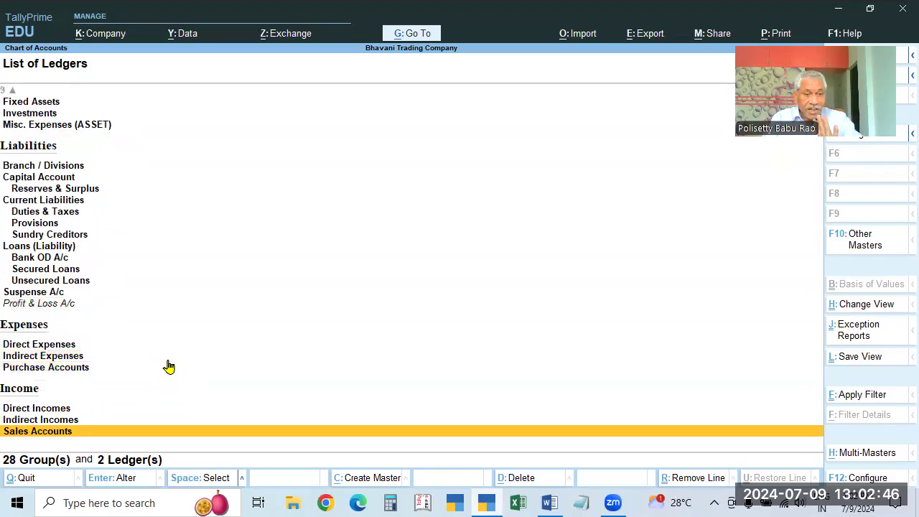
scroll(171, 381, "up", 19)
scroll(171, 381, "up", 9)
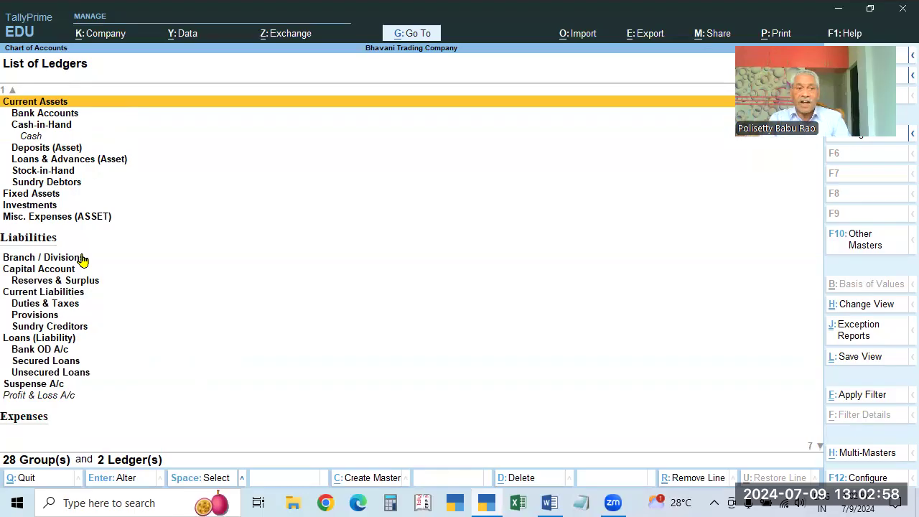
- Point out the Cash and Profit & Loss A/c ledgers again, then highlight Fixed Assets under Assets
left_click(28, 137)
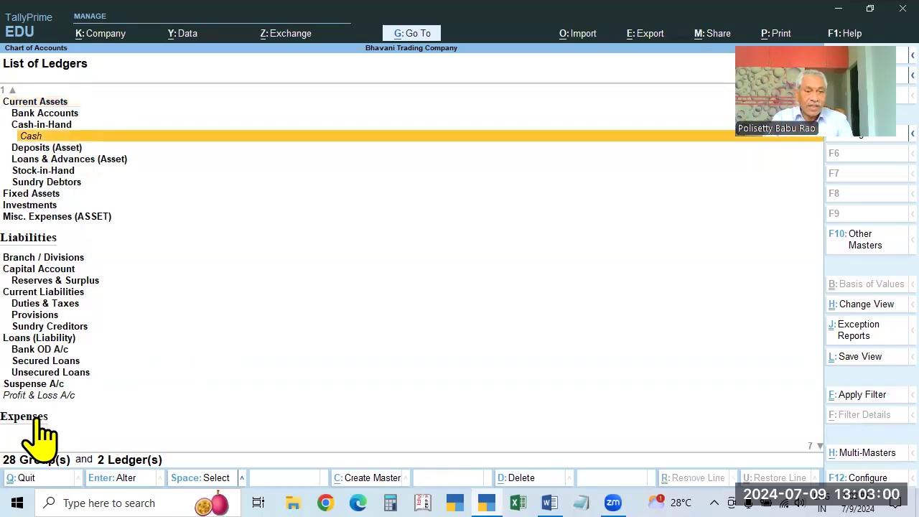
left_click(36, 396)
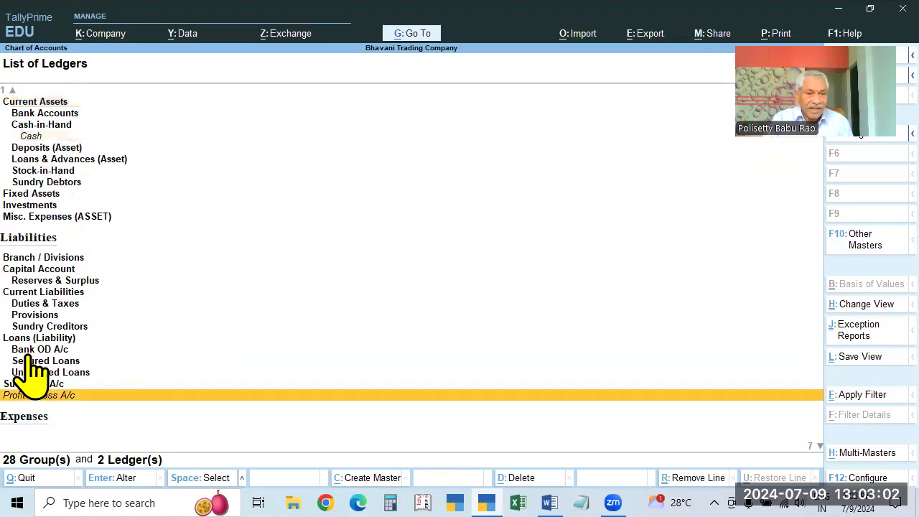
scroll(23, 188, "up", 2)
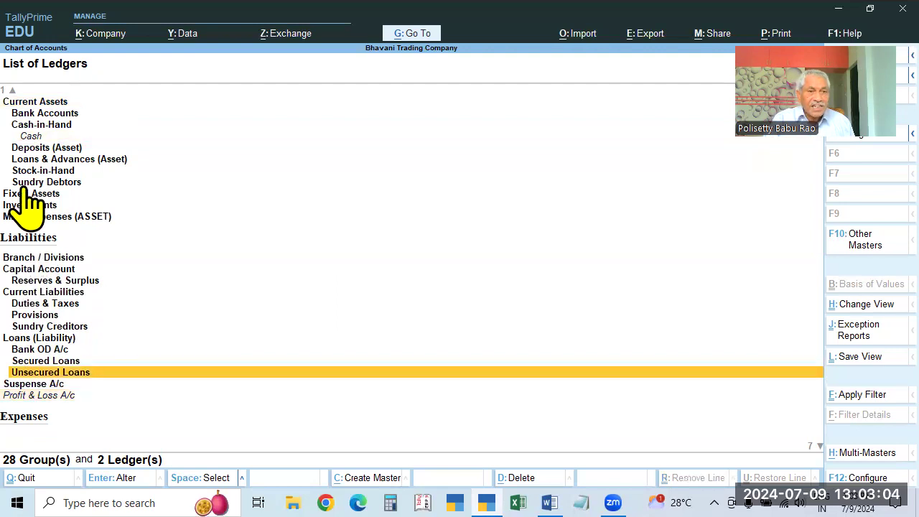
scroll(36, 124, "up", 12)
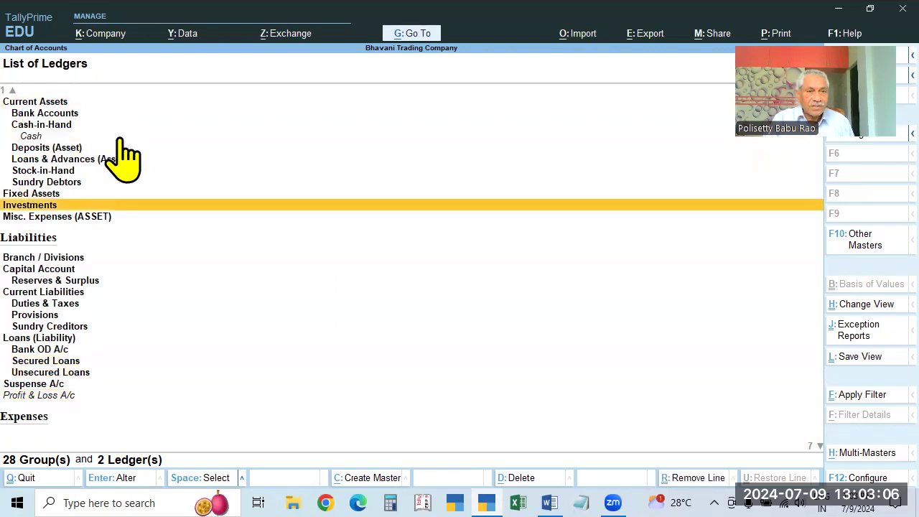
scroll(123, 158, "up", 9)
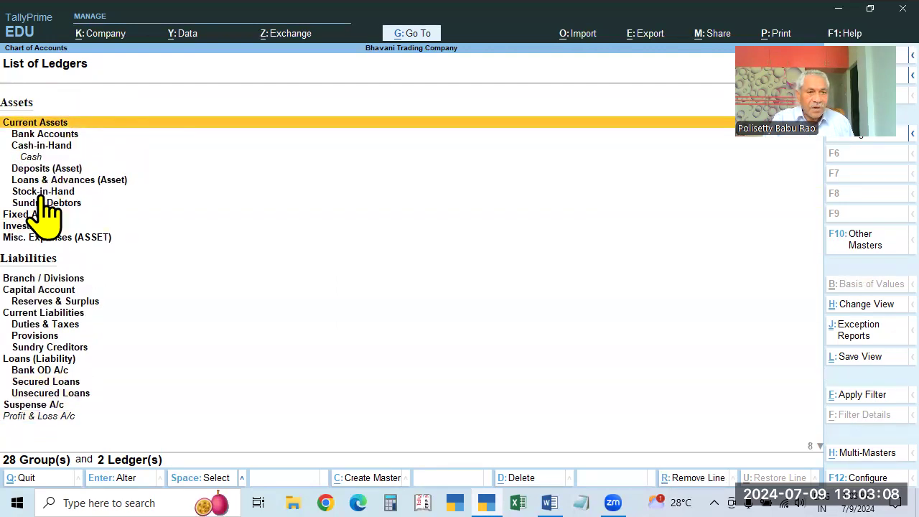
left_click(10, 214)
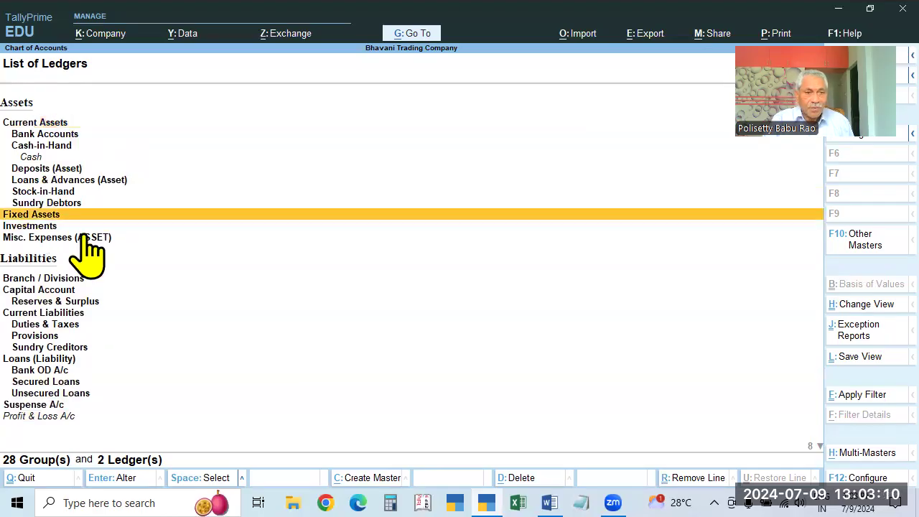
- Leave the Chart of Accounts and start creating a new ledger from the ledger alteration list
key("Escape")
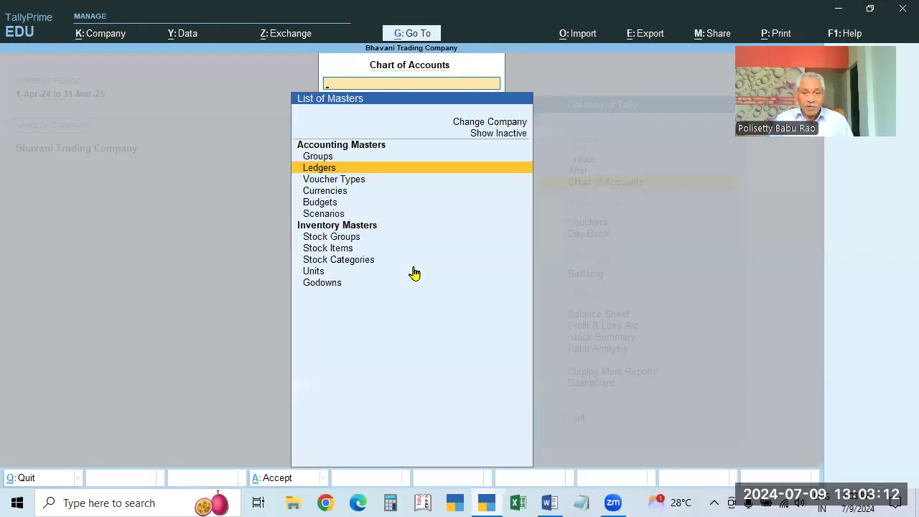
key("Escape")
key("Up")
key("Return")
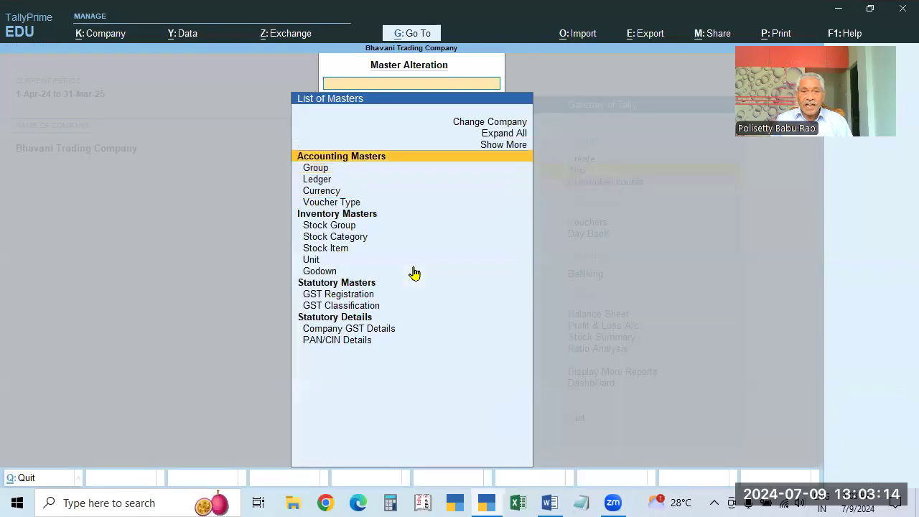
key("Down")
key("Down")
key("Return")
key("Up")
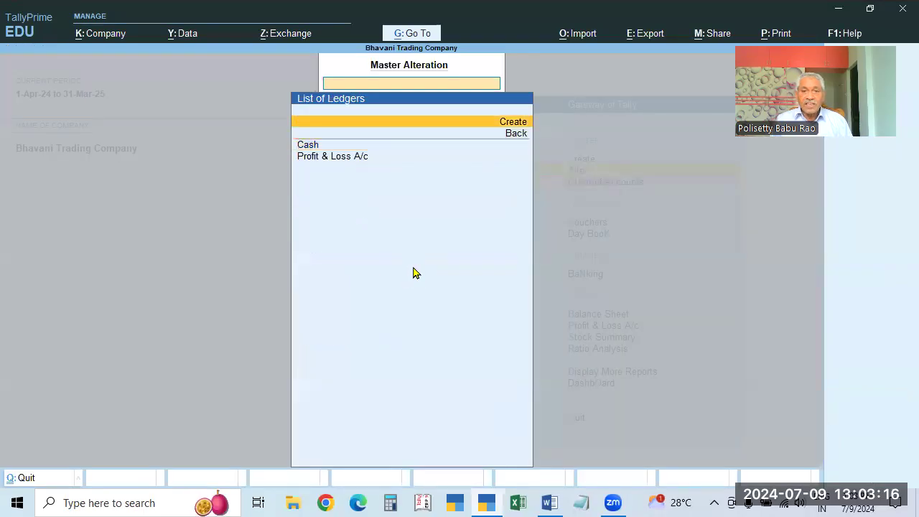
key("Return")
- Create a ledger named Computer under the Fixed Assets group and save it
type("Compute")
key("Return")
key("Return")
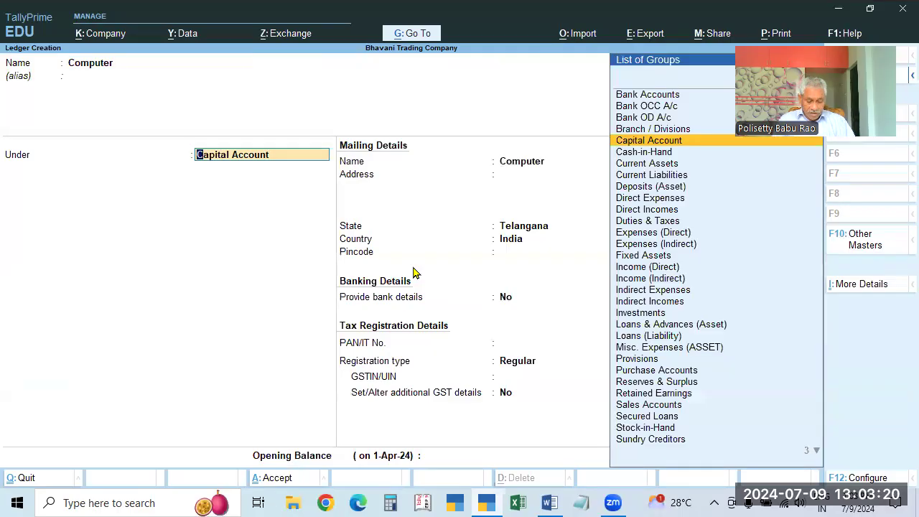
type("Fi")
key("Return")
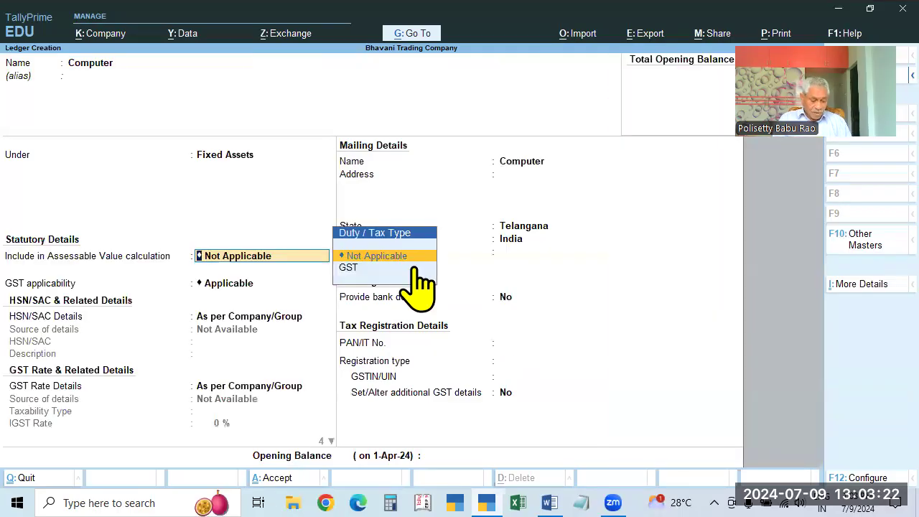
key("ctrl+a")
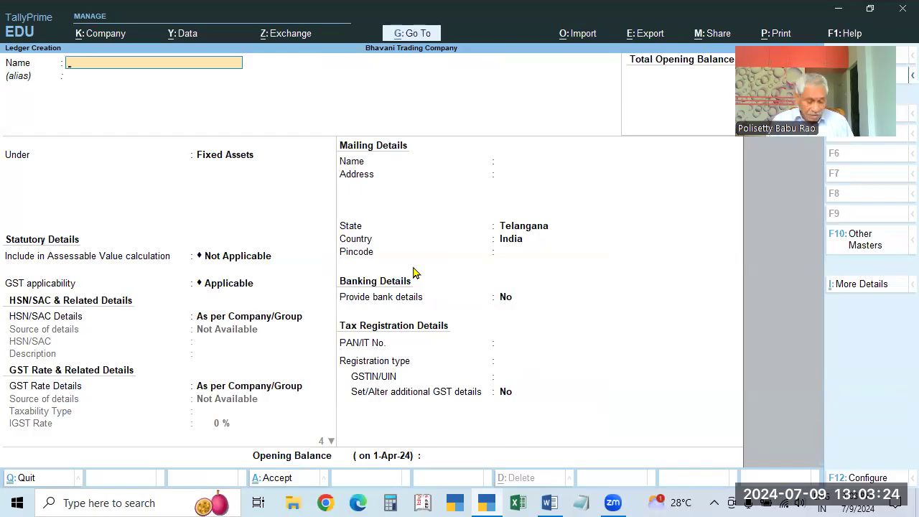
- Leave ledger creation and open the list of ledgers in the Chart of Accounts
key("Escape")
key("Escape")
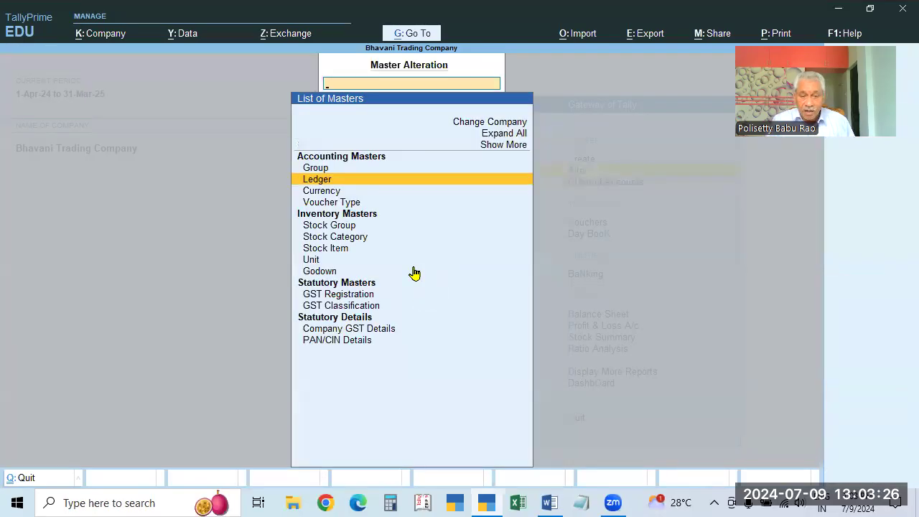
key("Escape")
key("Down")
key("Return")
key("Down")
key("Up")
key("Return")
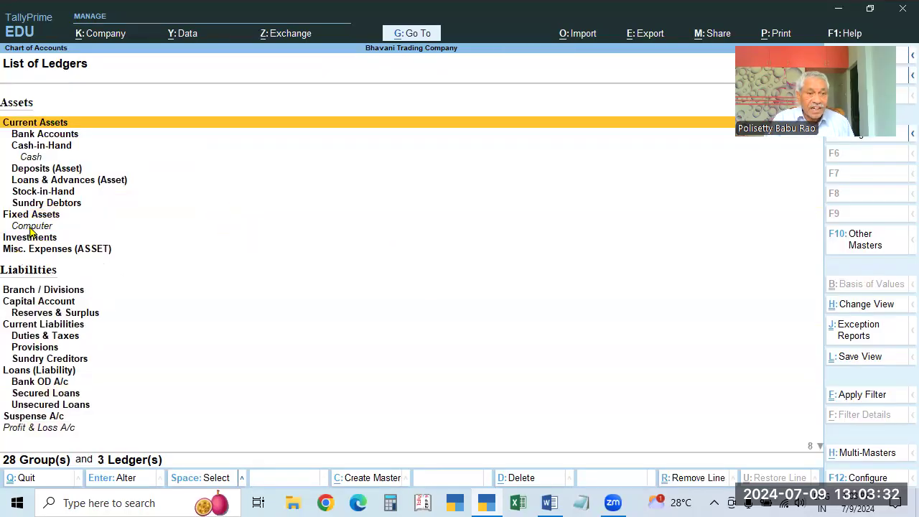
- Highlight the Computer, Cash and Profit & Loss A/c ledgers one after another in the ledger list
left_click(374, 222)
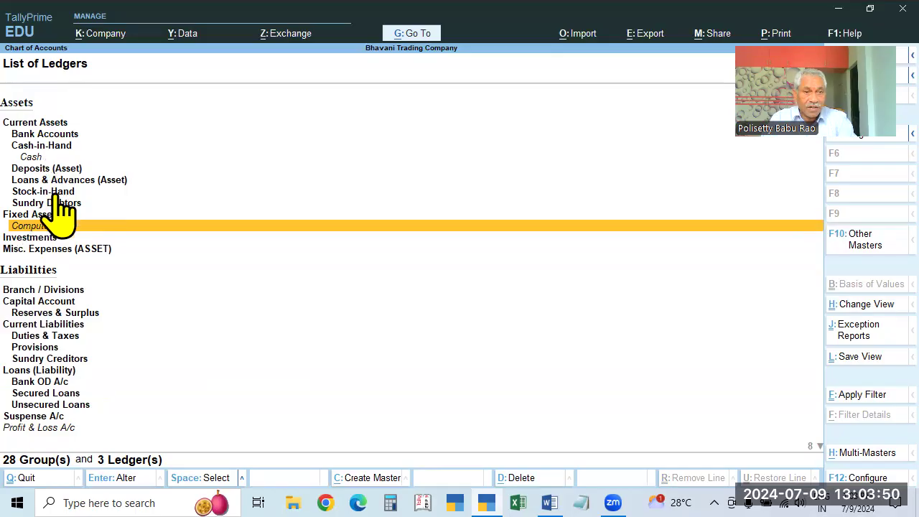
left_click(33, 158)
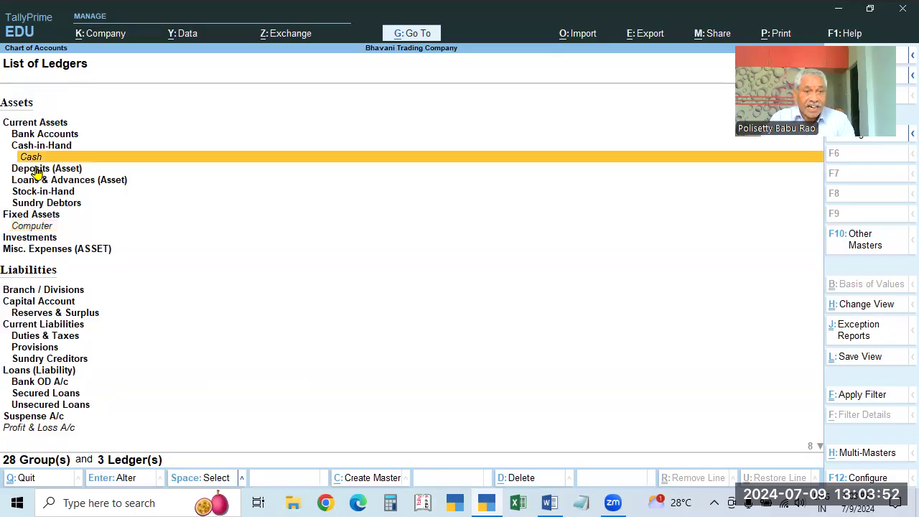
left_click(42, 225)
left_click(50, 427)
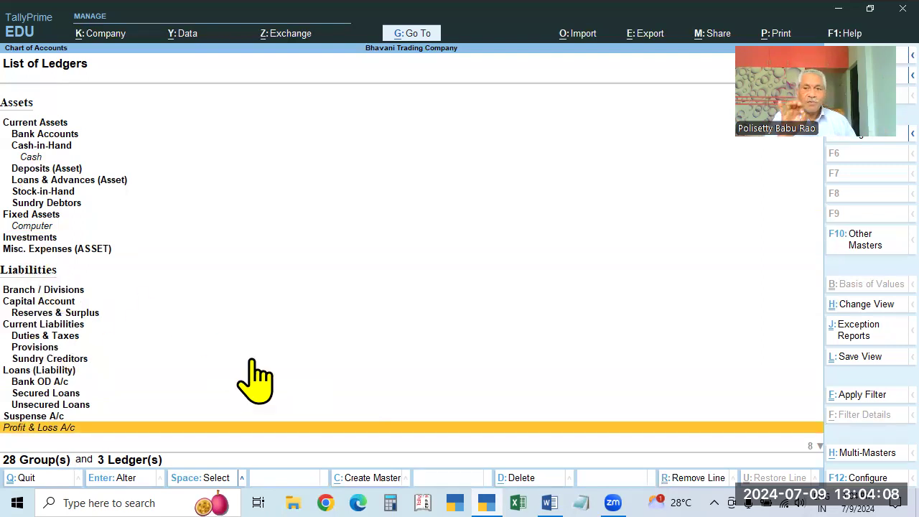
- Return to the Gateway of Tally and look at the master types available for alteration
key("Escape")
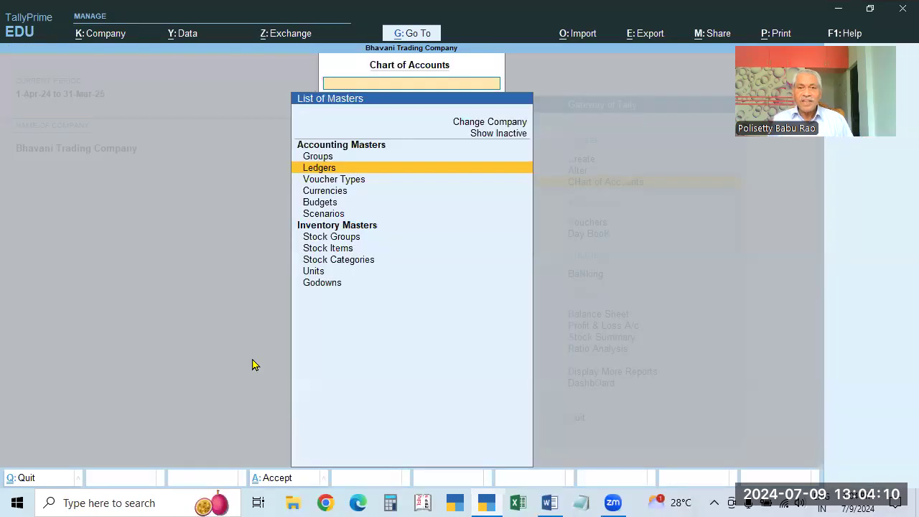
key("Escape")
key("Escape")
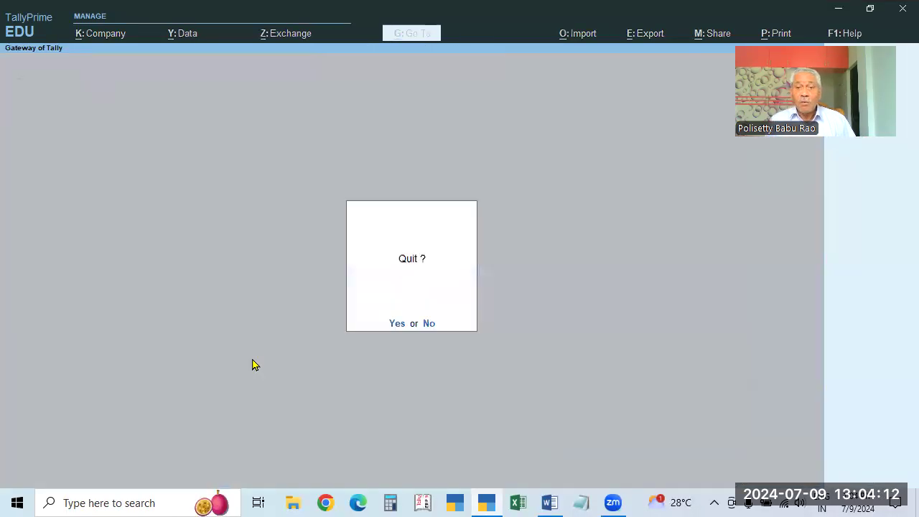
key("n")
key("Down")
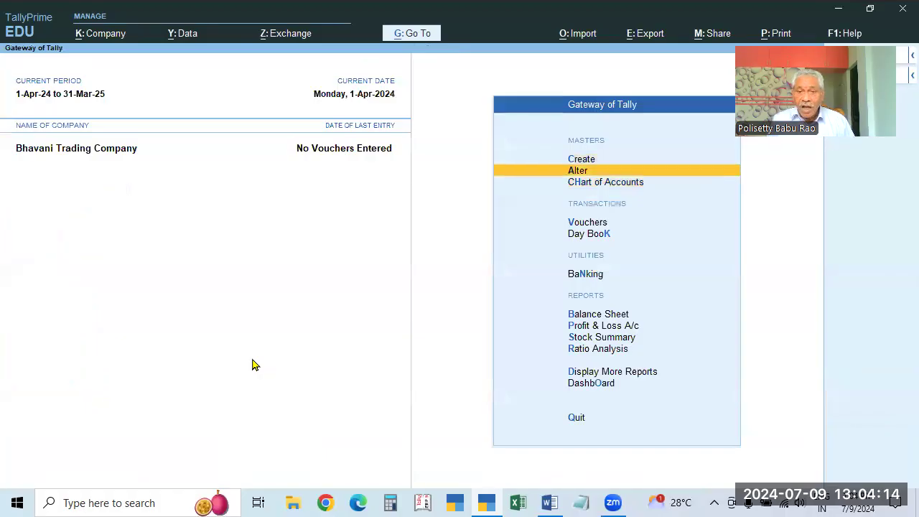
key("Return")
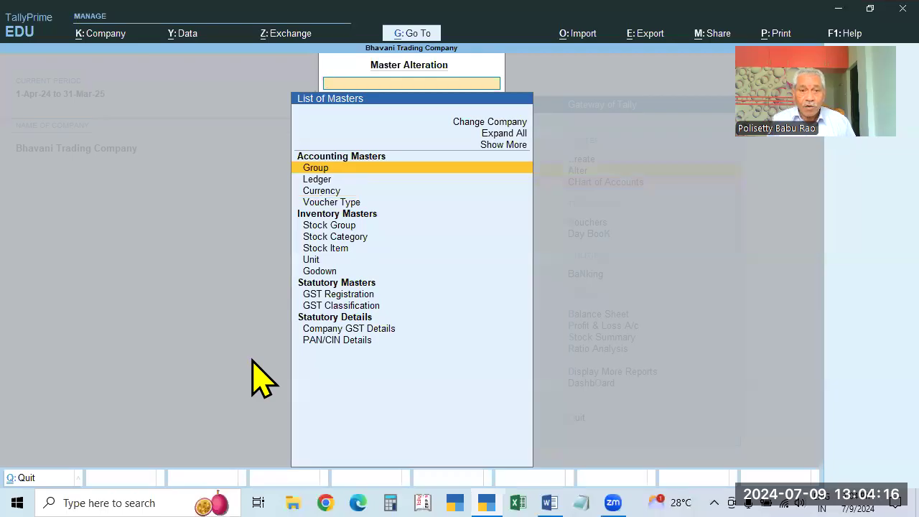
key("Escape")
- Open the list of groups in the Chart of Accounts and go through its entries
key("Down")
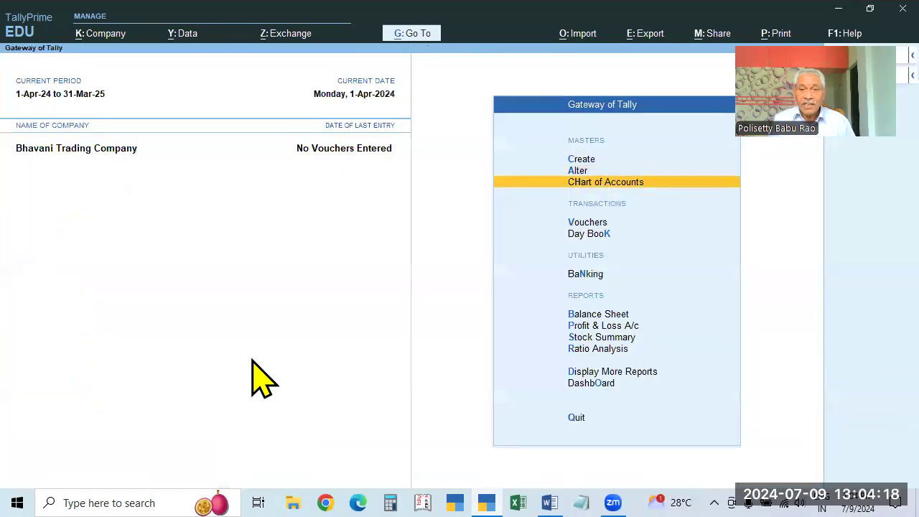
key("Return")
key("Up")
key("Return")
key("Down")
key("Down")
key("Down")
key("Down")
key("Down")
key("Down")
key("Down")
key("Down")
key("Down")
key("Down")
key("Down")
key("Escape")
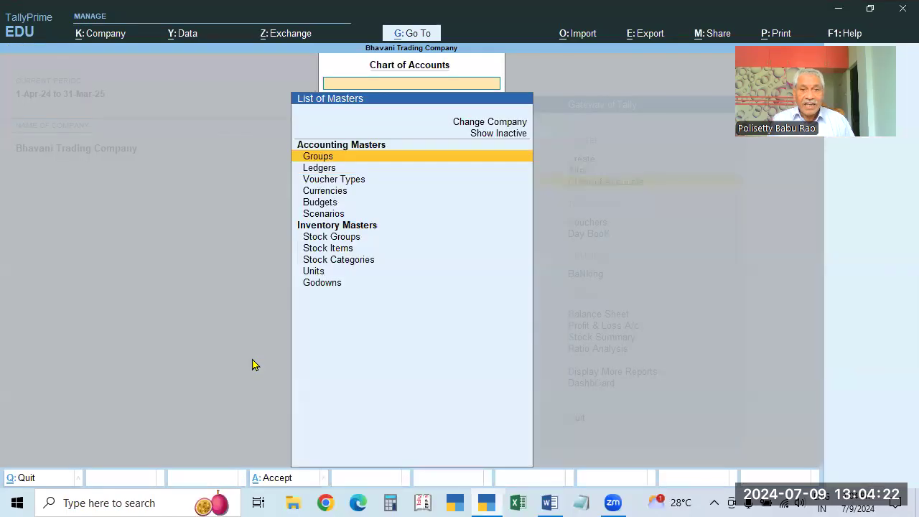
- Look through the Chart of Accounts ledger list as far as Cash-in-Hand and return to the Gateway of Tally
key("Down")
key("Return")
key("Down")
key("Down")
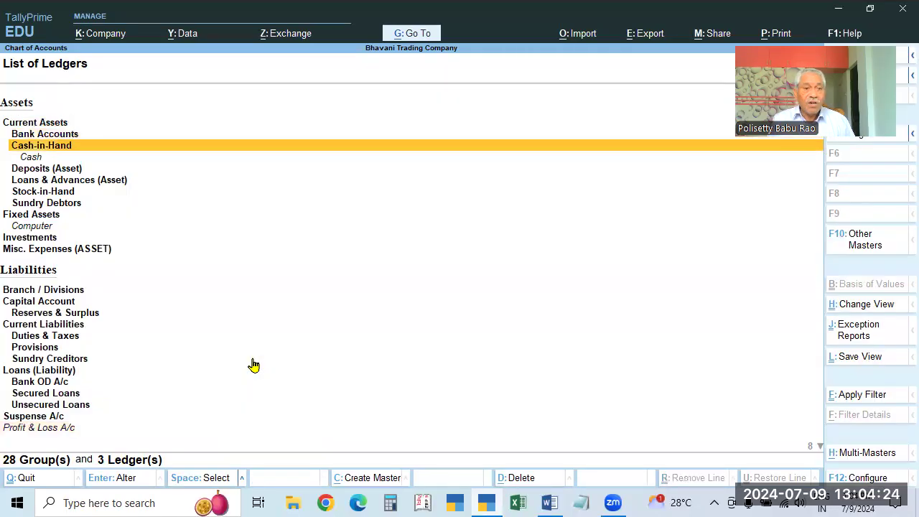
key("Escape")
key("Escape")
- Open the list of groups for alteration and move through its first entries to Branch / Divisions
key("Up")
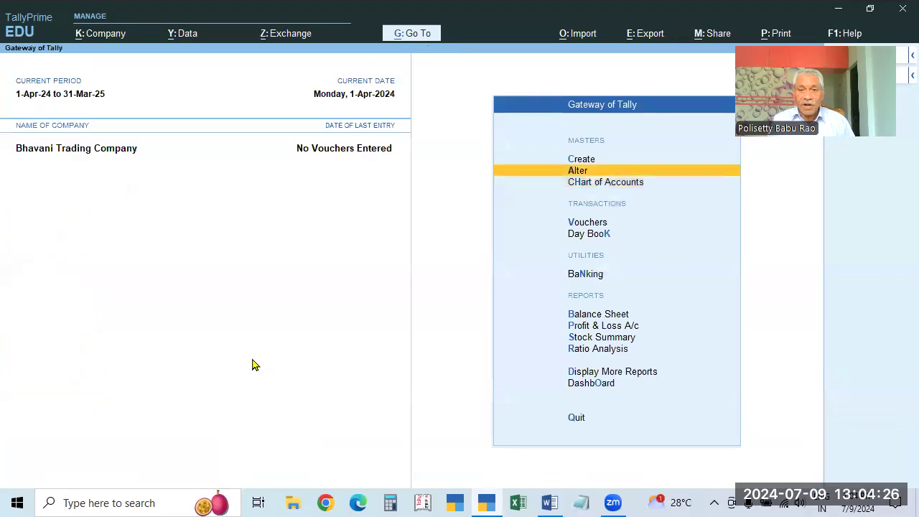
key("Return")
key("Return")
key("Down")
key("Down")
key("Down")
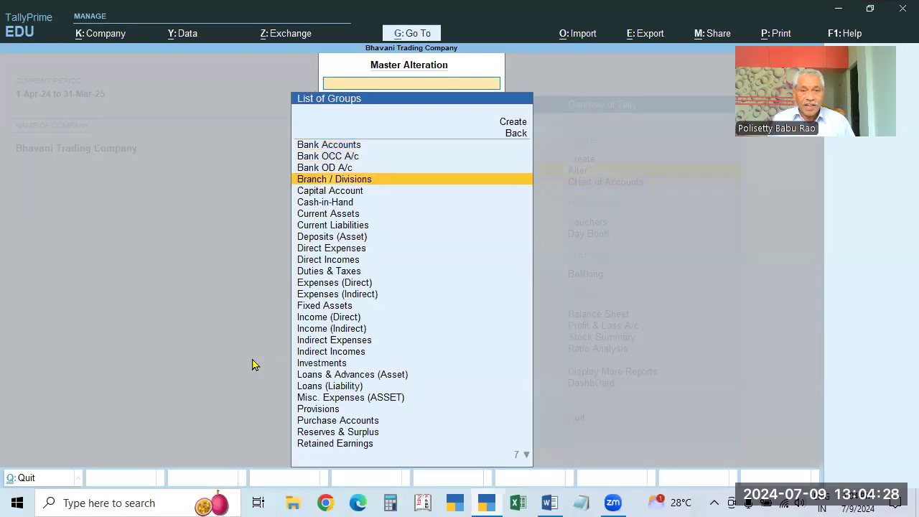
- Open the Computer ledger for alteration, delete it and return to the Gateway of Tally
key("Escape")
key("Down")
key("Return")
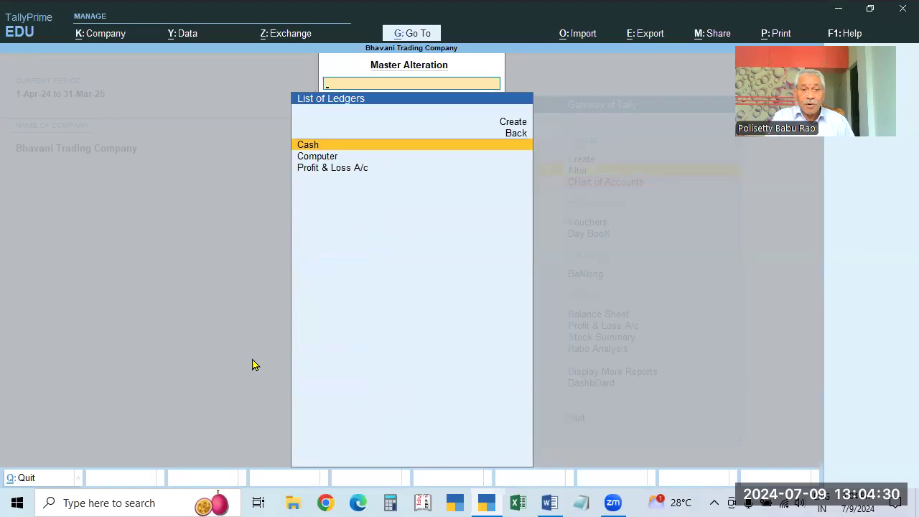
key("Down")
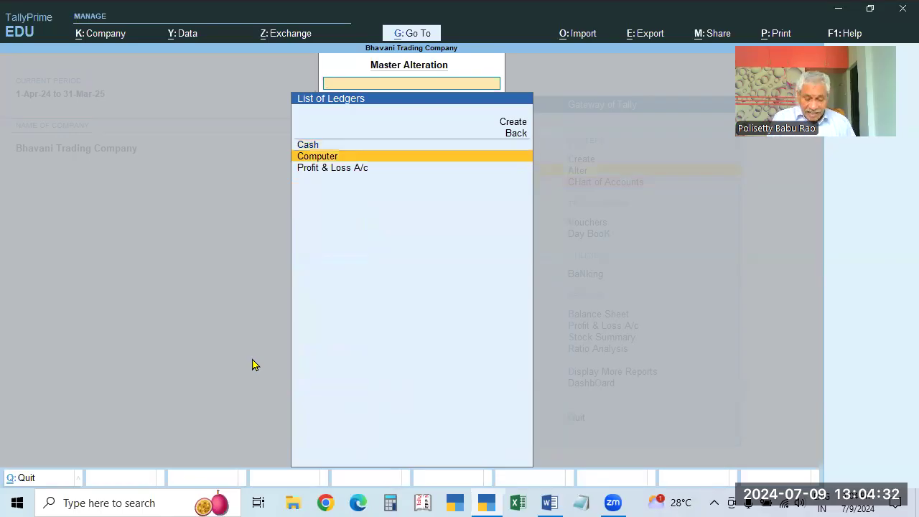
key("Return")
key("alt+d")
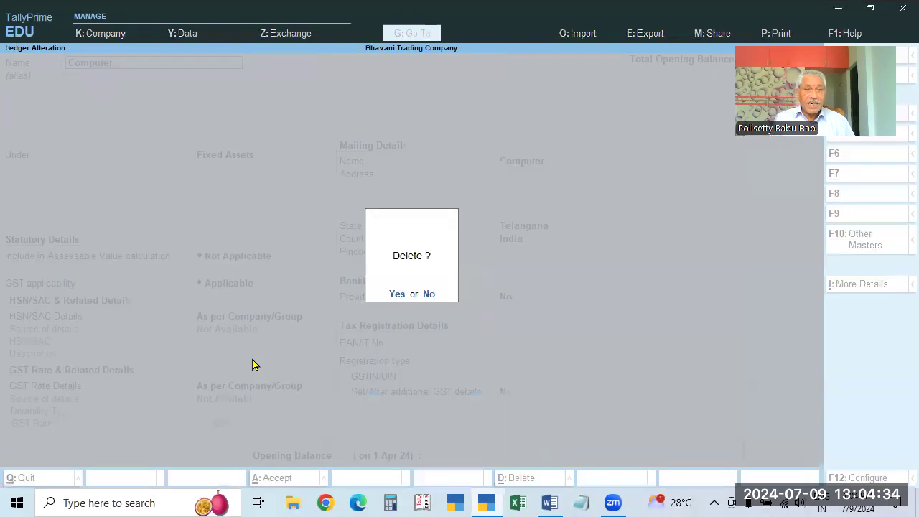
key("y")
key("Escape")
key("Escape")
- Check the lists of groups and ledgers again in the Chart of Accounts
key("Down")
key("Return")
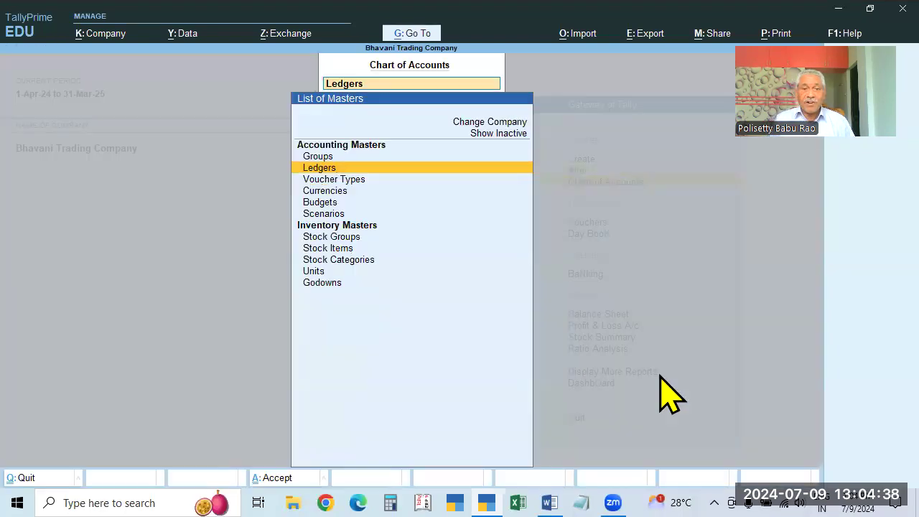
key("Up")
key("Return")
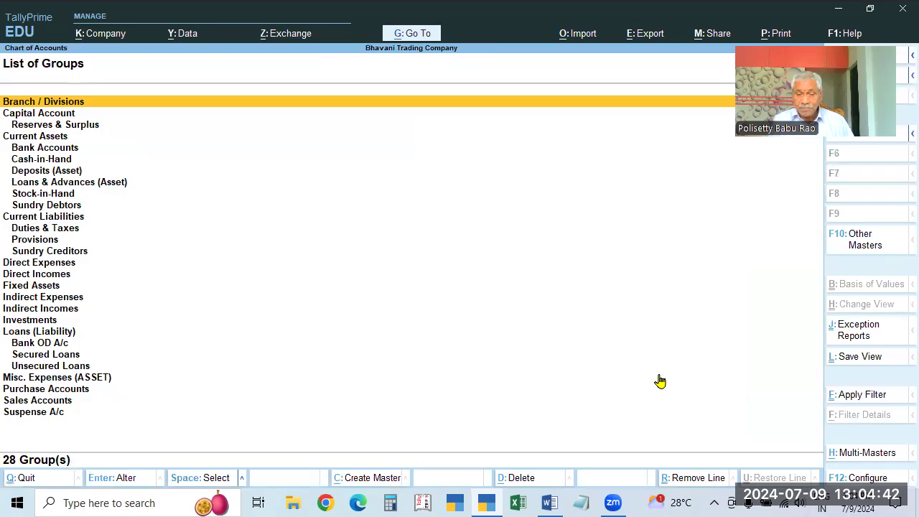
key("Escape")
key("Down")
key("Return")
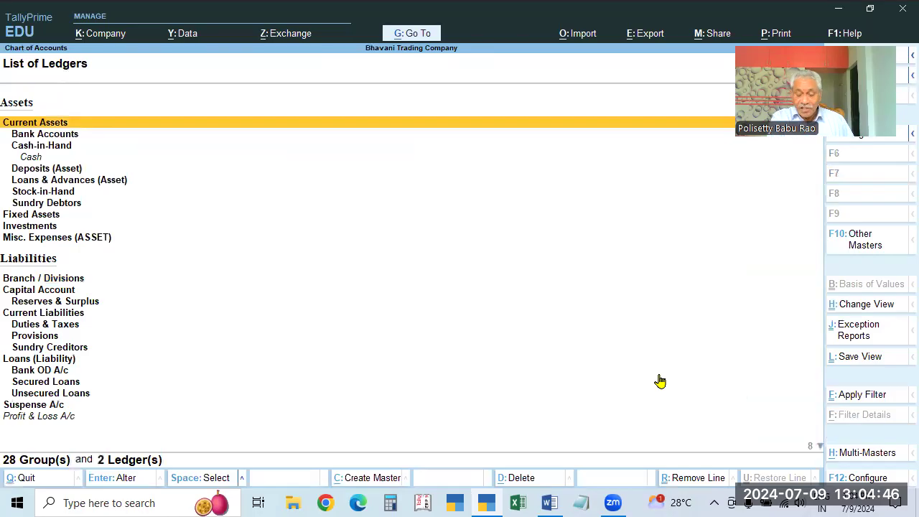
key("Escape")
key("Escape")
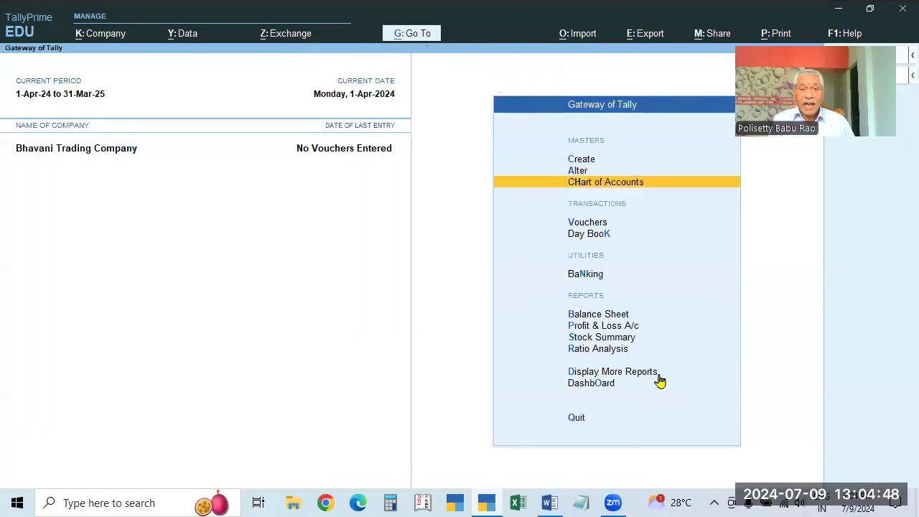
- View the list of voucher types in the Chart of Accounts
key("Return")
key("Down")
key("Down")
key("Up")
key("Return")
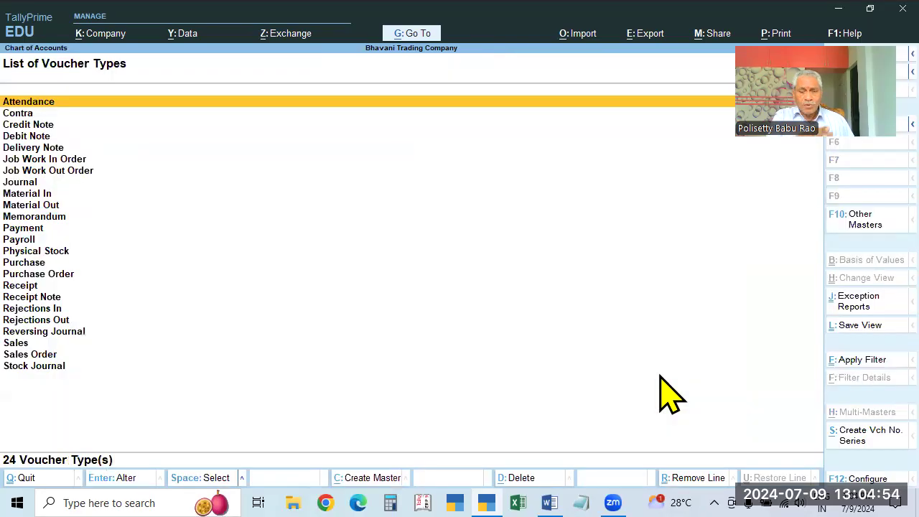
key("Escape")
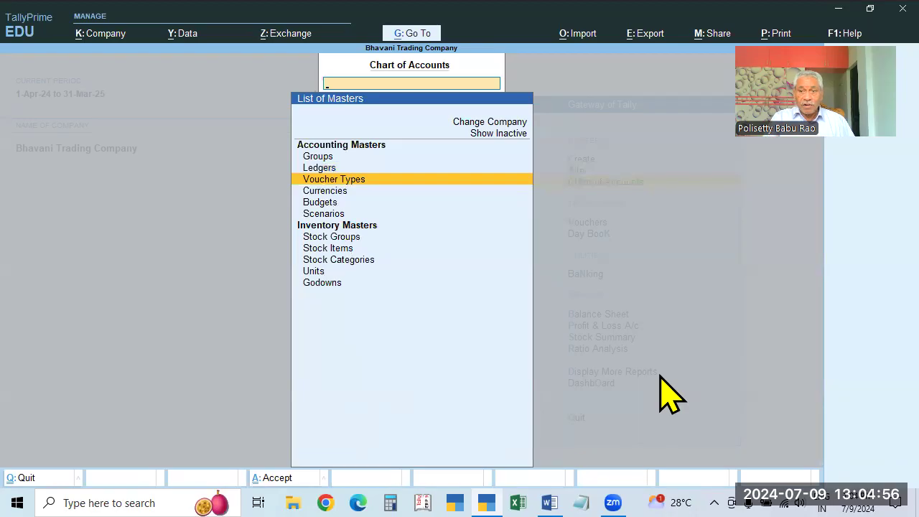
- View the Currencies list in the Chart of Accounts and return to the Gateway of Tally
key("Down")
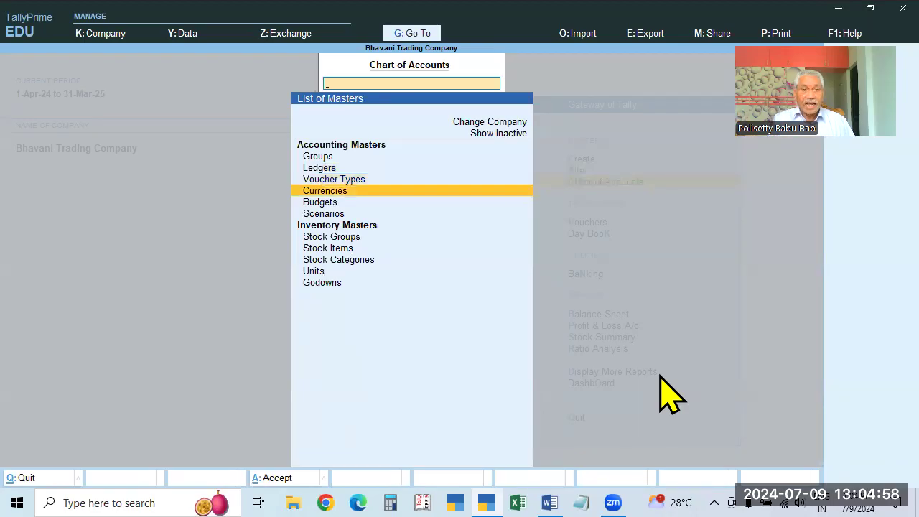
key("Return")
key("Escape")
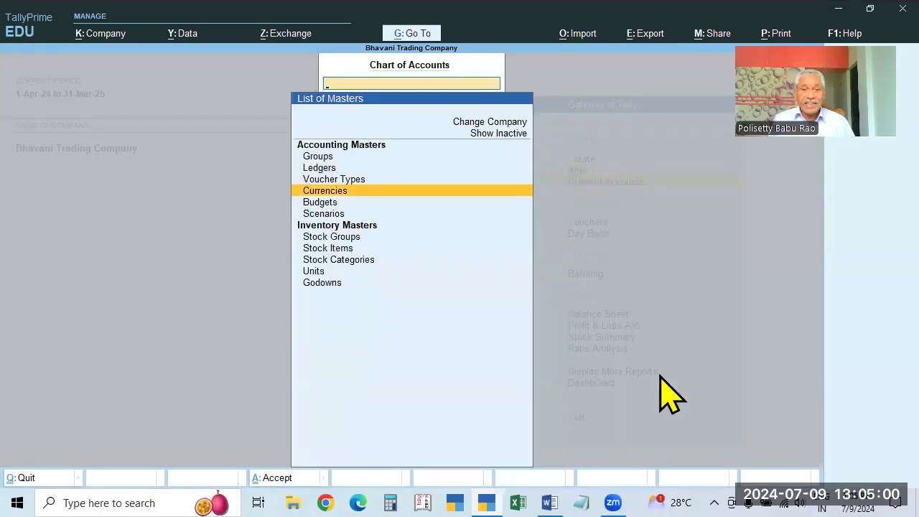
key("Down")
key("Down")
key("Up")
key("Escape")
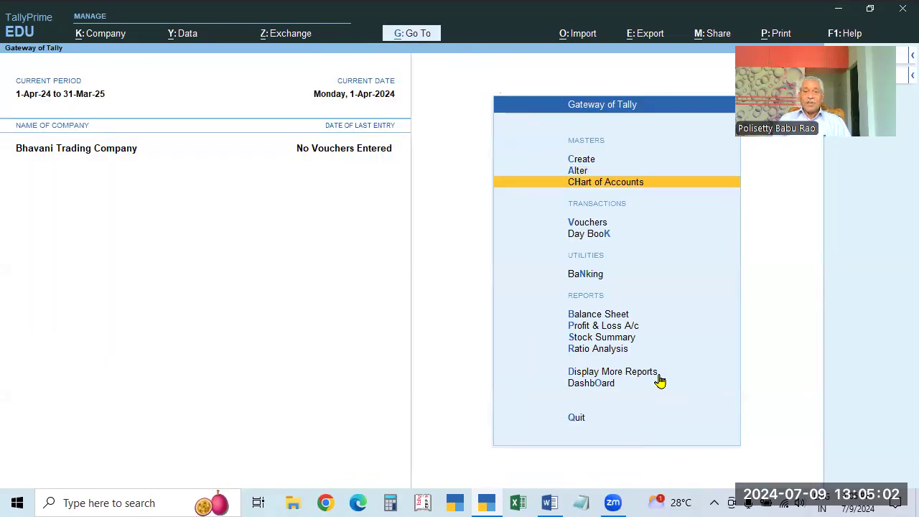
key("Escape")
key("Escape")
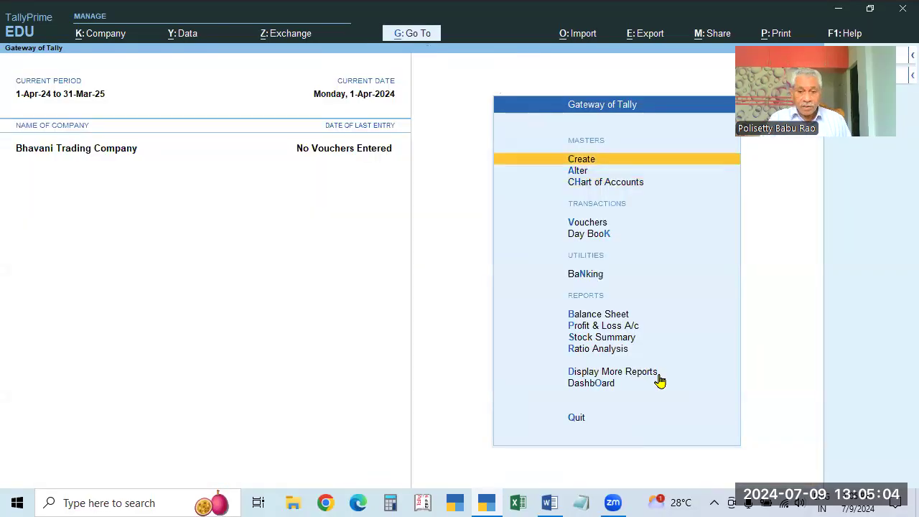
- Switch to the Tallyprime Syllabus document in Word, review the default groups and ledgers topics, and return to TallyPrime
left_click(549, 503)
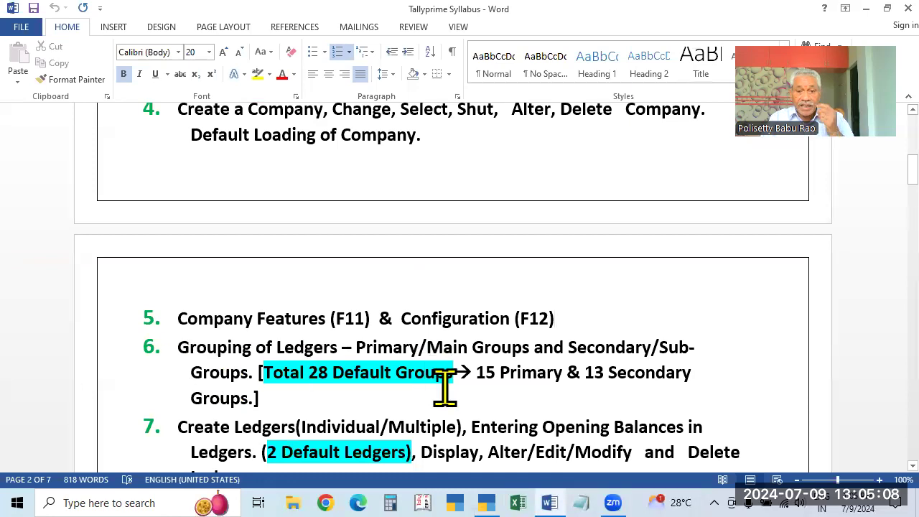
scroll(445, 387, "down", 2)
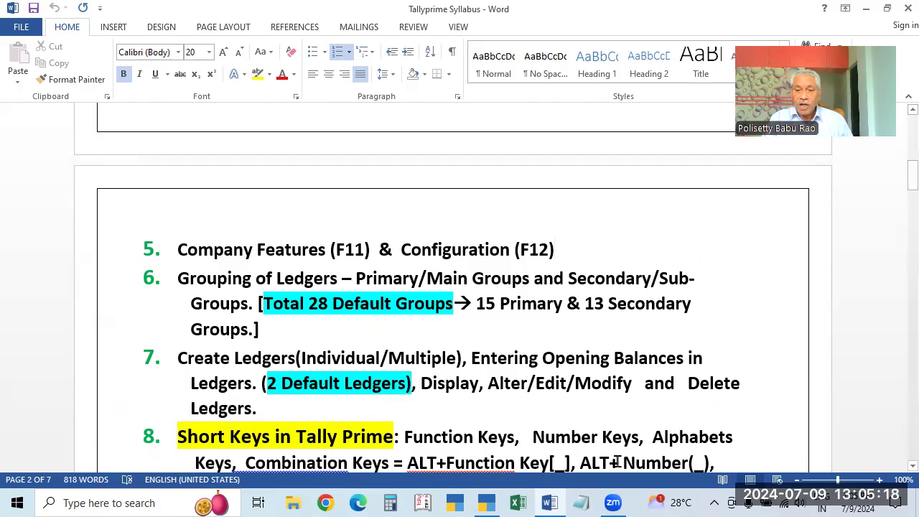
left_click(493, 495)
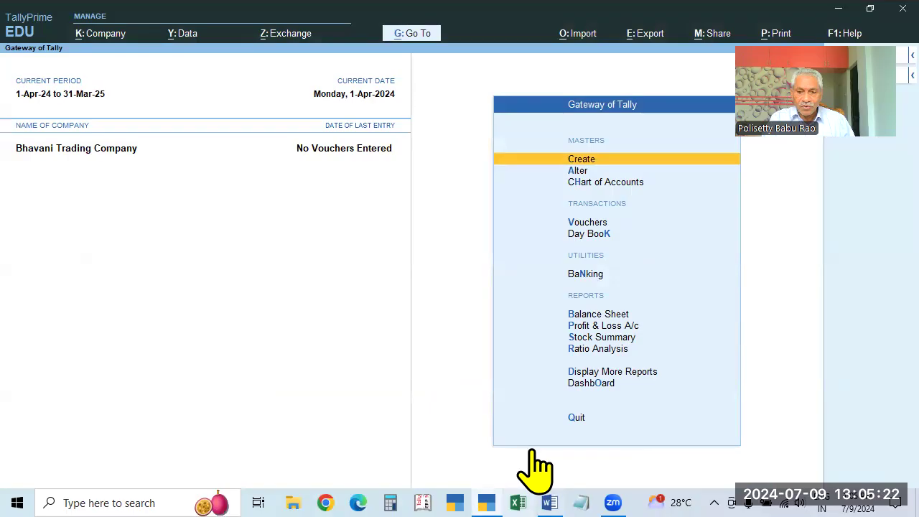
left_click(547, 497)
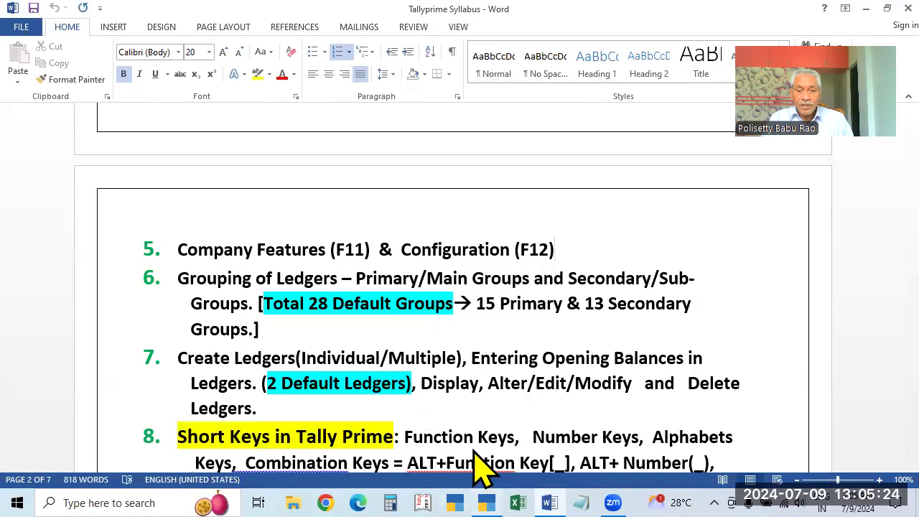
left_click(486, 501)
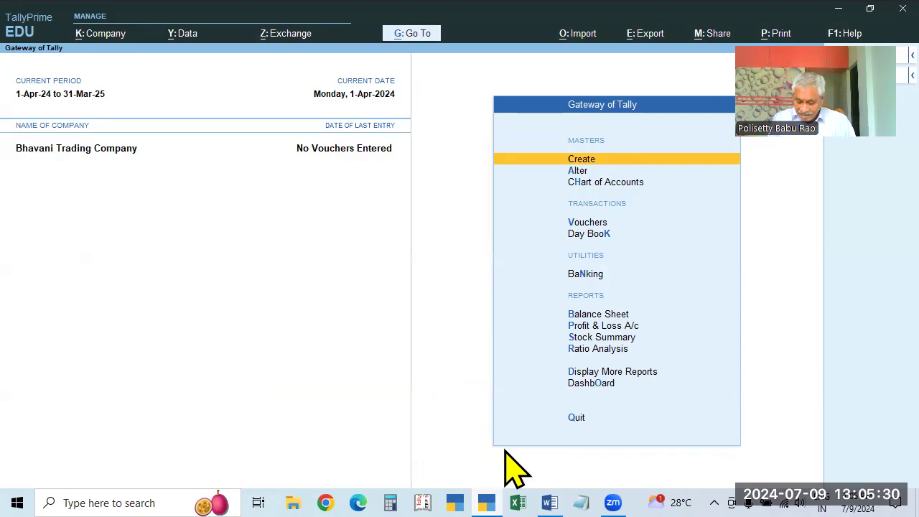
- Compare the master types offered for creation and for alteration, stopping at Ledger in Master Alteration
key("Return")
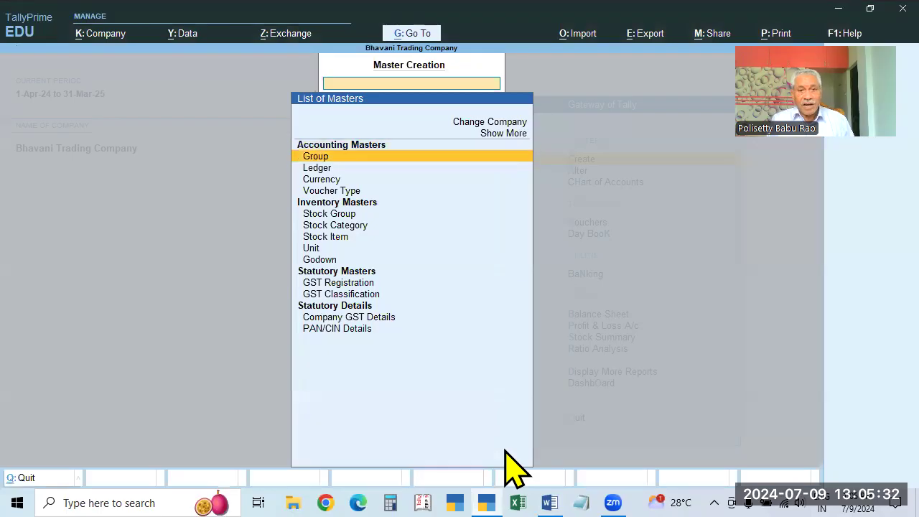
key("Down")
key("Escape")
key("Down")
key("Return")
key("Up")
key("Down")
key("Down")
key("Return")
key("Escape")
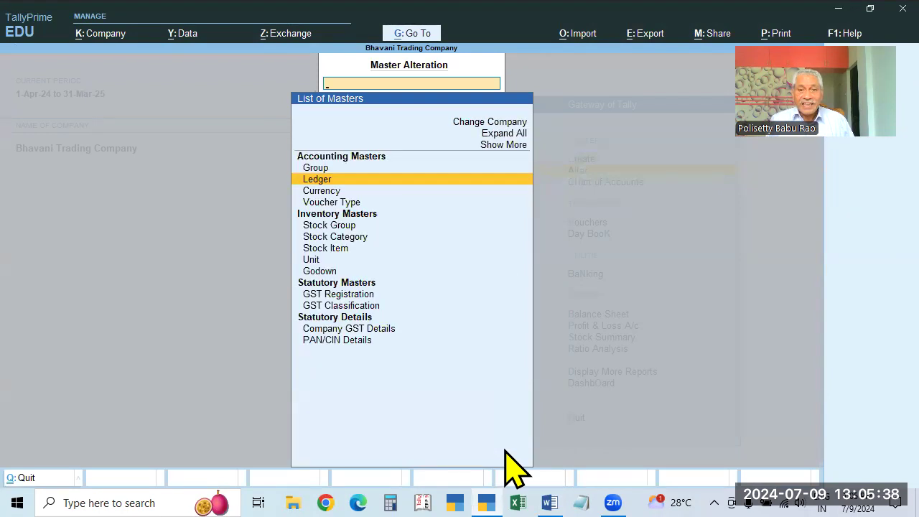
- Open a blank ledger creation form from the ledger alteration list and leave it without saving
key("Return")
key("Escape")
key("Return")
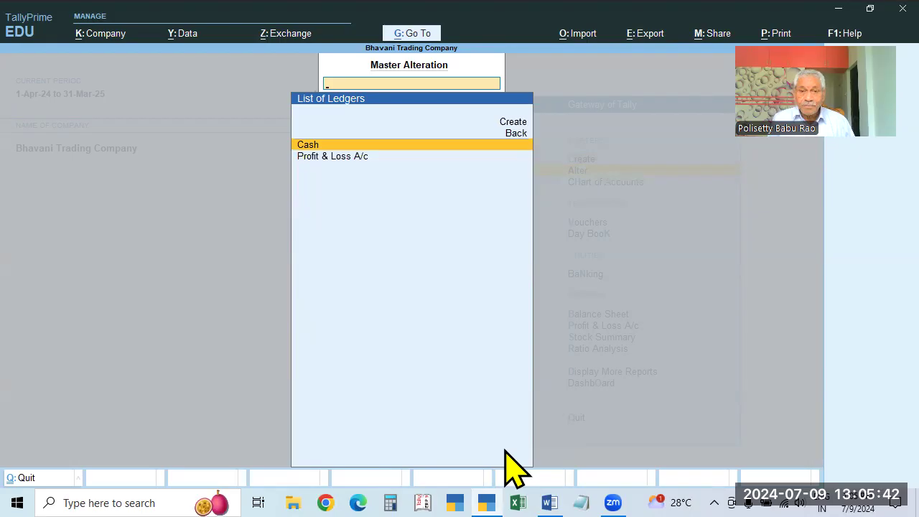
key("Up")
key("Up")
key("Return")
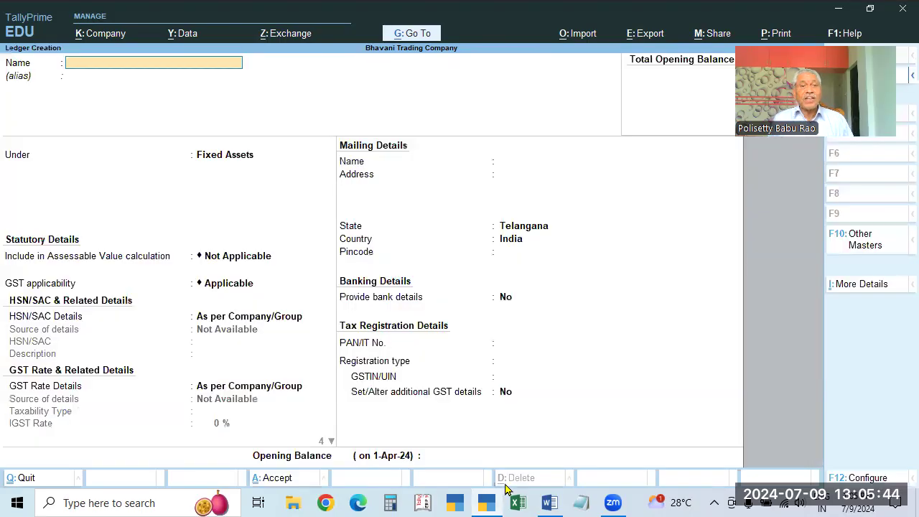
key("Escape")
key("Escape")
key("Up")
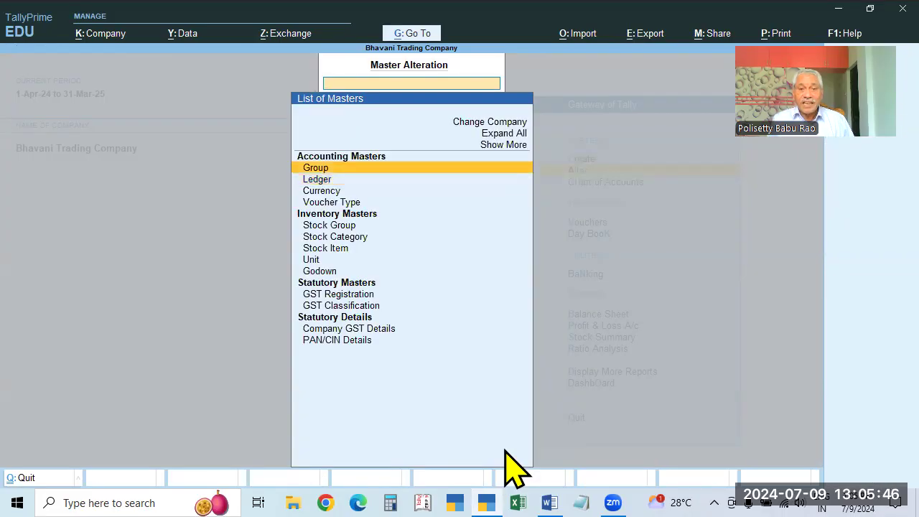
- Open the blank ledger creation form through Master Creation and return to the Gateway of Tally
key("Escape")
key("Return")
key("Down")
key("Return")
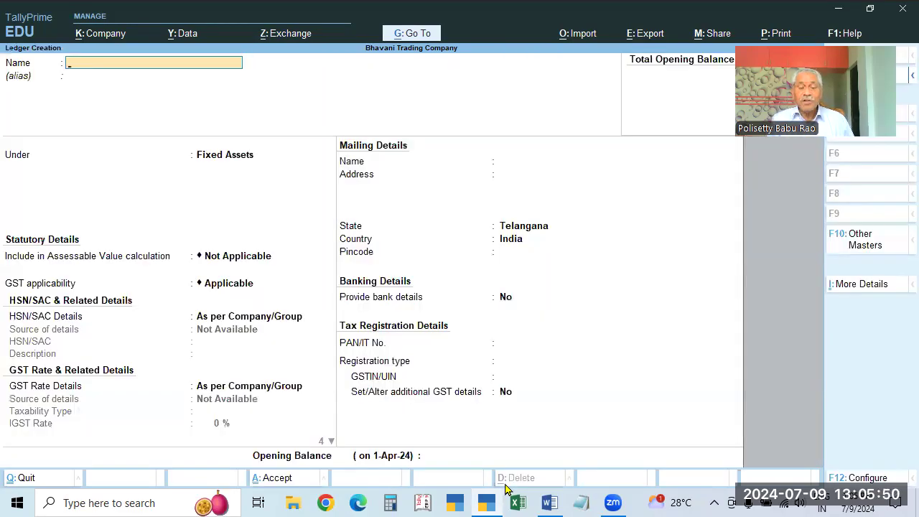
key("Escape")
key("Escape")
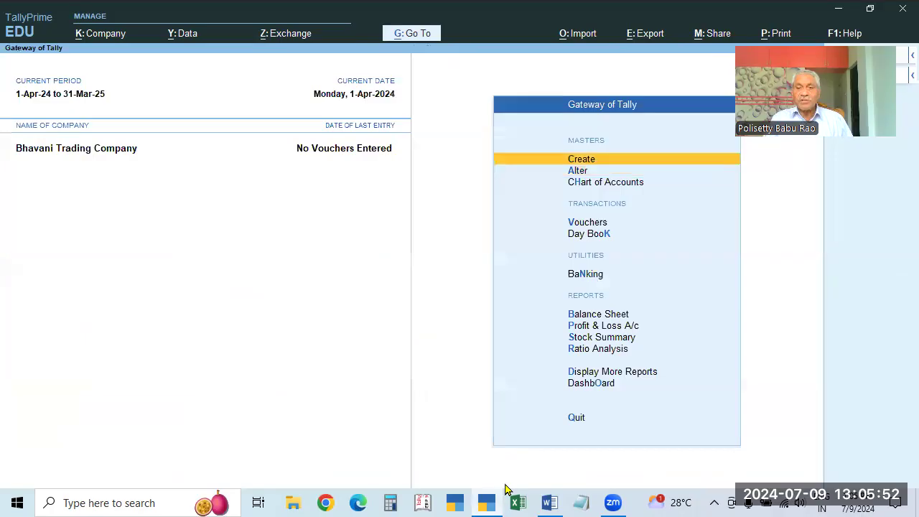